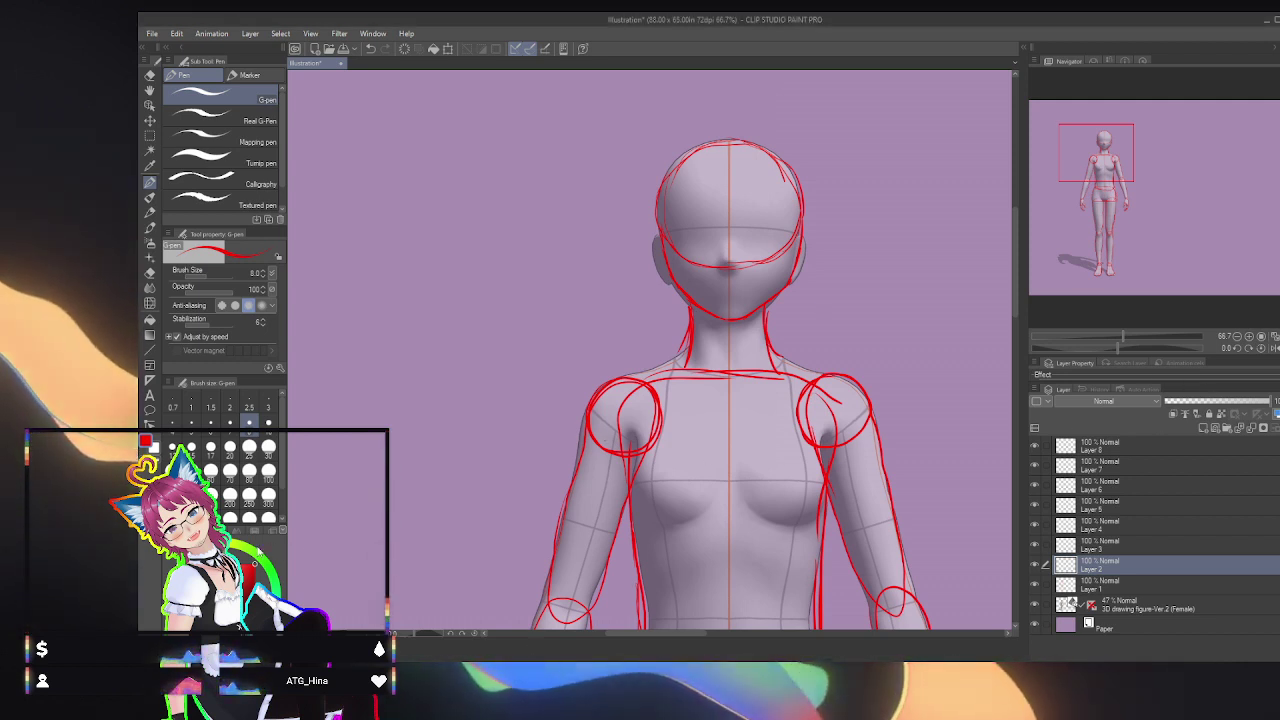
Step: Set the pen colour to green and draw the nose bridge and tip along the face's centre line on Layer 2
{"action": "left_click", "coordinate": [265, 558]}
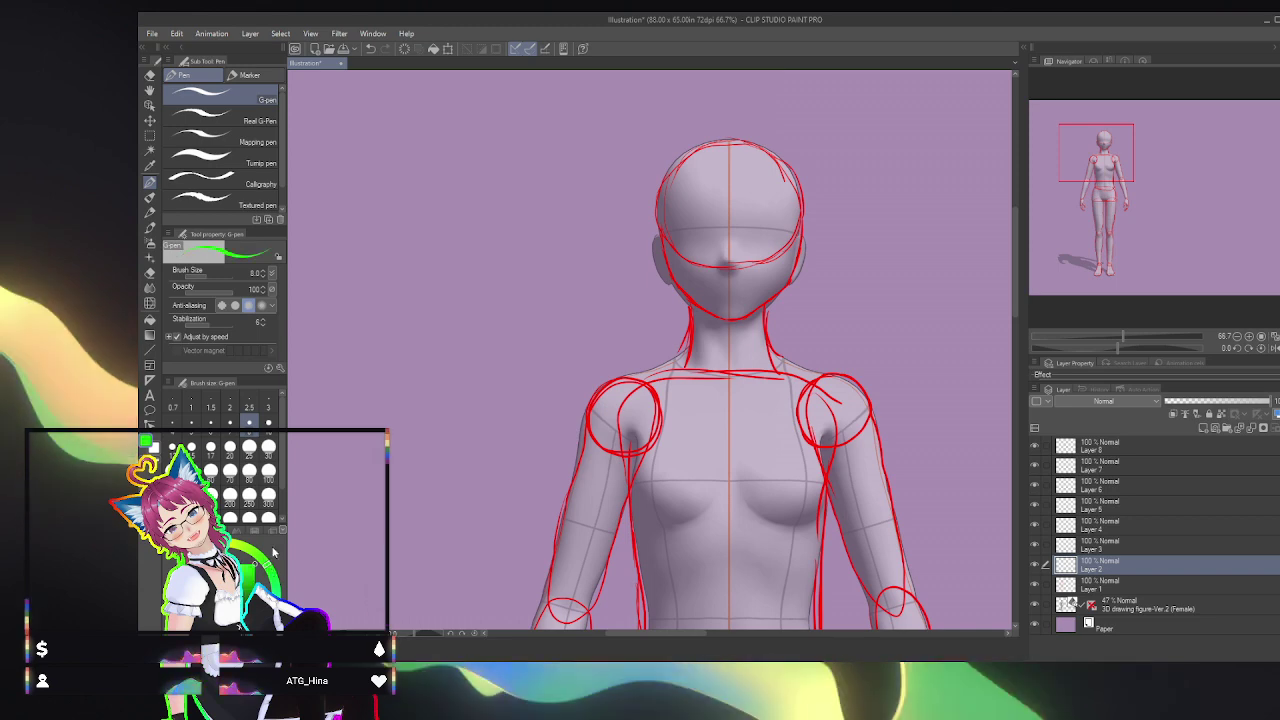
{"action": "left_click", "coordinate": [1249, 337]}
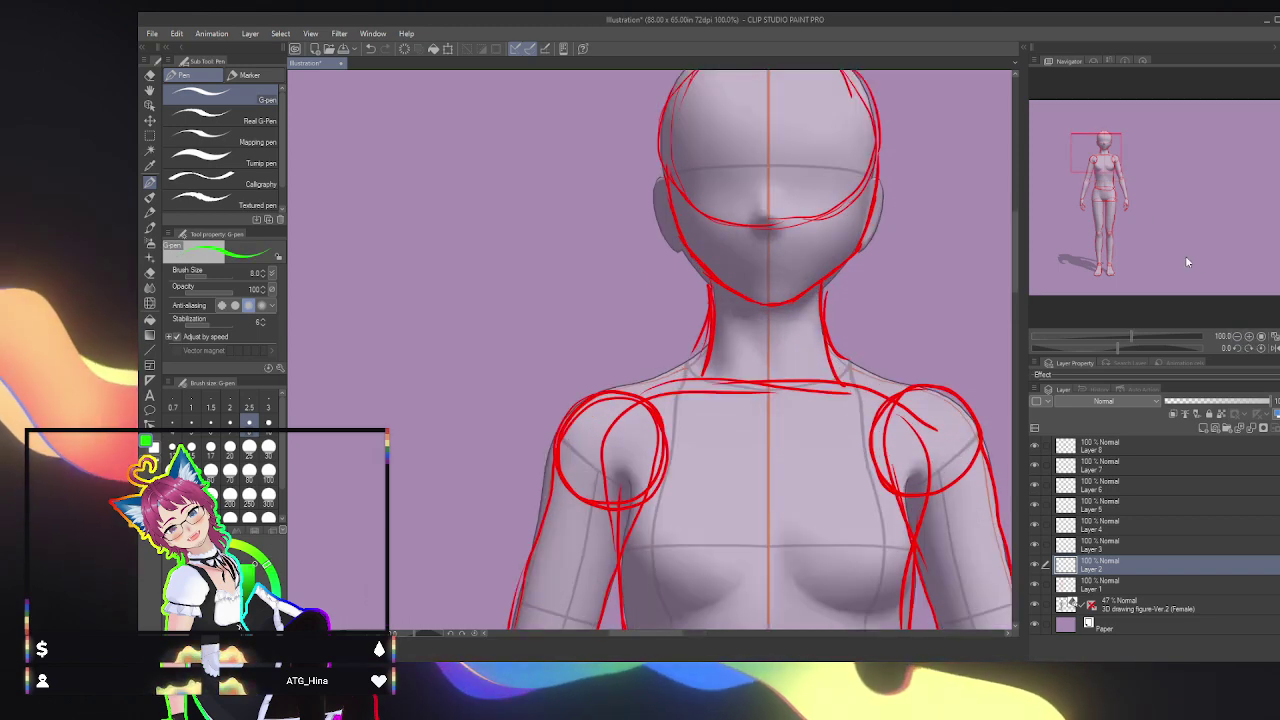
{"action": "left_click_drag", "start_coordinate": [1112, 179], "coordinate": [1104, 149]}
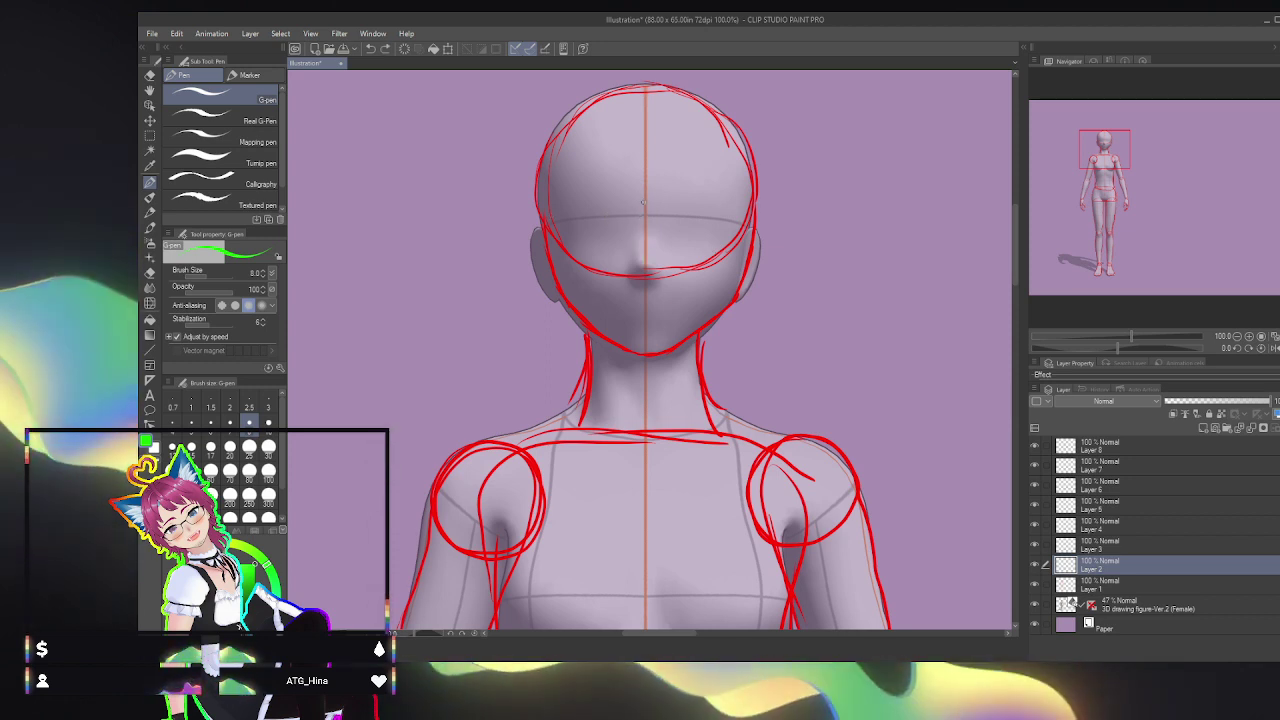
{"action": "left_click_drag", "start_coordinate": [644, 200], "coordinate": [640, 238]}
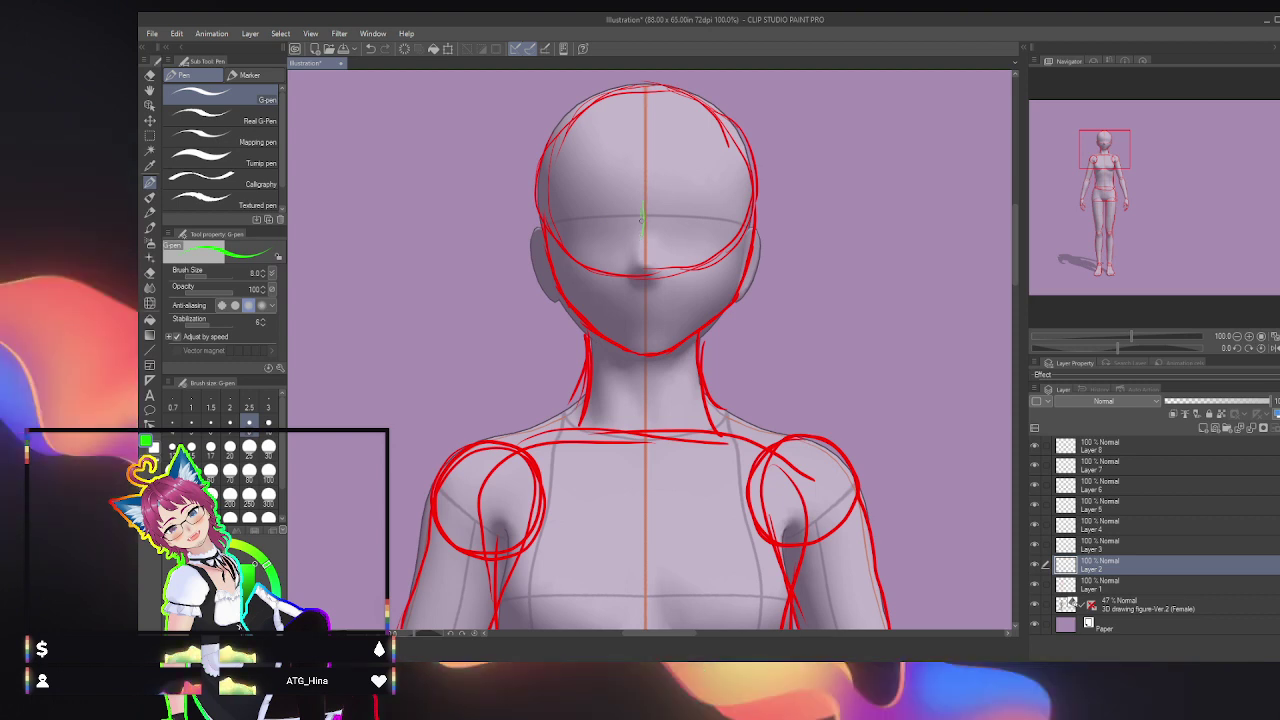
{"action": "left_click_drag", "start_coordinate": [641, 222], "coordinate": [640, 276]}
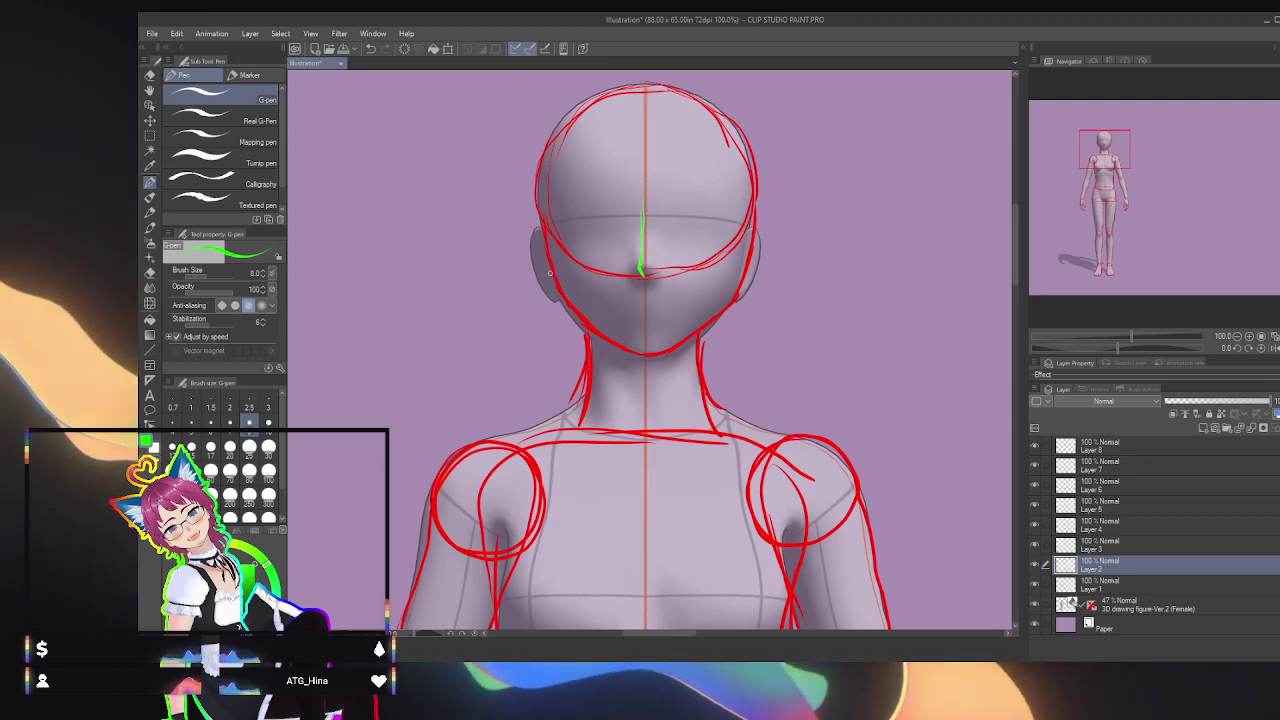
Step: Trace the jawline from both cheeks to the chin and both sides of the neck in green
{"action": "mouse_move", "coordinate": [556, 288]}
{"action": "left_mouse_down"}
{"action": "mouse_move", "coordinate": [582, 327]}
{"action": "mouse_move", "coordinate": [636, 350]}
{"action": "left_mouse_up"}
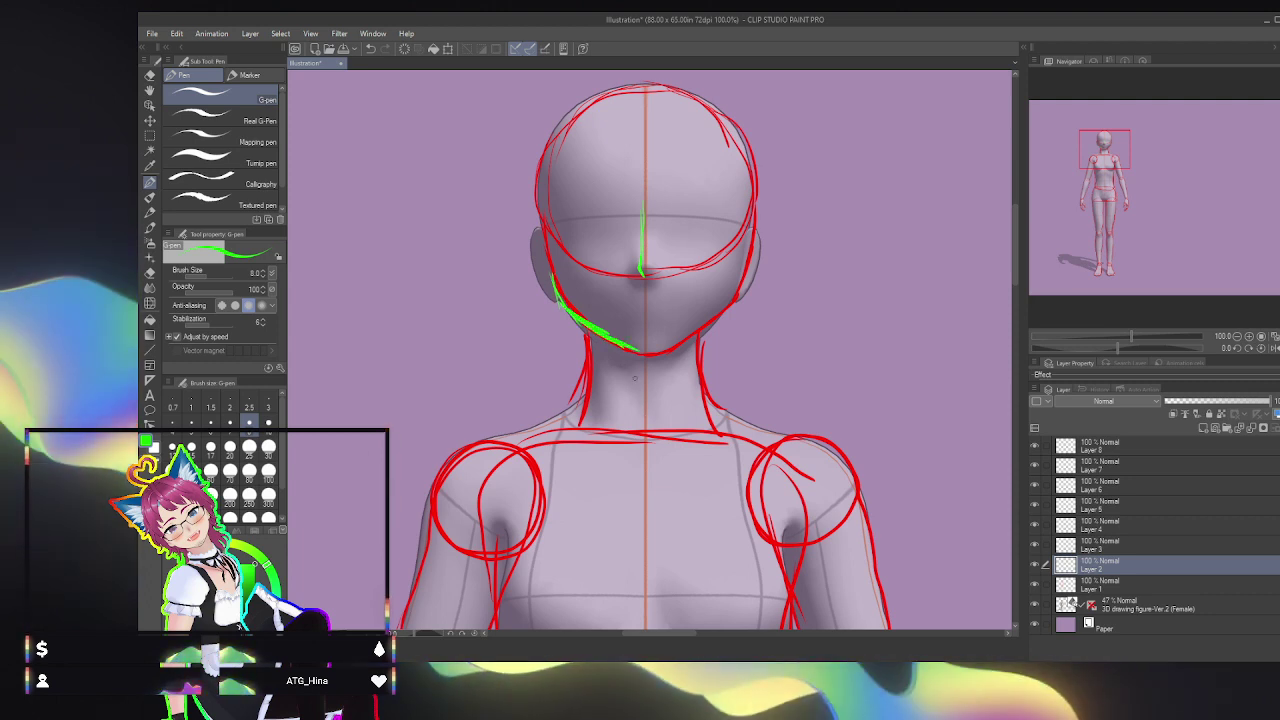
{"action": "mouse_move", "coordinate": [639, 353]}
{"action": "left_mouse_down"}
{"action": "mouse_move", "coordinate": [700, 330]}
{"action": "mouse_move", "coordinate": [740, 294]}
{"action": "mouse_move", "coordinate": [752, 222]}
{"action": "left_mouse_up"}
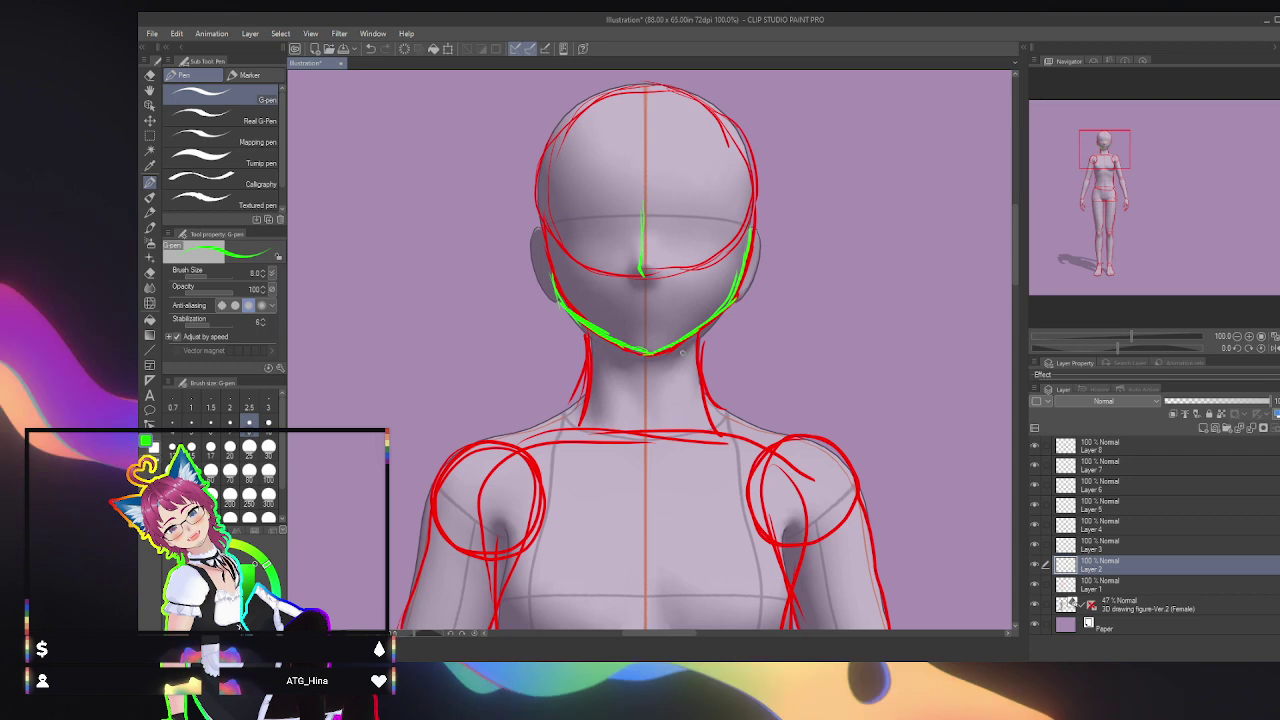
{"action": "left_click_drag", "start_coordinate": [698, 330], "coordinate": [716, 408]}
{"action": "left_click_drag", "start_coordinate": [586, 330], "coordinate": [576, 406]}
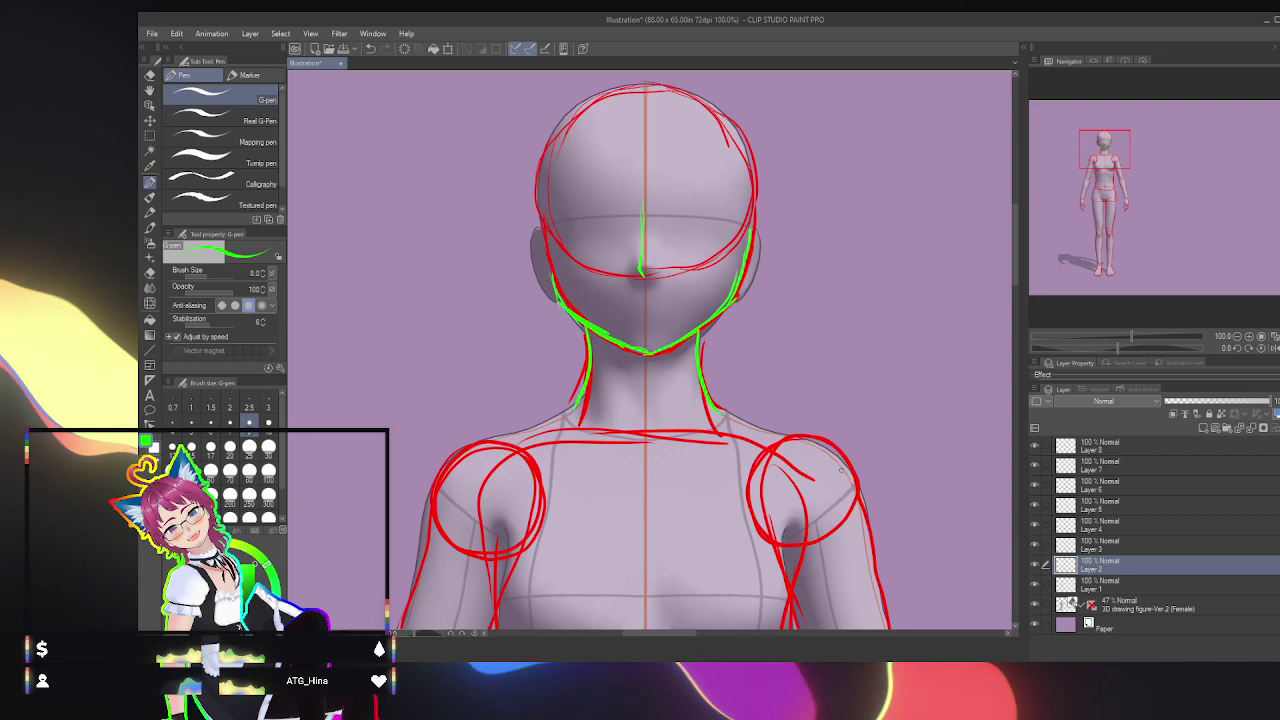
Step: Make Layer 1 active with red as the pen colour and rotate the canvas to about -75° around the head
{"action": "left_click", "coordinate": [1130, 584]}
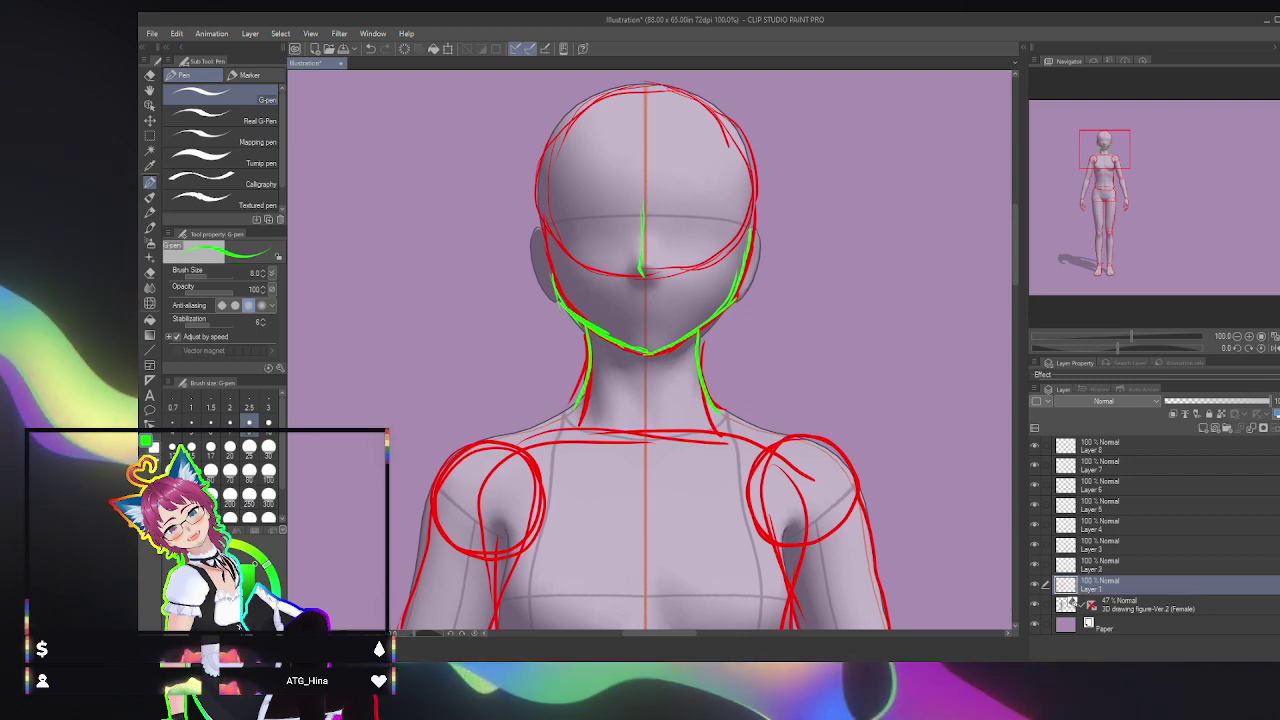
{"action": "left_click", "coordinate": [177, 566]}
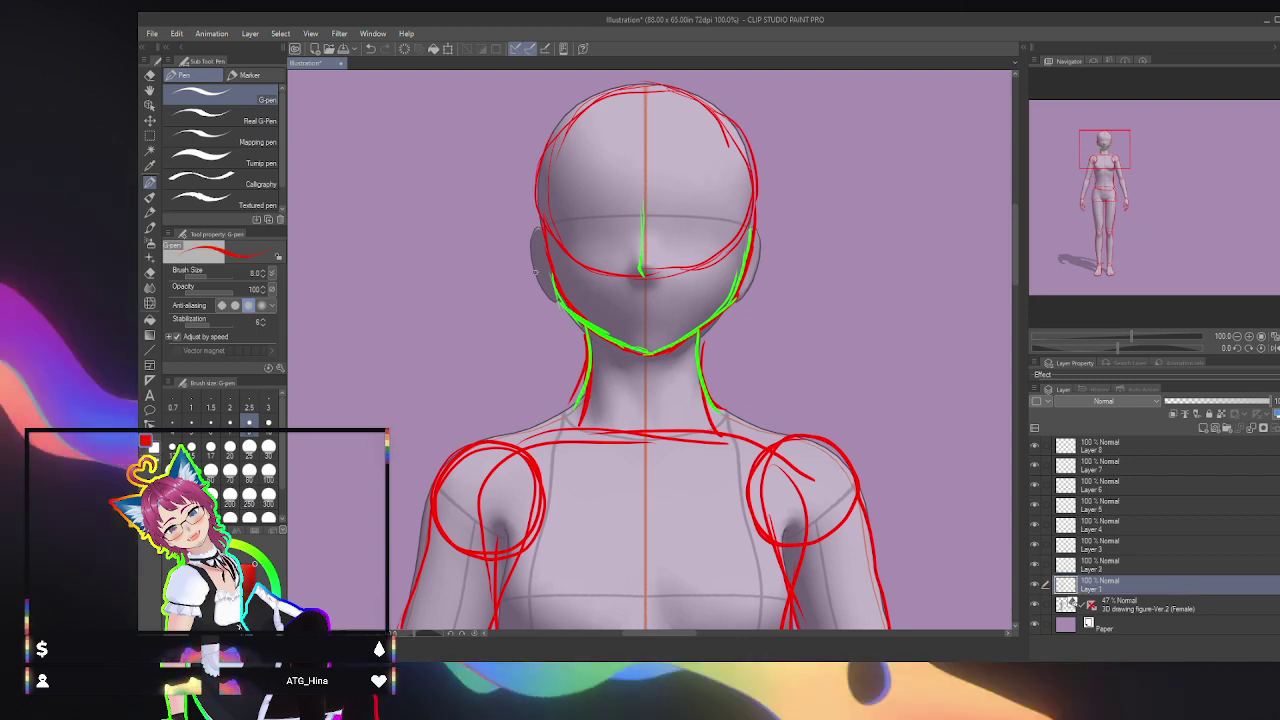
{"action": "left_click", "coordinate": [1278, 348]}
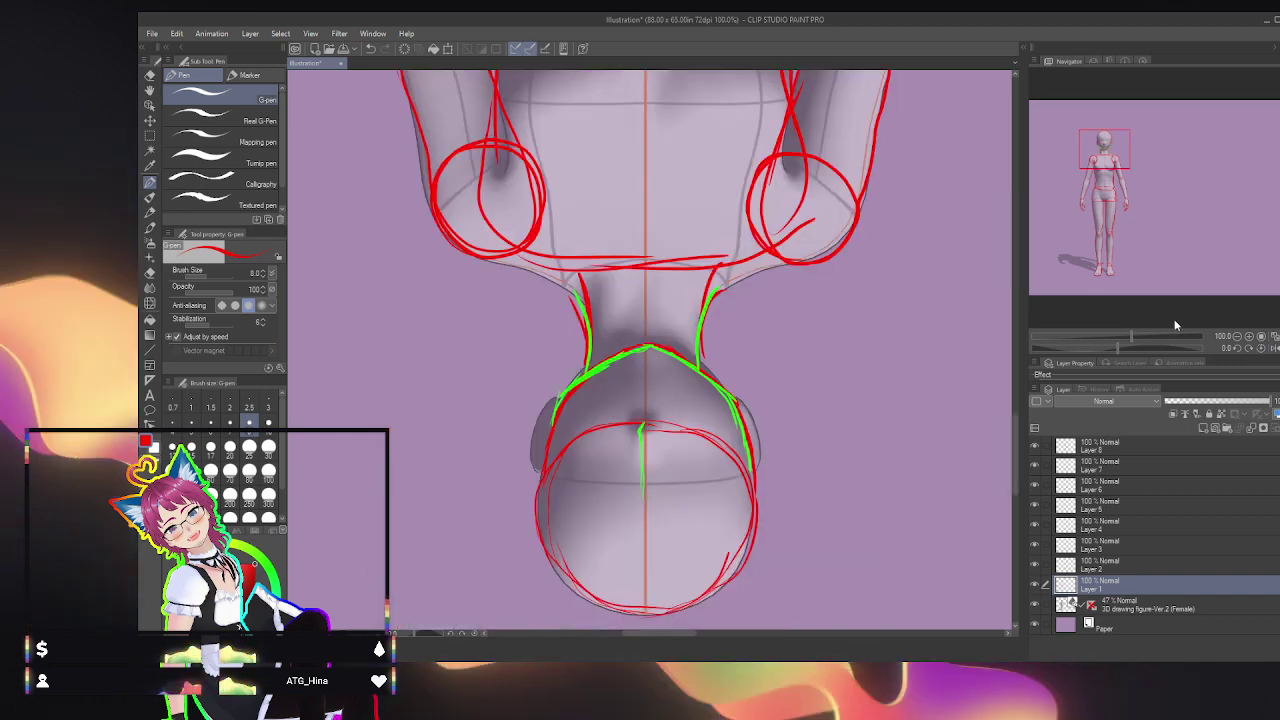
{"action": "left_click", "coordinate": [1081, 348]}
{"action": "left_click_drag", "start_coordinate": [1110, 158], "coordinate": [1104, 158]}
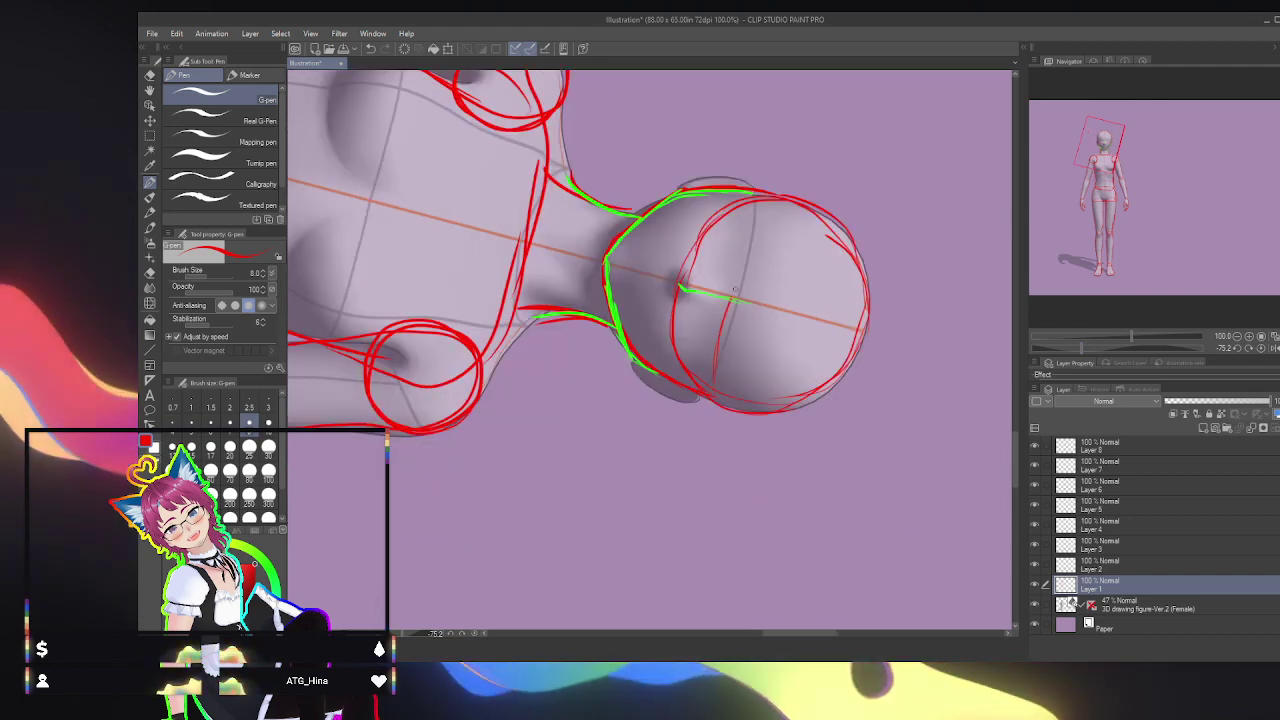
{"action": "left_click_drag", "start_coordinate": [743, 268], "coordinate": [781, 201]}
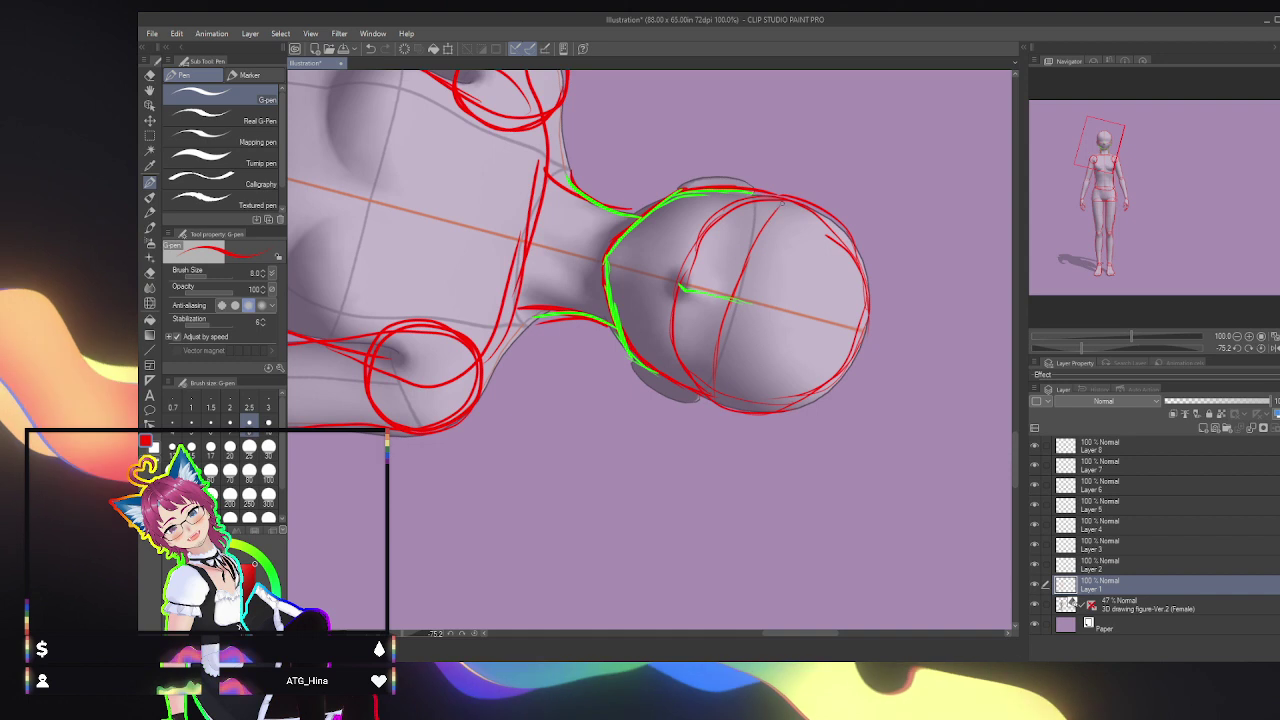
{"action": "mouse_move", "coordinate": [729, 398]}
{"action": "left_mouse_down"}
{"action": "mouse_move", "coordinate": [785, 198]}
{"action": "mouse_move", "coordinate": [737, 369]}
{"action": "left_mouse_up"}
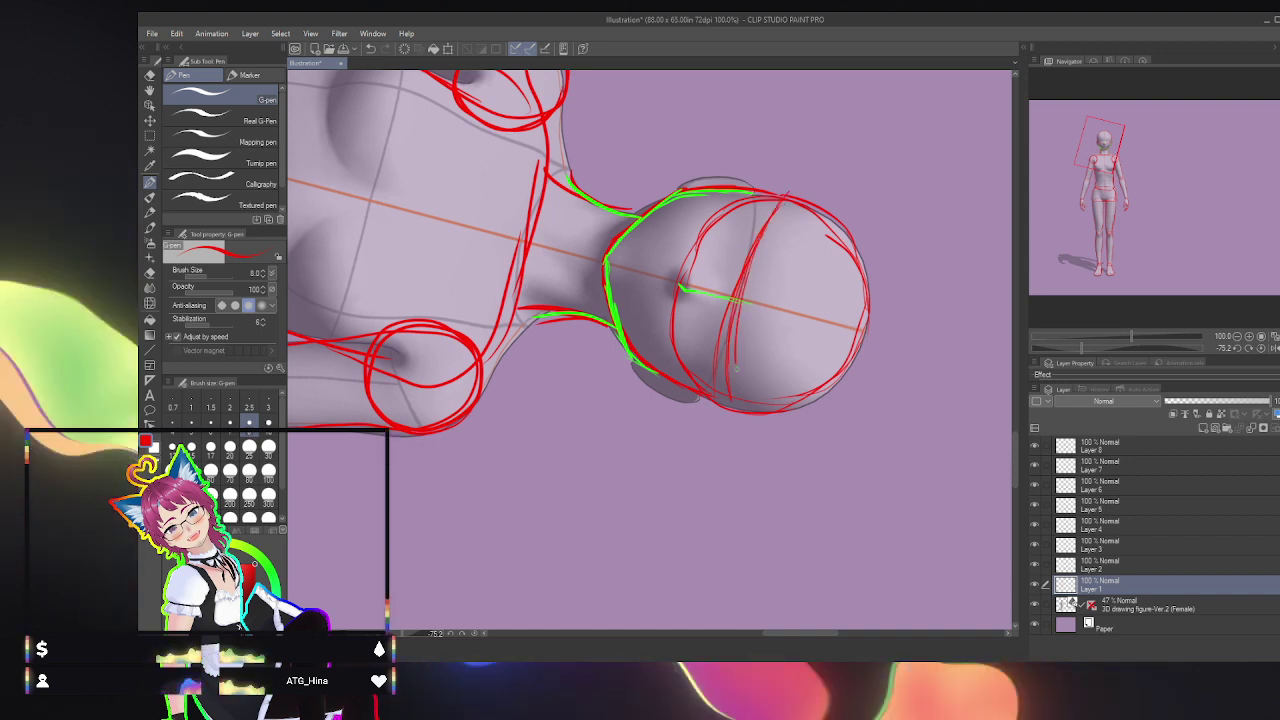
{"action": "key", "text": "ctrl+z"}
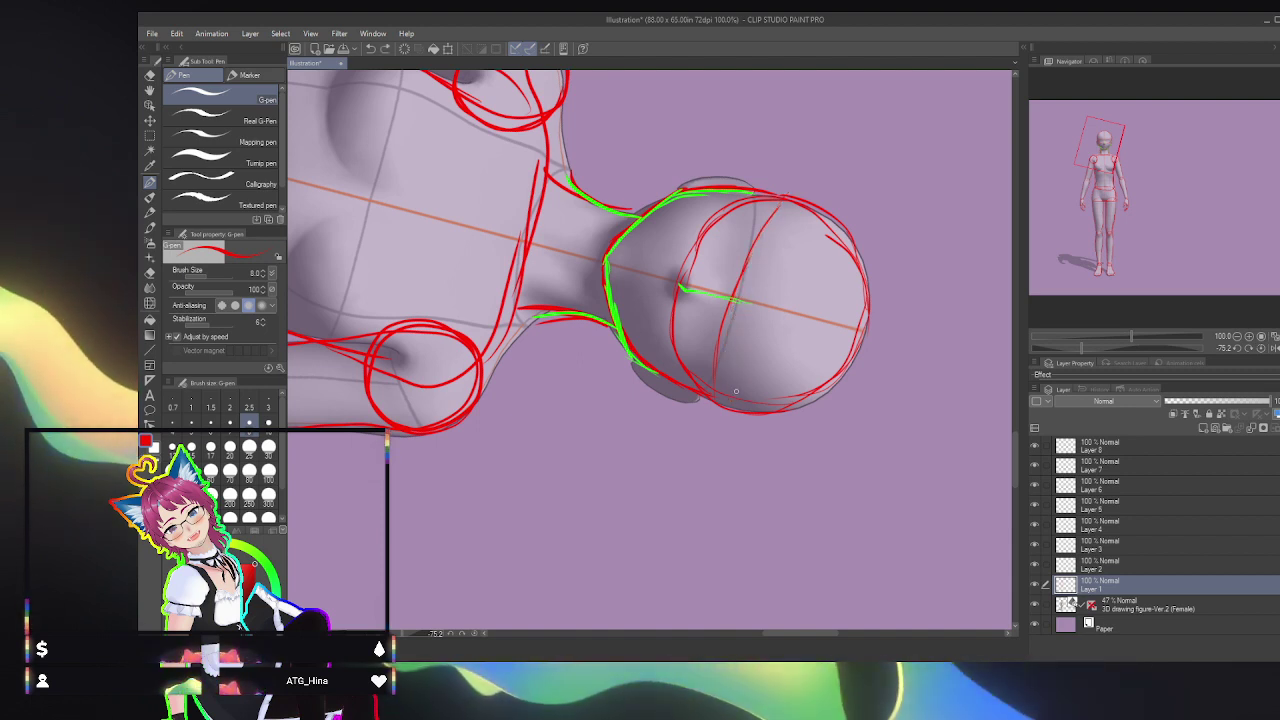
{"action": "key", "text": "ctrl+z"}
{"action": "key", "text": "ctrl+z"}
Step: Draw red upper and lower eye guidelines across the face plus a short mouth mark, and return the canvas to upright
{"action": "mouse_move", "coordinate": [731, 398]}
{"action": "left_mouse_down"}
{"action": "mouse_move", "coordinate": [735, 300]}
{"action": "mouse_move", "coordinate": [730, 361]}
{"action": "mouse_move", "coordinate": [787, 208]}
{"action": "left_mouse_up"}
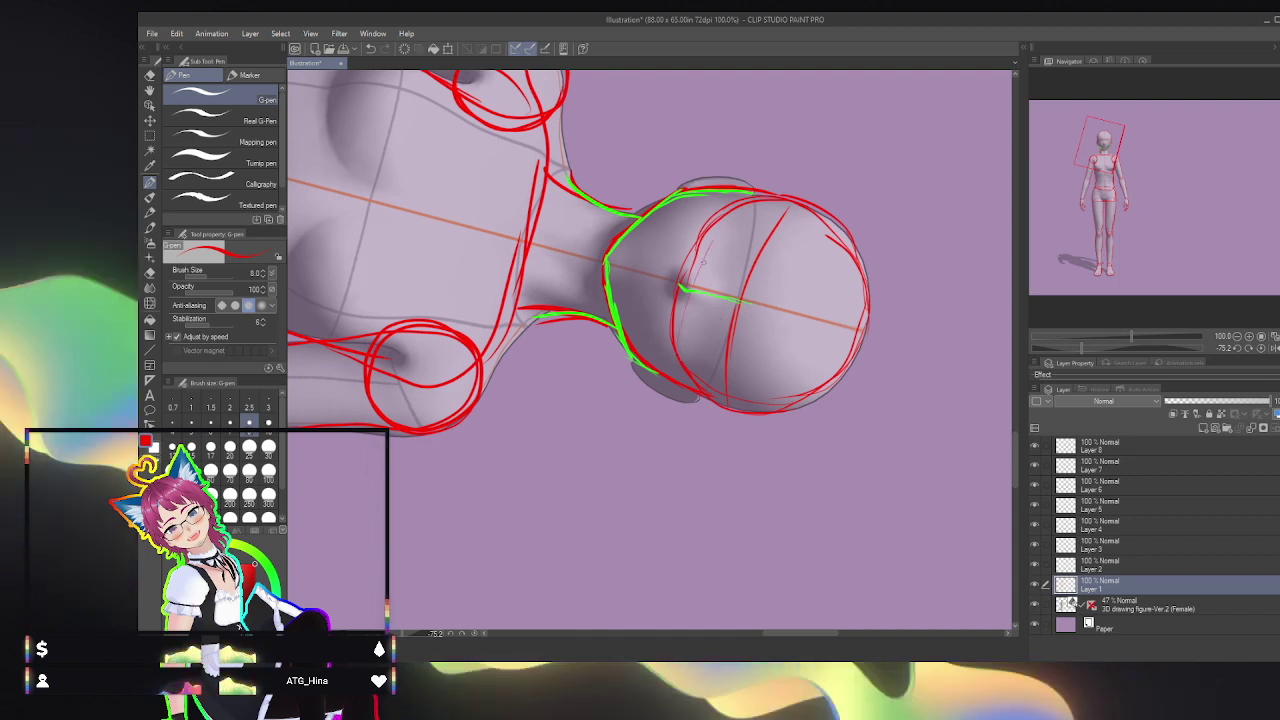
{"action": "left_click_drag", "start_coordinate": [706, 262], "coordinate": [692, 308]}
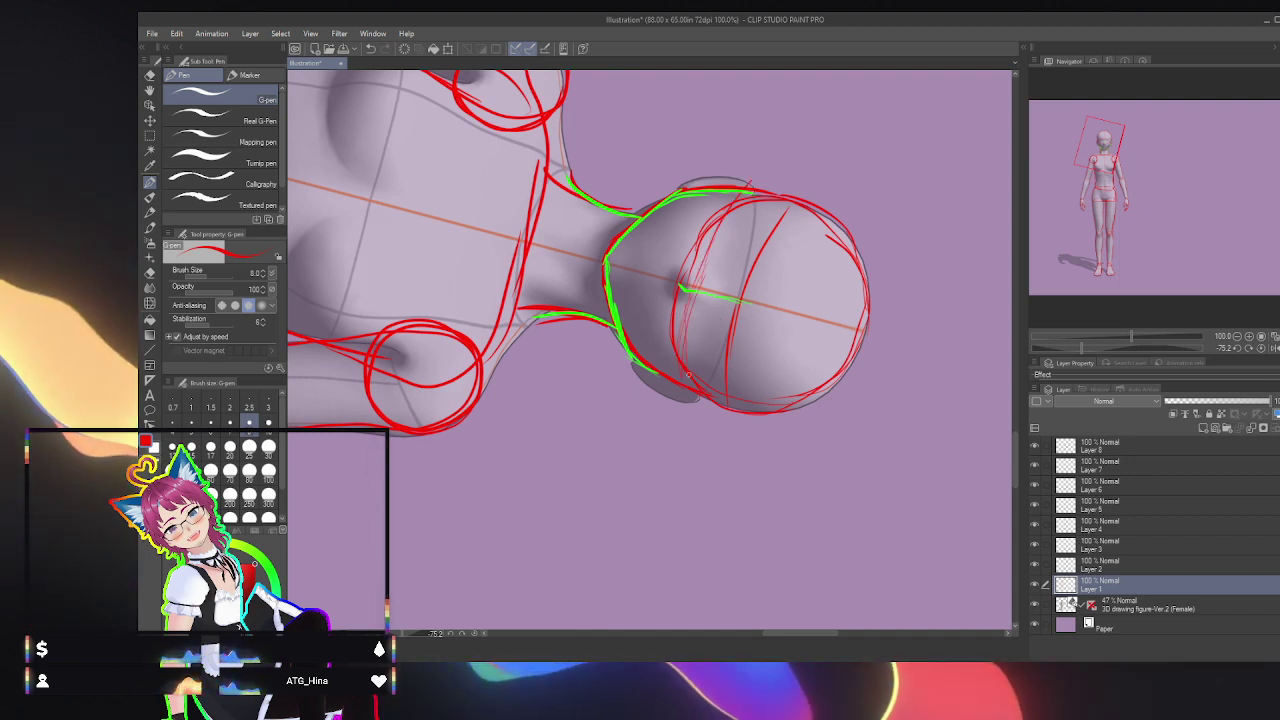
{"action": "left_click_drag", "start_coordinate": [750, 183], "coordinate": [684, 375]}
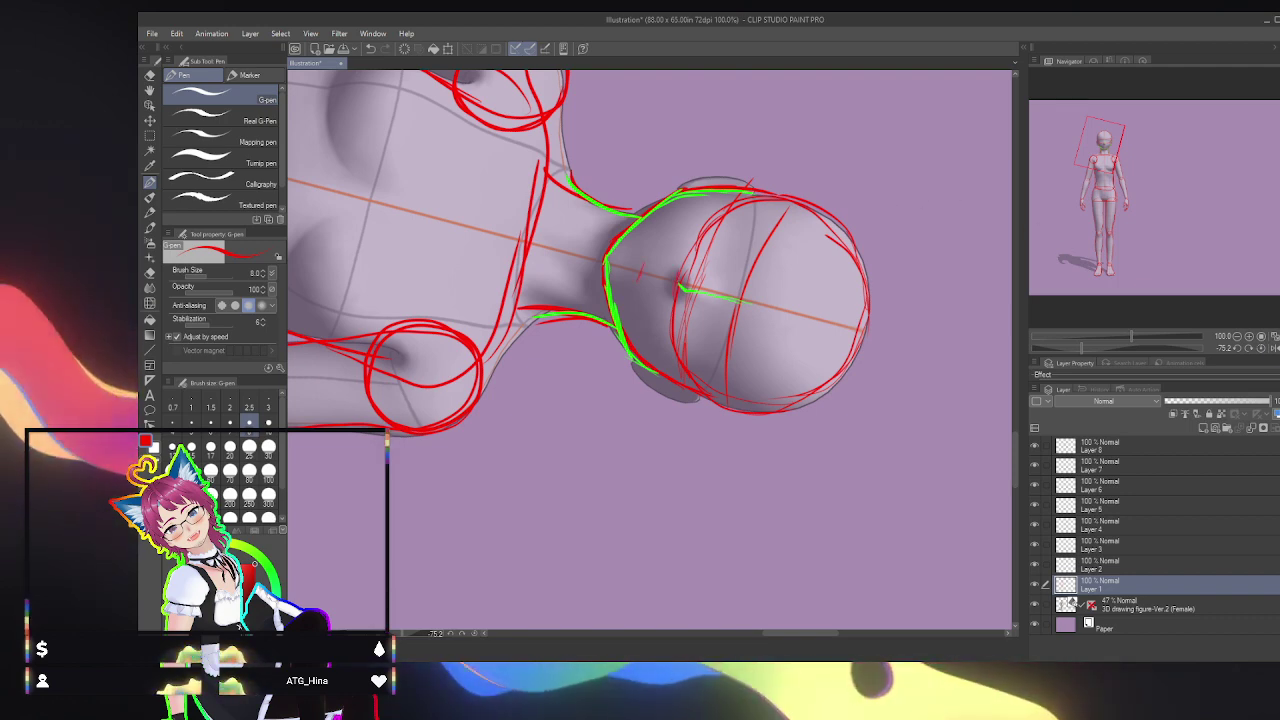
{"action": "left_click", "coordinate": [1265, 347]}
{"action": "left_click", "coordinate": [1265, 347]}
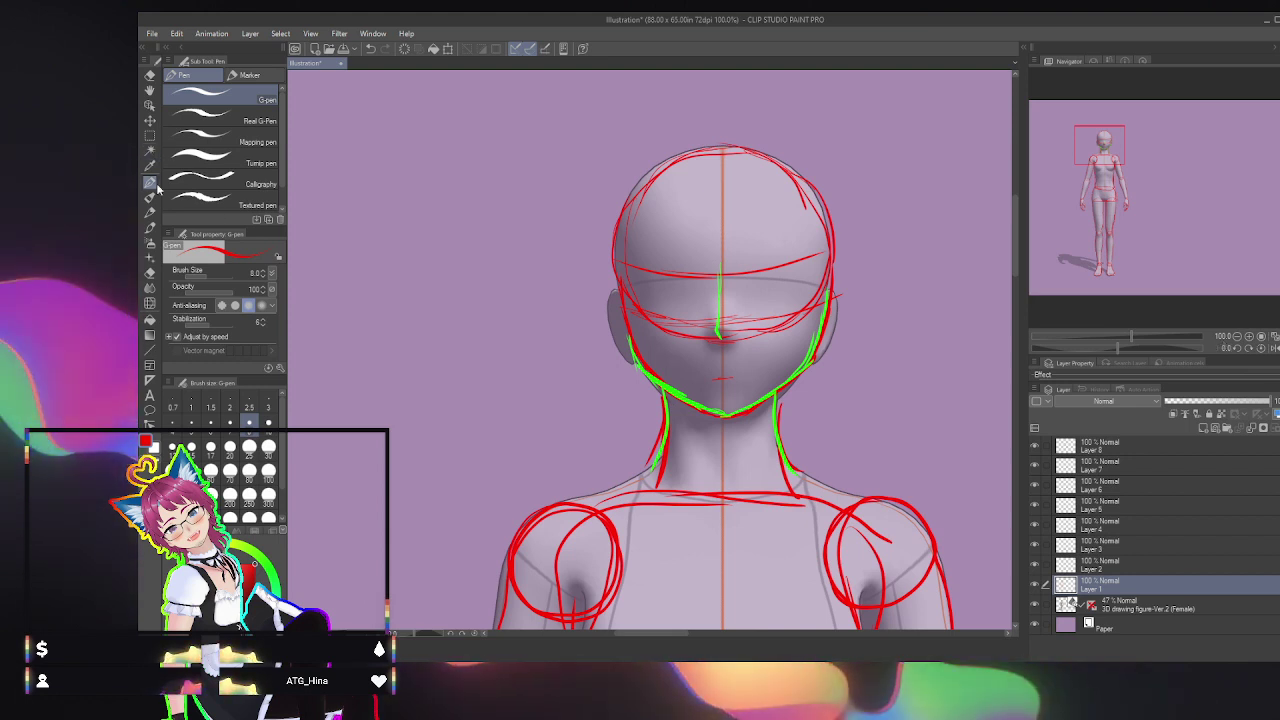
Step: Erase the upper eye guideline and redraw it with the red G-pen as an upward-arching curve across the face
{"action": "left_click", "coordinate": [151, 272]}
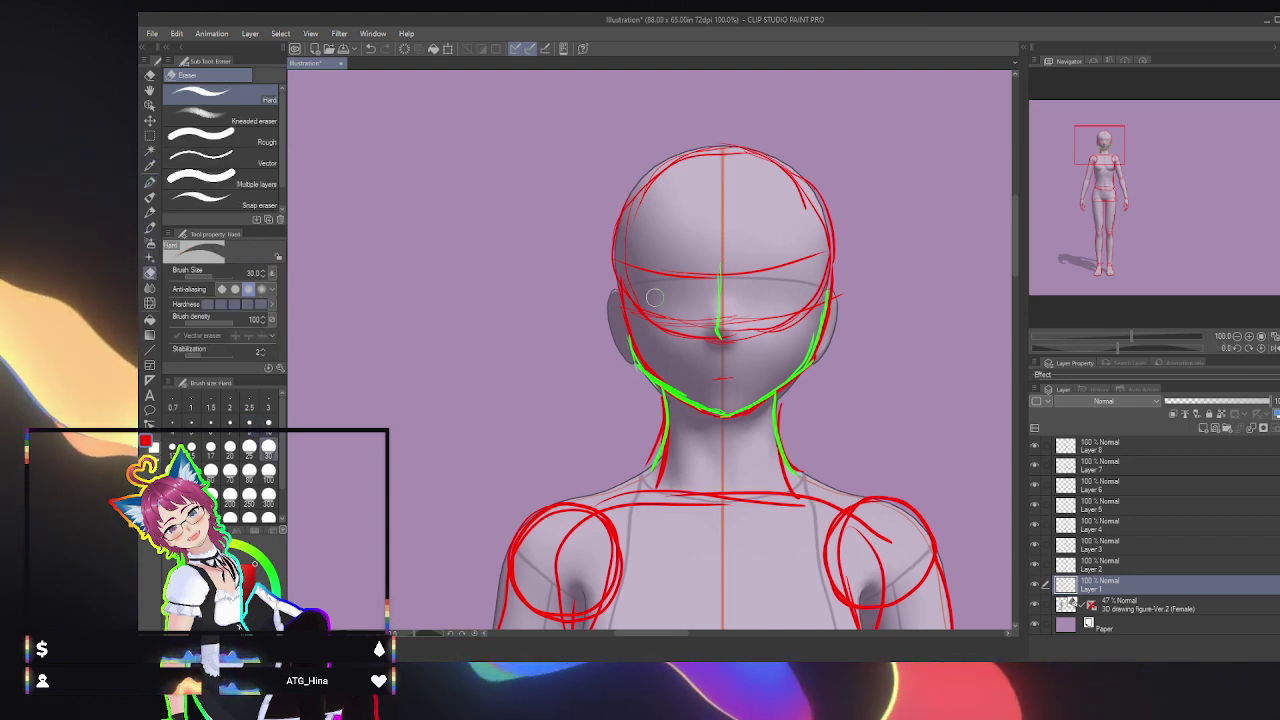
{"action": "mouse_move", "coordinate": [662, 276]}
{"action": "left_mouse_down"}
{"action": "mouse_move", "coordinate": [742, 272]}
{"action": "mouse_move", "coordinate": [810, 251]}
{"action": "left_mouse_up"}
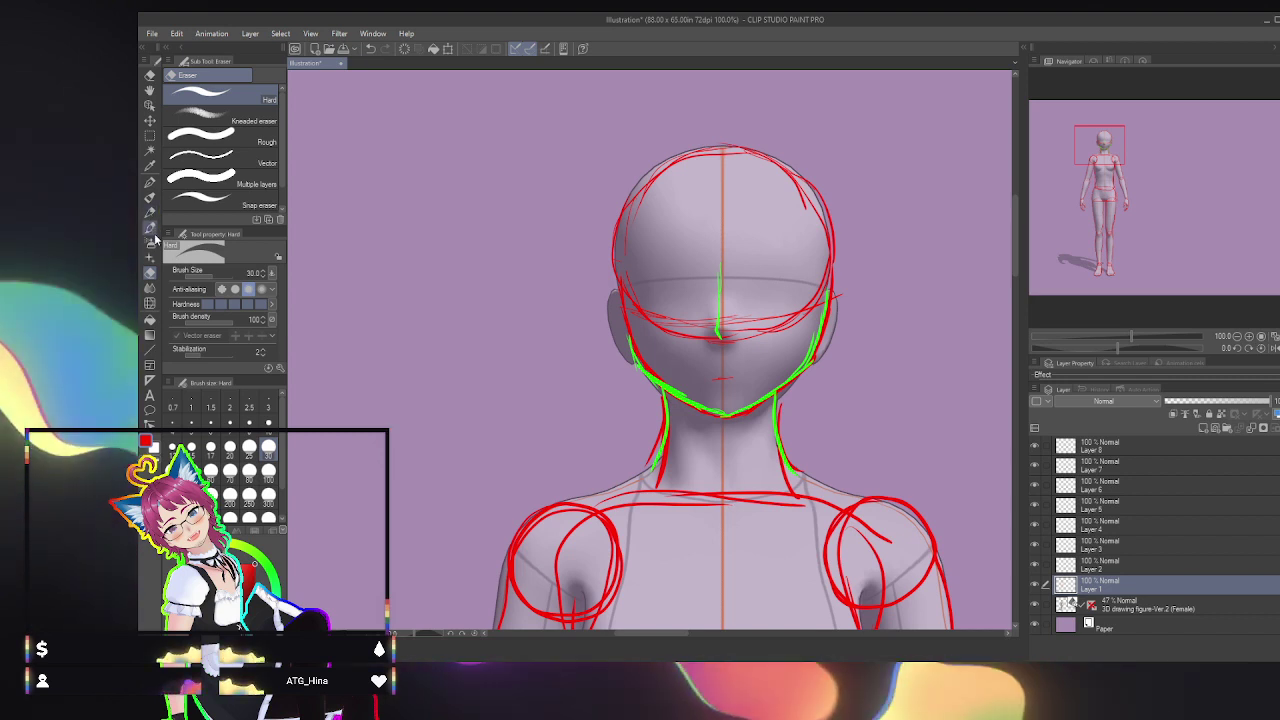
{"action": "left_click", "coordinate": [150, 182]}
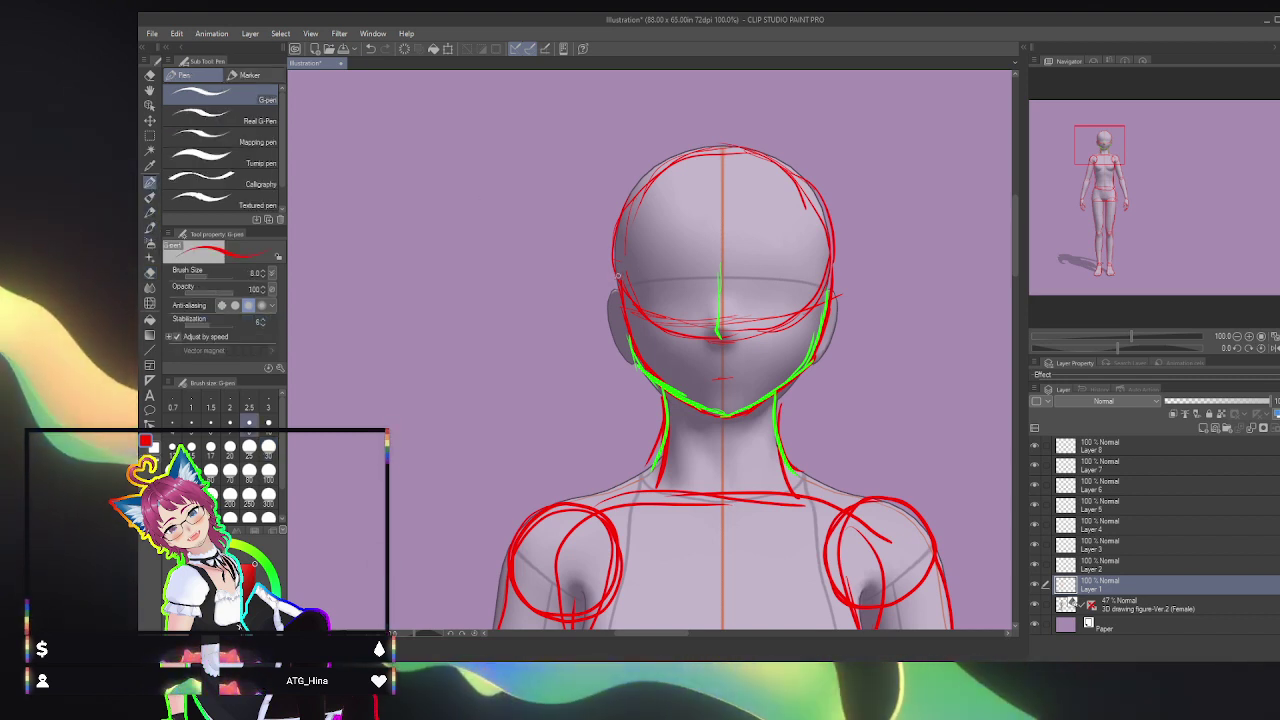
{"action": "mouse_move", "coordinate": [700, 265]}
{"action": "left_mouse_down"}
{"action": "mouse_move", "coordinate": [622, 270]}
{"action": "mouse_move", "coordinate": [806, 260]}
{"action": "mouse_move", "coordinate": [738, 262]}
{"action": "mouse_move", "coordinate": [824, 271]}
{"action": "left_mouse_up"}
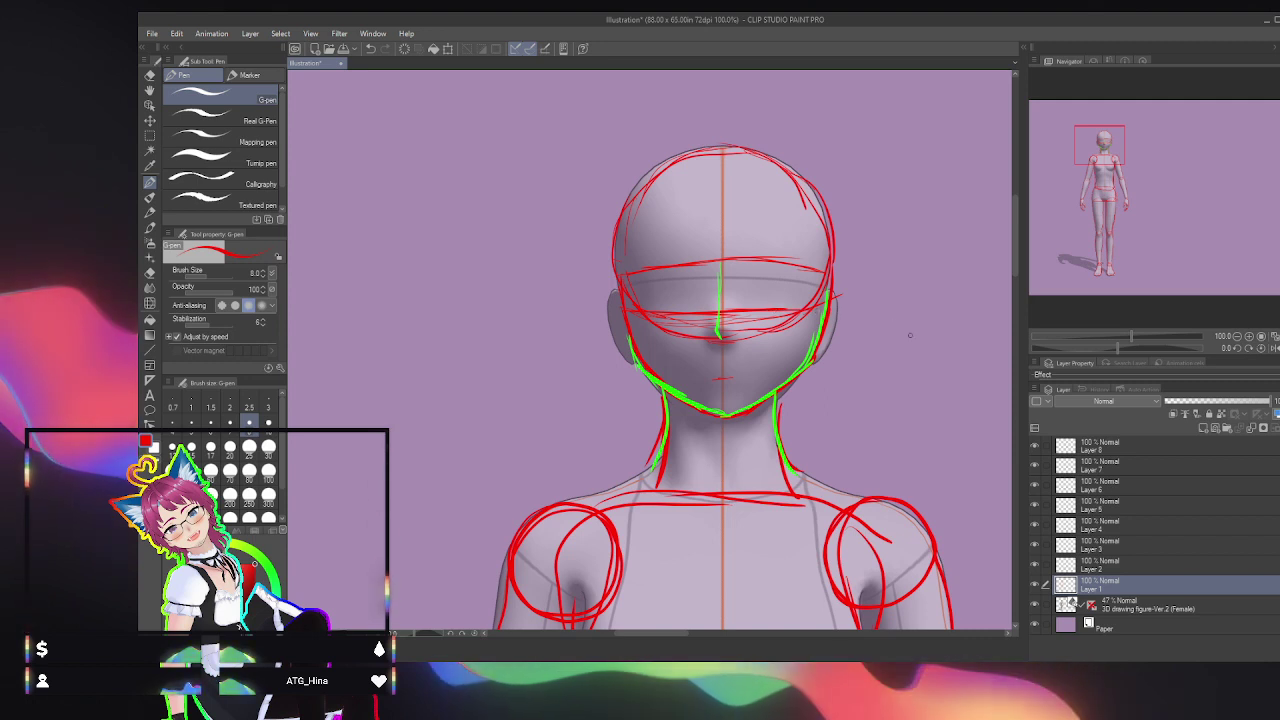
Step: On Layer 2, outline both shoulders in green and add two converging tendon lines at the base of the neck
{"action": "left_click", "coordinate": [1130, 564]}
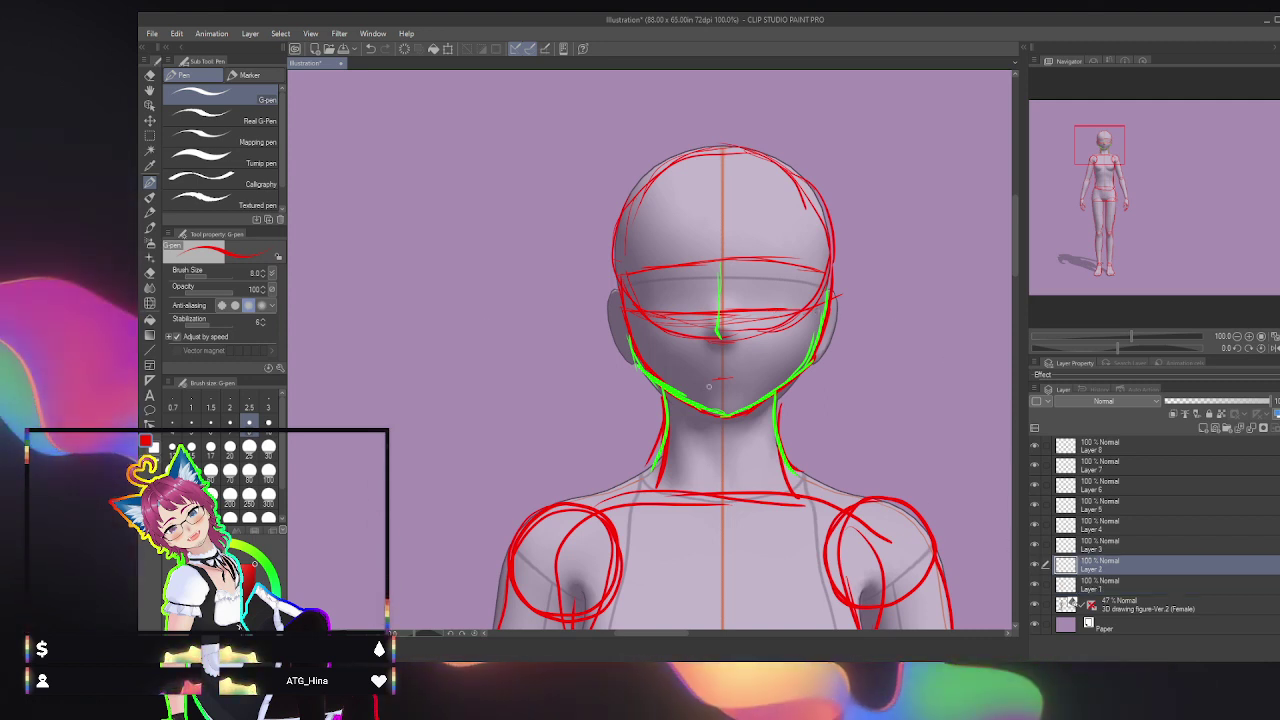
{"action": "left_click", "coordinate": [263, 557]}
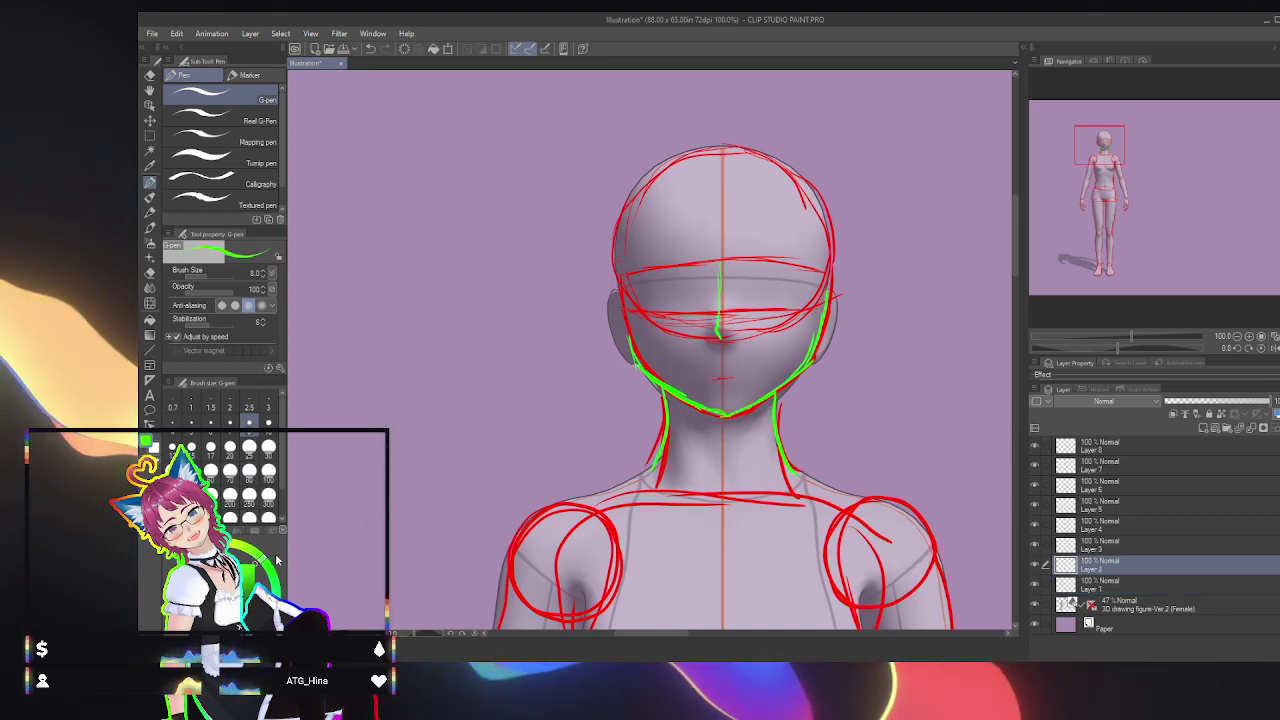
{"action": "left_click_drag", "start_coordinate": [521, 537], "coordinate": [501, 582]}
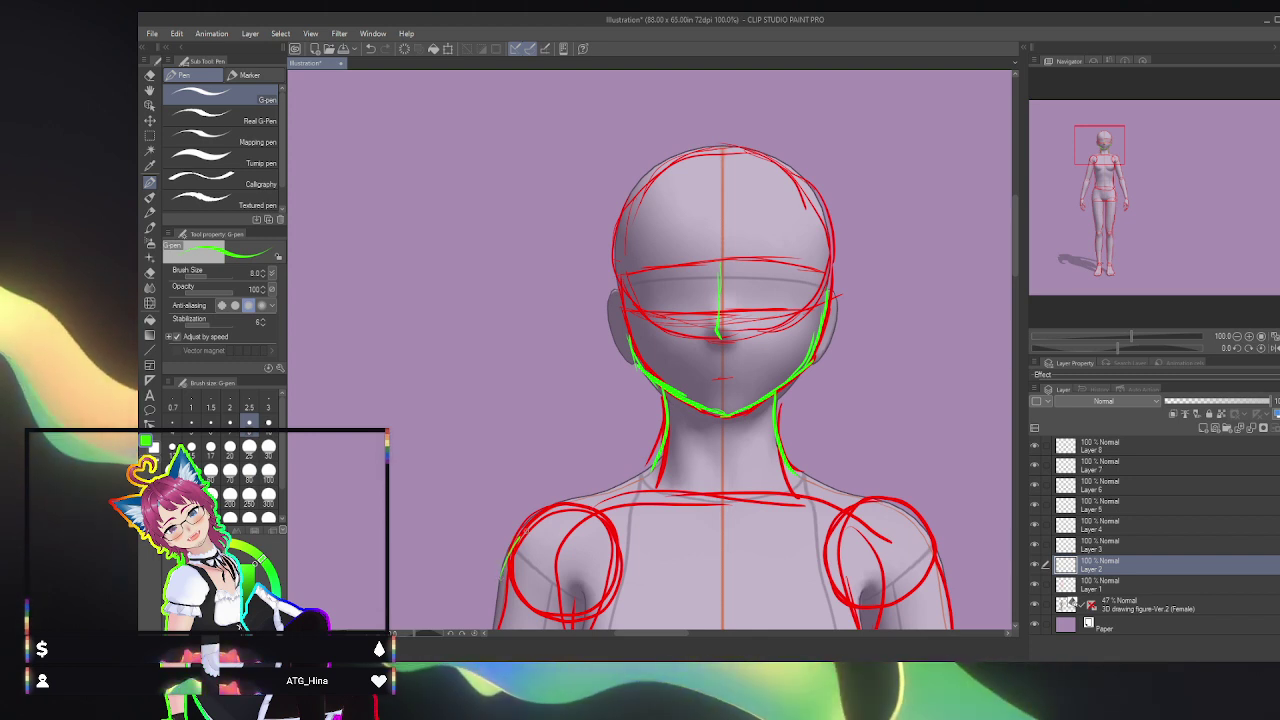
{"action": "mouse_move", "coordinate": [522, 534]}
{"action": "left_mouse_down"}
{"action": "mouse_move", "coordinate": [600, 489]}
{"action": "mouse_move", "coordinate": [672, 474]}
{"action": "mouse_move", "coordinate": [716, 491]}
{"action": "left_mouse_up"}
{"action": "mouse_move", "coordinate": [741, 446]}
{"action": "left_mouse_down"}
{"action": "mouse_move", "coordinate": [730, 480]}
{"action": "mouse_move", "coordinate": [904, 506]}
{"action": "mouse_move", "coordinate": [940, 560]}
{"action": "left_mouse_up"}
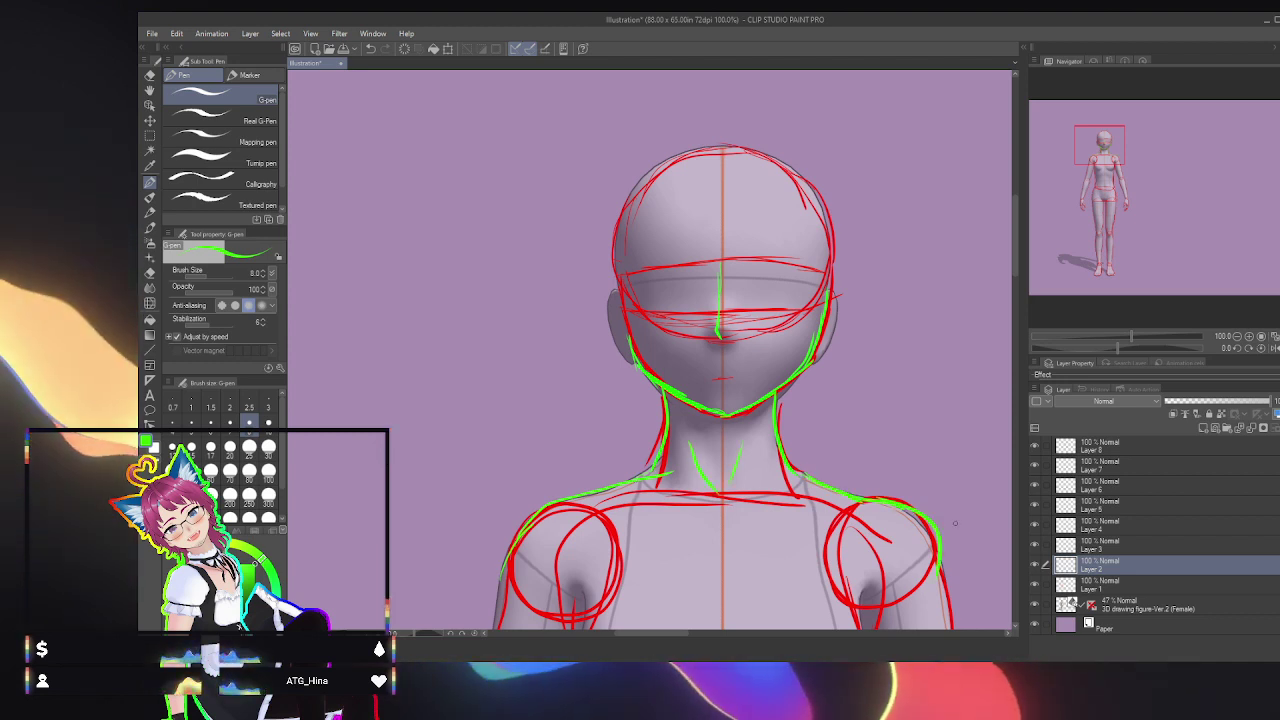
Step: Sketch the outer and lower contours of both breasts in green, starting from the armpits
{"action": "left_click_drag", "start_coordinate": [1090, 165], "coordinate": [1084, 182]}
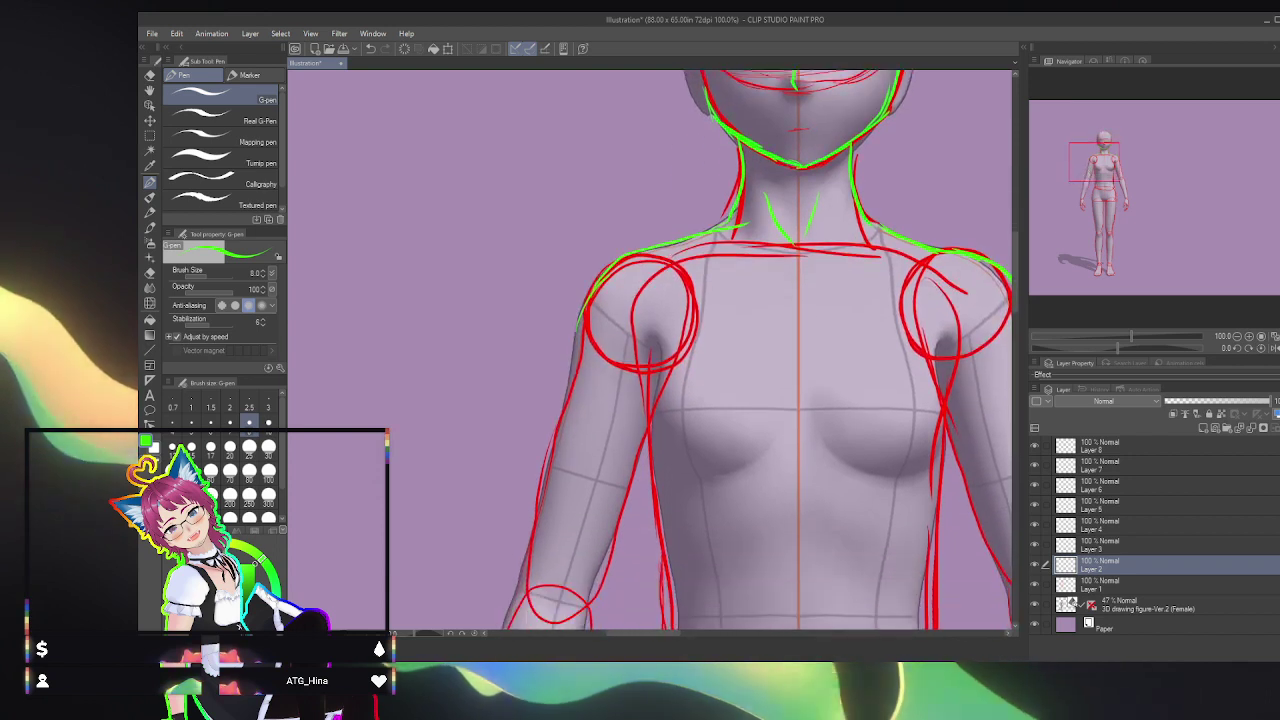
{"action": "mouse_move", "coordinate": [649, 356]}
{"action": "left_mouse_down"}
{"action": "mouse_move", "coordinate": [634, 436]}
{"action": "mouse_move", "coordinate": [722, 488]}
{"action": "mouse_move", "coordinate": [656, 450]}
{"action": "mouse_move", "coordinate": [655, 336]}
{"action": "mouse_move", "coordinate": [672, 478]}
{"action": "mouse_move", "coordinate": [732, 494]}
{"action": "left_mouse_up"}
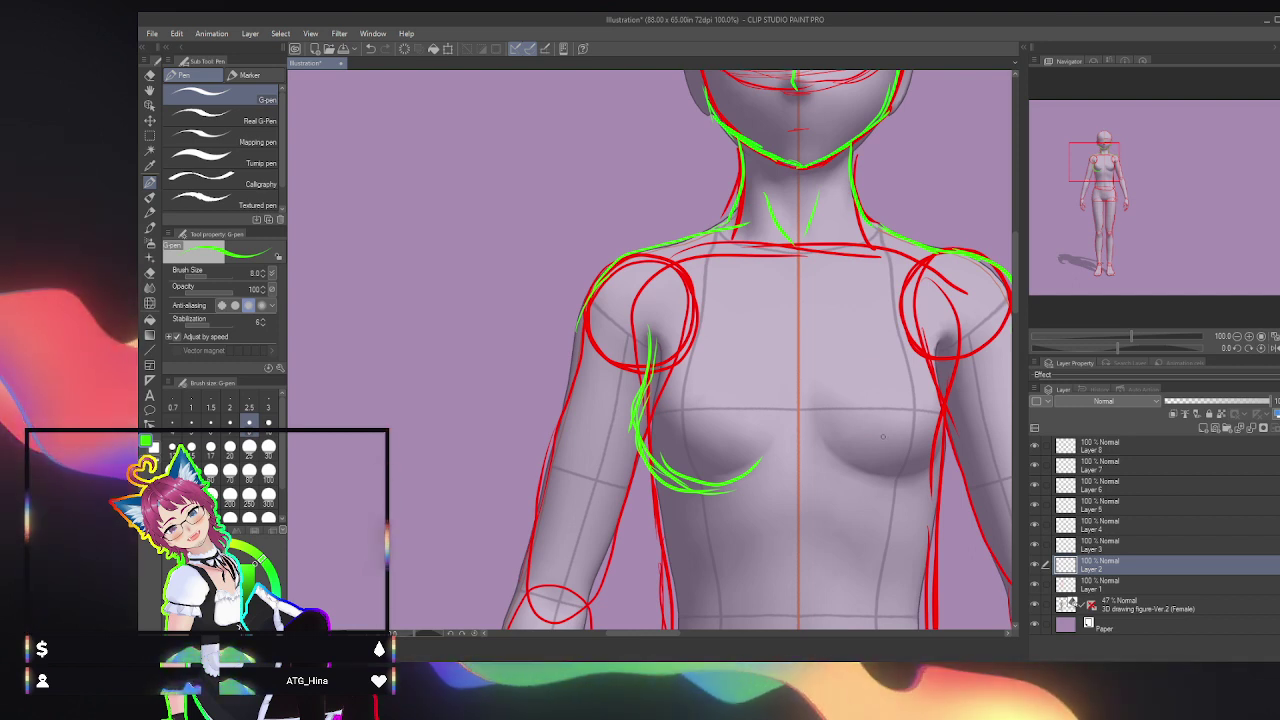
{"action": "mouse_move", "coordinate": [832, 460]}
{"action": "left_mouse_down"}
{"action": "mouse_move", "coordinate": [869, 486]}
{"action": "mouse_move", "coordinate": [912, 488]}
{"action": "left_mouse_up"}
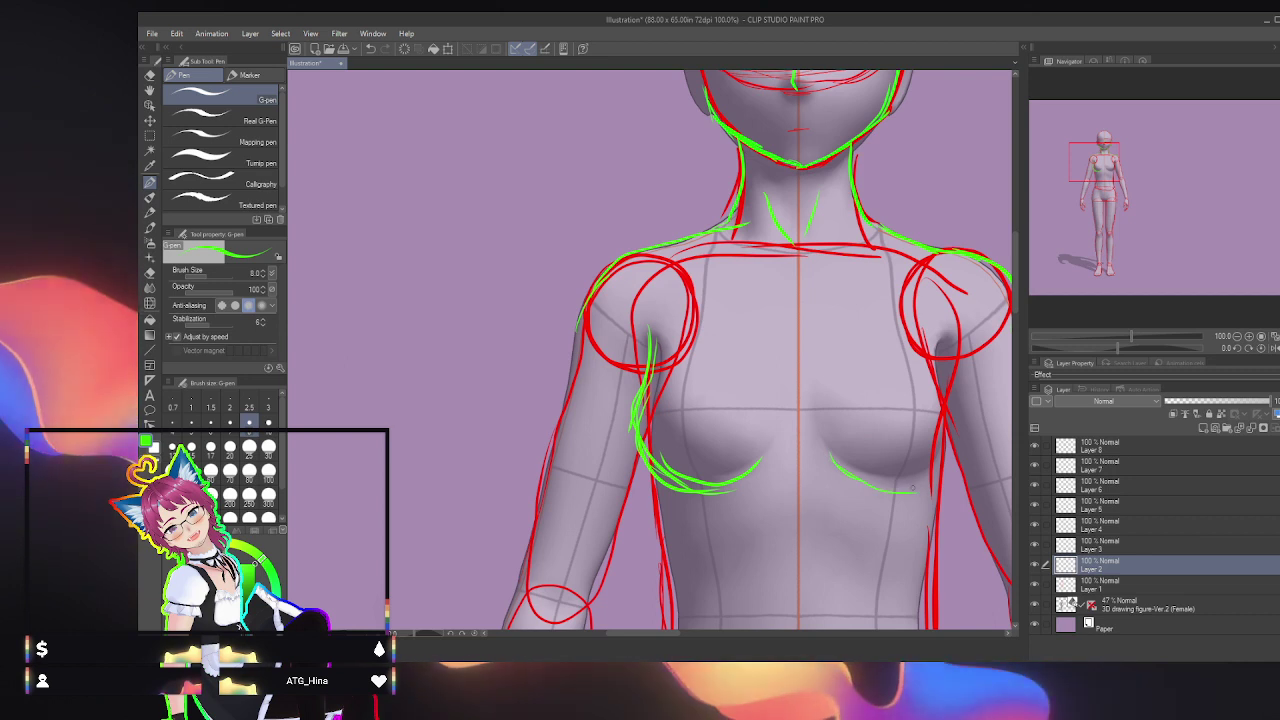
{"action": "mouse_move", "coordinate": [942, 328]}
{"action": "left_mouse_down"}
{"action": "mouse_move", "coordinate": [963, 416]}
{"action": "mouse_move", "coordinate": [951, 462]}
{"action": "left_mouse_up"}
{"action": "mouse_move", "coordinate": [947, 326]}
{"action": "left_mouse_down"}
{"action": "mouse_move", "coordinate": [957, 434]}
{"action": "mouse_move", "coordinate": [885, 500]}
{"action": "left_mouse_up"}
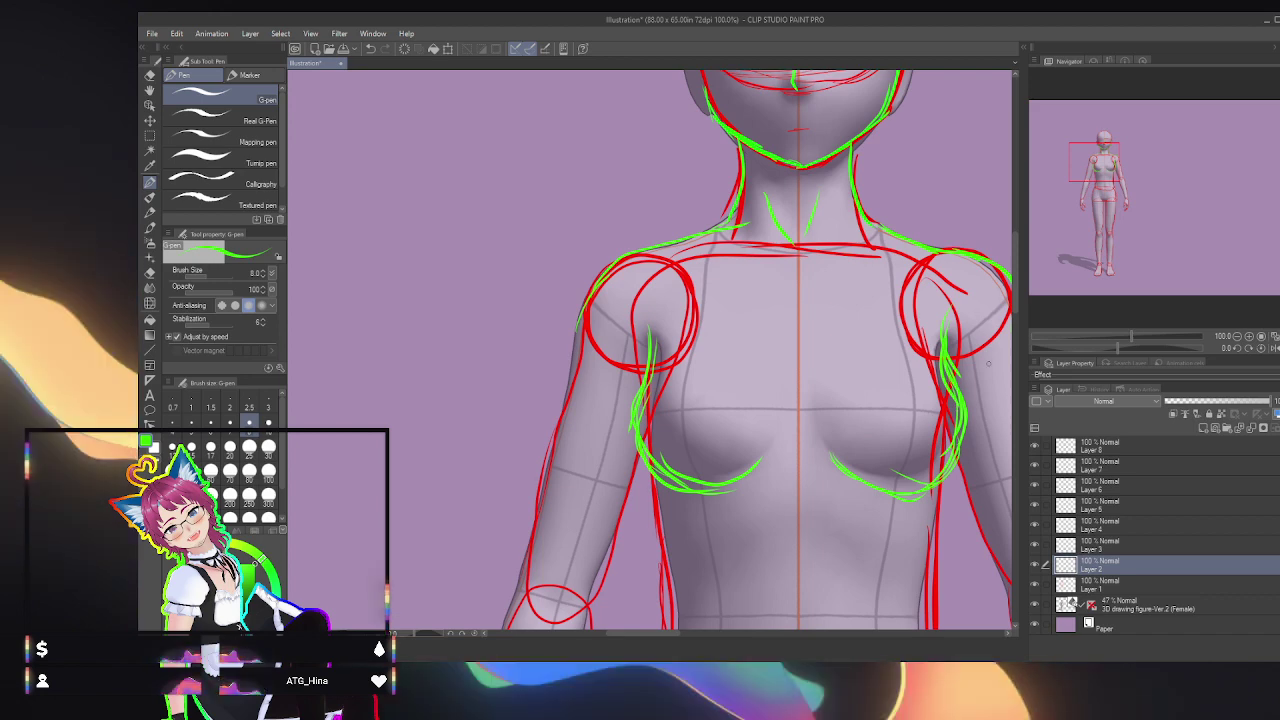
Step: Draw both side contours of the torso in green, curving in at the waist and flaring out to the hips
{"action": "left_click_drag", "start_coordinate": [989, 363], "coordinate": [929, 83]}
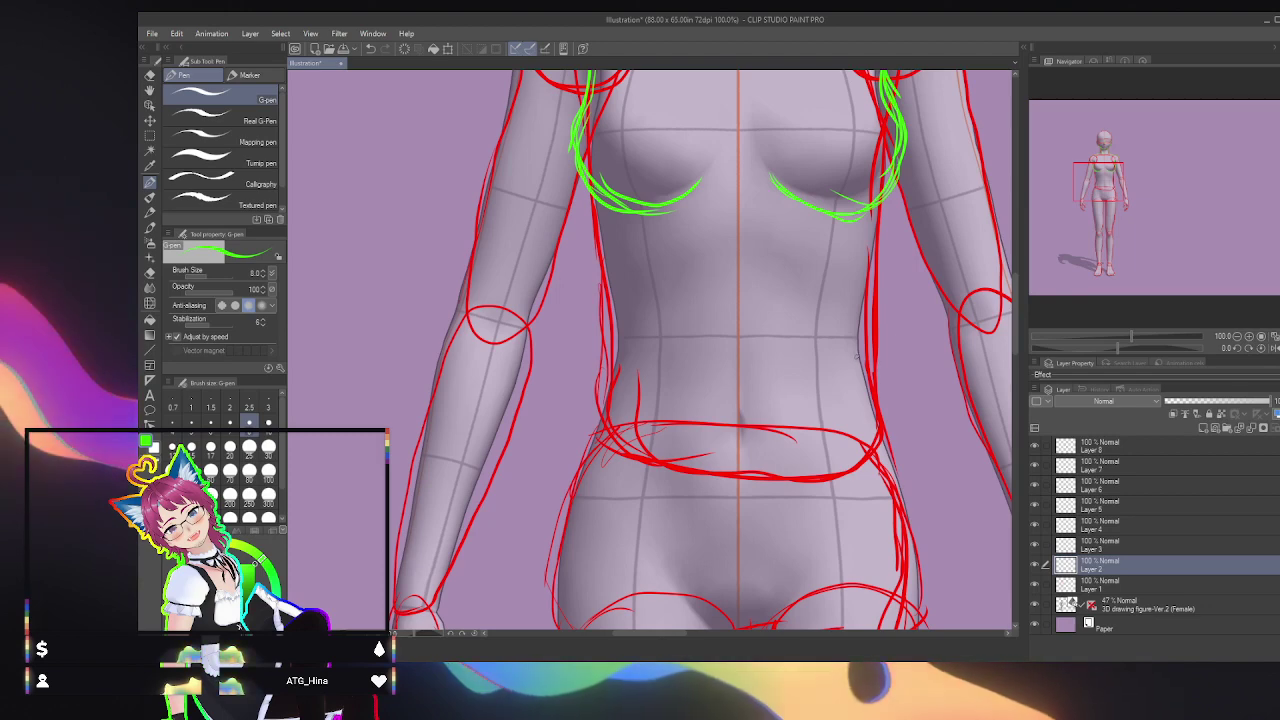
{"action": "mouse_move", "coordinate": [857, 350]}
{"action": "left_mouse_down"}
{"action": "mouse_move", "coordinate": [853, 285]}
{"action": "mouse_move", "coordinate": [877, 206]}
{"action": "mouse_move", "coordinate": [872, 370]}
{"action": "left_mouse_up"}
{"action": "left_click_drag", "start_coordinate": [860, 316], "coordinate": [890, 414]}
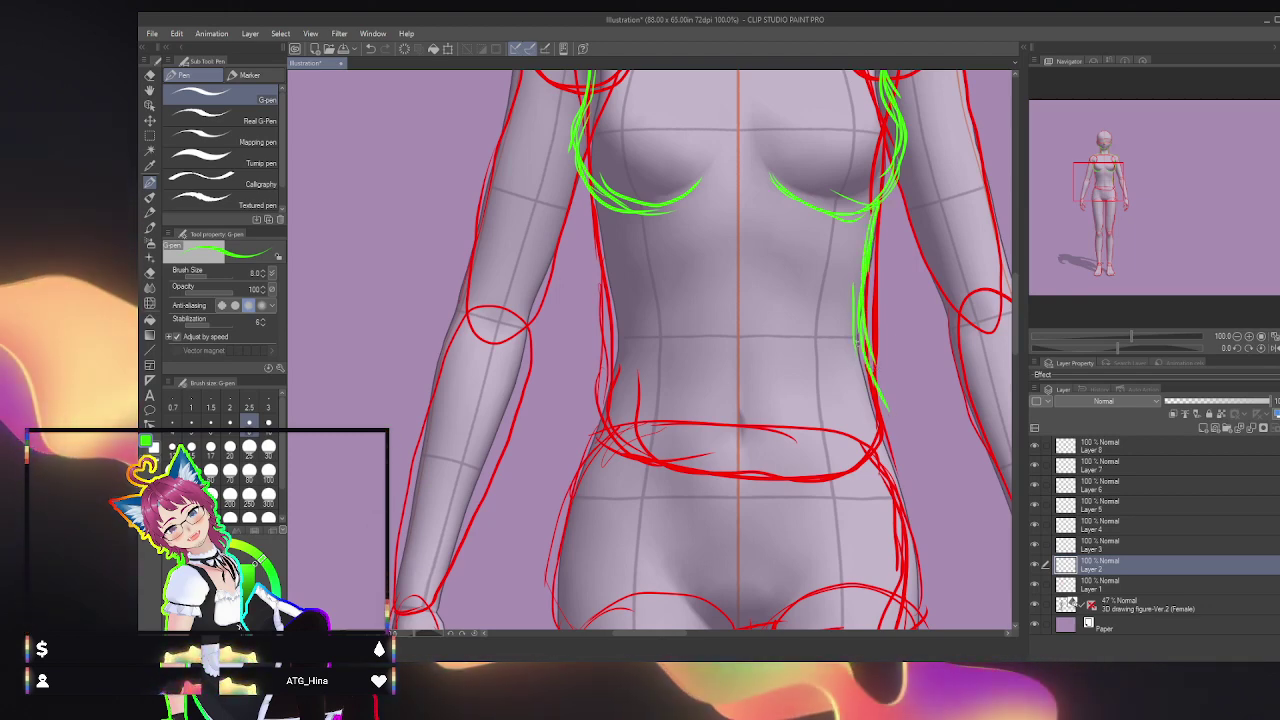
{"action": "left_click_drag", "start_coordinate": [857, 342], "coordinate": [936, 508]}
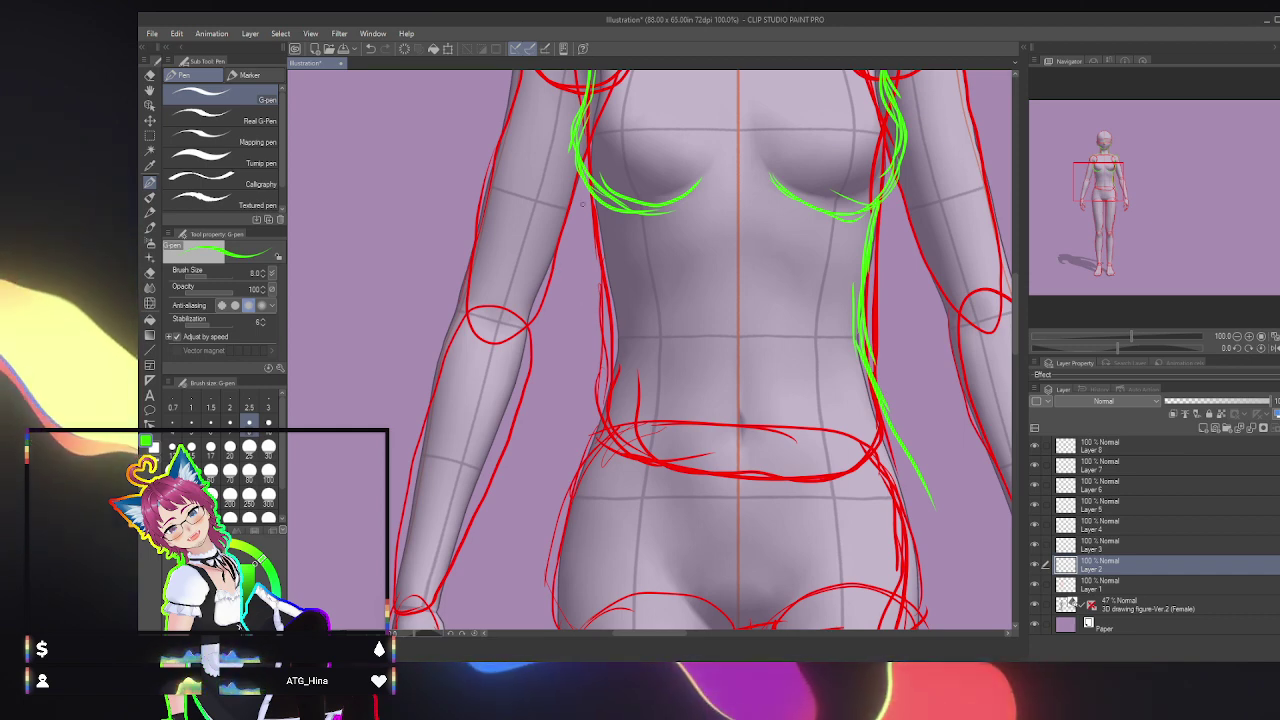
{"action": "mouse_move", "coordinate": [592, 190]}
{"action": "left_mouse_down"}
{"action": "mouse_move", "coordinate": [621, 330]}
{"action": "mouse_move", "coordinate": [585, 470]}
{"action": "left_mouse_up"}
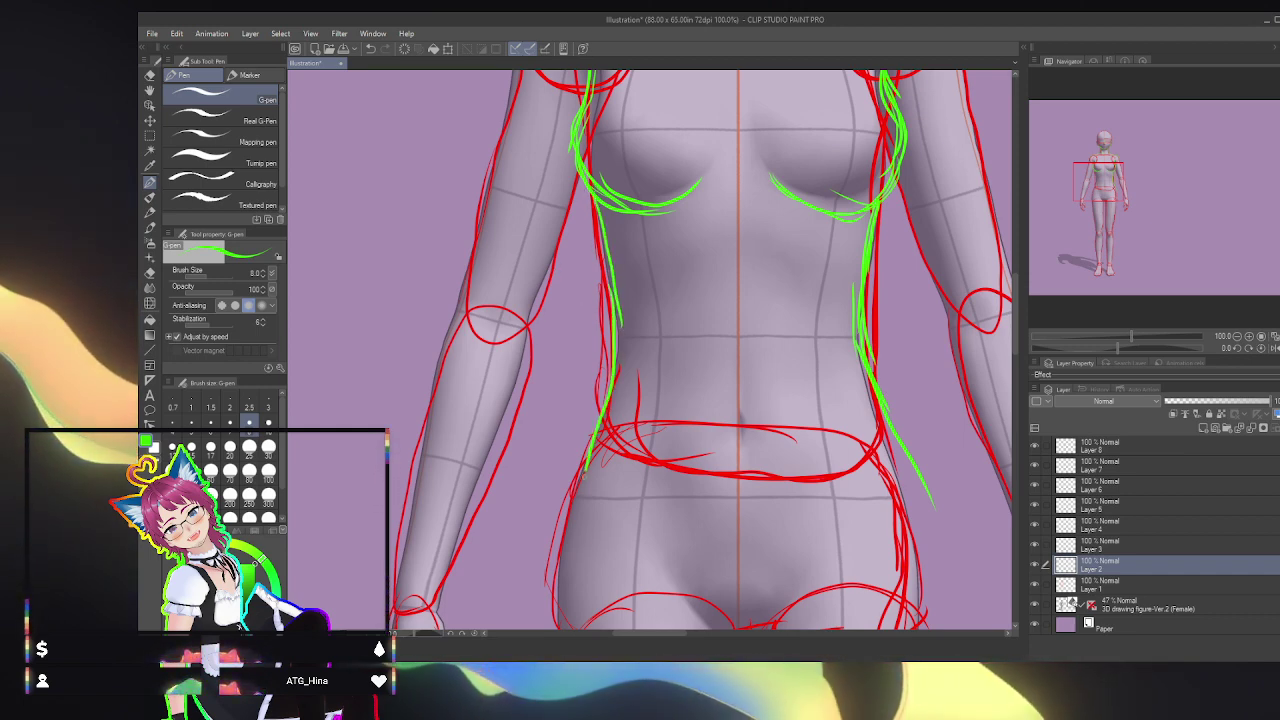
Step: Undo the last hip strokes on the left side, then draw wider green hip curves on both sides of the pelvis
{"action": "key", "text": "ctrl+z"}
{"action": "key", "text": "ctrl+z"}
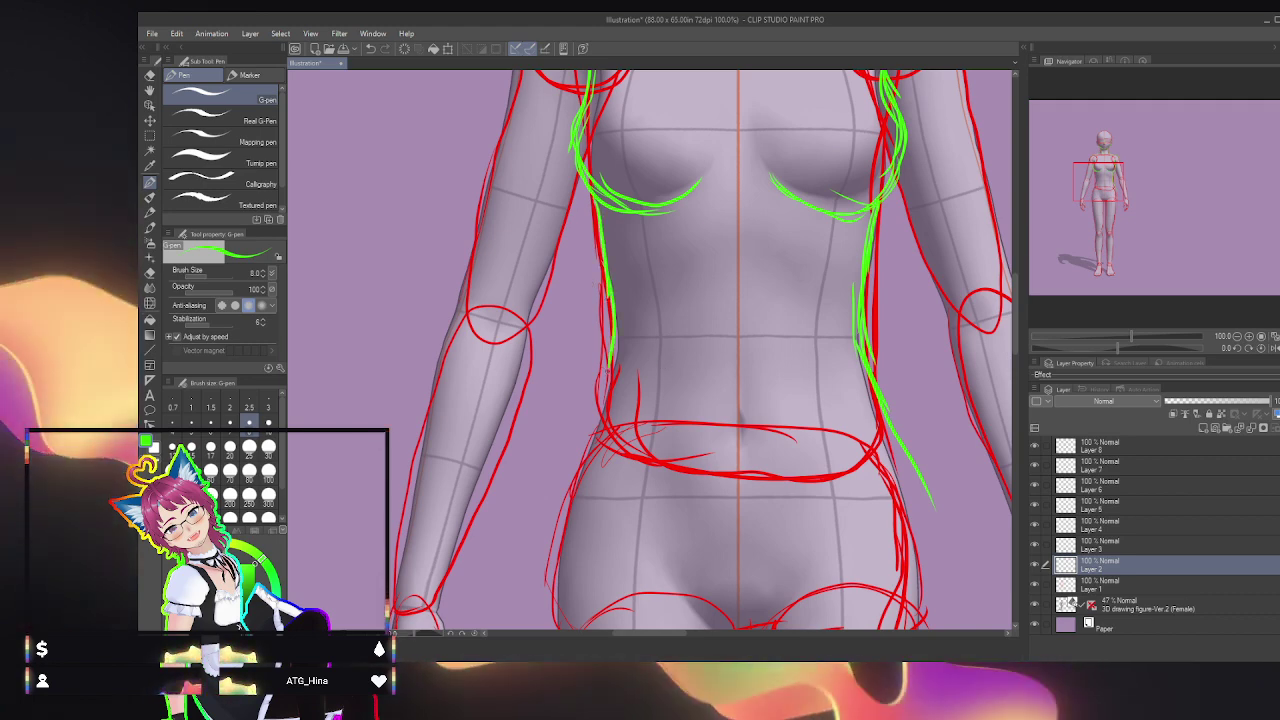
{"action": "left_click_drag", "start_coordinate": [611, 300], "coordinate": [540, 590]}
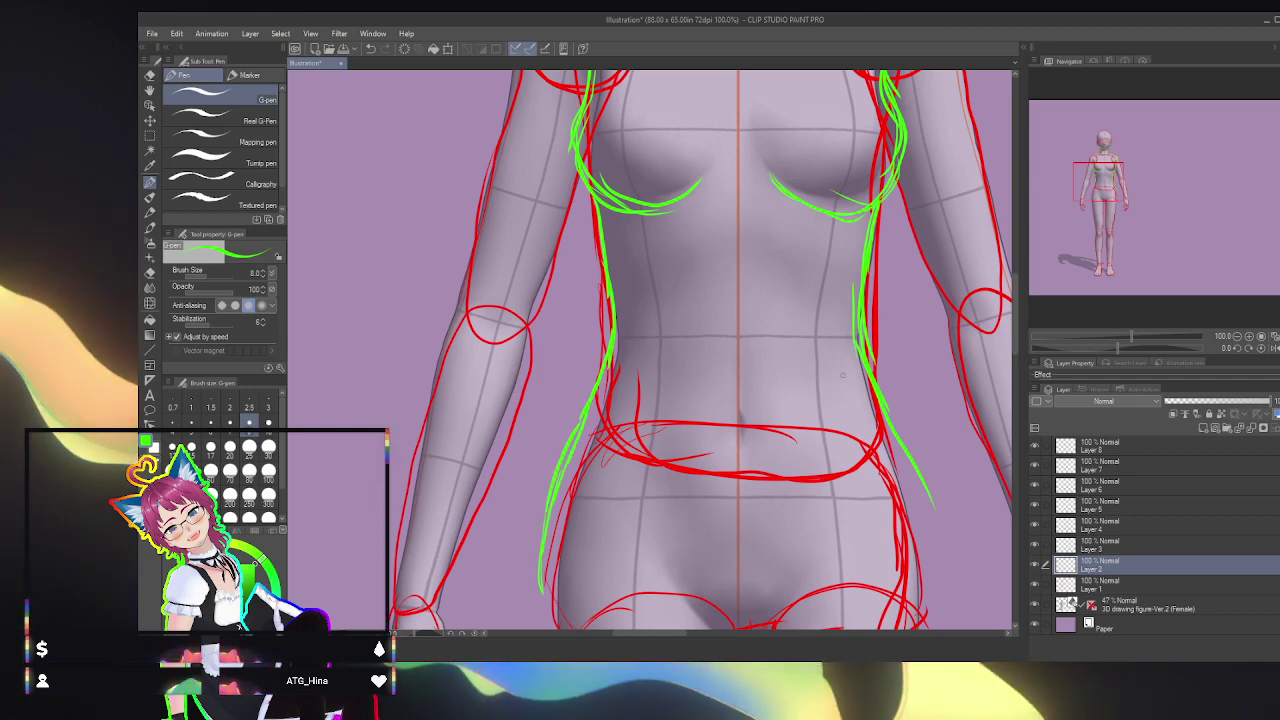
{"action": "mouse_move", "coordinate": [898, 448]}
{"action": "left_mouse_down"}
{"action": "mouse_move", "coordinate": [933, 512]}
{"action": "mouse_move", "coordinate": [942, 590]}
{"action": "left_mouse_up"}
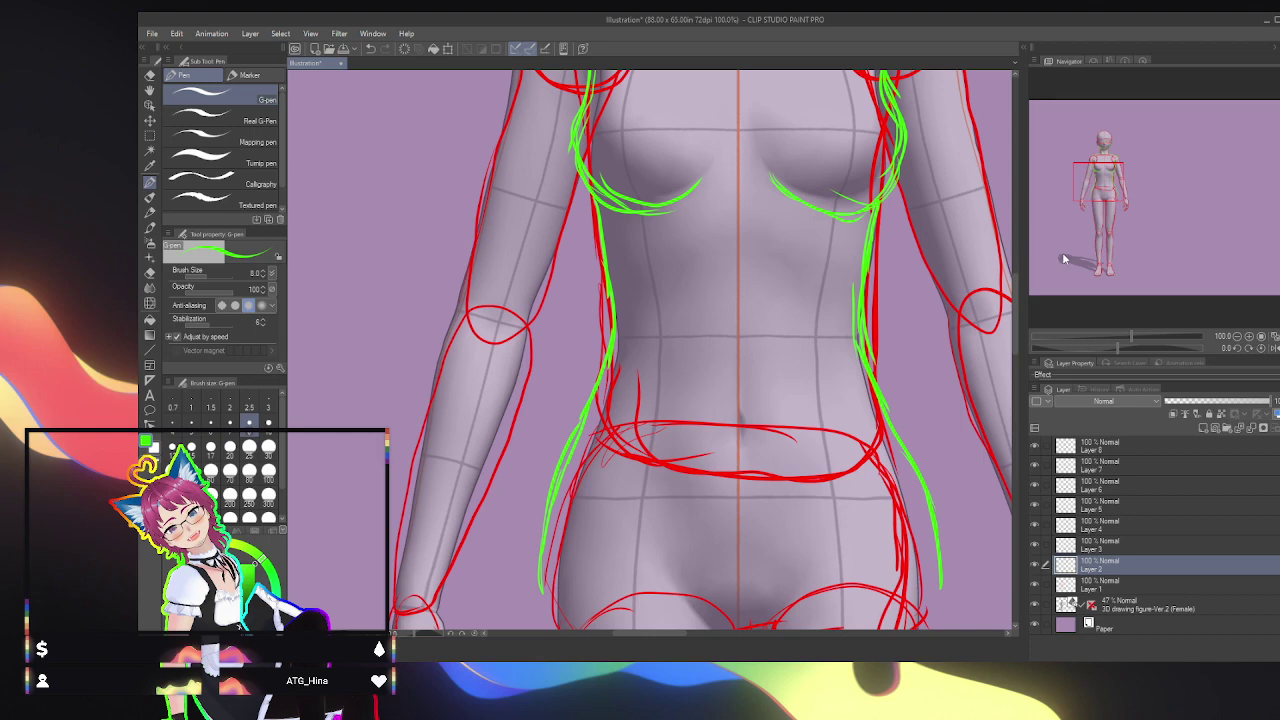
Step: Continue both outer contours in green from the hips down to about mid-thigh, tapering inward onto the red leg lines
{"action": "left_click", "coordinate": [1094, 204]}
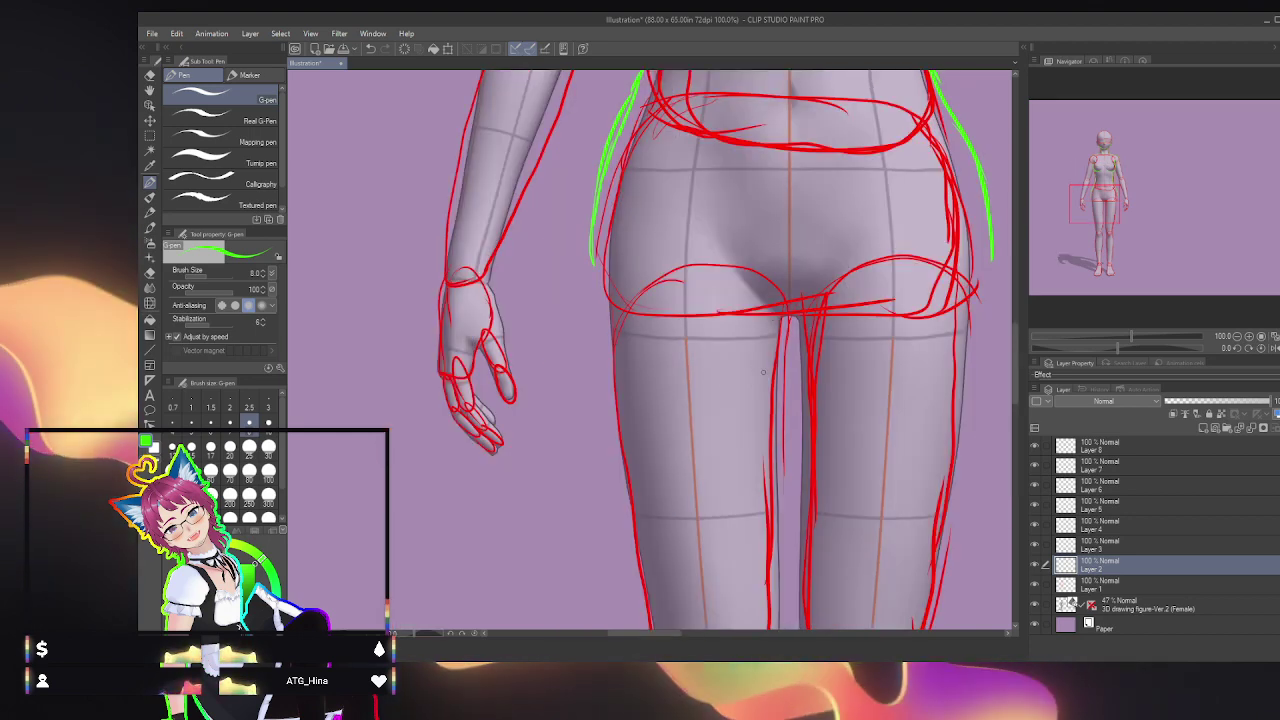
{"action": "left_click_drag", "start_coordinate": [632, 512], "coordinate": [593, 270]}
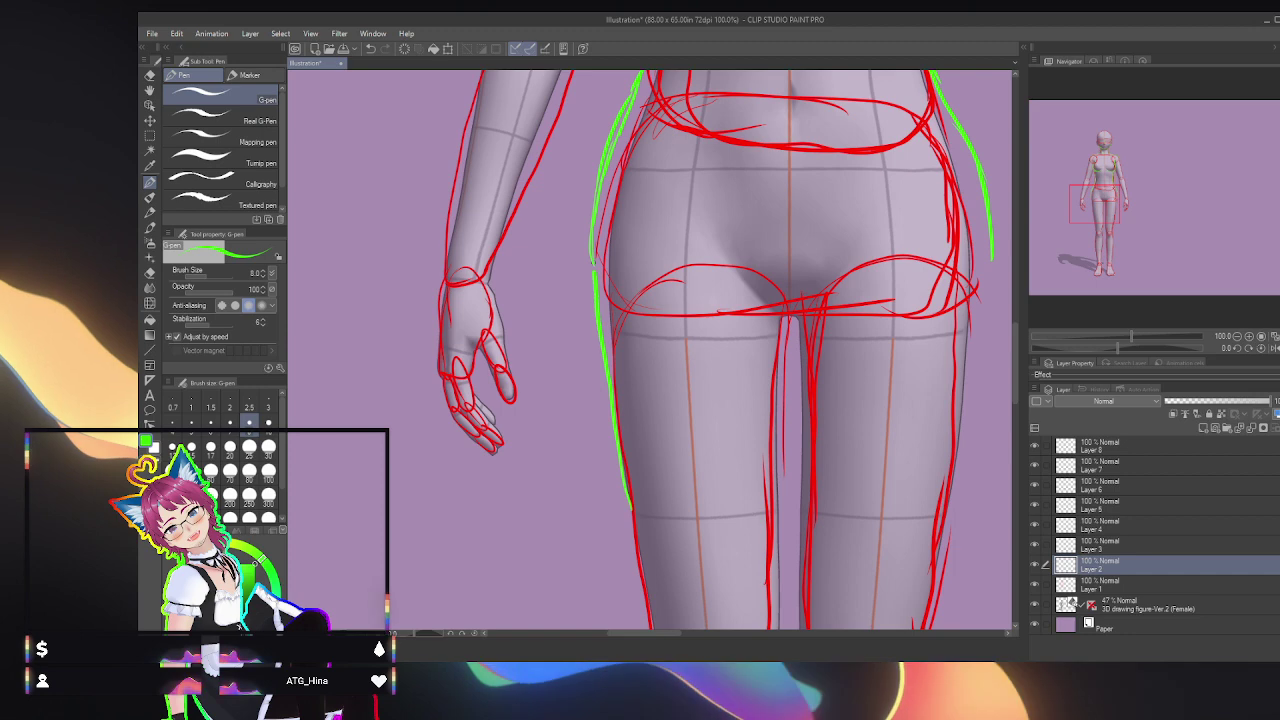
{"action": "left_click", "coordinate": [1102, 205]}
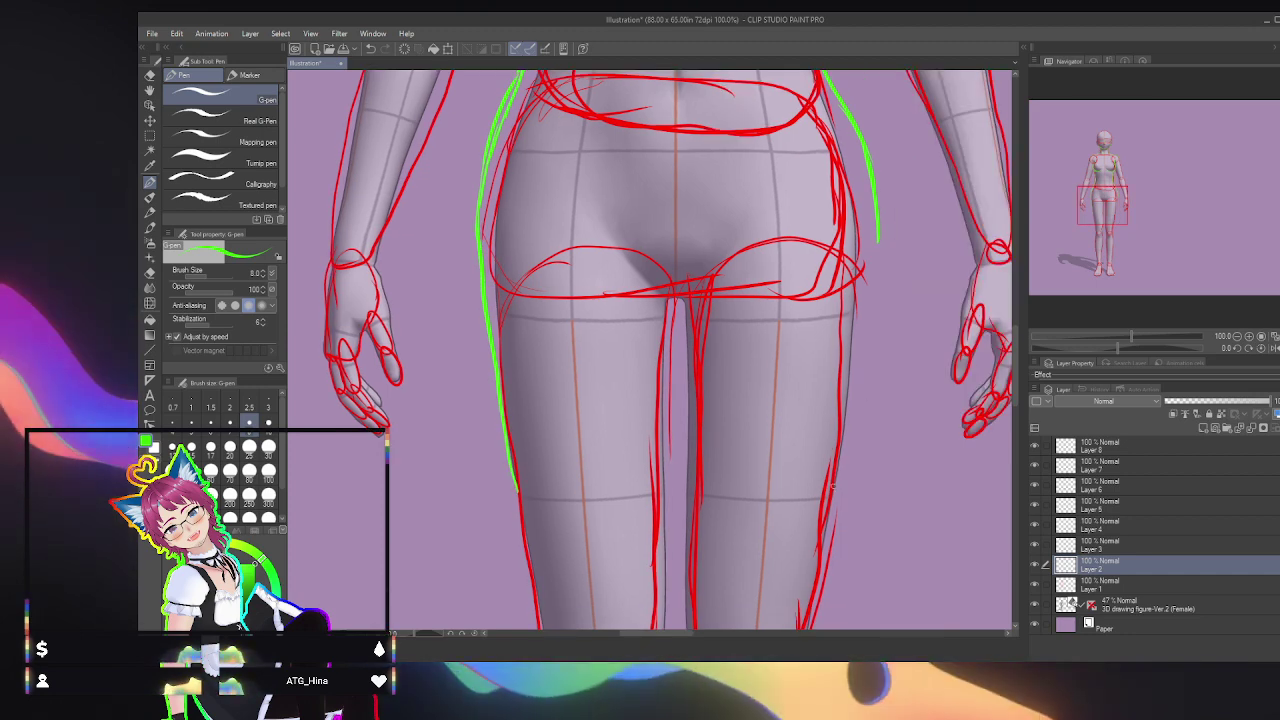
{"action": "left_click_drag", "start_coordinate": [834, 488], "coordinate": [875, 332]}
{"action": "left_click_drag", "start_coordinate": [858, 408], "coordinate": [880, 246]}
{"action": "left_click_drag", "start_coordinate": [879, 290], "coordinate": [877, 242]}
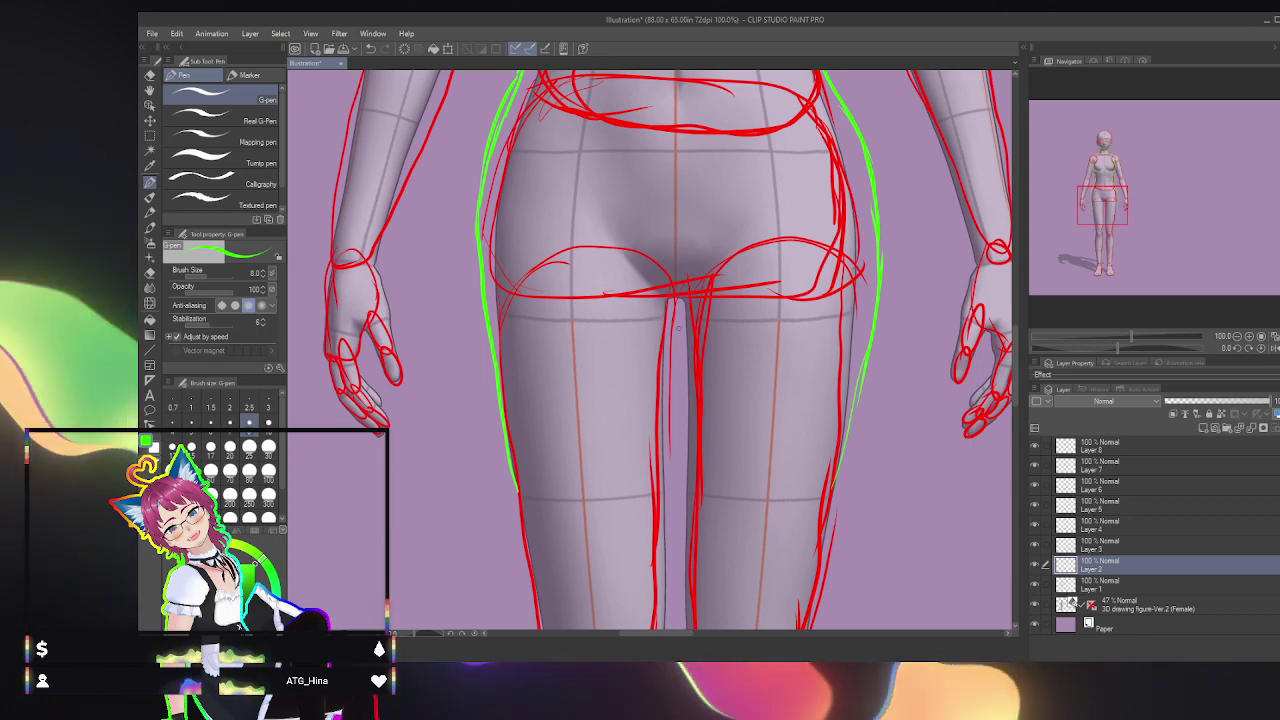
Step: Draw the V-shaped crotch lines and the inner contours of both thighs down to the knees in green
{"action": "mouse_move", "coordinate": [665, 528]}
{"action": "left_mouse_down"}
{"action": "mouse_move", "coordinate": [670, 298]}
{"action": "mouse_move", "coordinate": [655, 282]}
{"action": "mouse_move", "coordinate": [672, 298]}
{"action": "left_mouse_up"}
{"action": "left_click_drag", "start_coordinate": [668, 298], "coordinate": [725, 212]}
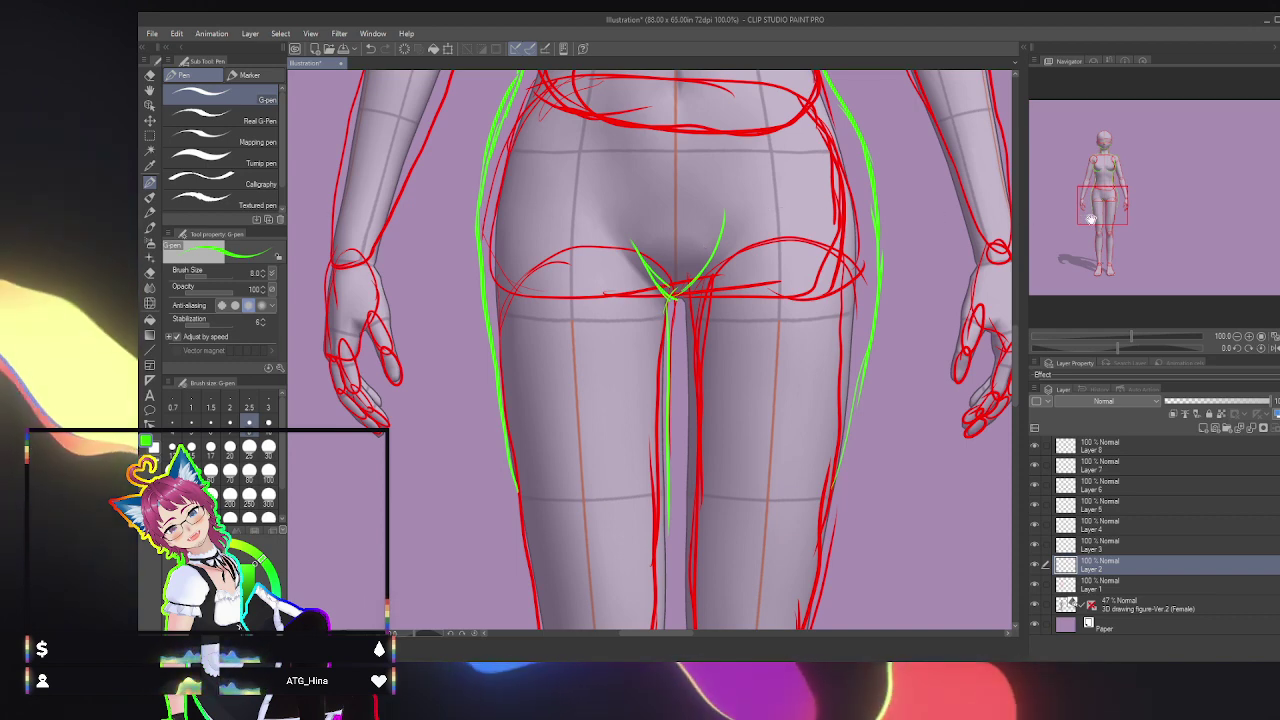
{"action": "left_click_drag", "start_coordinate": [1084, 213], "coordinate": [1085, 222]}
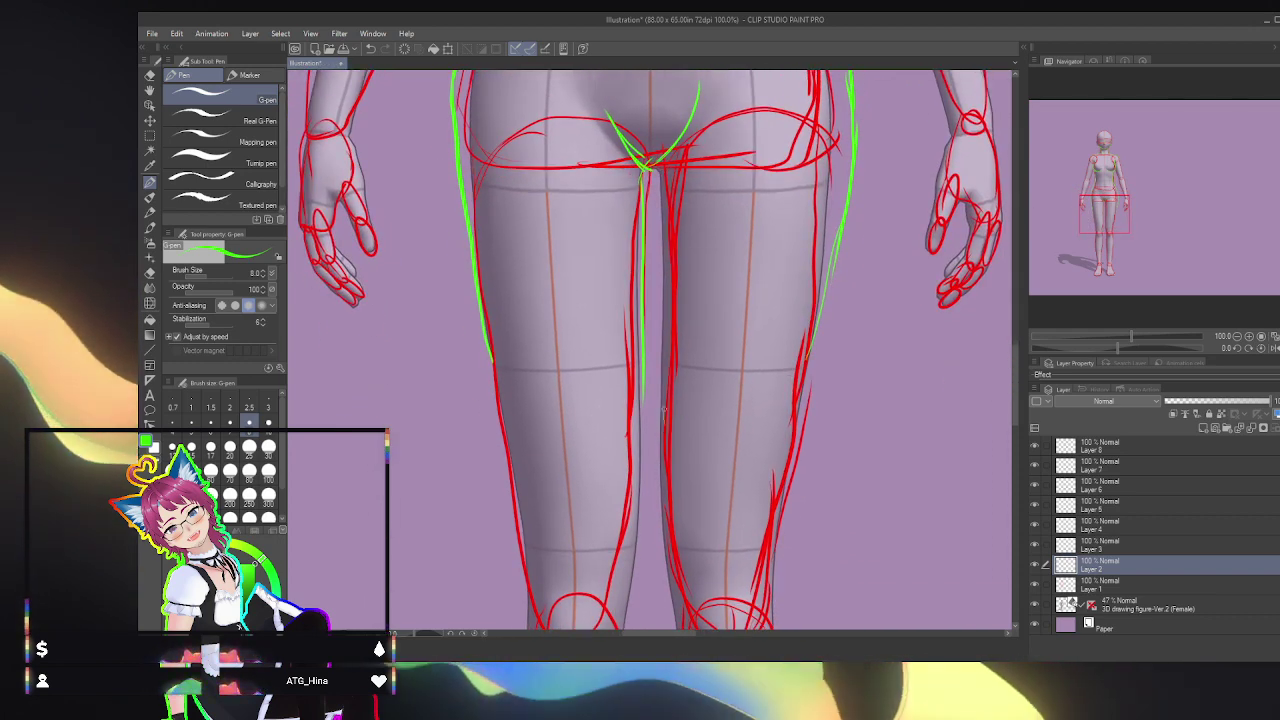
{"action": "left_click_drag", "start_coordinate": [664, 409], "coordinate": [659, 350]}
{"action": "left_click_drag", "start_coordinate": [657, 174], "coordinate": [653, 390]}
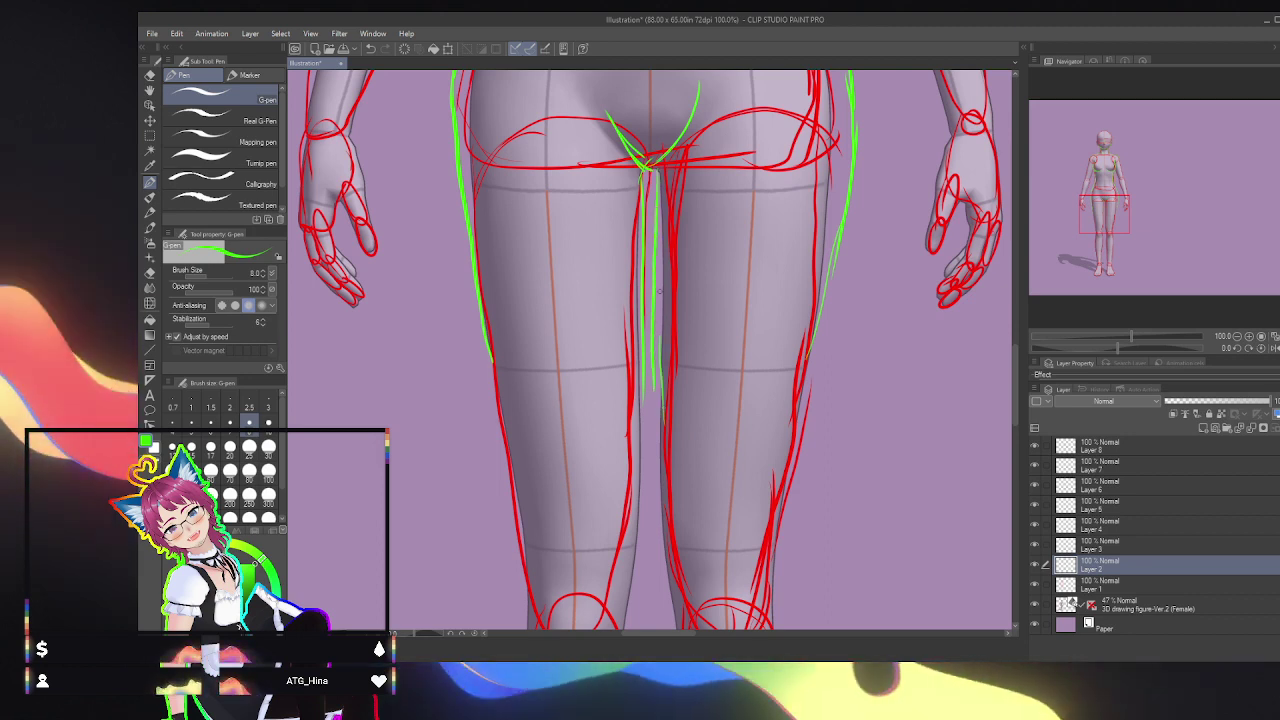
{"action": "key", "text": "ctrl+z"}
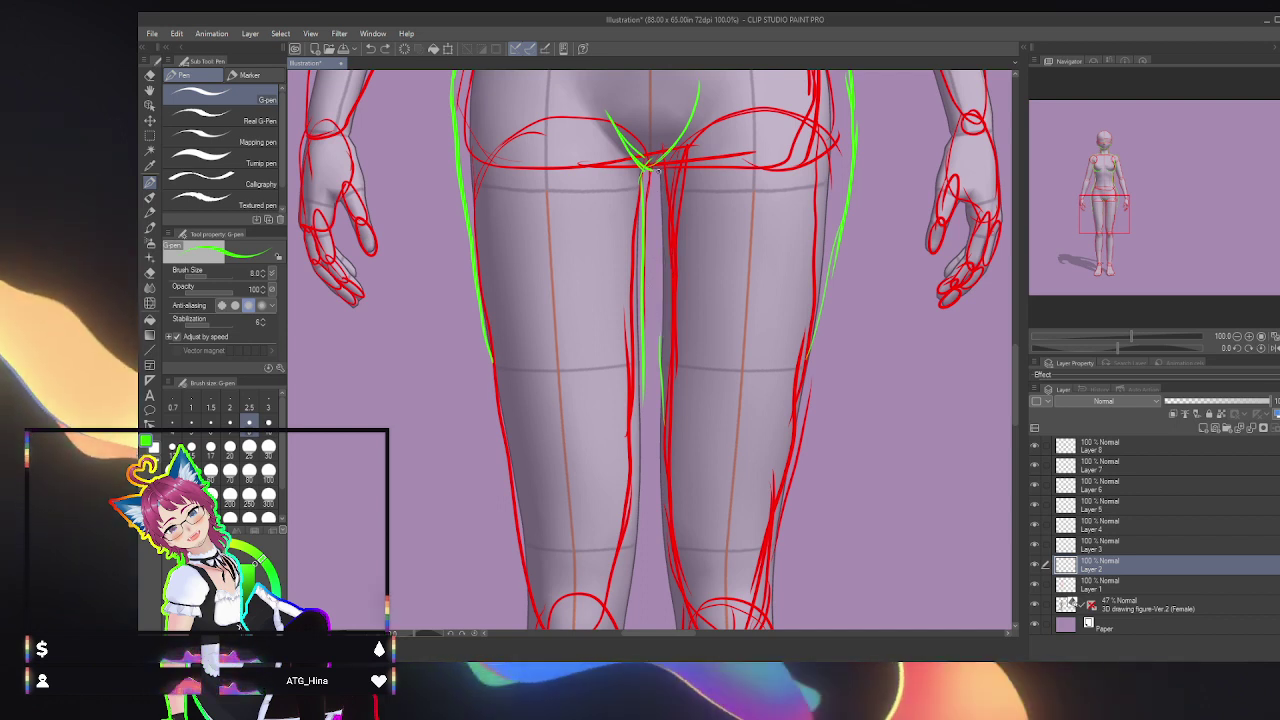
{"action": "left_click_drag", "start_coordinate": [655, 170], "coordinate": [664, 476]}
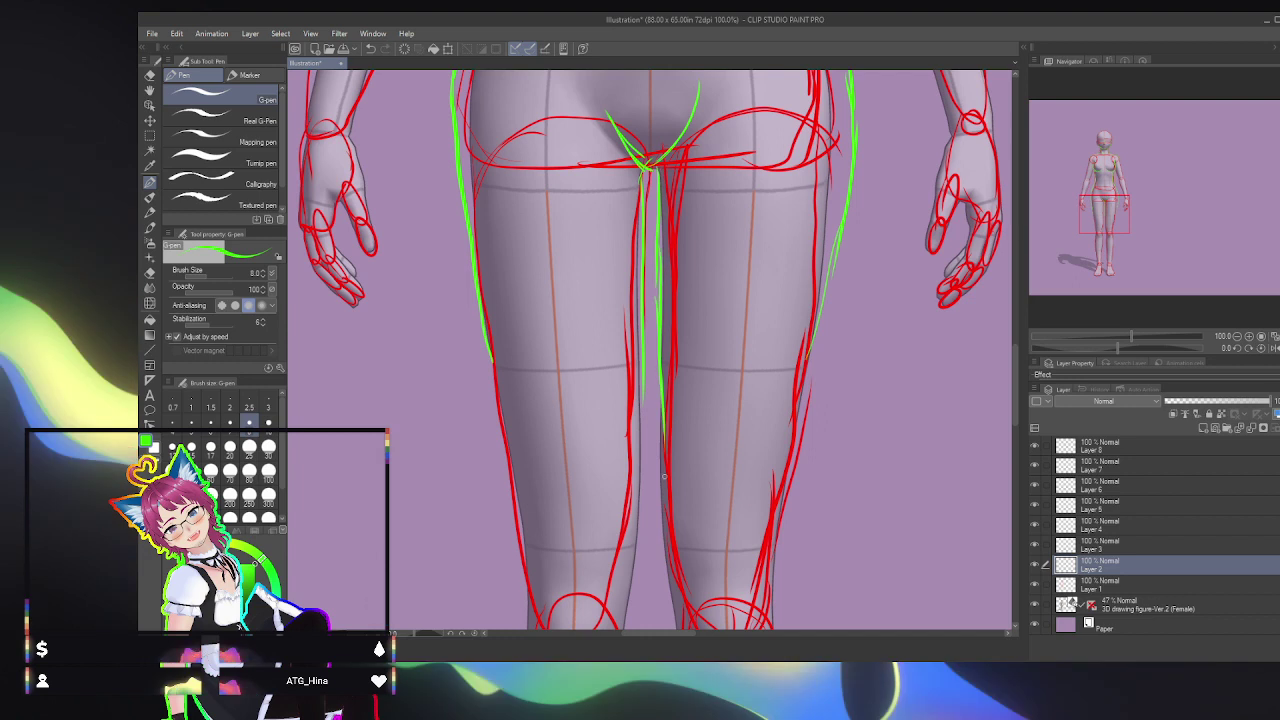
{"action": "left_click_drag", "start_coordinate": [659, 400], "coordinate": [661, 545]}
{"action": "left_click_drag", "start_coordinate": [660, 480], "coordinate": [679, 612]}
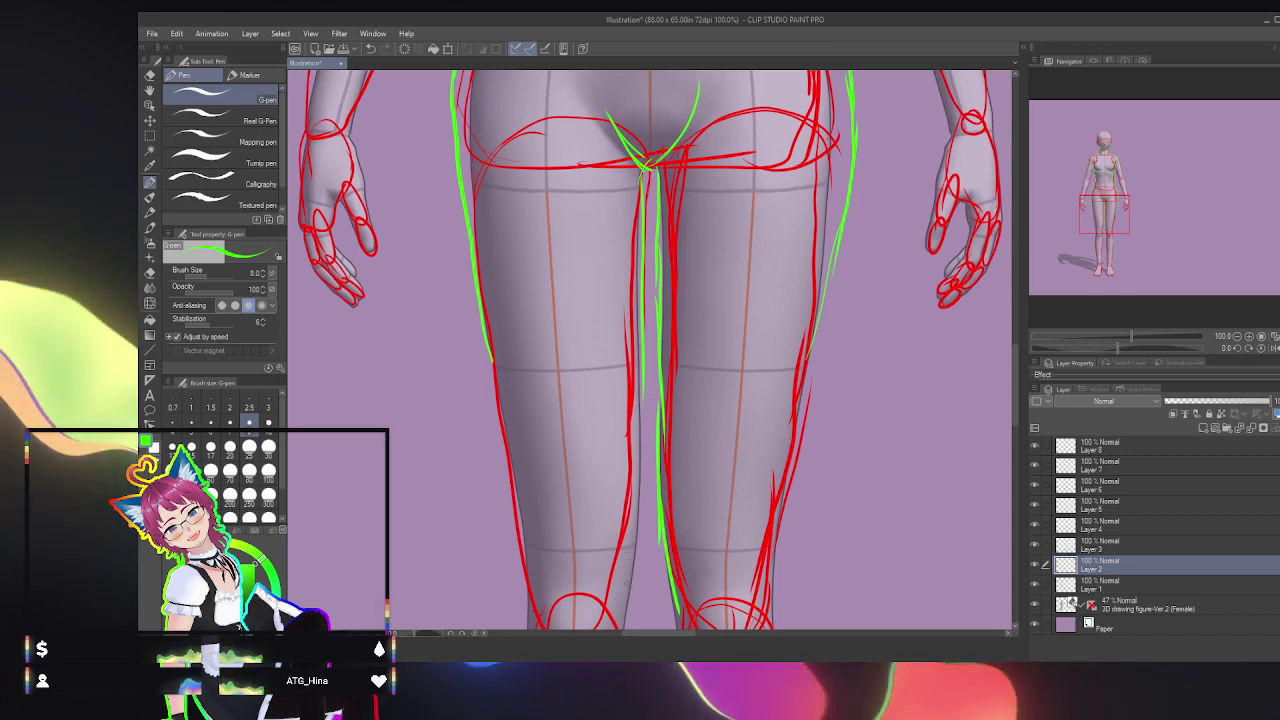
{"action": "left_click_drag", "start_coordinate": [630, 598], "coordinate": [639, 486]}
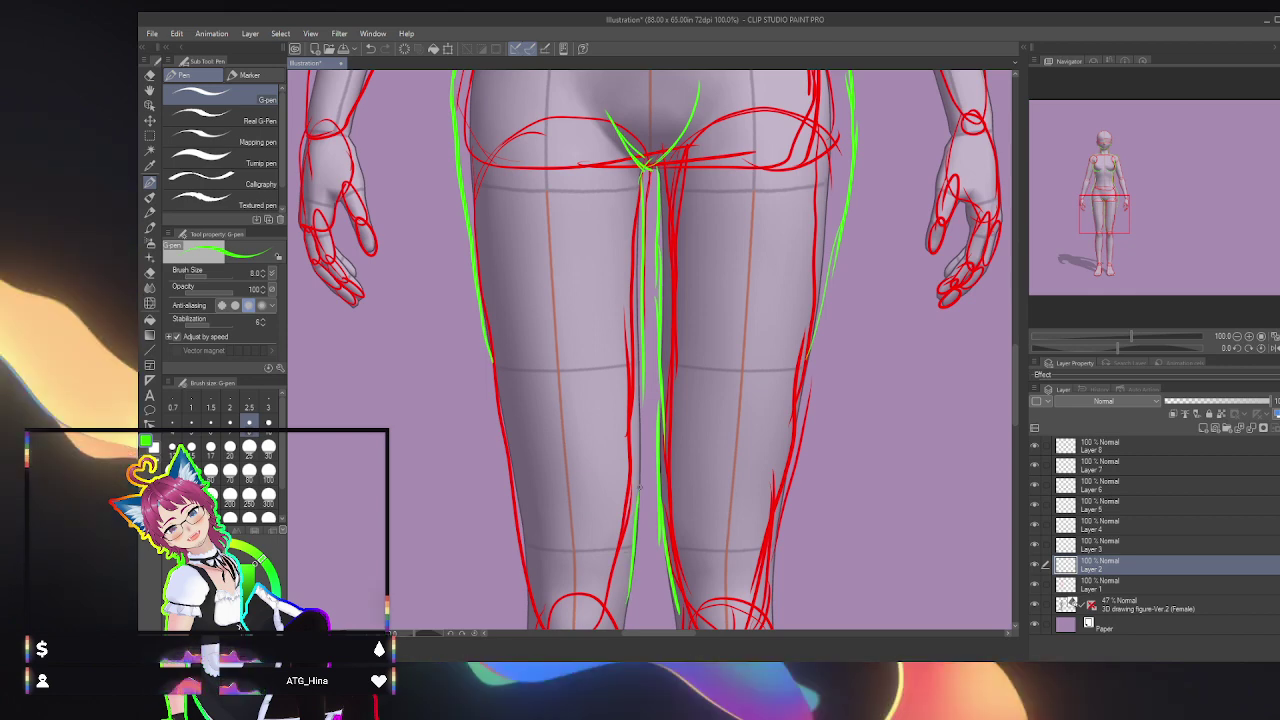
Step: Extend the outer contours of both thighs in green from mid-thigh down to the knees
{"action": "scroll", "coordinate": [507, 352], "scroll_direction": "down", "scroll_amount": 5}
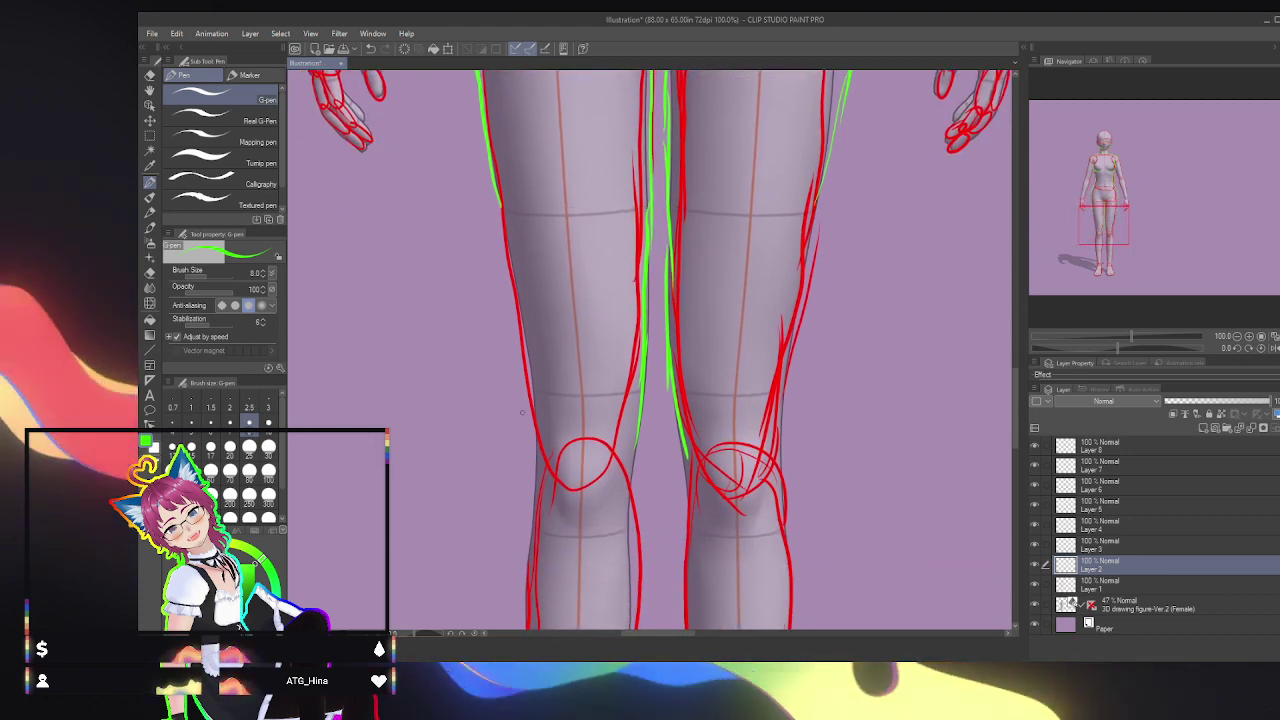
{"action": "left_click_drag", "start_coordinate": [532, 432], "coordinate": [501, 245]}
{"action": "left_click_drag", "start_coordinate": [510, 318], "coordinate": [488, 175]}
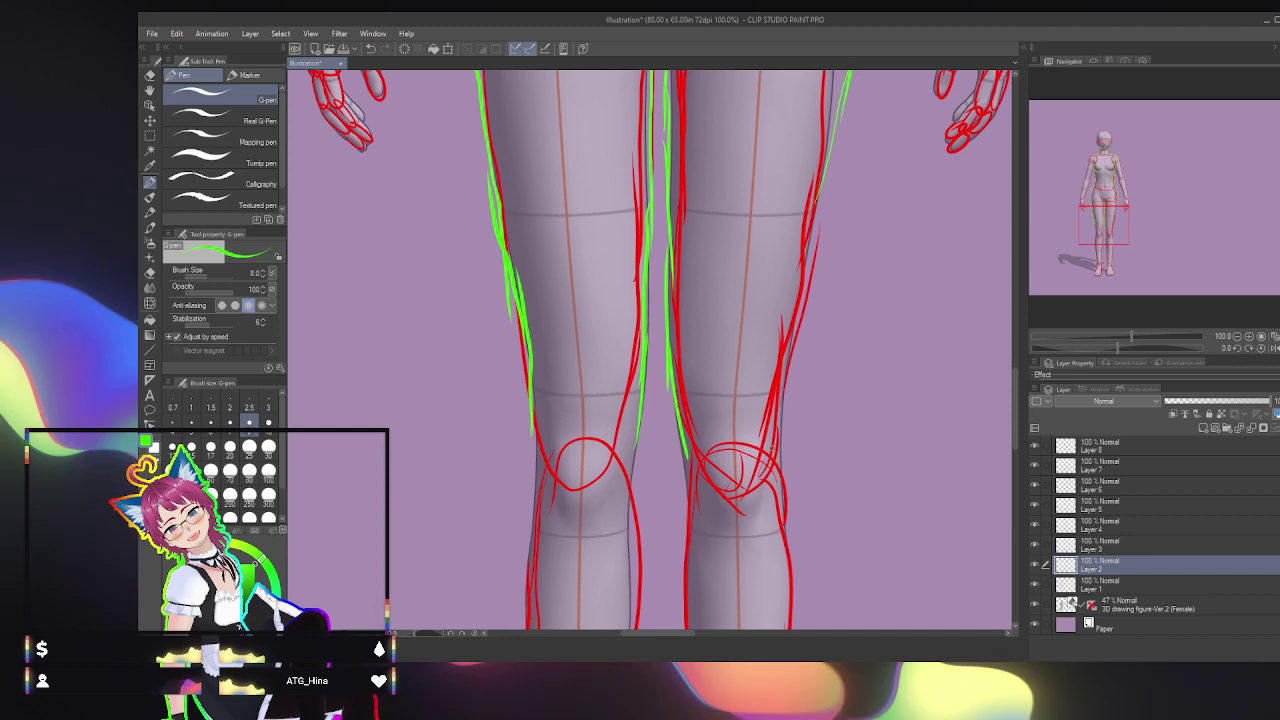
{"action": "left_click_drag", "start_coordinate": [777, 452], "coordinate": [826, 202]}
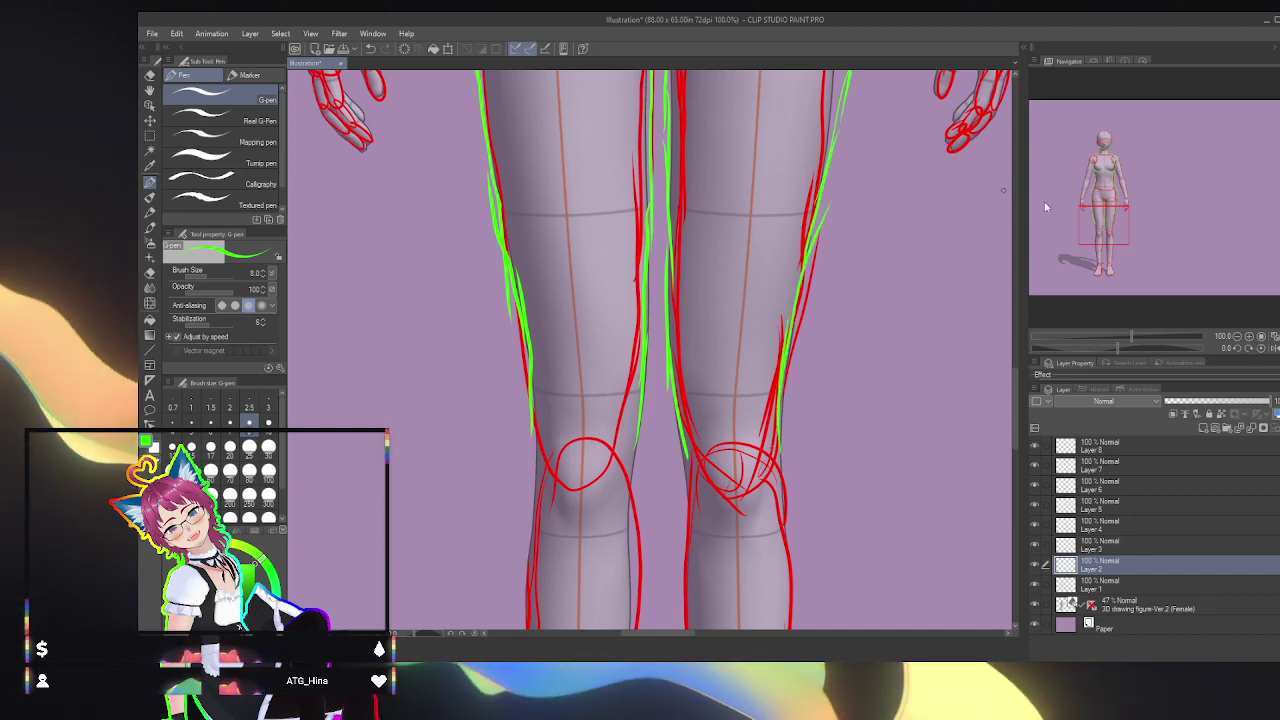
Step: Mark the lower edges of both kneecaps with short curved green strokes
{"action": "left_click_drag", "start_coordinate": [1113, 222], "coordinate": [1114, 236]}
{"action": "left_click_drag", "start_coordinate": [539, 296], "coordinate": [564, 308]}
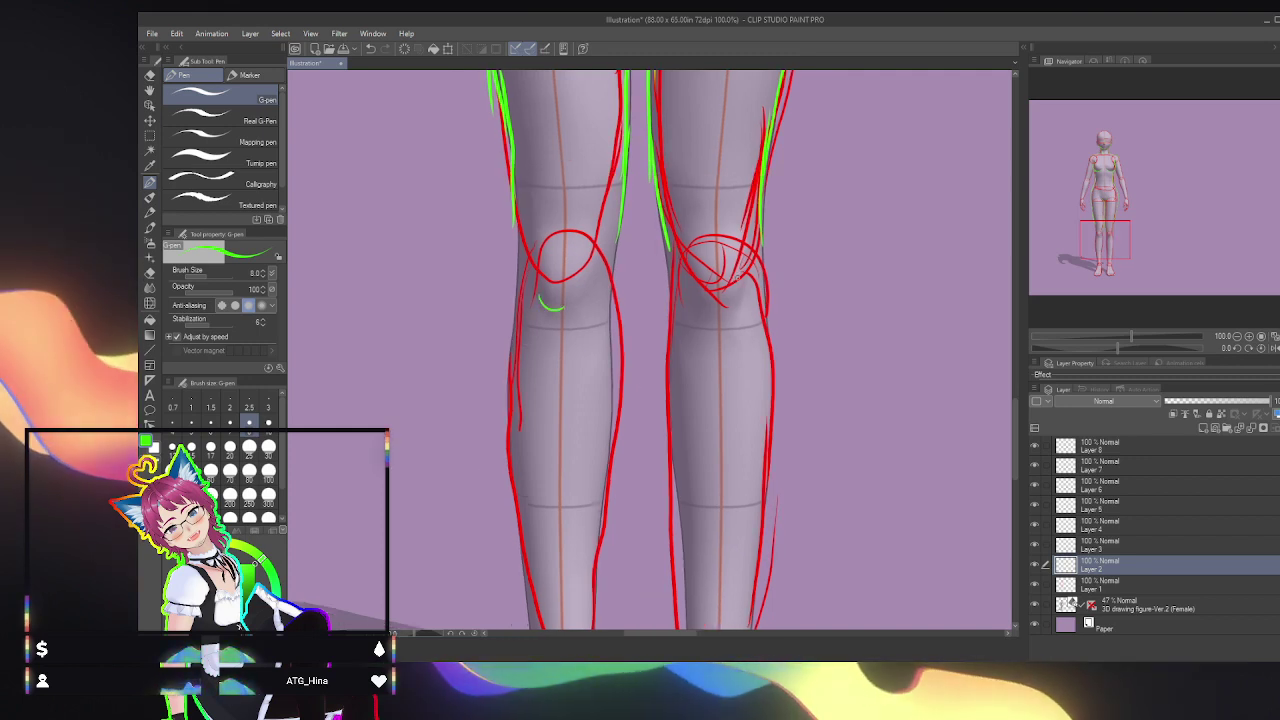
{"action": "mouse_move", "coordinate": [738, 281]}
{"action": "left_mouse_down"}
{"action": "mouse_move", "coordinate": [721, 307]}
{"action": "mouse_move", "coordinate": [703, 301]}
{"action": "left_mouse_up"}
{"action": "left_click_drag", "start_coordinate": [591, 261], "coordinate": [589, 284]}
Step: Outline both sides of the figure's left-hand lower leg in green, from the knee over the calf to the ankle
{"action": "left_click_drag", "start_coordinate": [622, 212], "coordinate": [611, 374]}
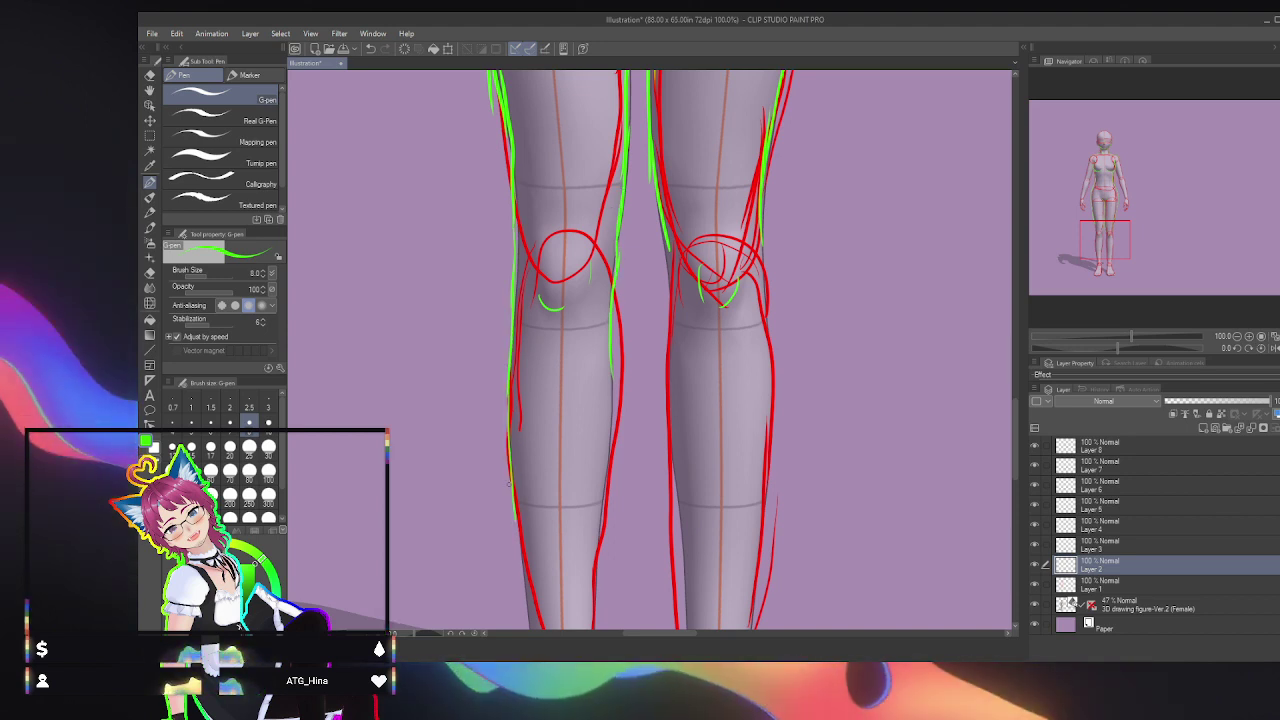
{"action": "left_click_drag", "start_coordinate": [514, 250], "coordinate": [536, 603]}
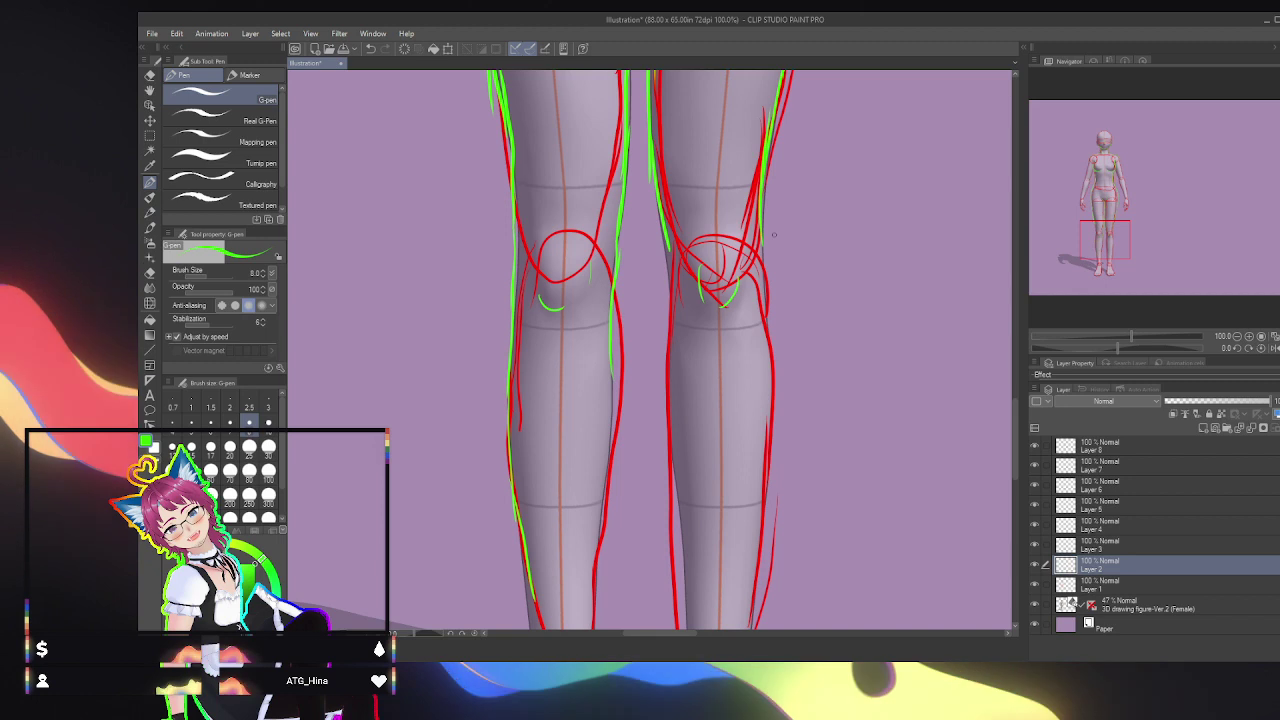
{"action": "left_click_drag", "start_coordinate": [774, 235], "coordinate": [783, 35]}
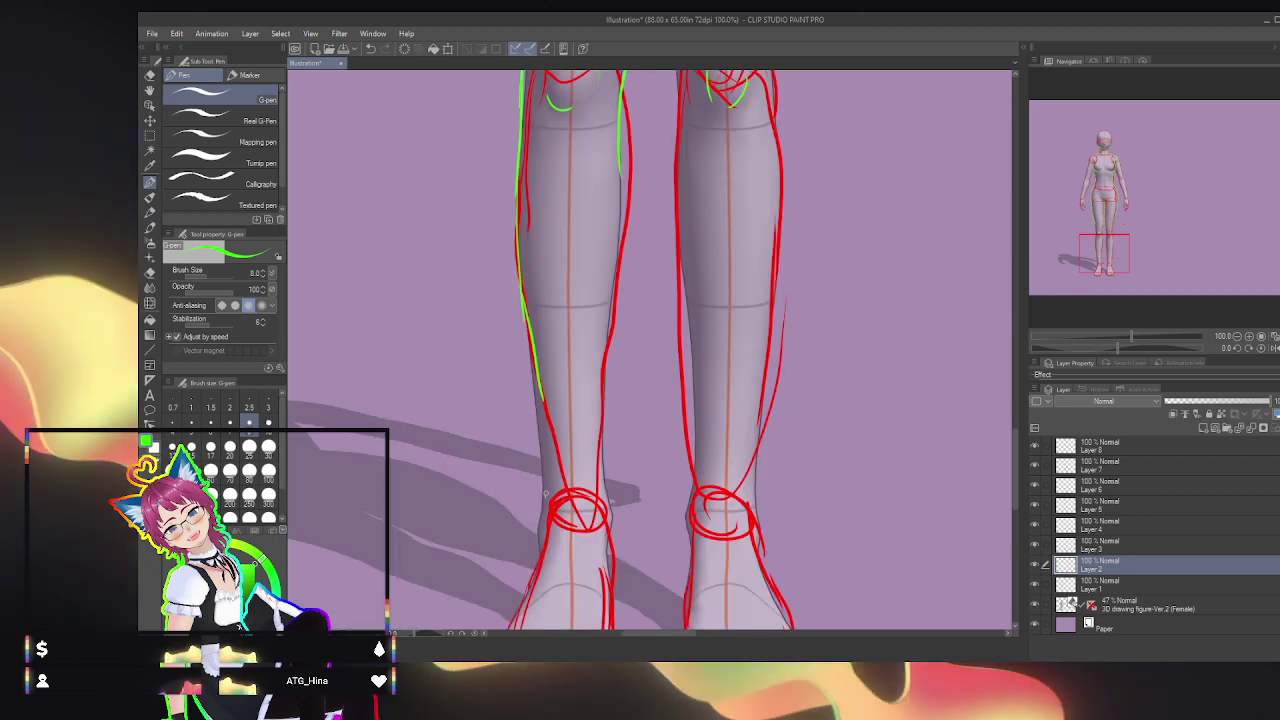
{"action": "left_click_drag", "start_coordinate": [532, 366], "coordinate": [544, 495]}
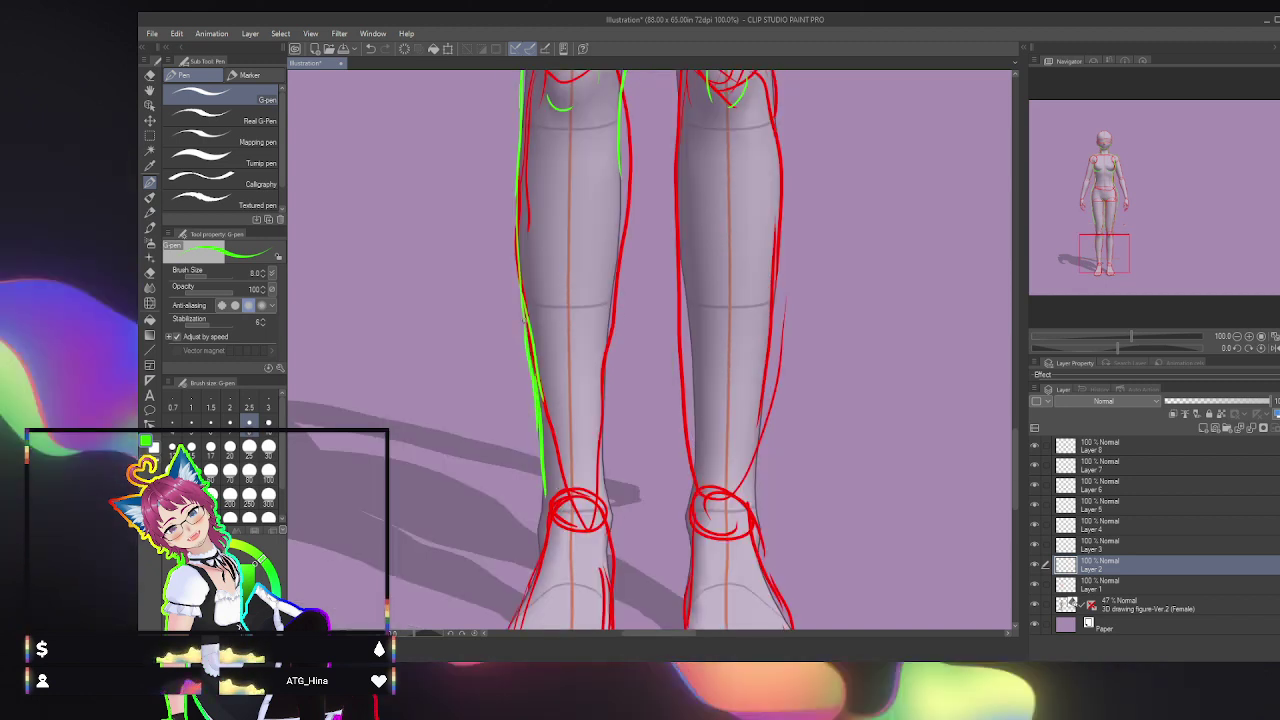
{"action": "mouse_move", "coordinate": [612, 508]}
{"action": "left_mouse_down"}
{"action": "mouse_move", "coordinate": [603, 393]}
{"action": "mouse_move", "coordinate": [632, 158]}
{"action": "left_mouse_up"}
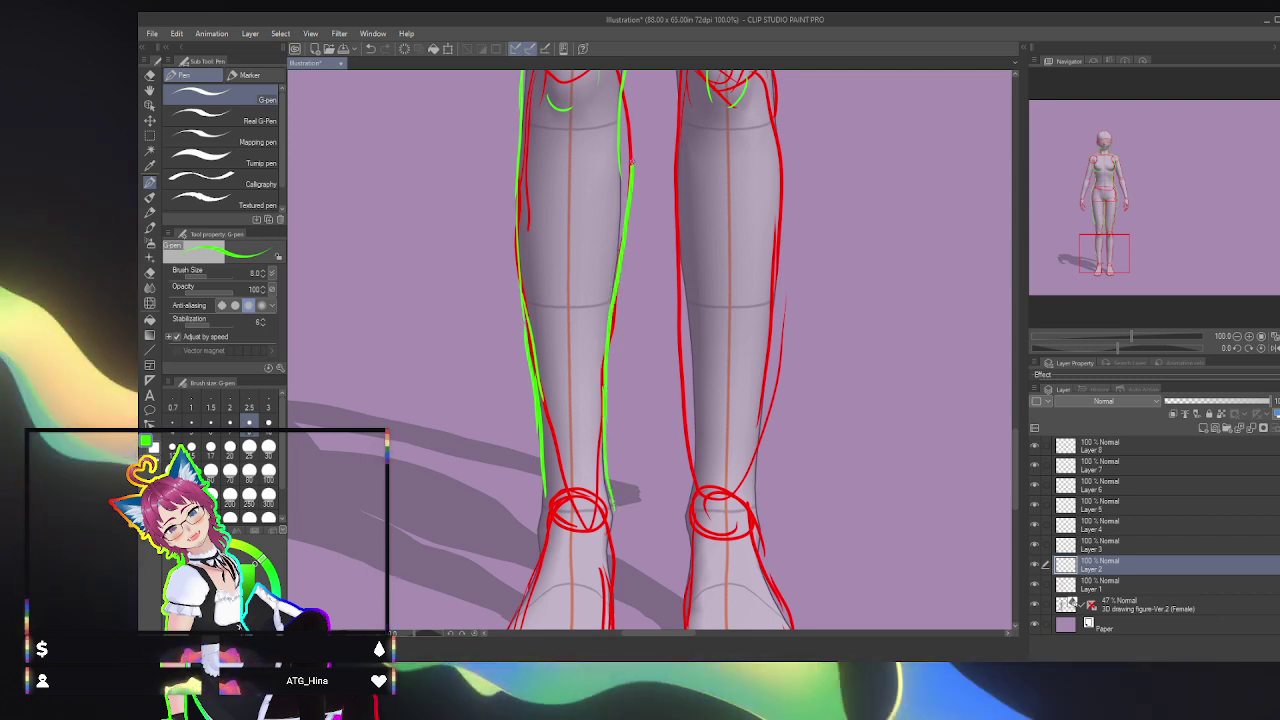
{"action": "key", "text": "ctrl+z"}
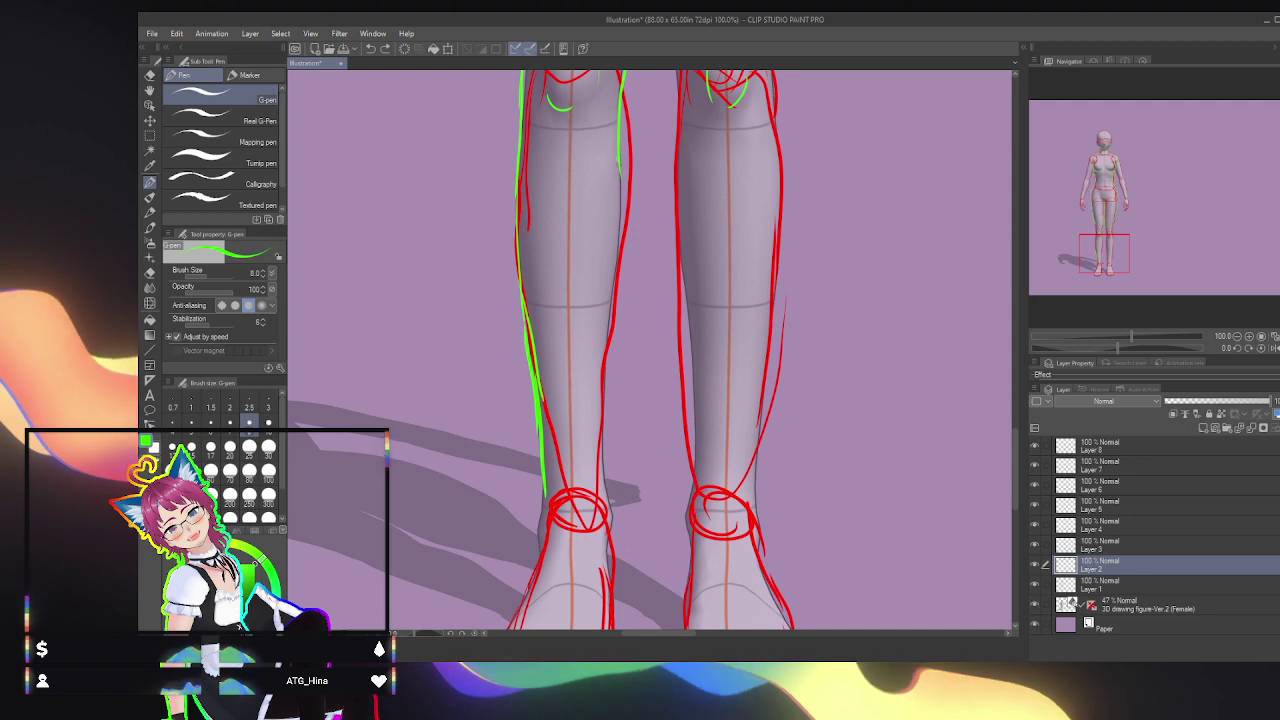
{"action": "left_click_drag", "start_coordinate": [620, 164], "coordinate": [616, 238]}
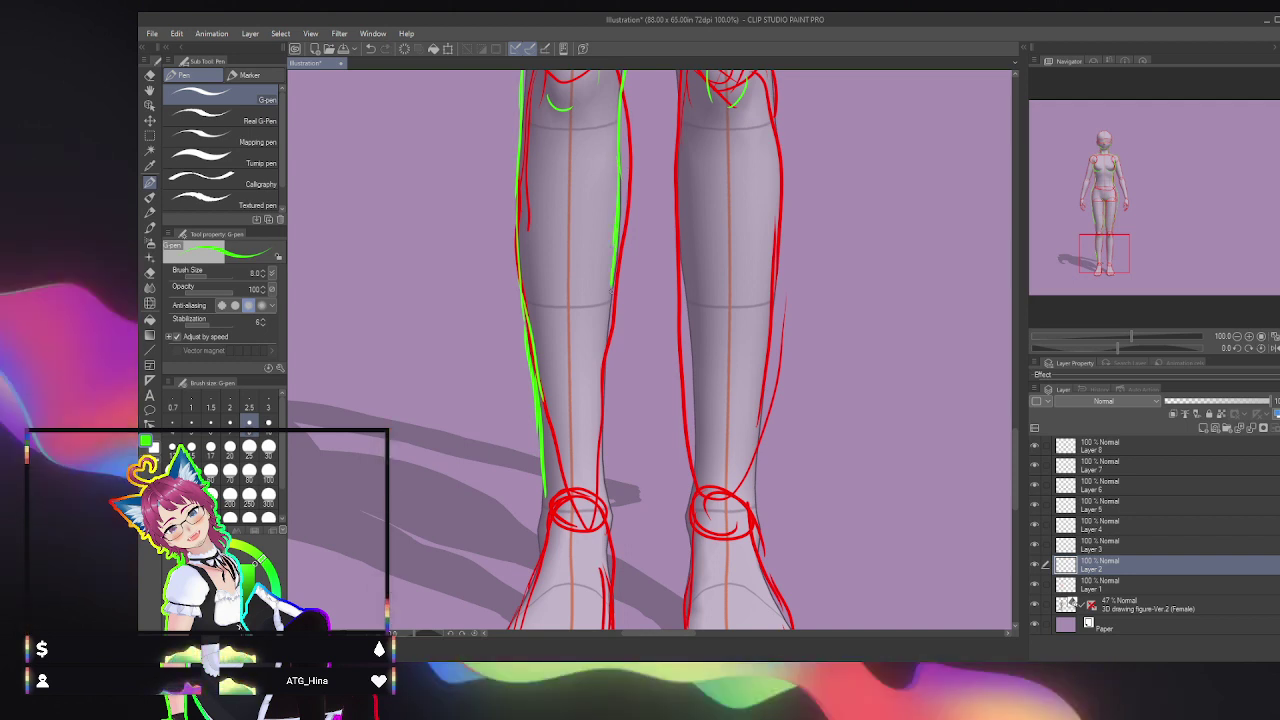
{"action": "left_click_drag", "start_coordinate": [604, 497], "coordinate": [611, 288]}
{"action": "left_click_drag", "start_coordinate": [688, 528], "coordinate": [705, 393]}
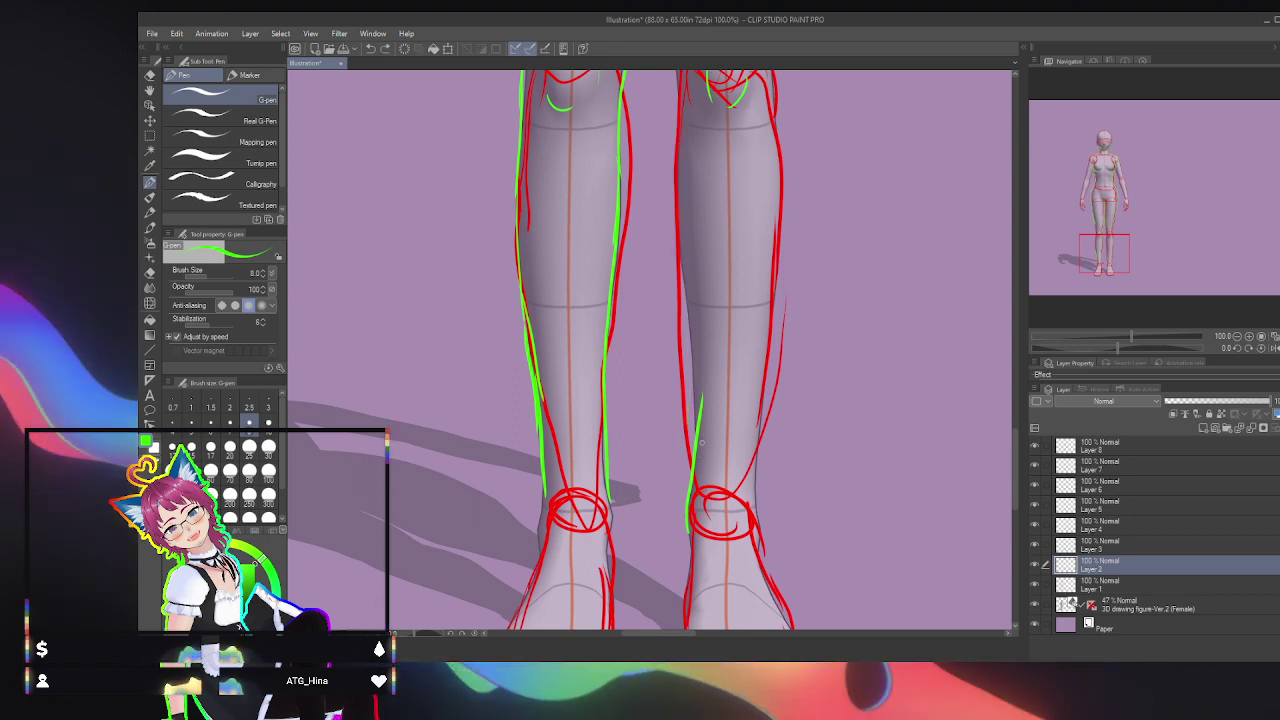
{"action": "key", "text": "ctrl+z"}
{"action": "mouse_move", "coordinate": [690, 540]}
{"action": "left_mouse_down"}
{"action": "mouse_move", "coordinate": [681, 85]}
{"action": "mouse_move", "coordinate": [686, 422]}
{"action": "left_mouse_up"}
{"action": "key", "text": "ctrl+z"}
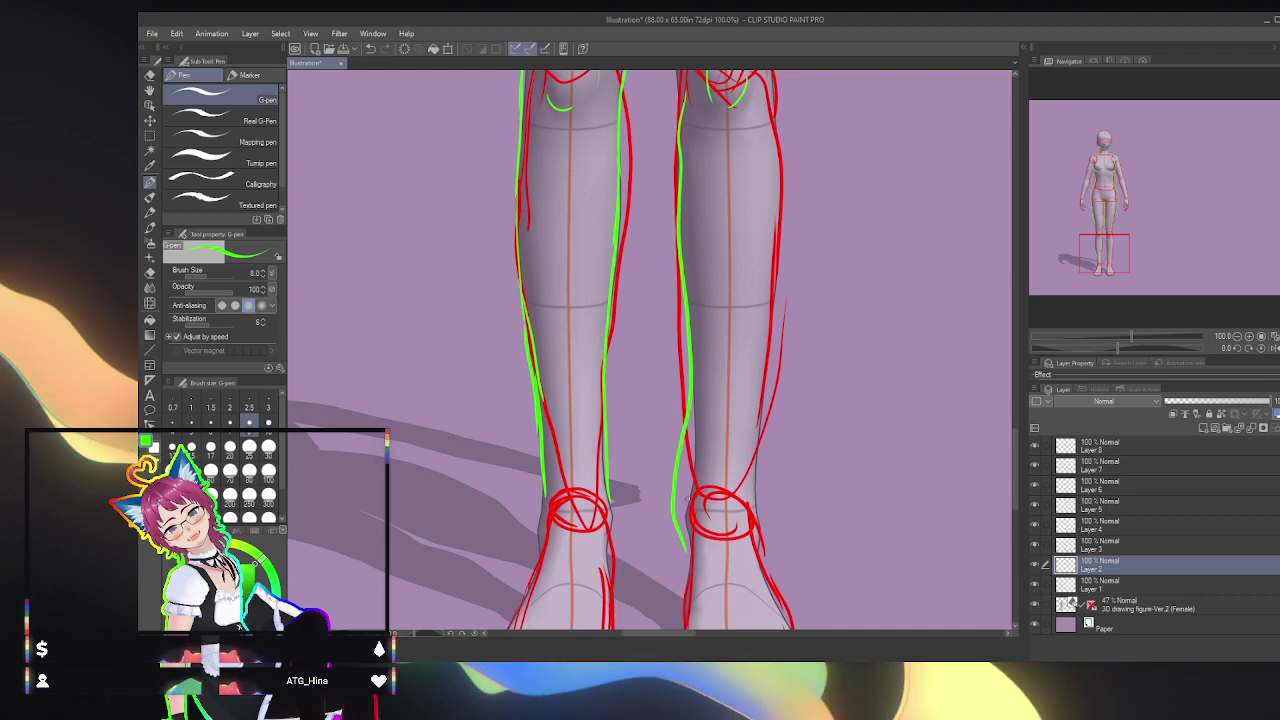
{"action": "key", "text": "ctrl+z"}
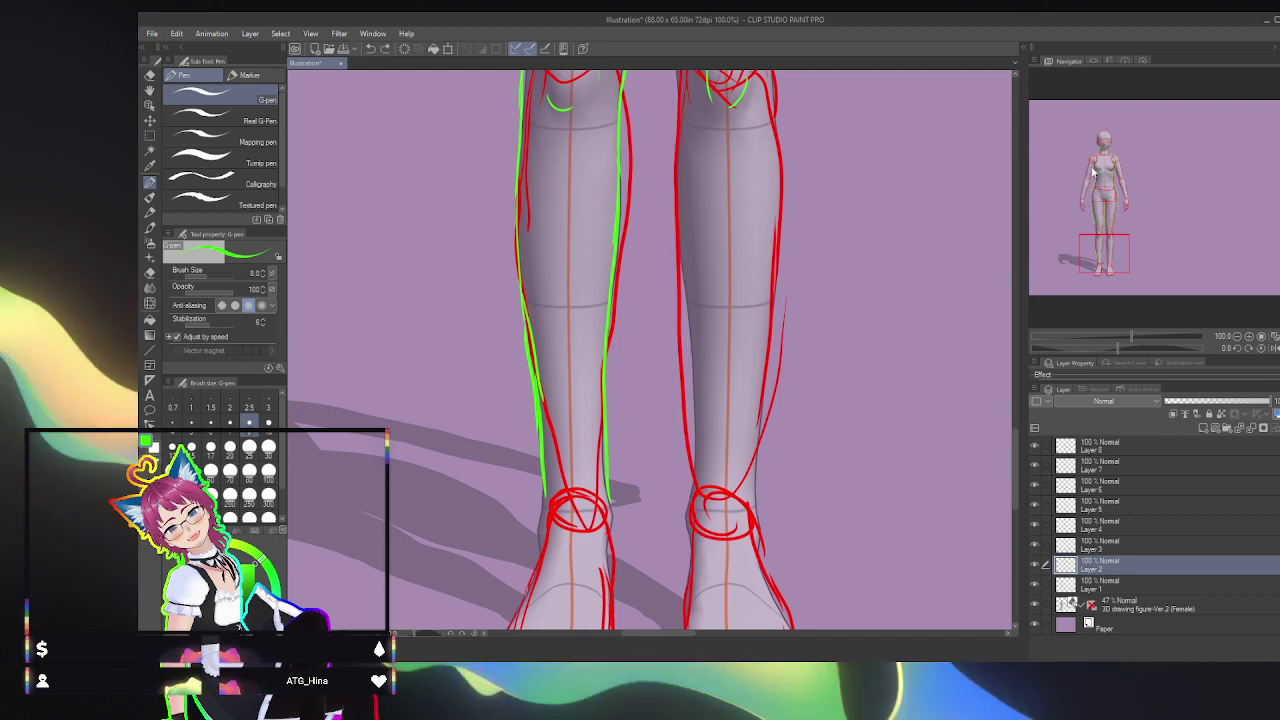
Step: Outline the inner and outer sides of the figure's right-hand lower leg in green, from the knee to just above the ankle
{"action": "left_click", "coordinate": [1106, 243]}
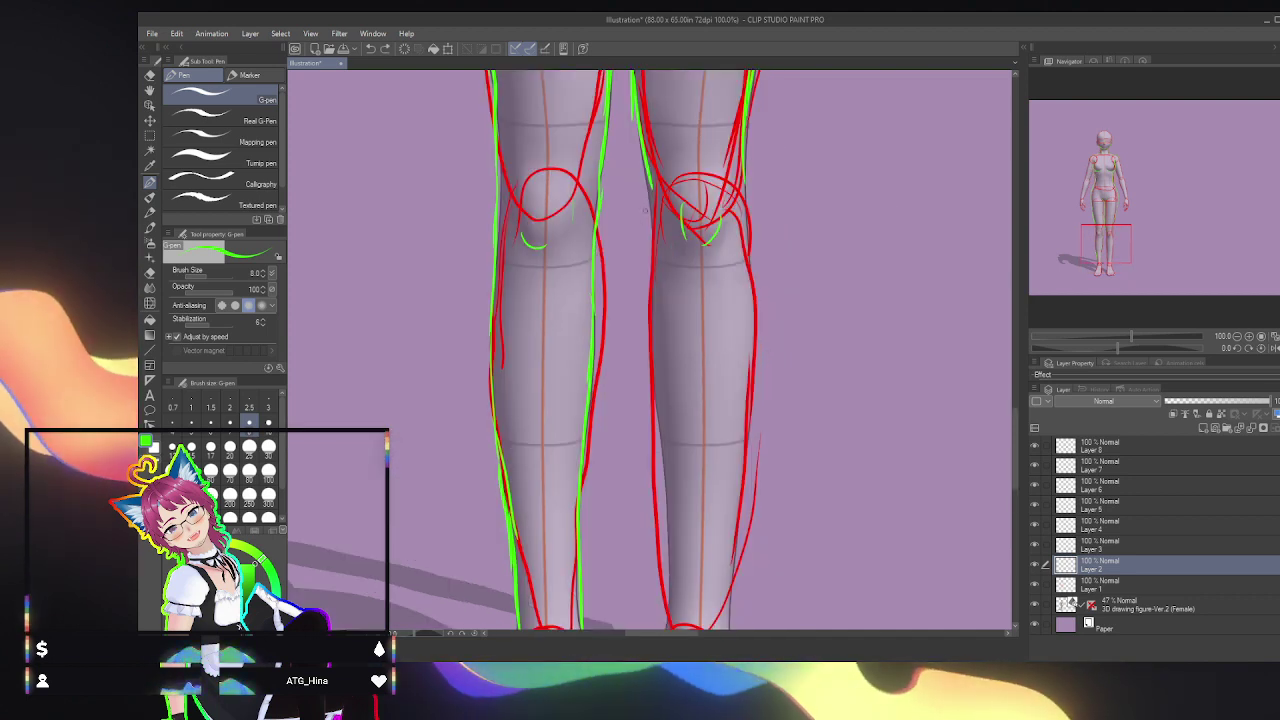
{"action": "left_click_drag", "start_coordinate": [643, 184], "coordinate": [670, 588]}
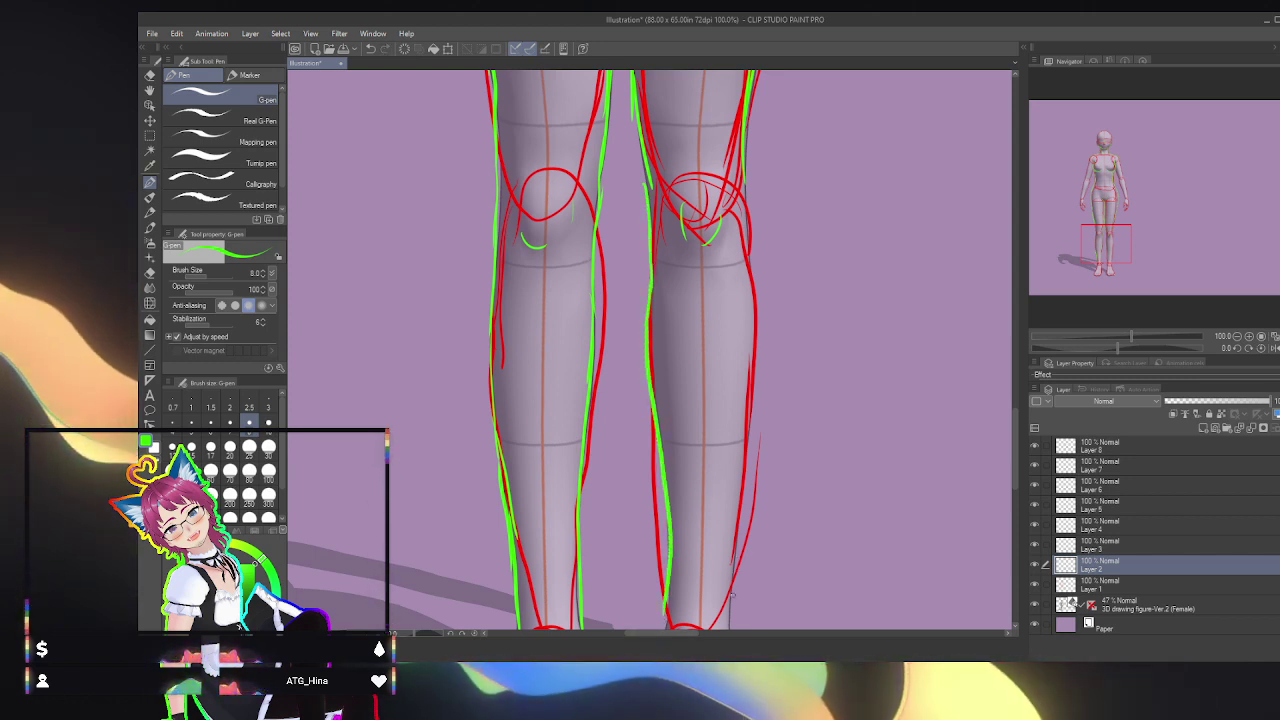
{"action": "left_click_drag", "start_coordinate": [732, 596], "coordinate": [740, 446]}
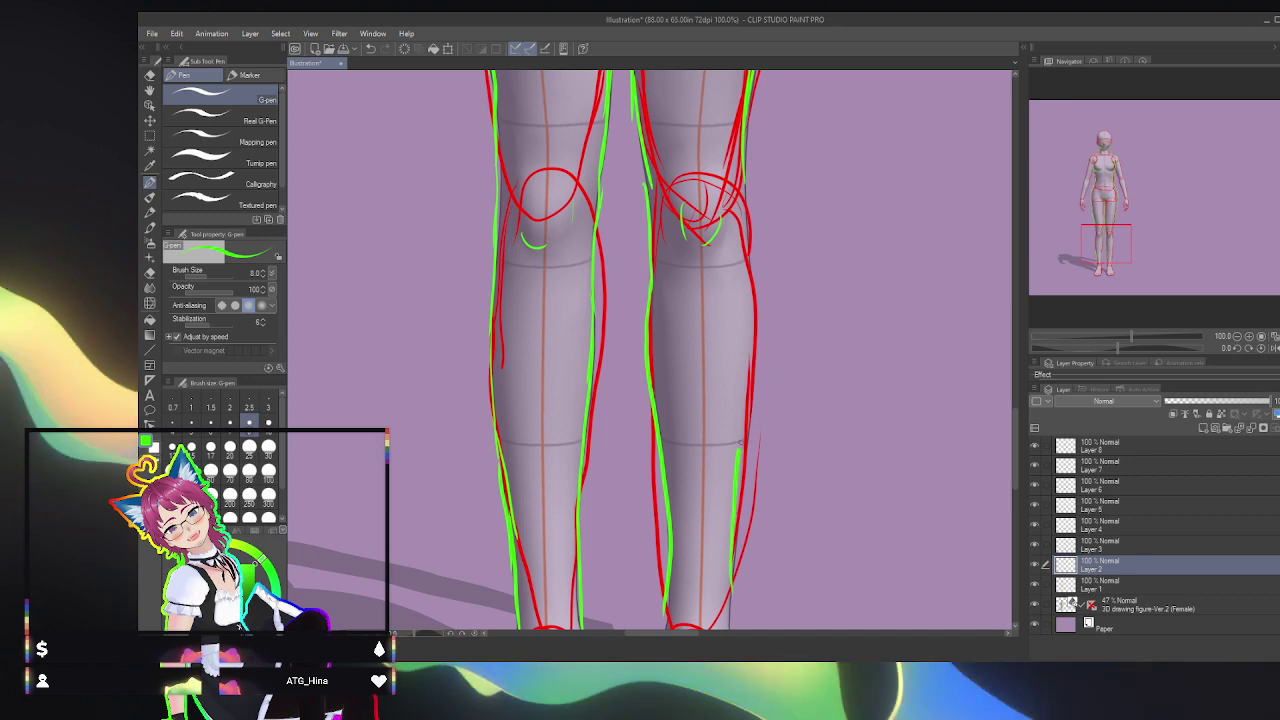
{"action": "key", "text": "ctrl+z"}
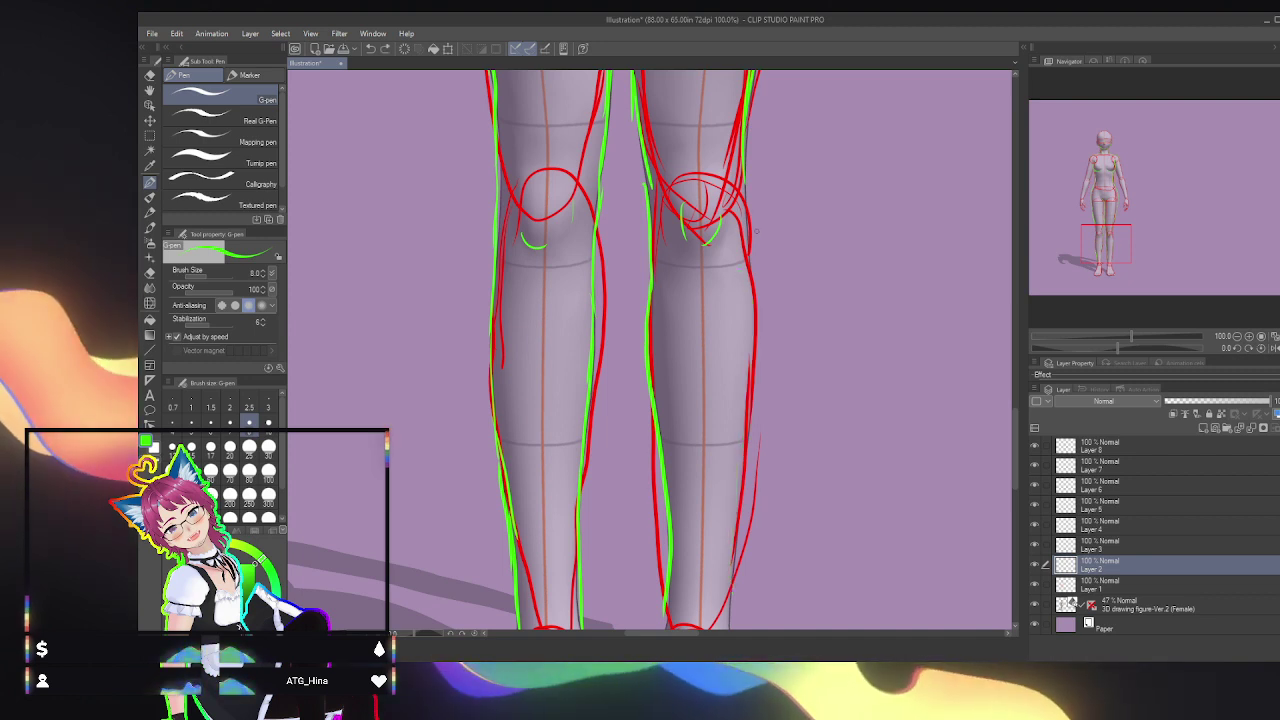
{"action": "mouse_move", "coordinate": [744, 176]}
{"action": "left_mouse_down"}
{"action": "mouse_move", "coordinate": [755, 323]}
{"action": "mouse_move", "coordinate": [730, 608]}
{"action": "left_mouse_up"}
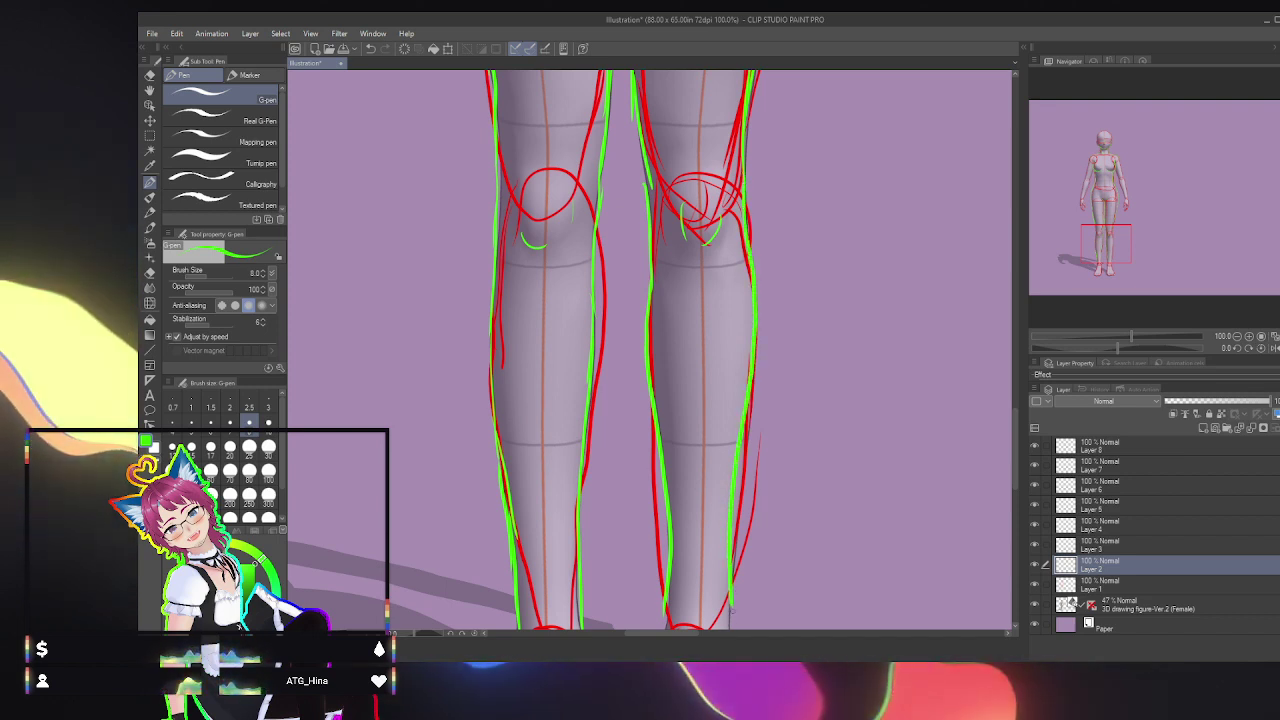
{"action": "key", "text": "ctrl+z"}
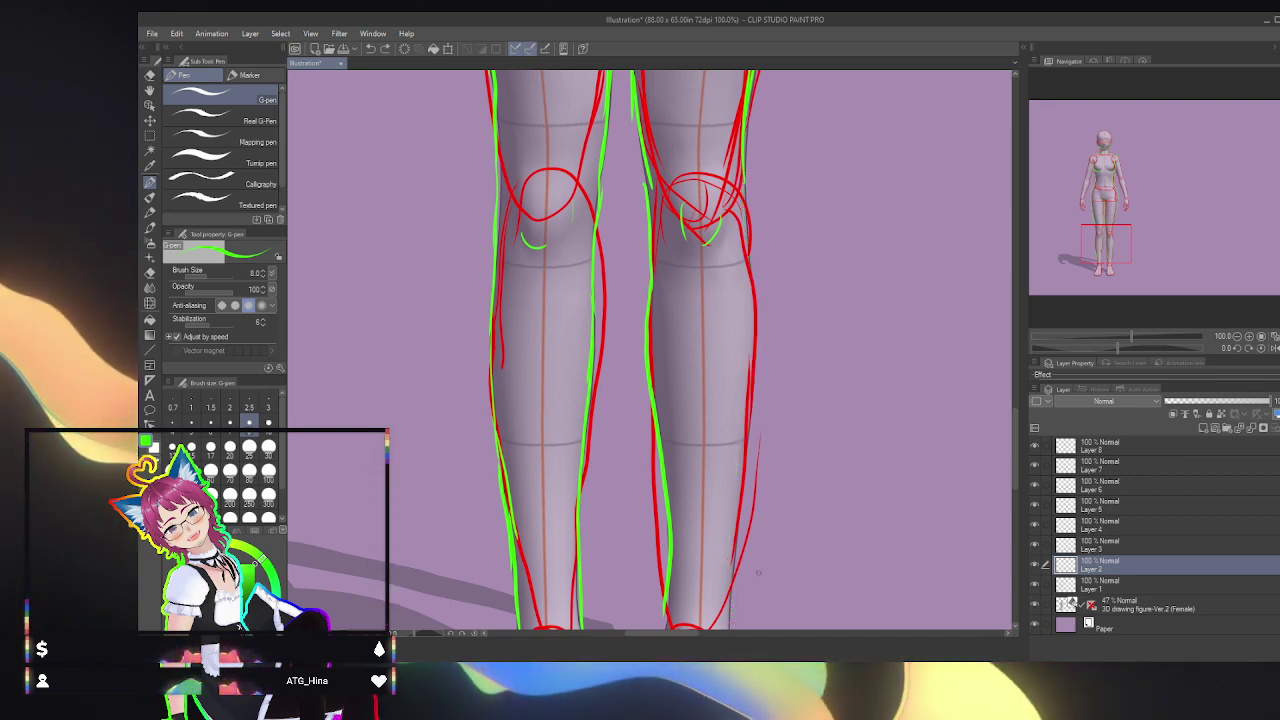
{"action": "mouse_move", "coordinate": [730, 585]}
{"action": "left_mouse_down"}
{"action": "mouse_move", "coordinate": [758, 393]}
{"action": "mouse_move", "coordinate": [751, 166]}
{"action": "left_mouse_up"}
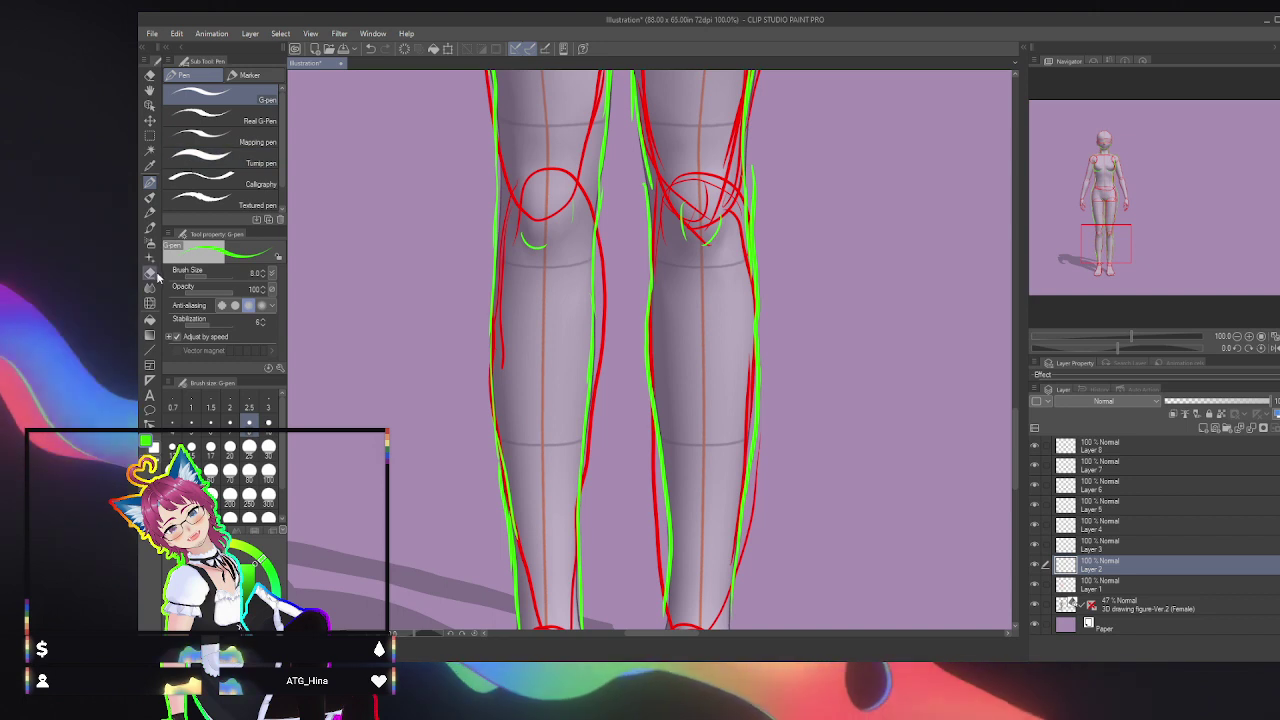
Step: Erase the overshooting end of the green contour beside the outer side of the figure's right-hand knee
{"action": "left_click", "coordinate": [150, 271]}
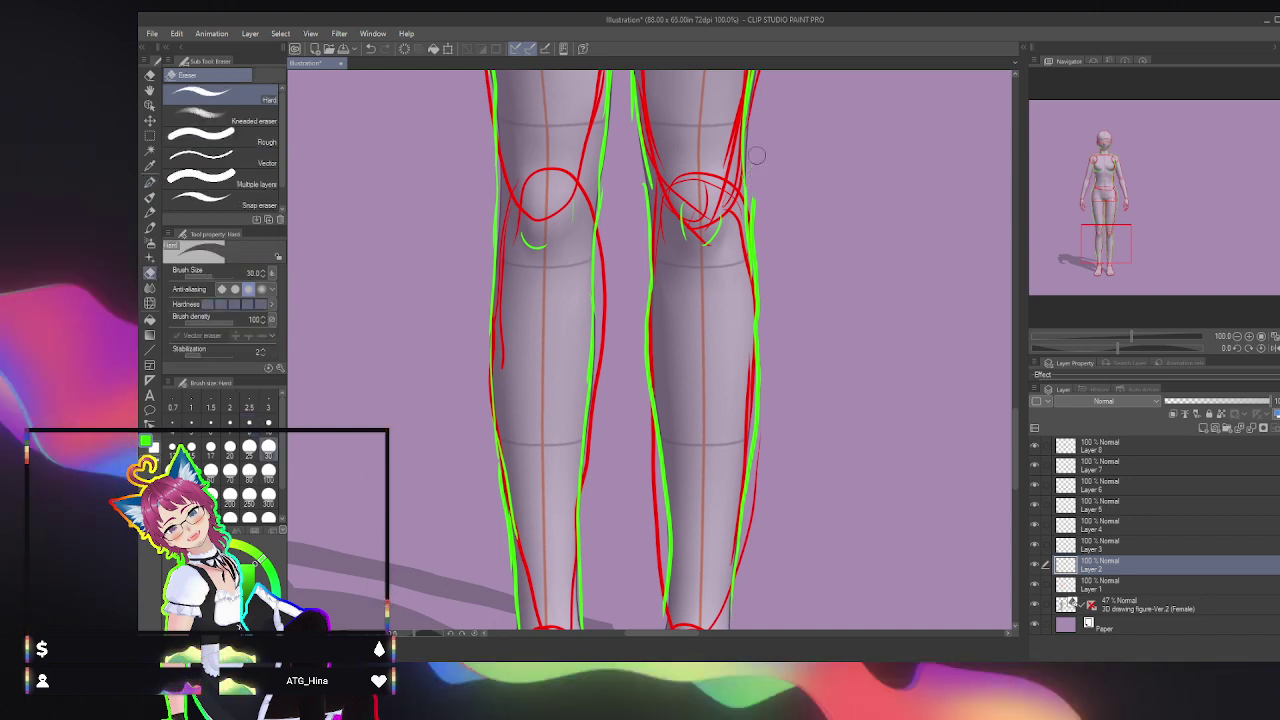
Step: Outline both sides of the figure's left-hand upper arm in green with the G-pen, between shoulder and elbow
{"action": "left_click_drag", "start_coordinate": [1096, 238], "coordinate": [1093, 163]}
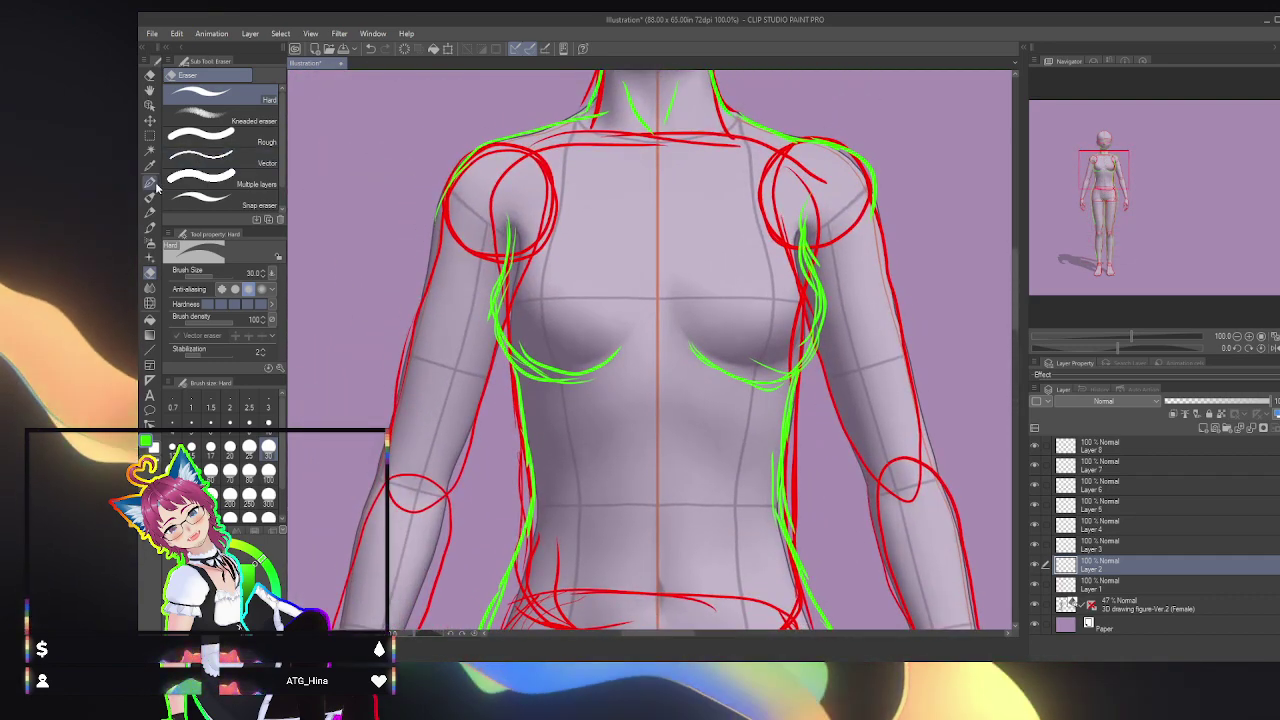
{"action": "left_click", "coordinate": [150, 182]}
{"action": "left_click_drag", "start_coordinate": [378, 486], "coordinate": [442, 165]}
{"action": "left_click_drag", "start_coordinate": [470, 393], "coordinate": [451, 470]}
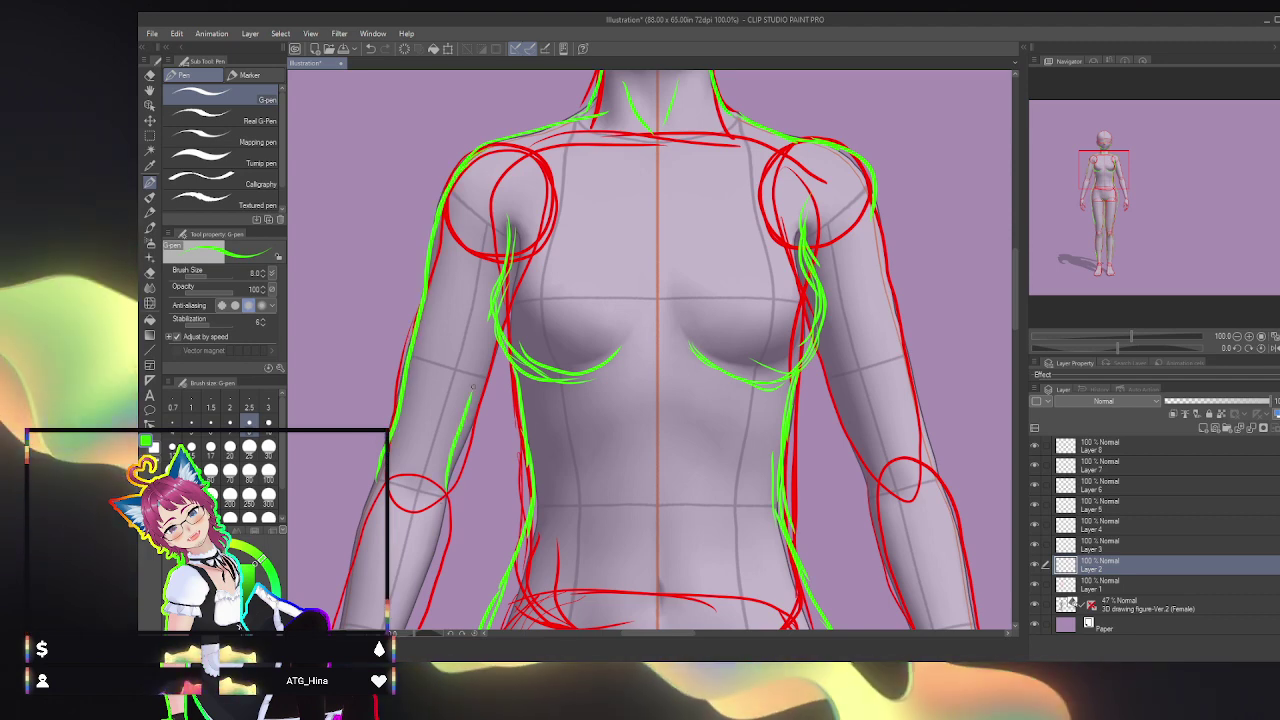
{"action": "key", "text": "ctrl+z"}
{"action": "left_click_drag", "start_coordinate": [447, 492], "coordinate": [487, 386]}
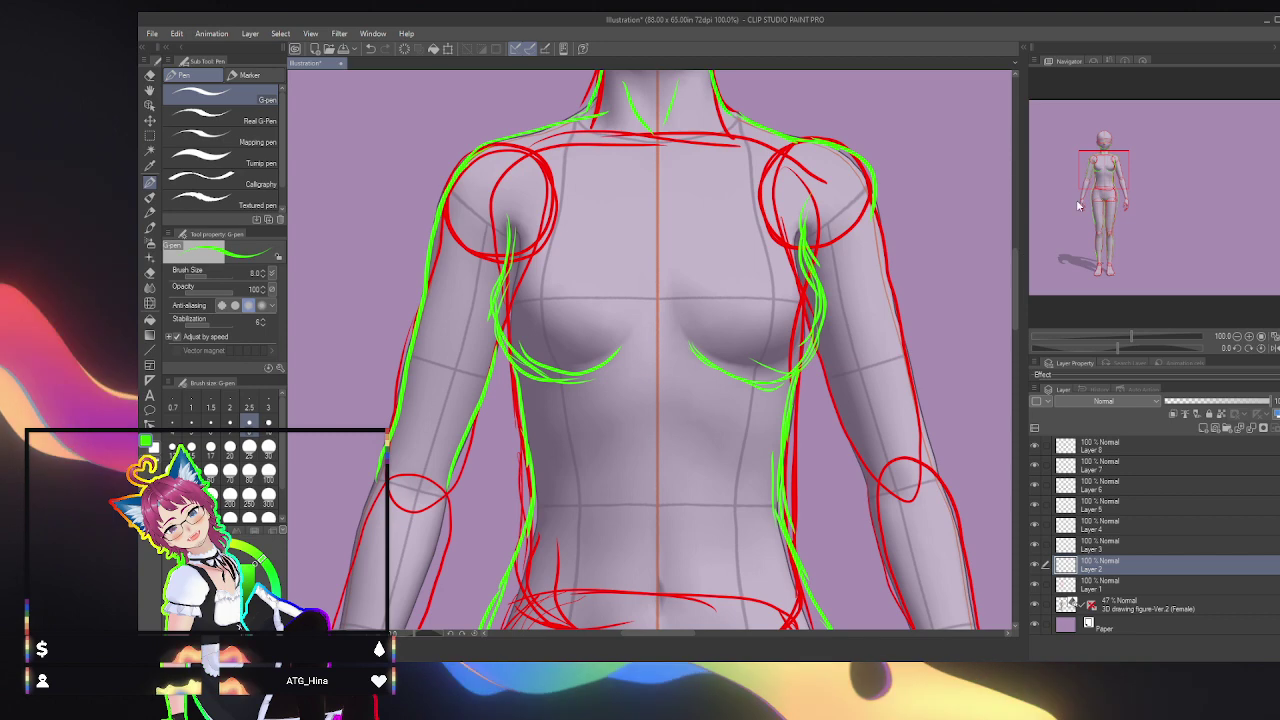
Step: Outline the inner and outer sides of the figure's left-hand forearm in green, from the elbow to the wrist
{"action": "left_click_drag", "start_coordinate": [1076, 199], "coordinate": [1086, 190]}
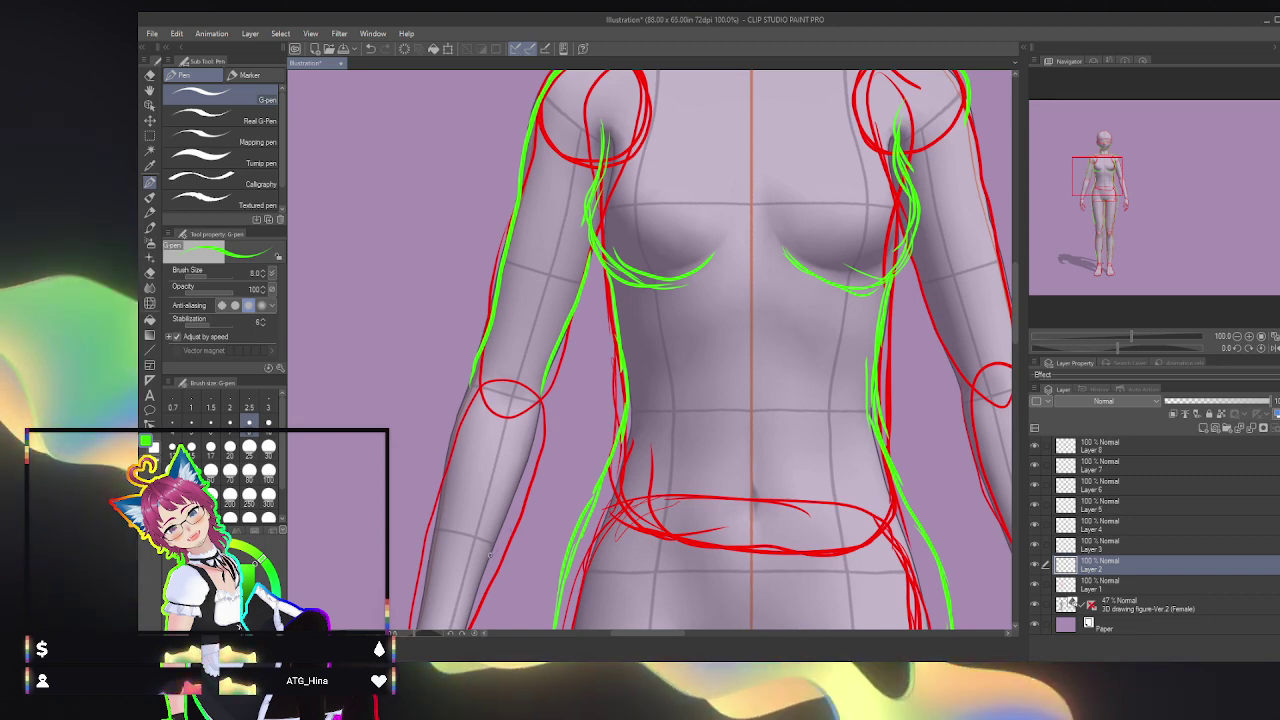
{"action": "left_click_drag", "start_coordinate": [495, 535], "coordinate": [516, 444]}
{"action": "key", "text": "ctrl+z"}
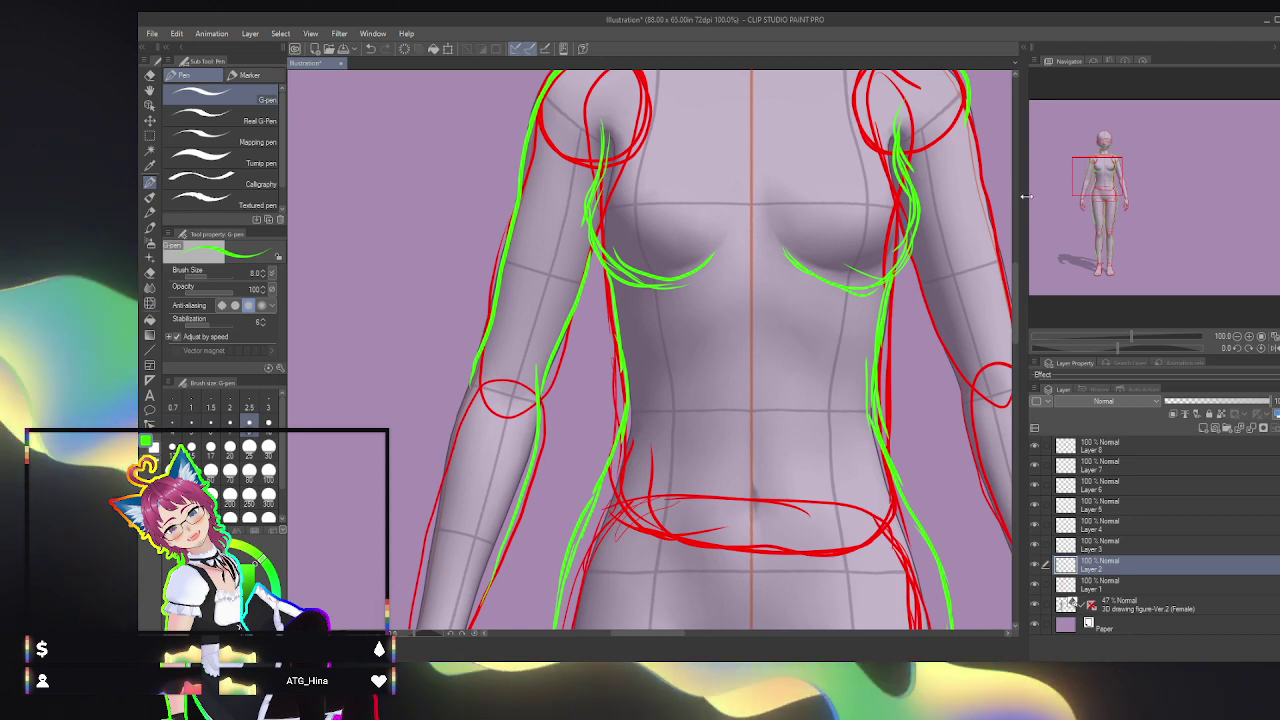
{"action": "left_click_drag", "start_coordinate": [1100, 178], "coordinate": [1090, 191]}
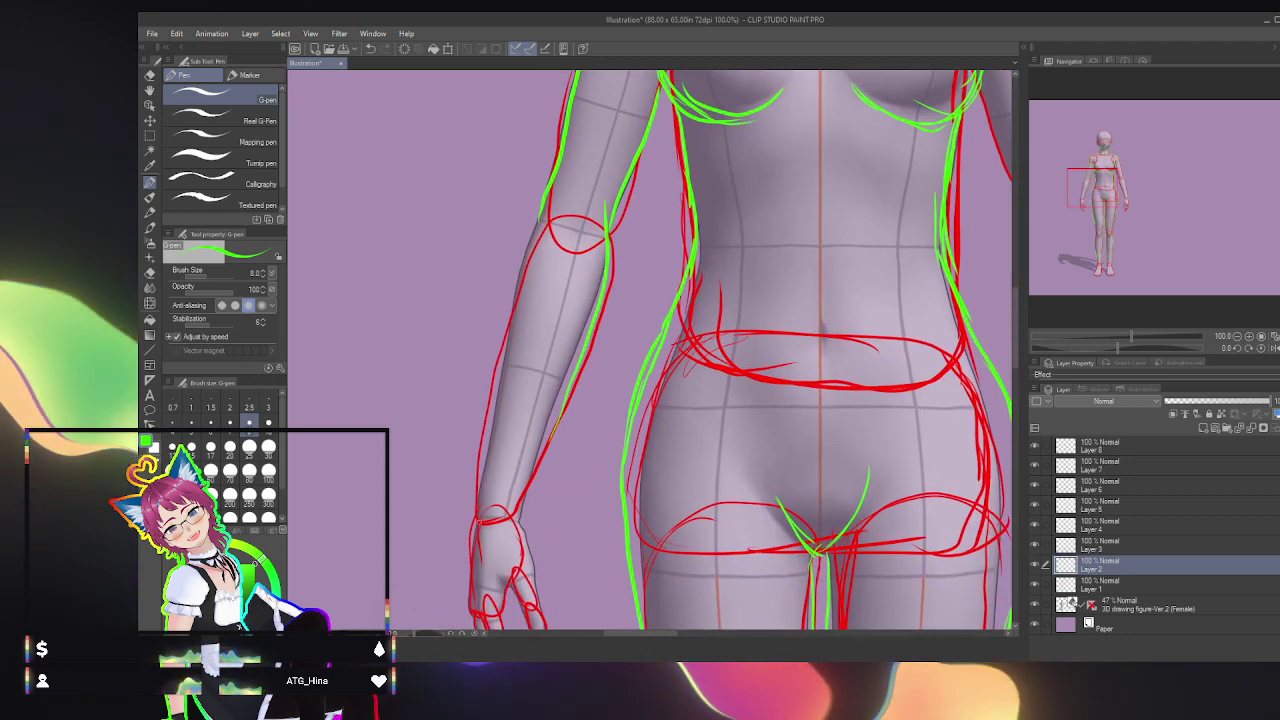
{"action": "left_click_drag", "start_coordinate": [523, 521], "coordinate": [552, 403]}
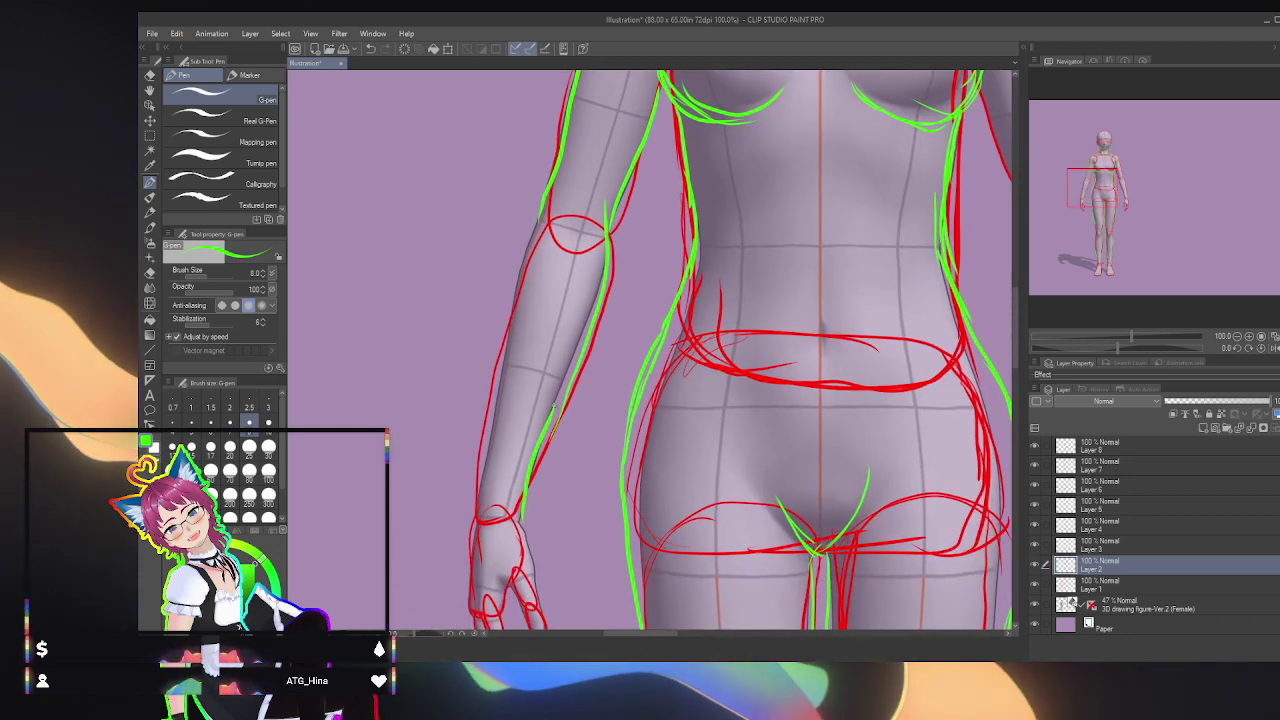
{"action": "key", "text": "ctrl+z"}
{"action": "left_click_drag", "start_coordinate": [518, 522], "coordinate": [582, 349]}
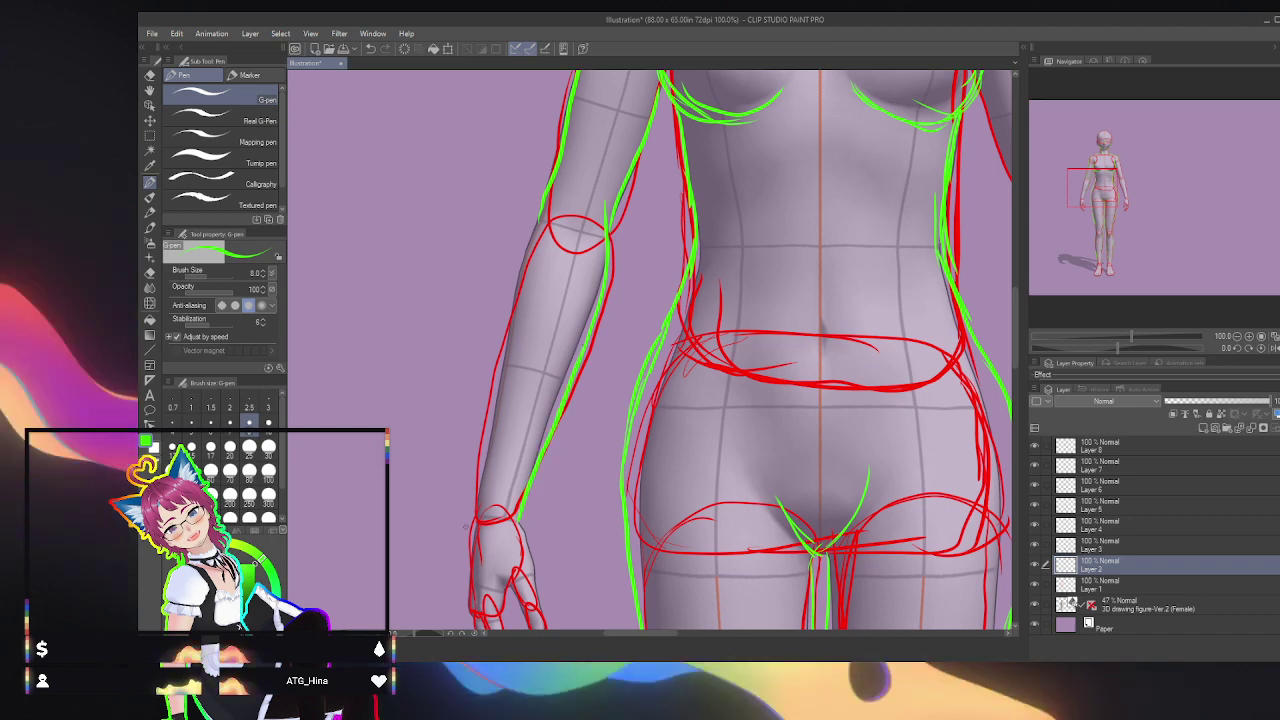
{"action": "mouse_move", "coordinate": [476, 526]}
{"action": "left_mouse_down"}
{"action": "mouse_move", "coordinate": [514, 291]}
{"action": "mouse_move", "coordinate": [558, 189]}
{"action": "left_mouse_up"}
Step: Outline the figure's left-hand hand in green, following the palm, the fingers and the thumb
{"action": "left_click_drag", "start_coordinate": [1110, 188], "coordinate": [1083, 205]}
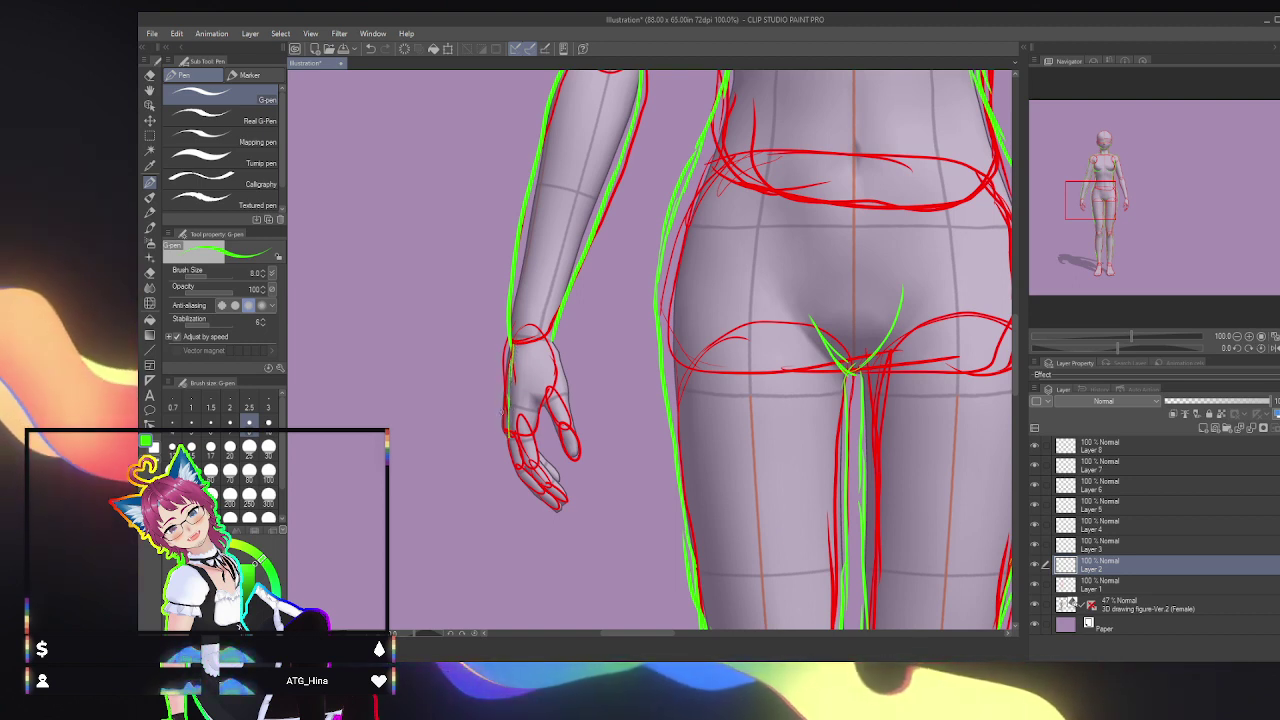
{"action": "left_click_drag", "start_coordinate": [506, 425], "coordinate": [532, 472]}
{"action": "key", "text": "ctrl+z"}
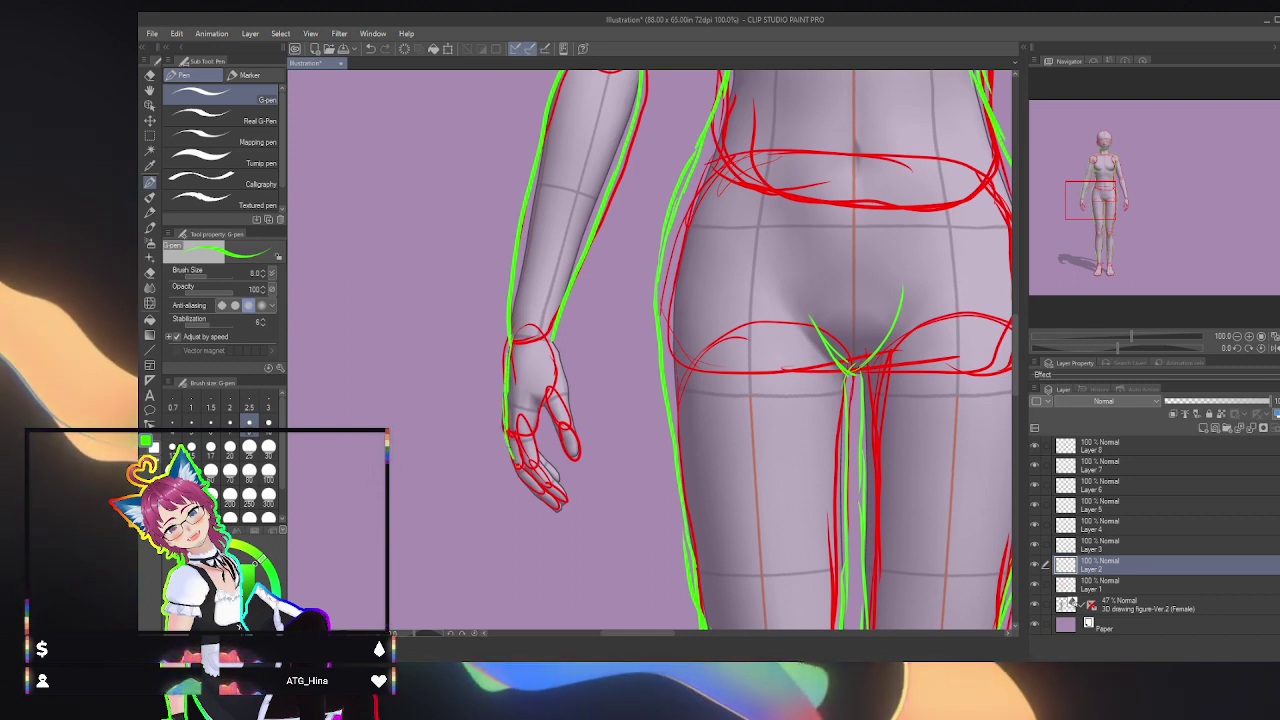
{"action": "mouse_move", "coordinate": [510, 458]}
{"action": "left_mouse_down"}
{"action": "mouse_move", "coordinate": [532, 494]}
{"action": "mouse_move", "coordinate": [561, 508]}
{"action": "left_mouse_up"}
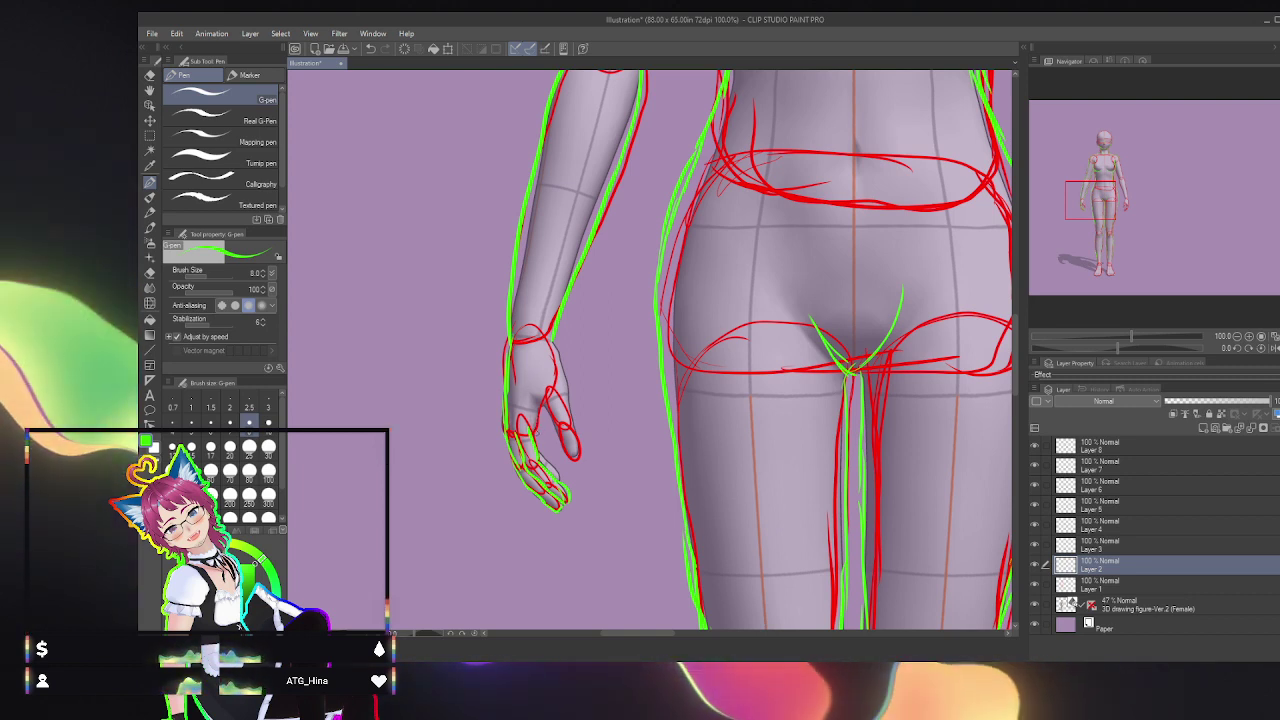
{"action": "mouse_move", "coordinate": [527, 378]}
{"action": "left_mouse_down"}
{"action": "mouse_move", "coordinate": [534, 428]}
{"action": "mouse_move", "coordinate": [556, 426]}
{"action": "mouse_move", "coordinate": [570, 456]}
{"action": "left_mouse_up"}
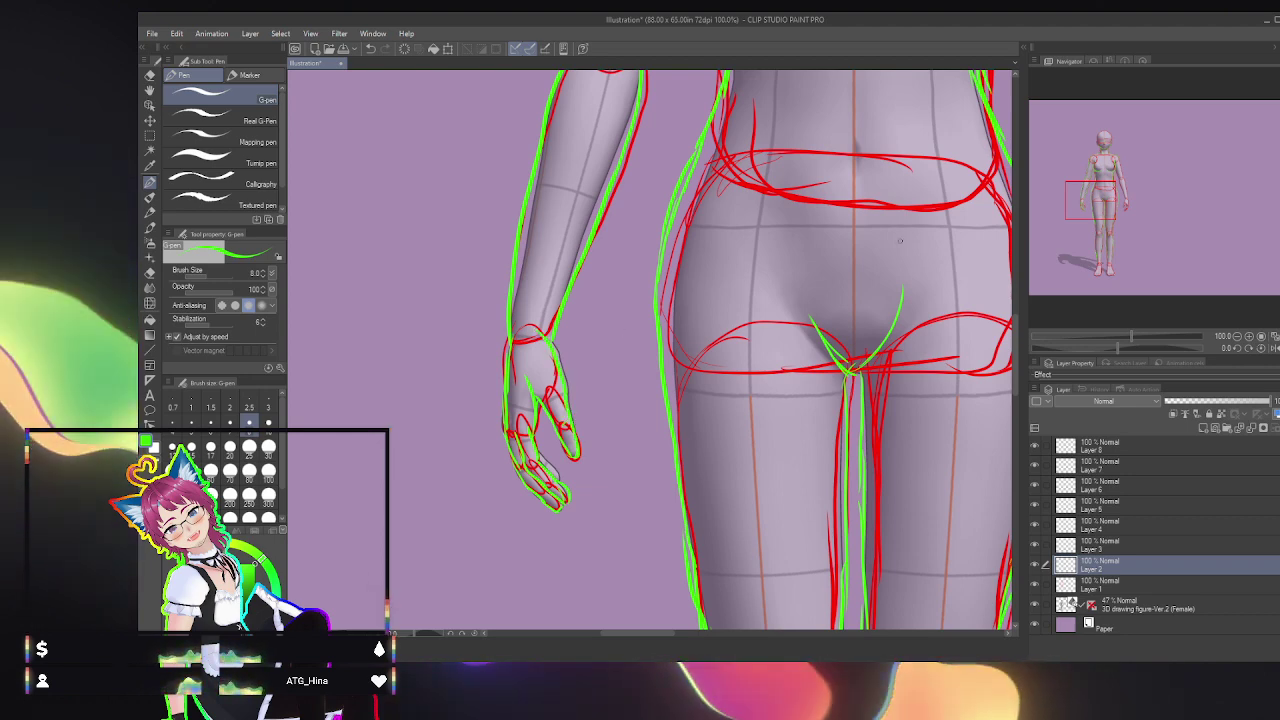
Step: Outline the figure's right-hand hand in green, including the thumb, the fingers and the outer edge up to the wrist
{"action": "mouse_move", "coordinate": [1102, 197]}
{"action": "left_mouse_down"}
{"action": "mouse_move", "coordinate": [1126, 191]}
{"action": "mouse_move", "coordinate": [1094, 209]}
{"action": "left_mouse_up"}
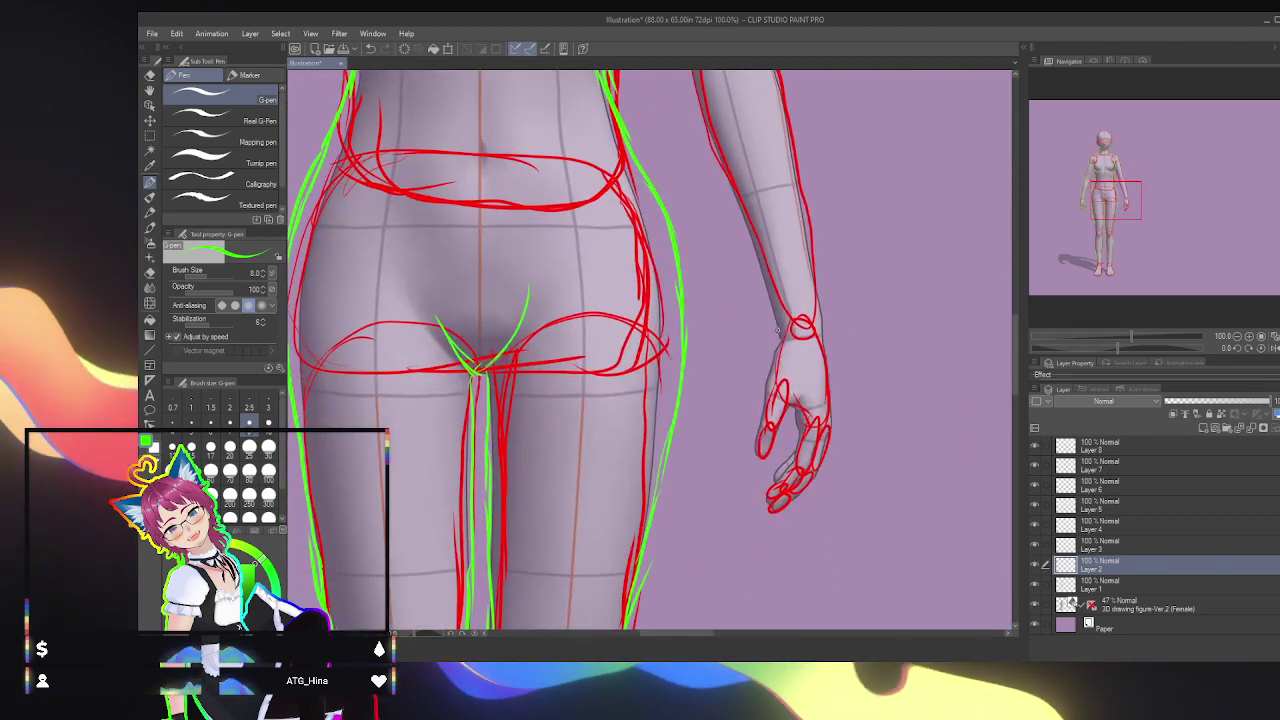
{"action": "mouse_move", "coordinate": [775, 345]}
{"action": "left_mouse_down"}
{"action": "mouse_move", "coordinate": [759, 455]}
{"action": "mouse_move", "coordinate": [796, 390]}
{"action": "left_mouse_up"}
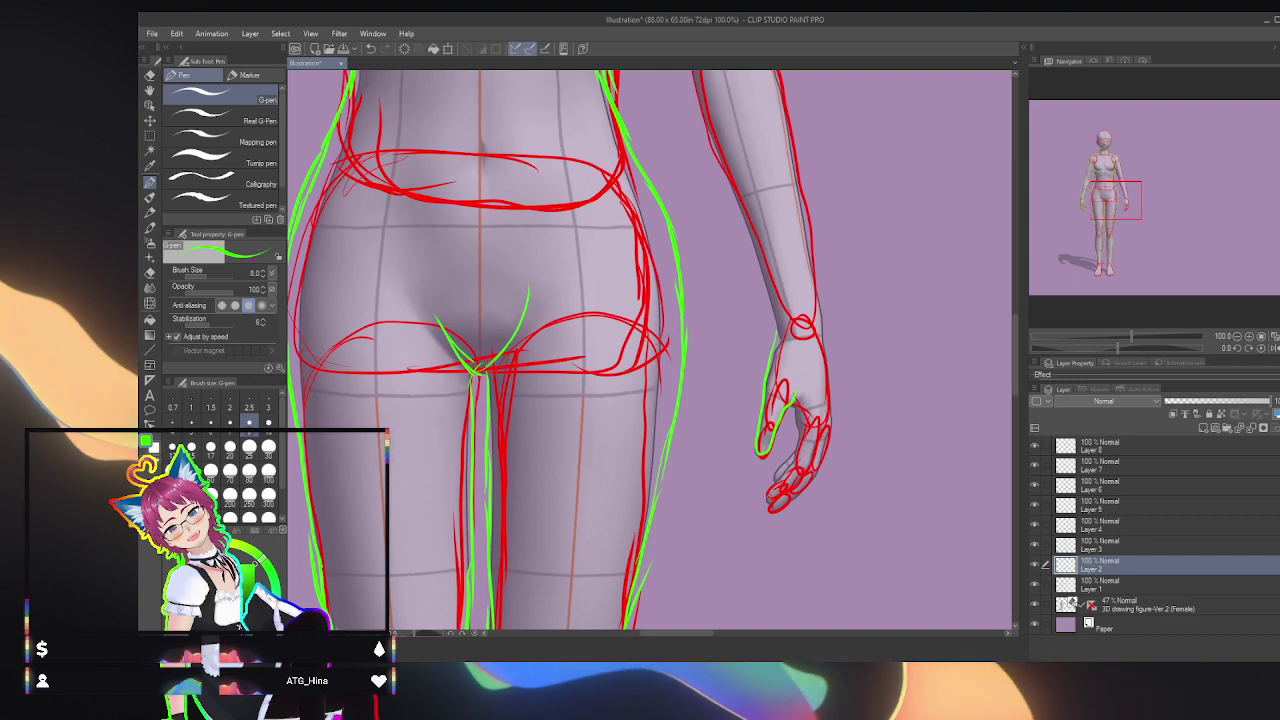
{"action": "mouse_move", "coordinate": [768, 496]}
{"action": "left_mouse_down"}
{"action": "mouse_move", "coordinate": [797, 451]}
{"action": "mouse_move", "coordinate": [793, 402]}
{"action": "left_mouse_up"}
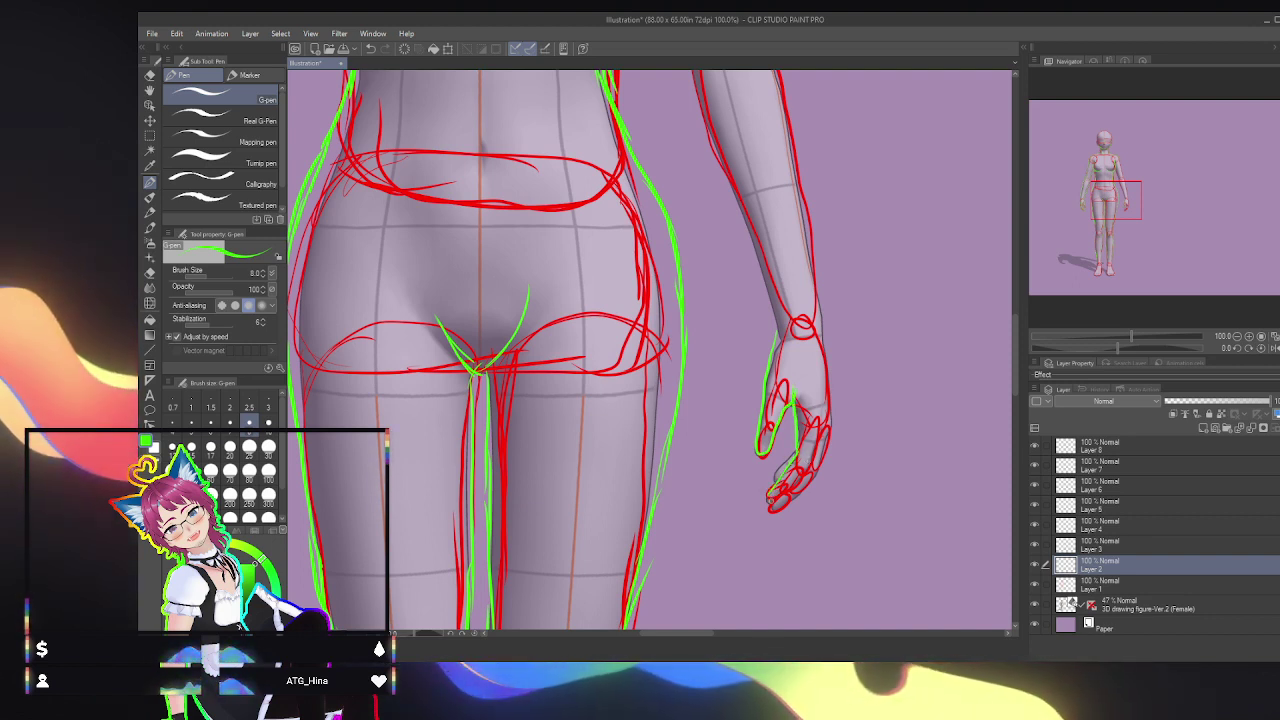
{"action": "mouse_move", "coordinate": [769, 497]}
{"action": "left_mouse_down"}
{"action": "mouse_move", "coordinate": [798, 466]}
{"action": "mouse_move", "coordinate": [800, 416]}
{"action": "left_mouse_up"}
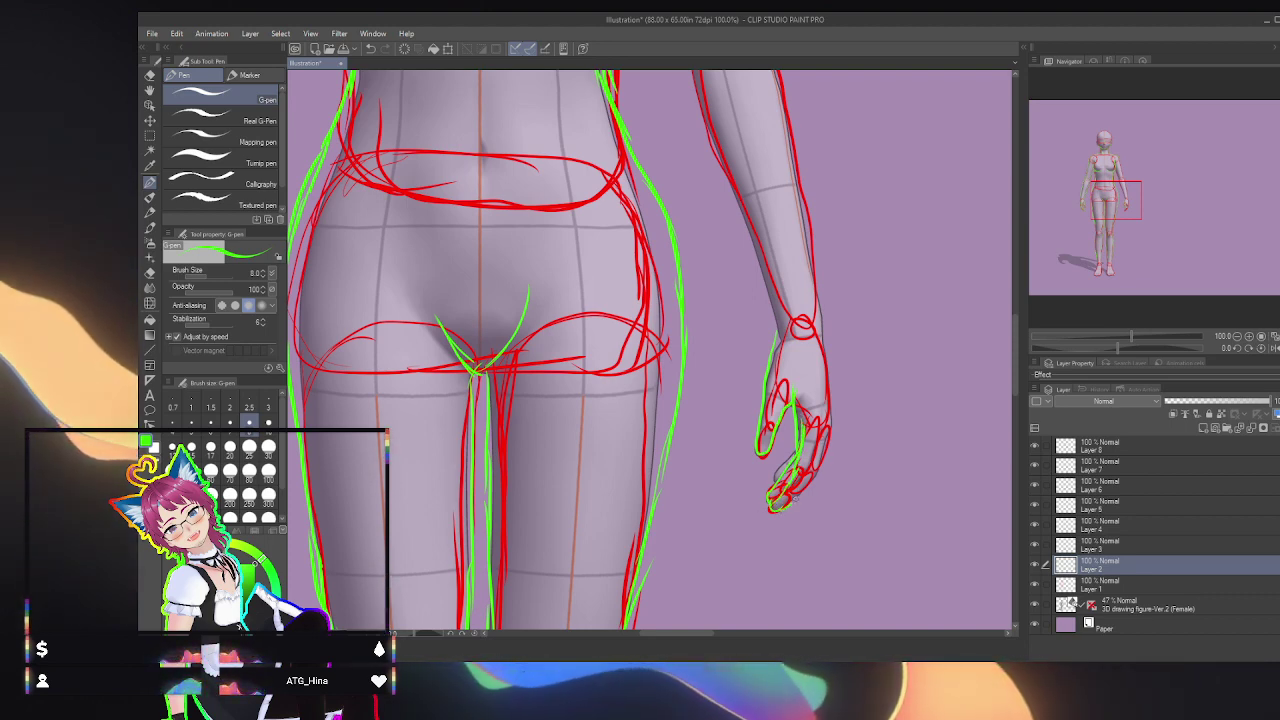
{"action": "mouse_move", "coordinate": [794, 502]}
{"action": "left_mouse_down"}
{"action": "mouse_move", "coordinate": [822, 468]}
{"action": "mouse_move", "coordinate": [830, 420]}
{"action": "mouse_move", "coordinate": [812, 316]}
{"action": "left_mouse_up"}
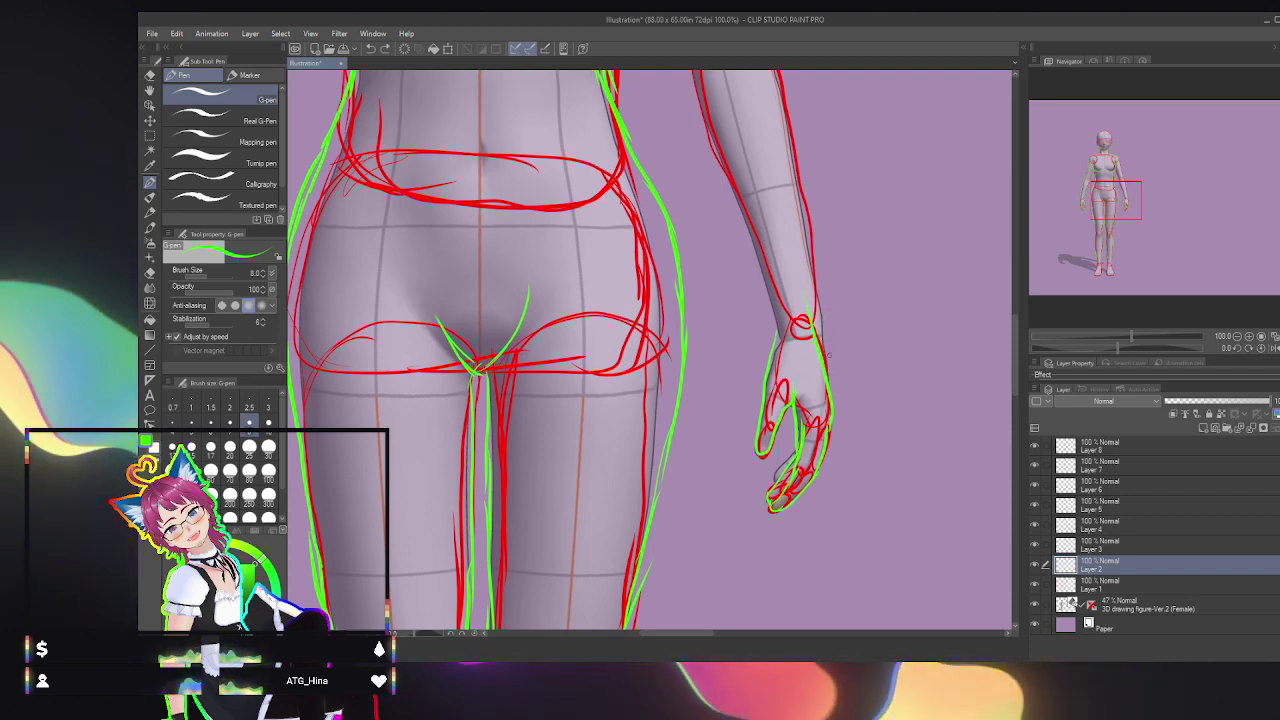
{"action": "key", "text": "ctrl+z"}
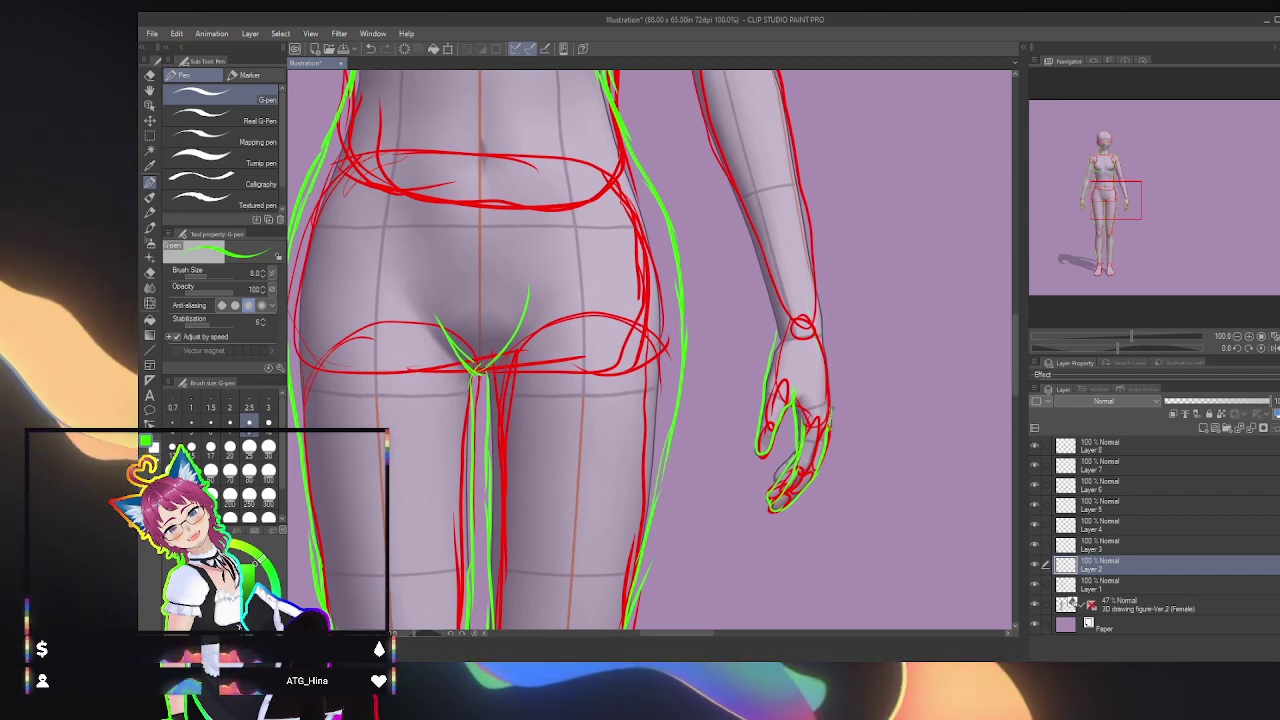
{"action": "left_click_drag", "start_coordinate": [830, 428], "coordinate": [815, 288]}
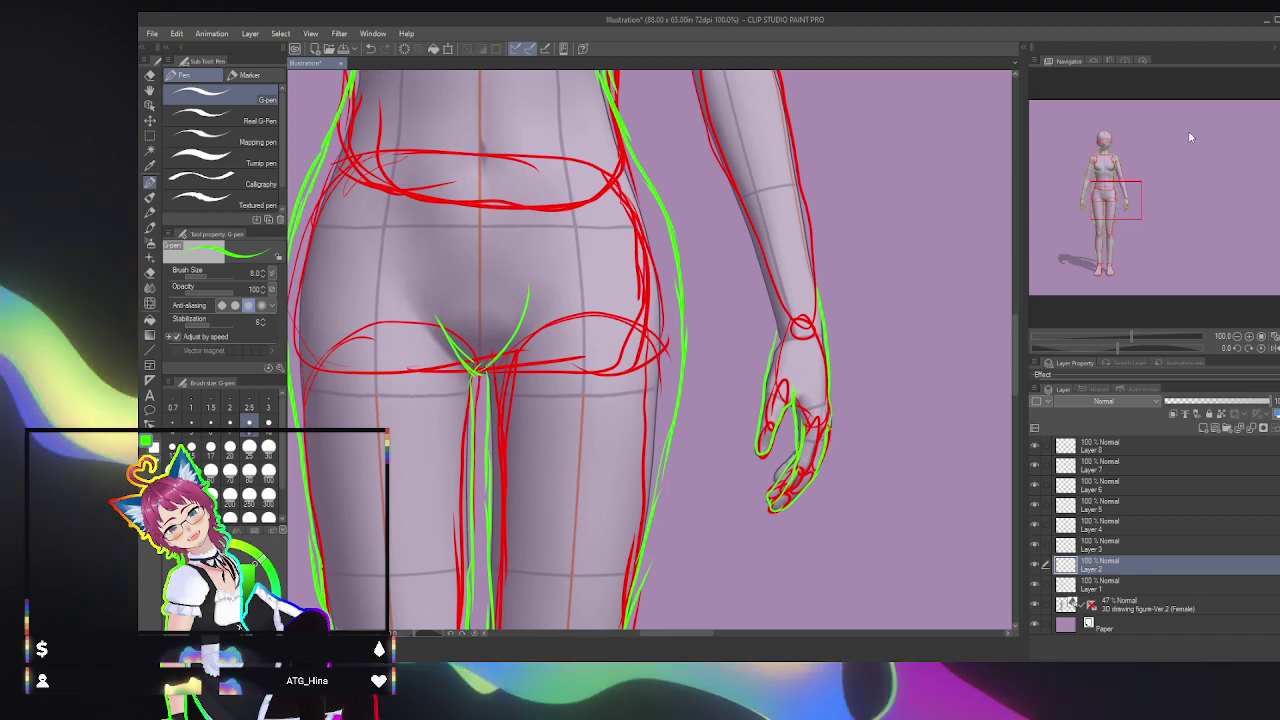
Step: Outline both sides of the figure's right-hand forearm in green, flipping the canvas view horizontally for the outer contour
{"action": "left_click_drag", "start_coordinate": [1108, 209], "coordinate": [1118, 197]}
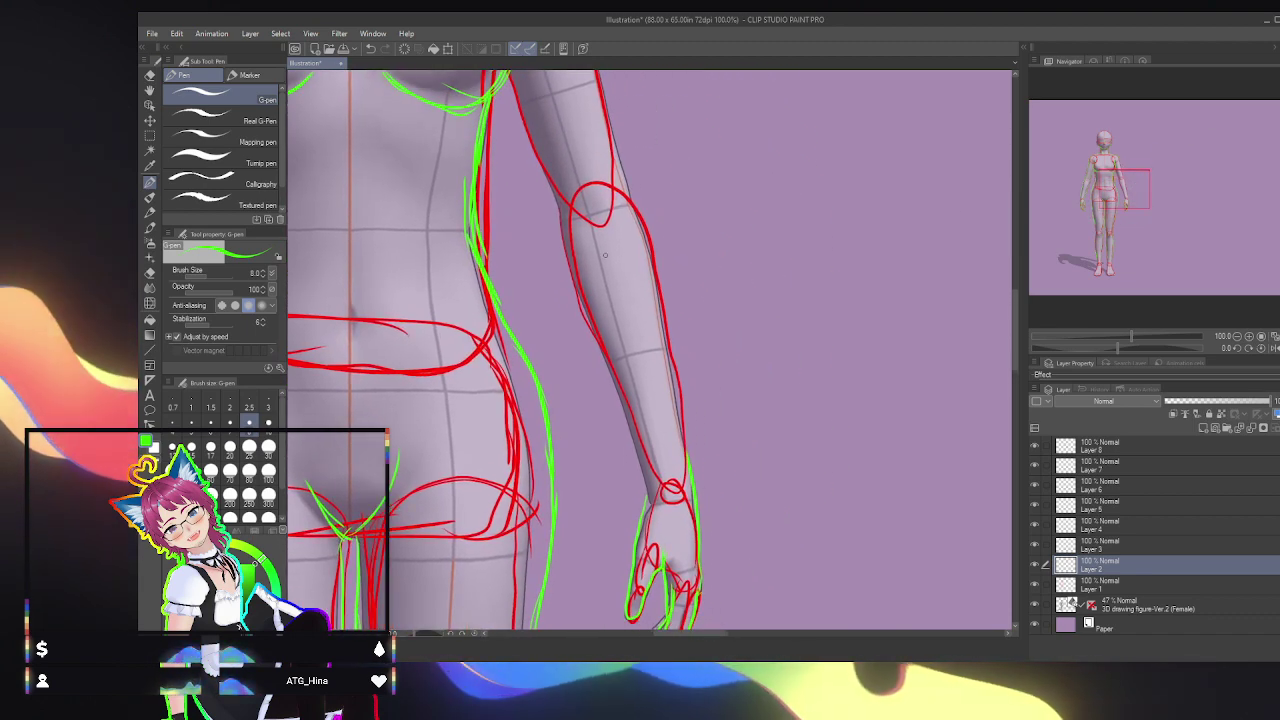
{"action": "left_click_drag", "start_coordinate": [559, 208], "coordinate": [648, 498]}
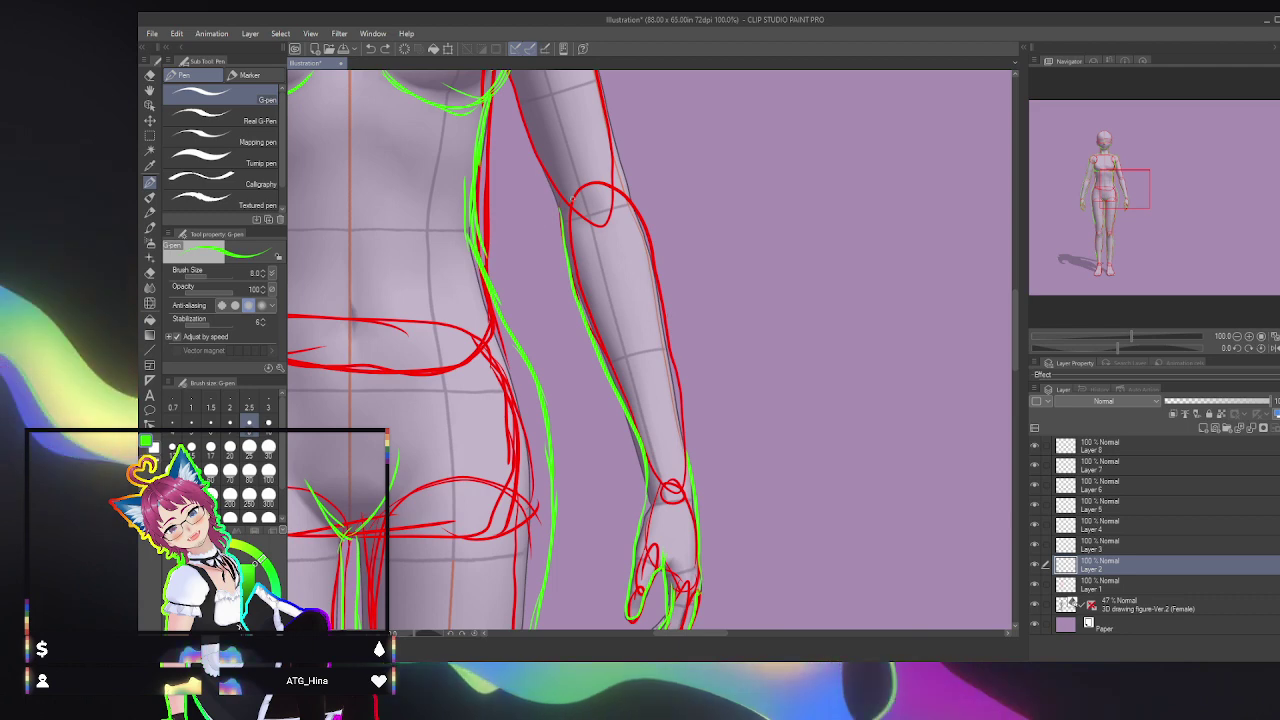
{"action": "left_click_drag", "start_coordinate": [631, 198], "coordinate": [690, 392]}
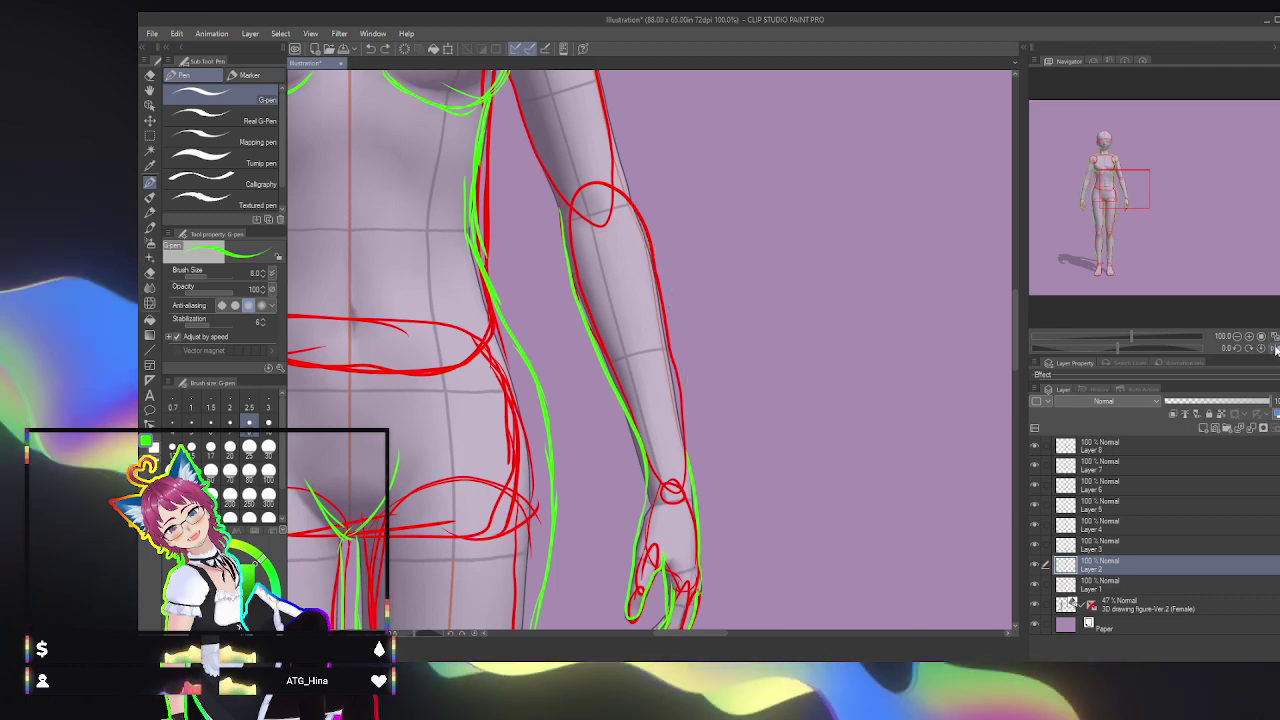
{"action": "left_click", "coordinate": [1274, 350]}
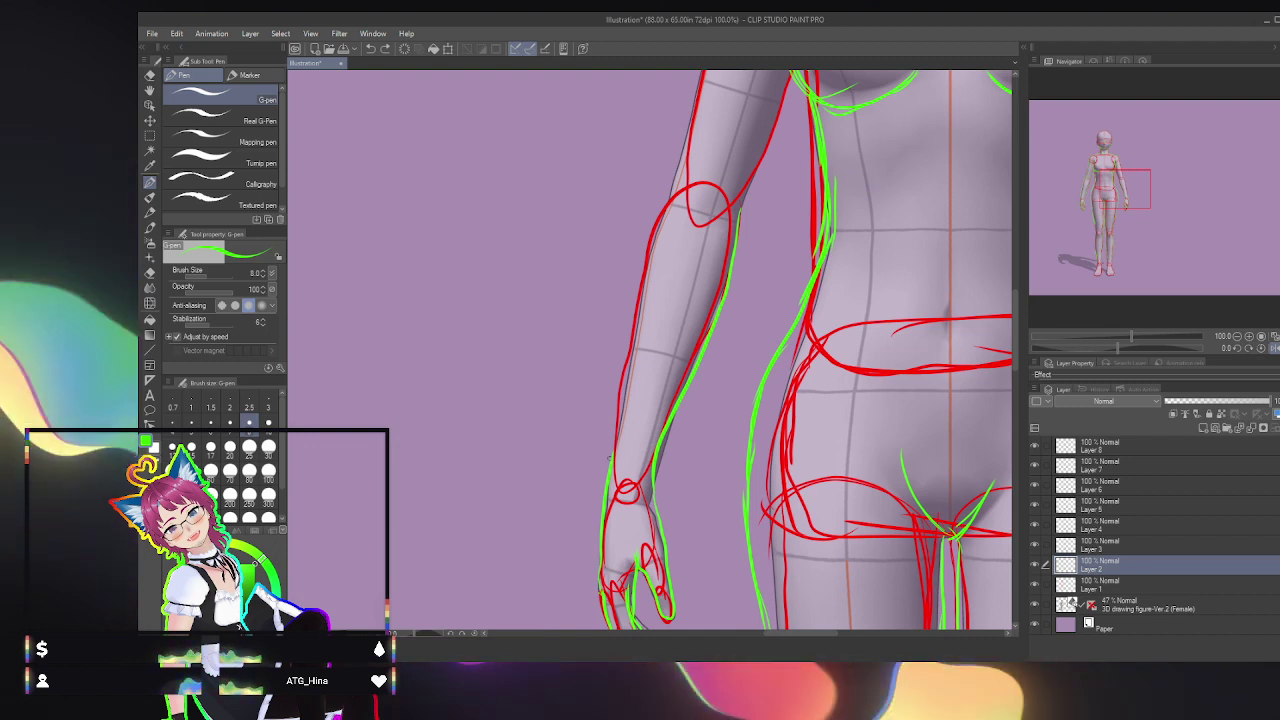
{"action": "left_click_drag", "start_coordinate": [609, 460], "coordinate": [620, 386]}
{"action": "left_click_drag", "start_coordinate": [630, 311], "coordinate": [668, 172]}
Step: Outline both sides of the same arm's upper part in green up to the shoulder, and restore the unflipped full-figure view
{"action": "left_click_drag", "start_coordinate": [1118, 177], "coordinate": [1126, 166]}
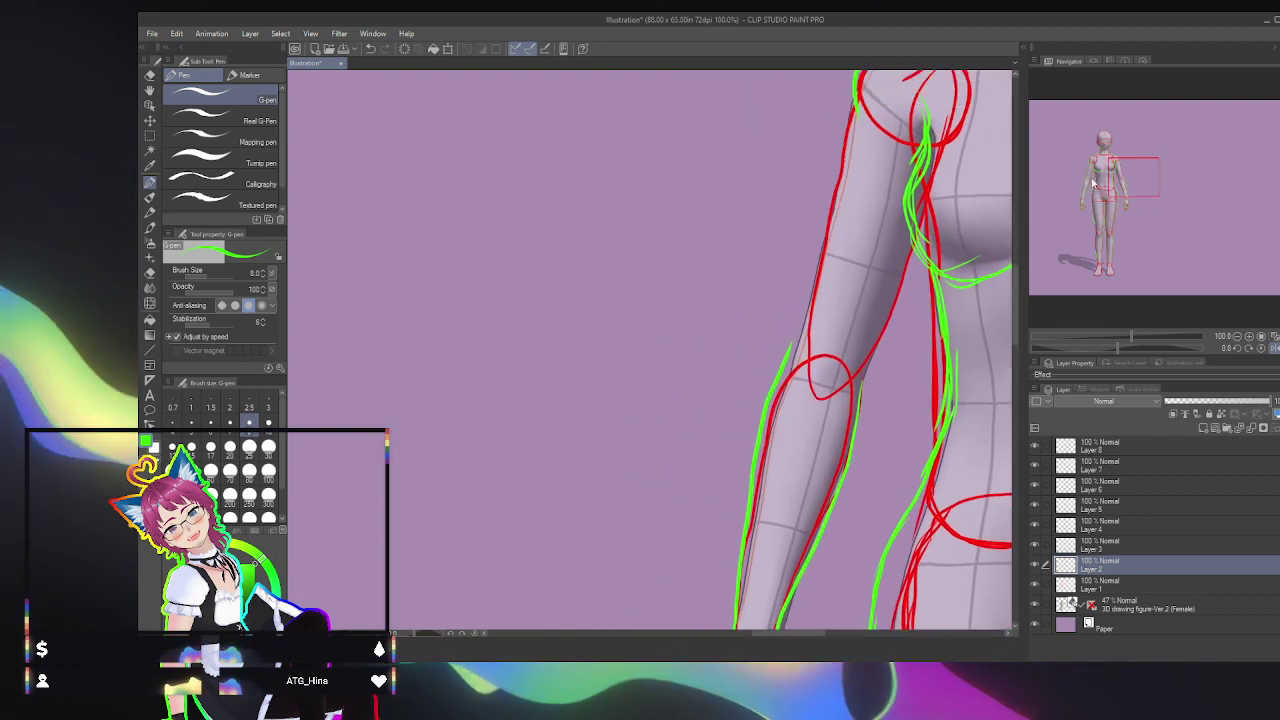
{"action": "left_click_drag", "start_coordinate": [860, 384], "coordinate": [905, 245]}
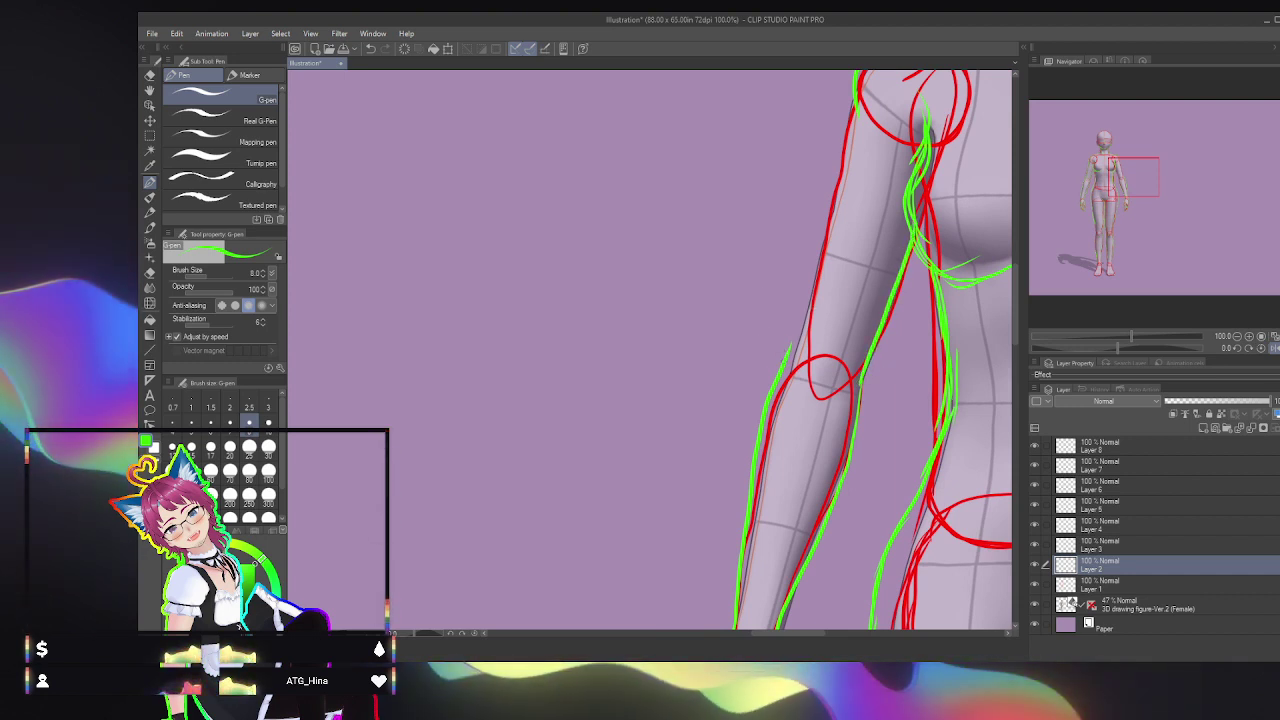
{"action": "left_click_drag", "start_coordinate": [788, 356], "coordinate": [852, 88]}
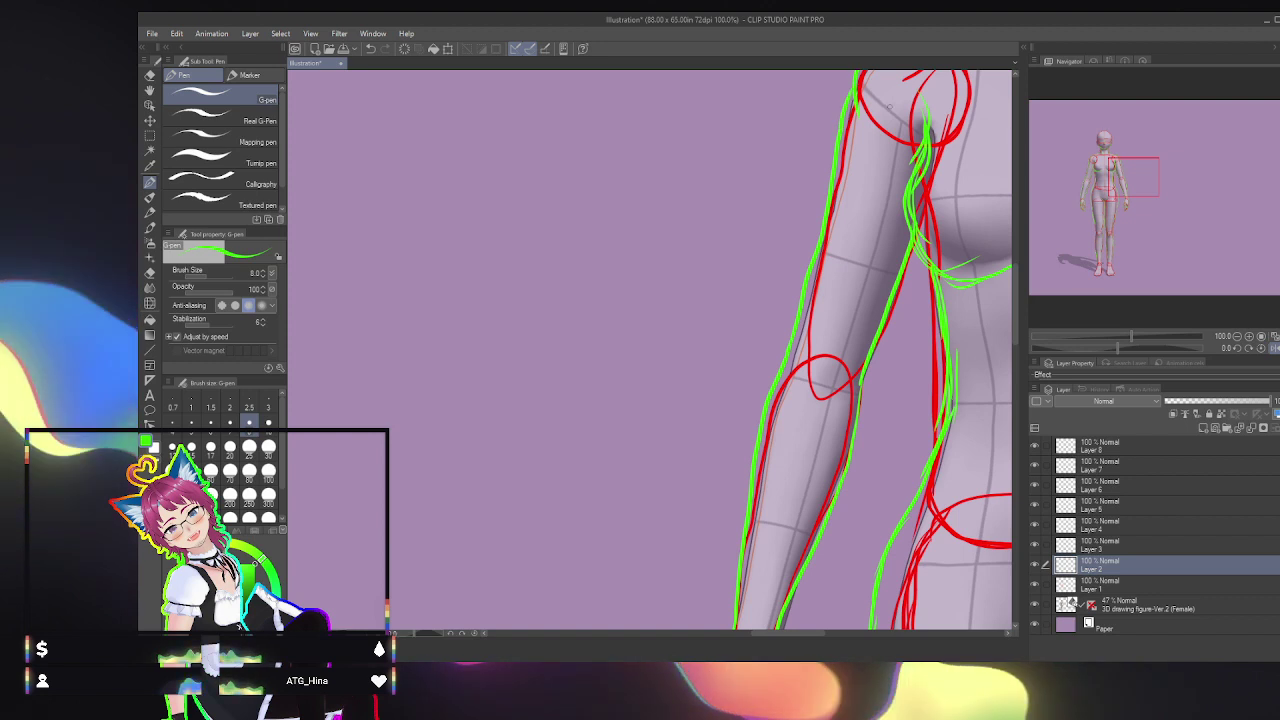
{"action": "left_click", "coordinate": [1273, 348]}
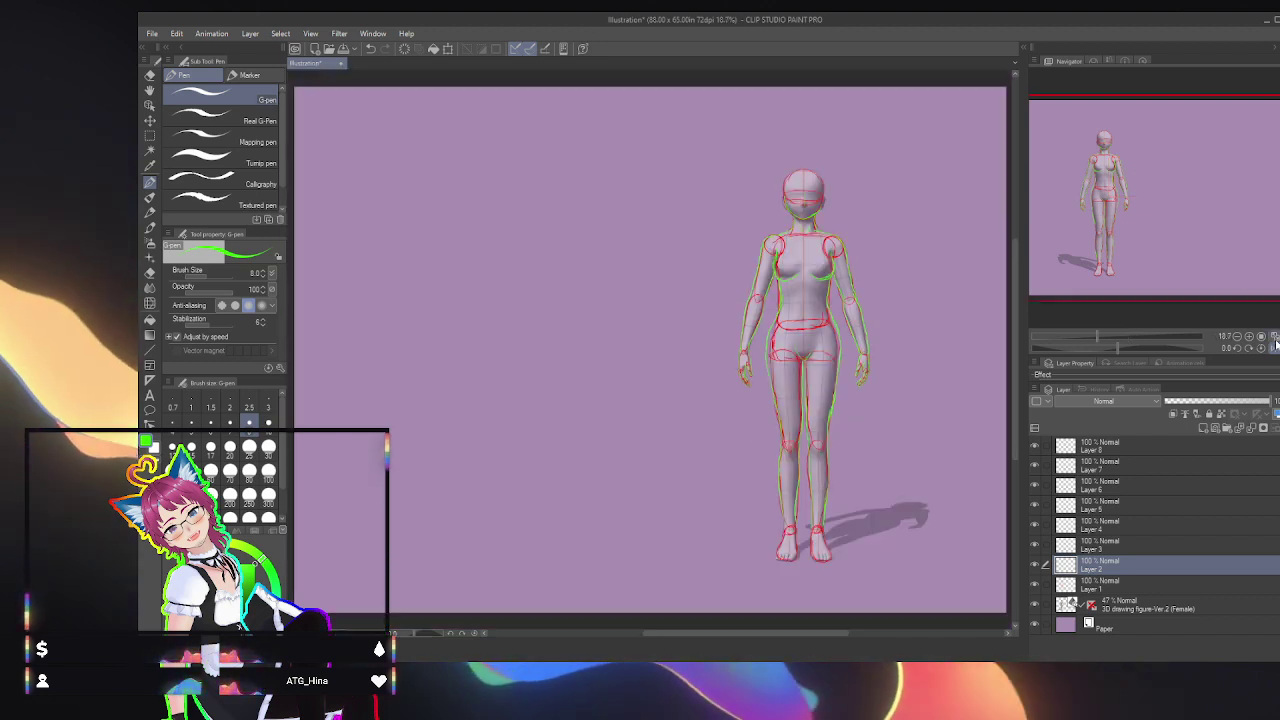
{"action": "left_click", "coordinate": [1273, 336]}
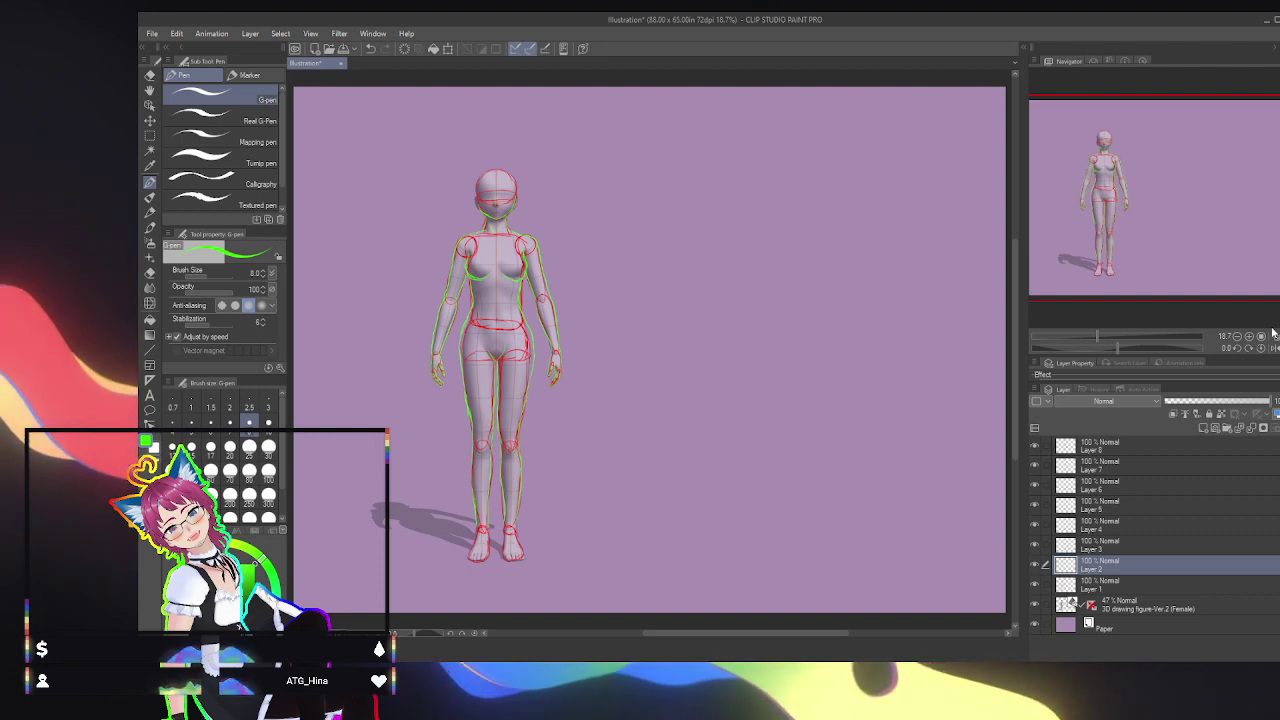
{"action": "left_click", "coordinate": [1106, 530]}
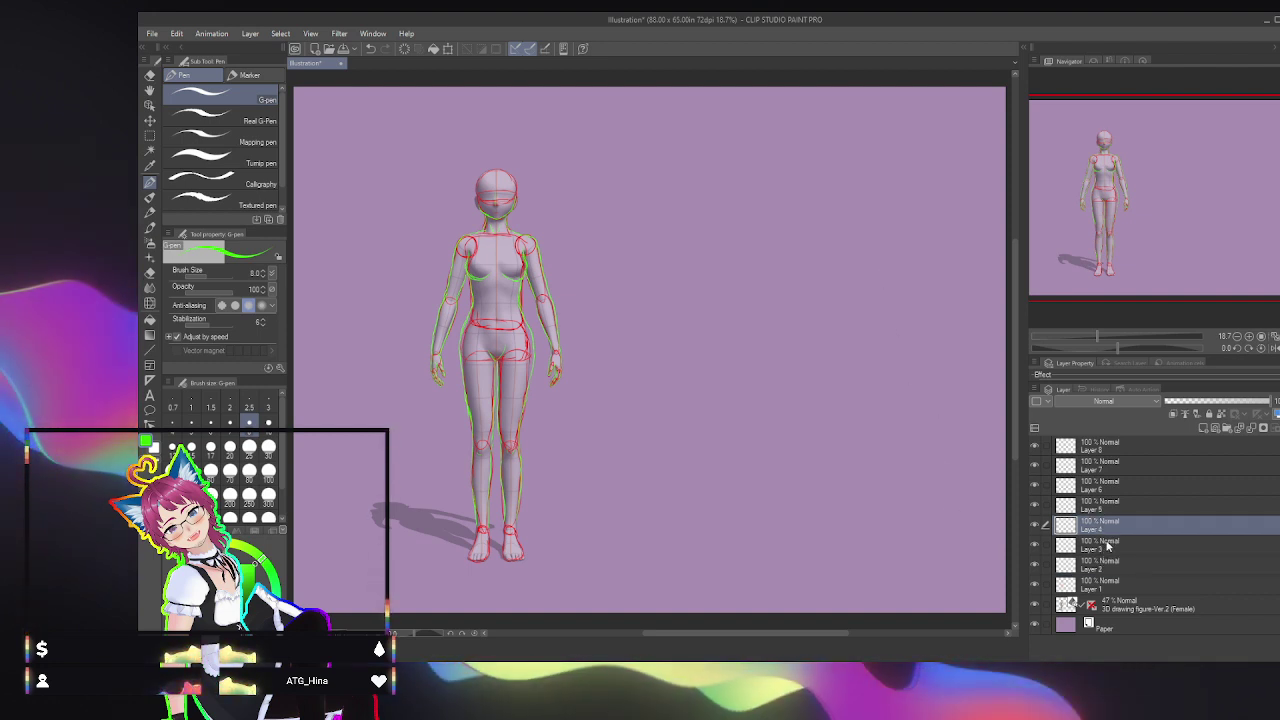
{"action": "left_click", "coordinate": [1107, 545]}
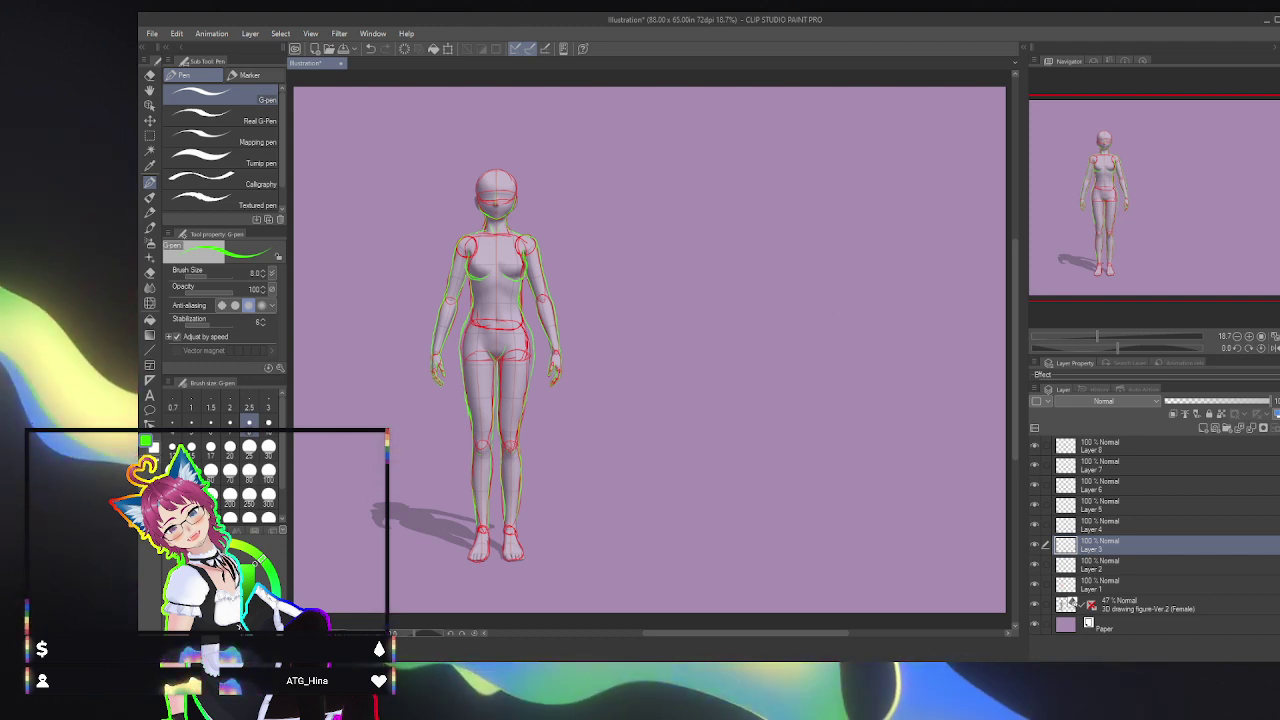
{"action": "left_click", "coordinate": [274, 593]}
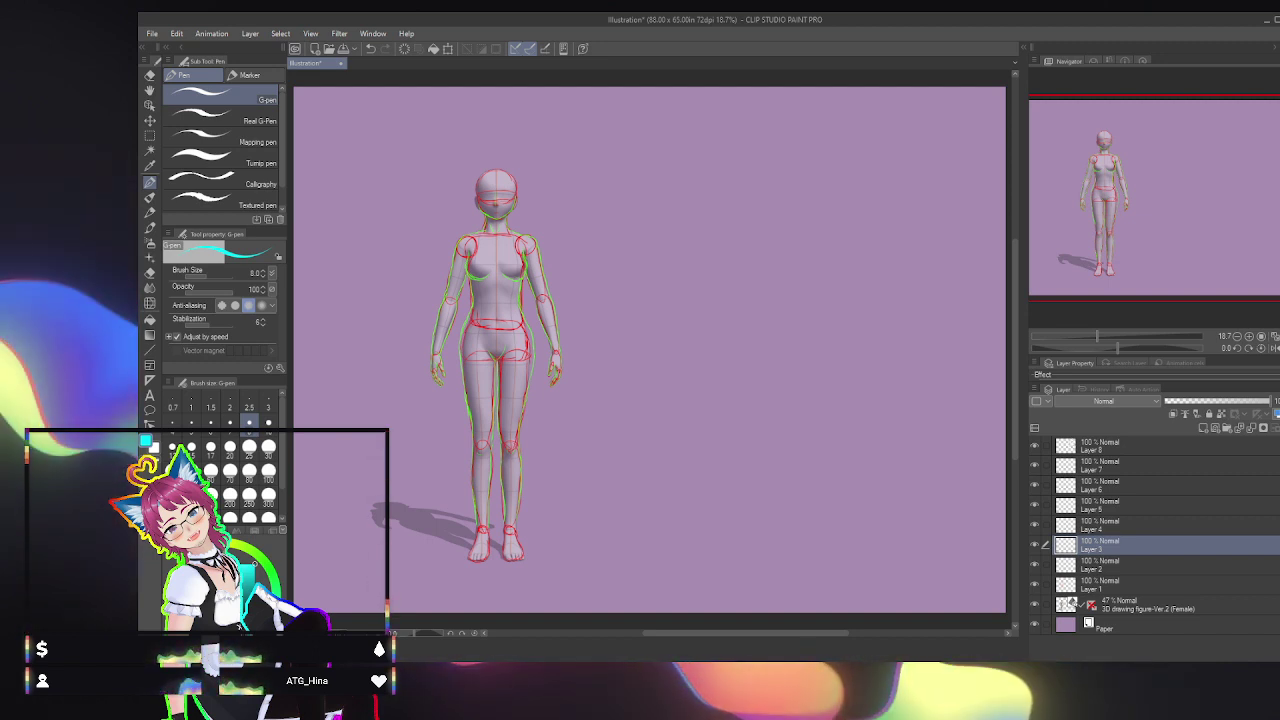
Step: Return to the green drawing colour and Layer 2, with the head and shoulders in close view
{"action": "left_click", "coordinate": [1261, 336]}
{"action": "left_click_drag", "start_coordinate": [1131, 192], "coordinate": [1106, 164]}
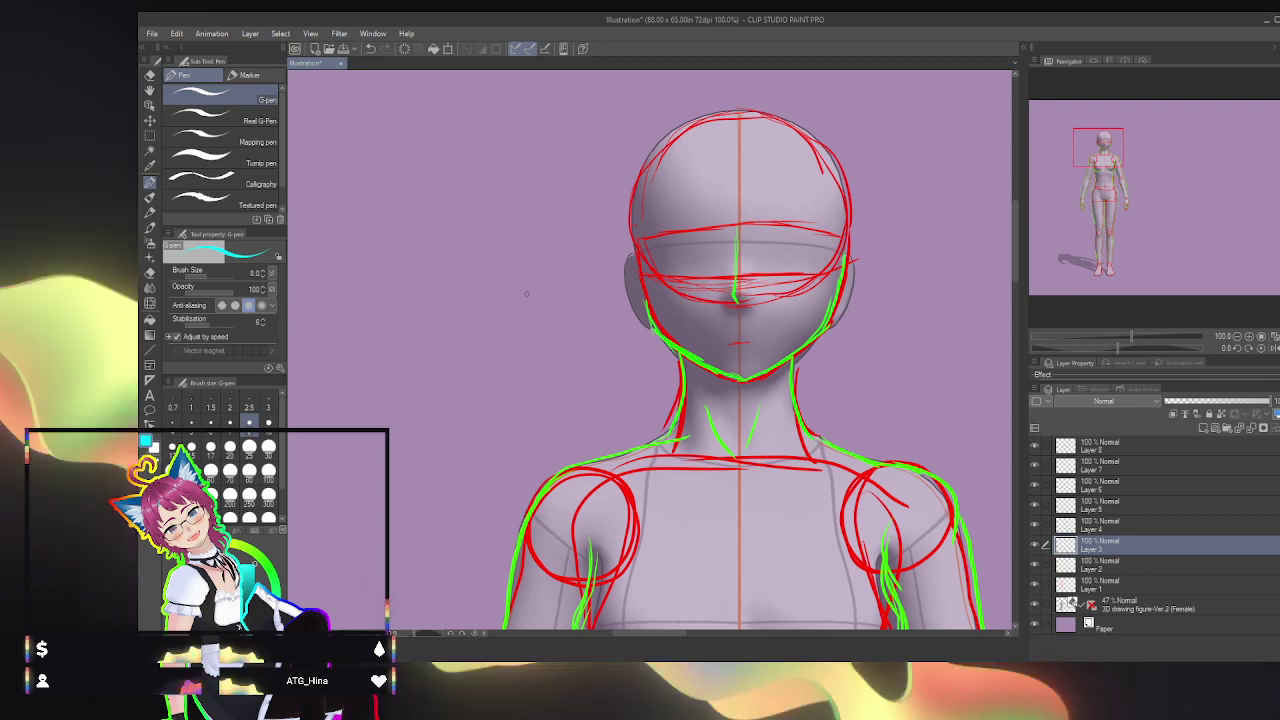
{"action": "left_click", "coordinate": [270, 572]}
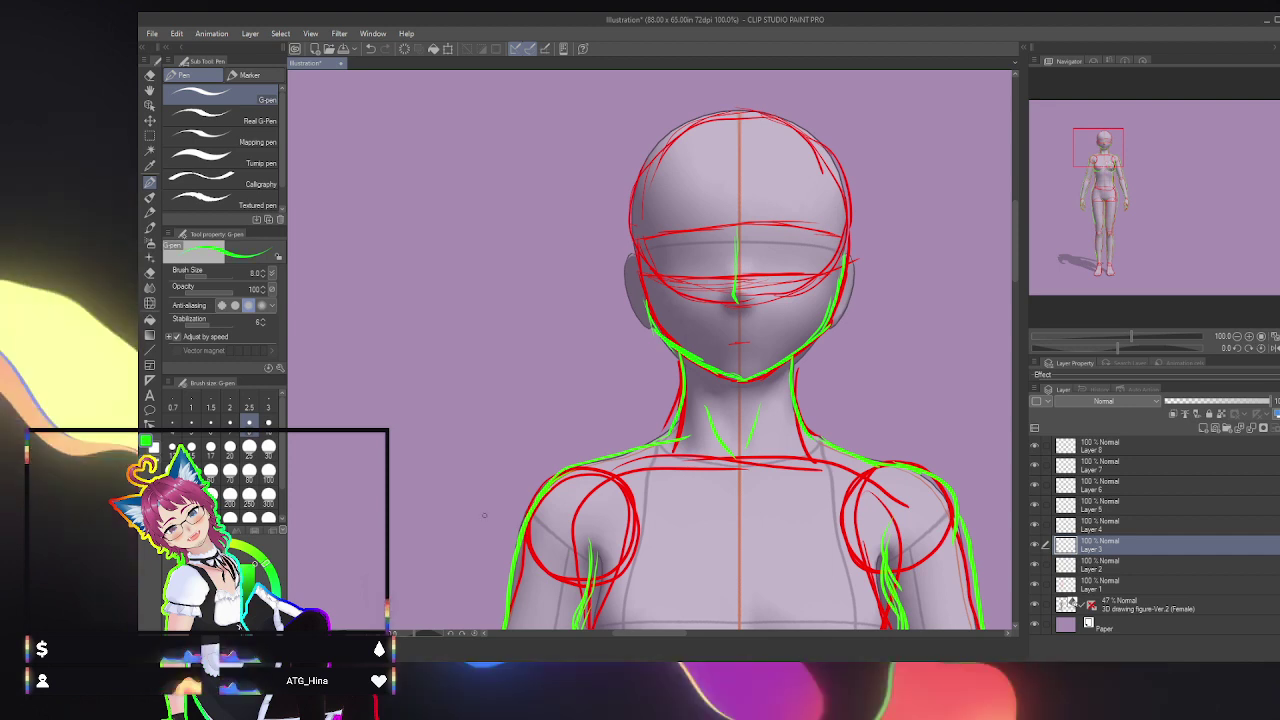
{"action": "left_click", "coordinate": [1150, 565]}
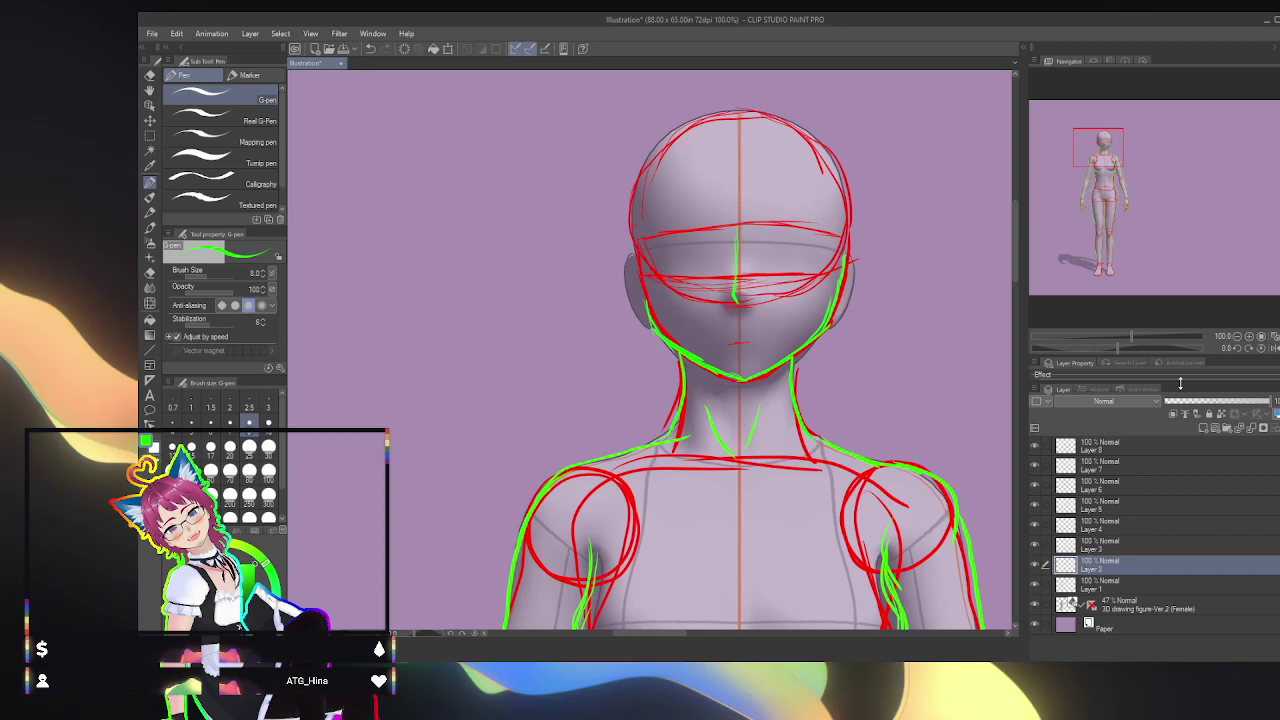
Step: Sketch the mouth in green below the nose, with a centre lip line and short upper and lower lip marks
{"action": "key", "text": "ctrl+plus"}
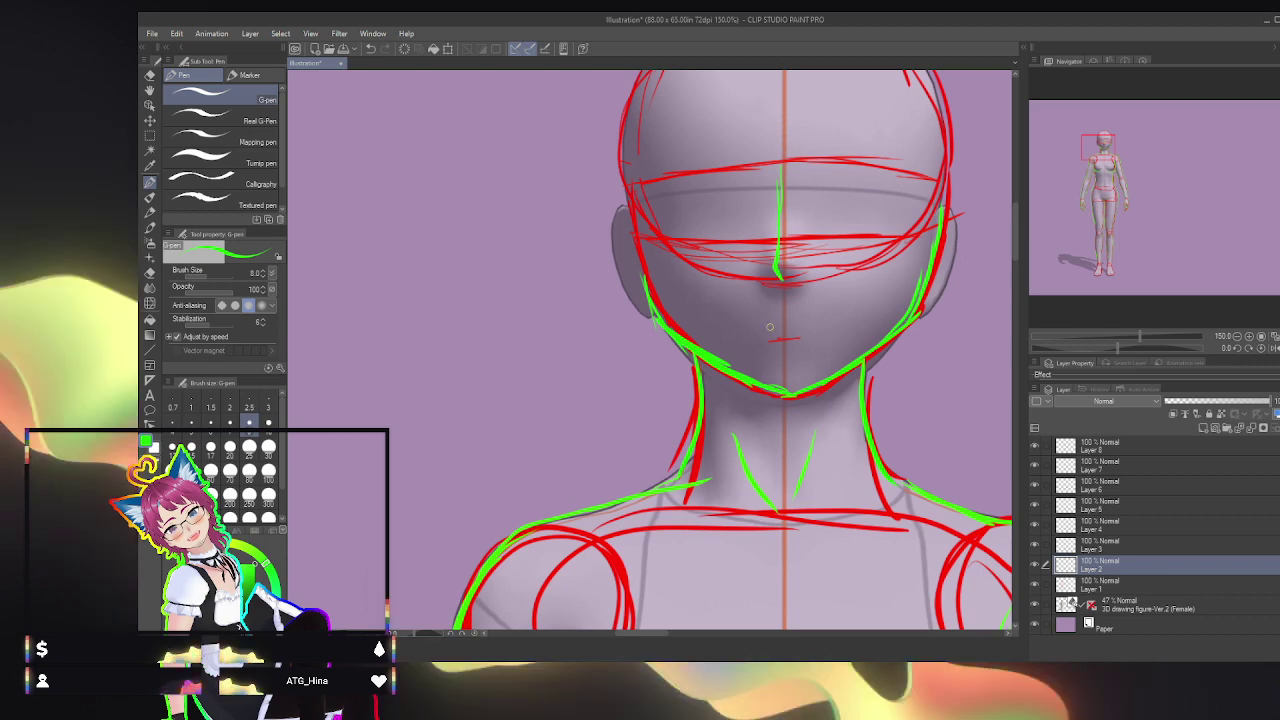
{"action": "left_click_drag", "start_coordinate": [751, 325], "coordinate": [815, 328]}
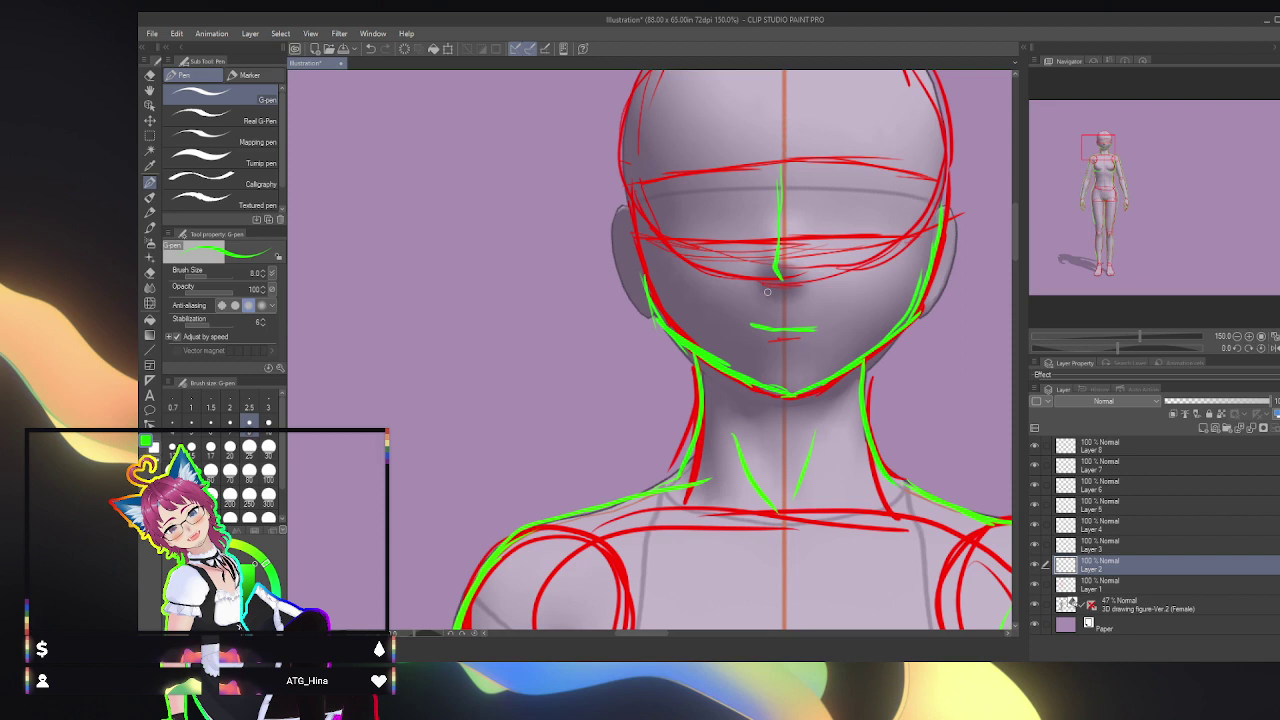
{"action": "key", "text": "ctrl+z"}
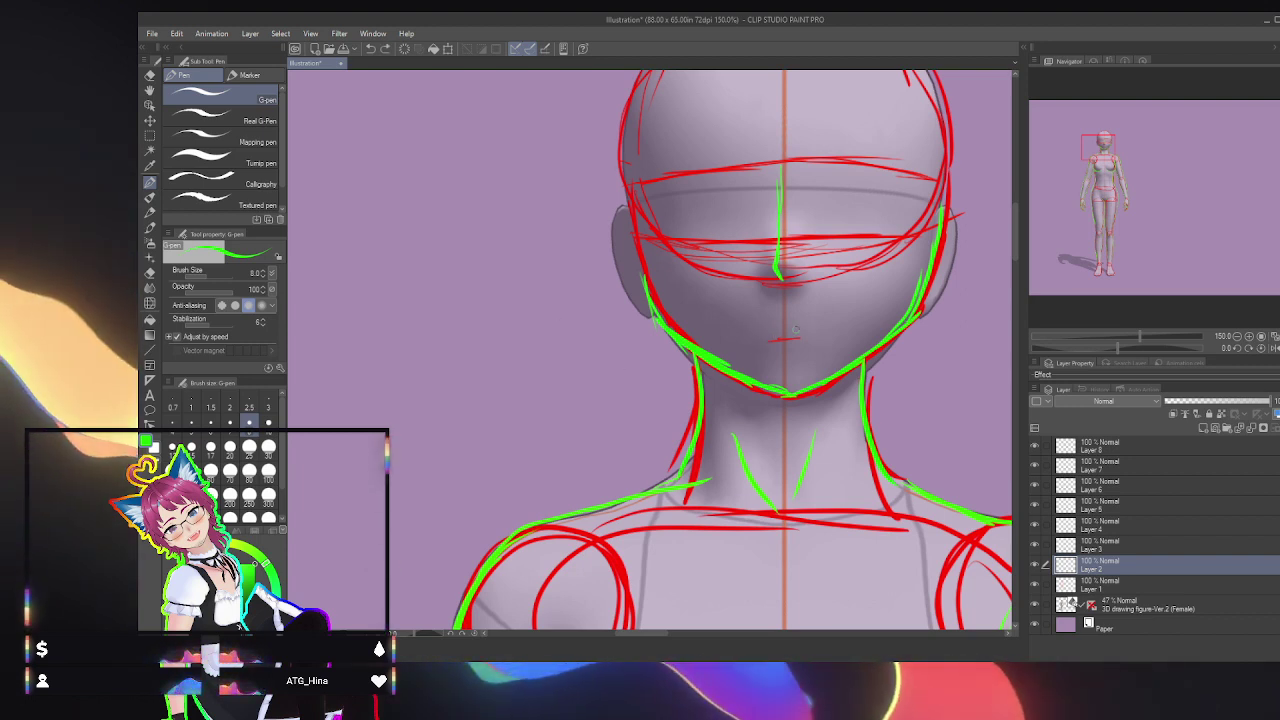
{"action": "left_click_drag", "start_coordinate": [759, 326], "coordinate": [818, 324]}
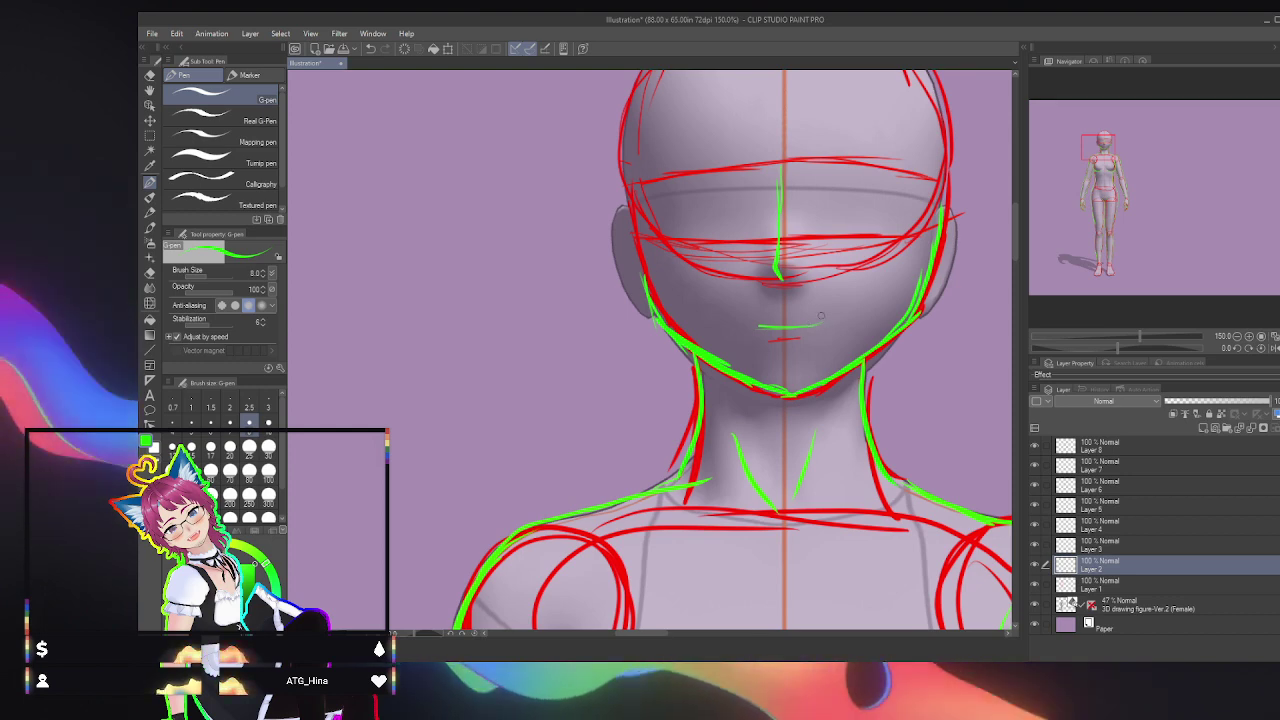
{"action": "left_click_drag", "start_coordinate": [799, 337], "coordinate": [770, 339]}
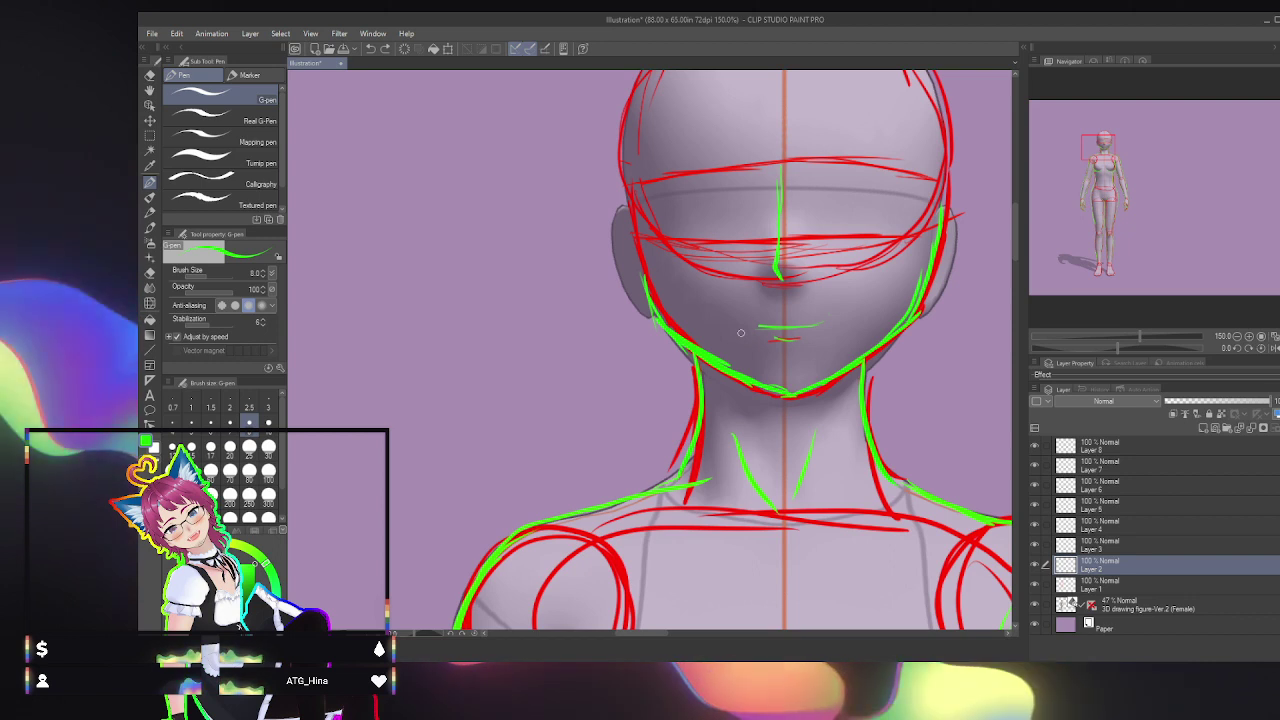
{"action": "key", "text": "ctrl+z"}
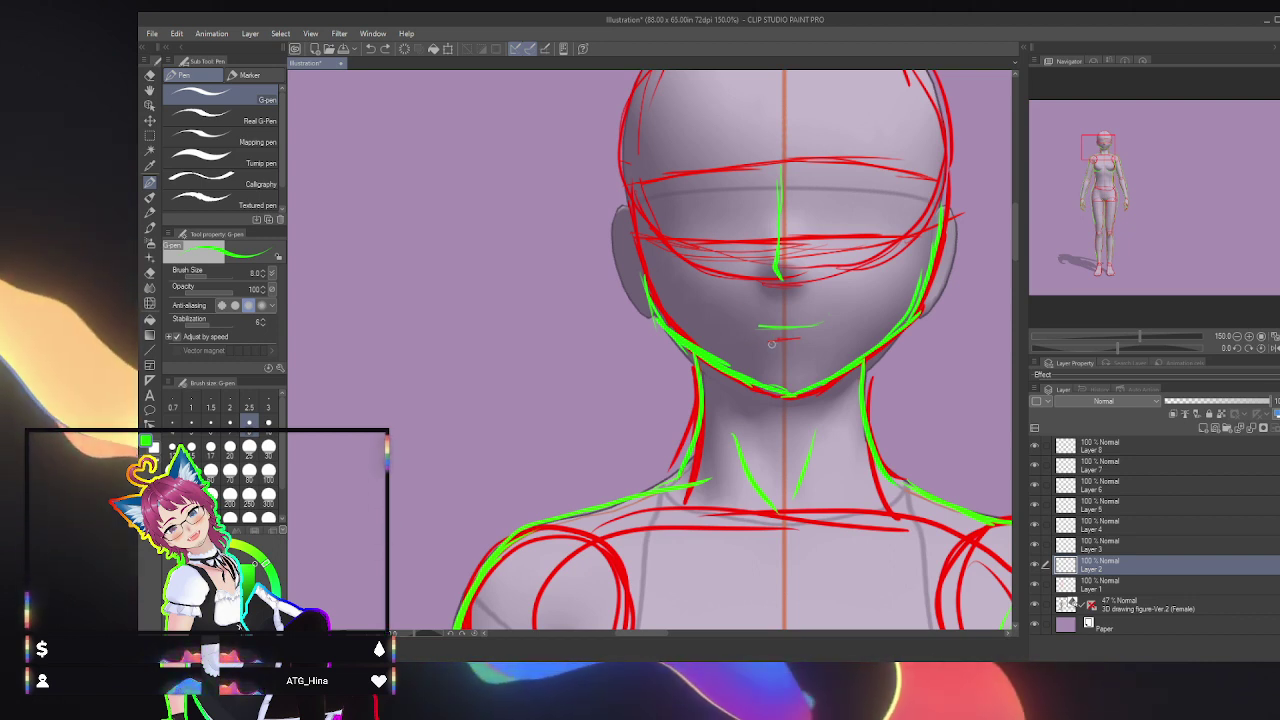
{"action": "mouse_move", "coordinate": [773, 344]}
{"action": "left_mouse_down"}
{"action": "mouse_move", "coordinate": [806, 345]}
{"action": "mouse_move", "coordinate": [778, 326]}
{"action": "left_mouse_up"}
{"action": "key", "text": "ctrl+z"}
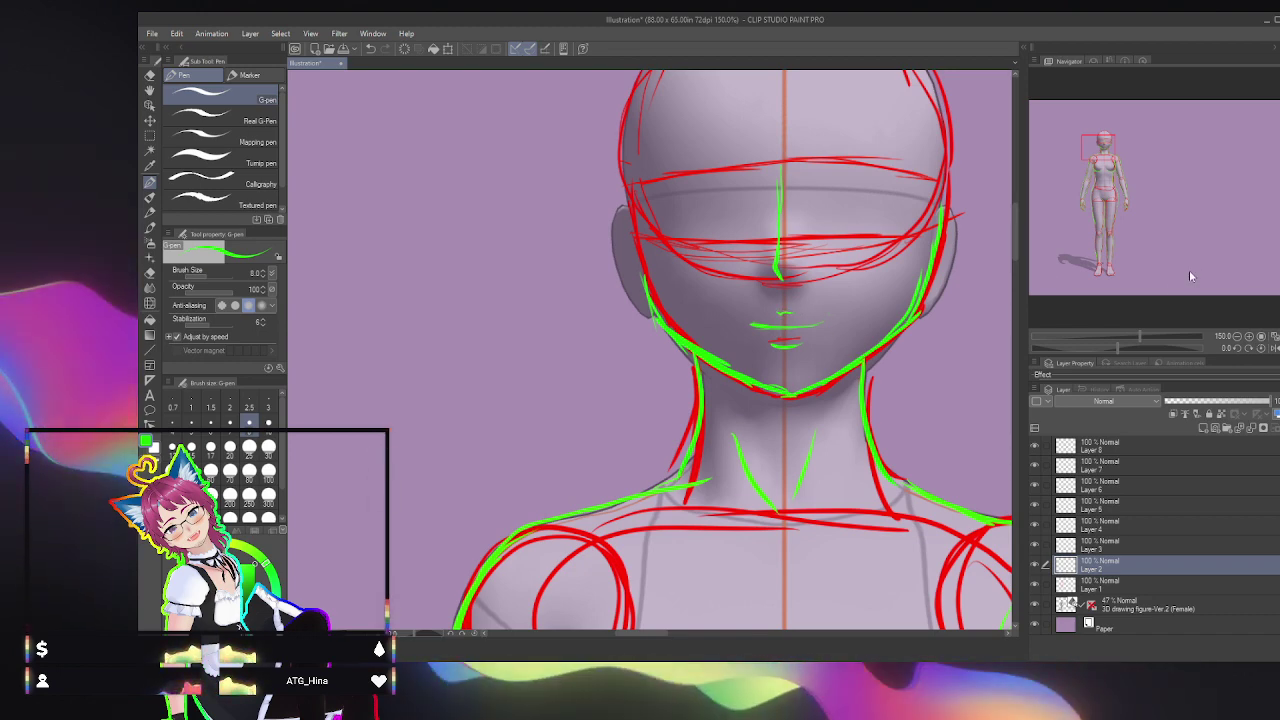
Step: Switch the drawing colour to cyan with the whole head in view
{"action": "left_click_drag", "start_coordinate": [1104, 149], "coordinate": [1110, 143]}
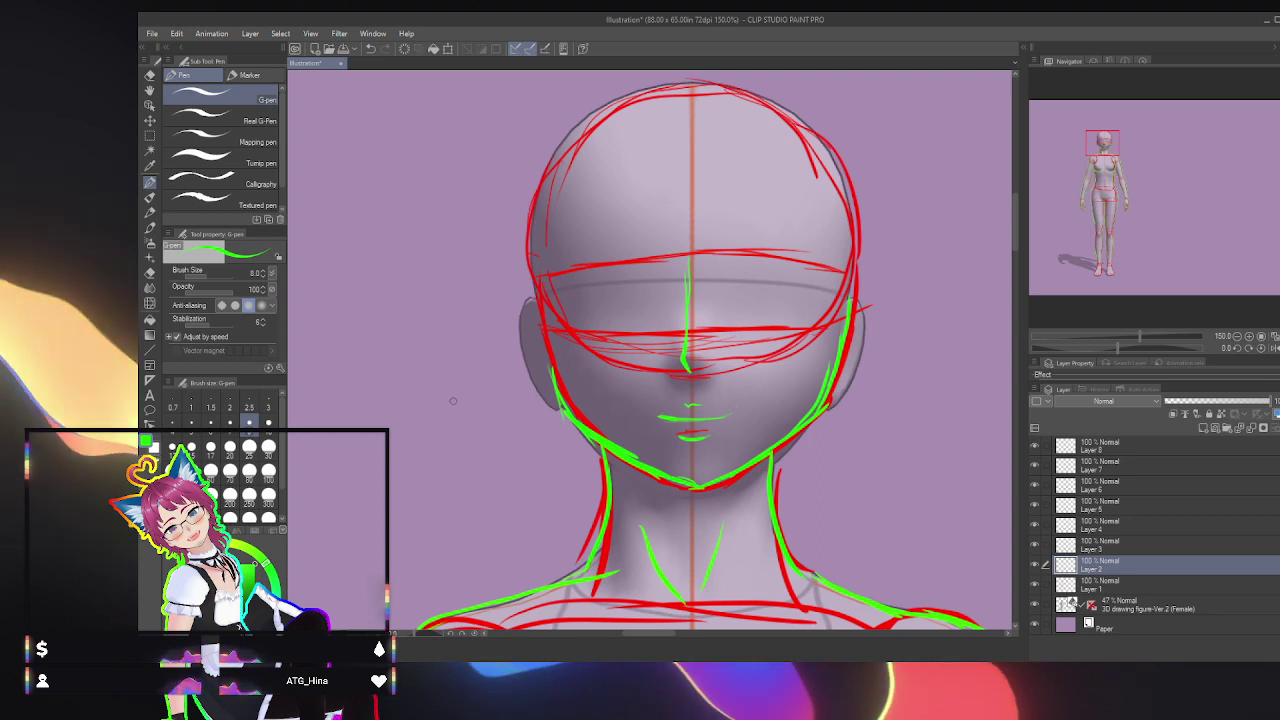
{"action": "left_click", "coordinate": [239, 627]}
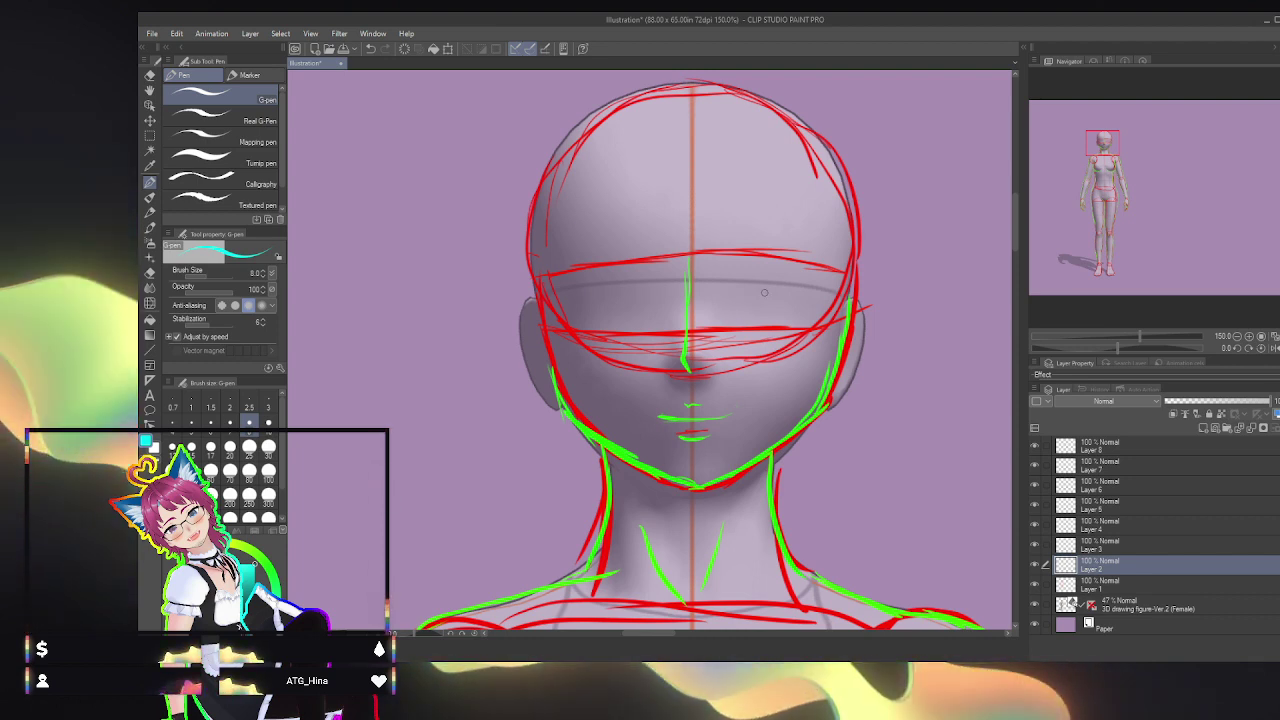
{"action": "mouse_move", "coordinate": [737, 288]}
{"action": "left_mouse_down"}
{"action": "mouse_move", "coordinate": [719, 298]}
{"action": "mouse_move", "coordinate": [800, 301]}
{"action": "left_mouse_up"}
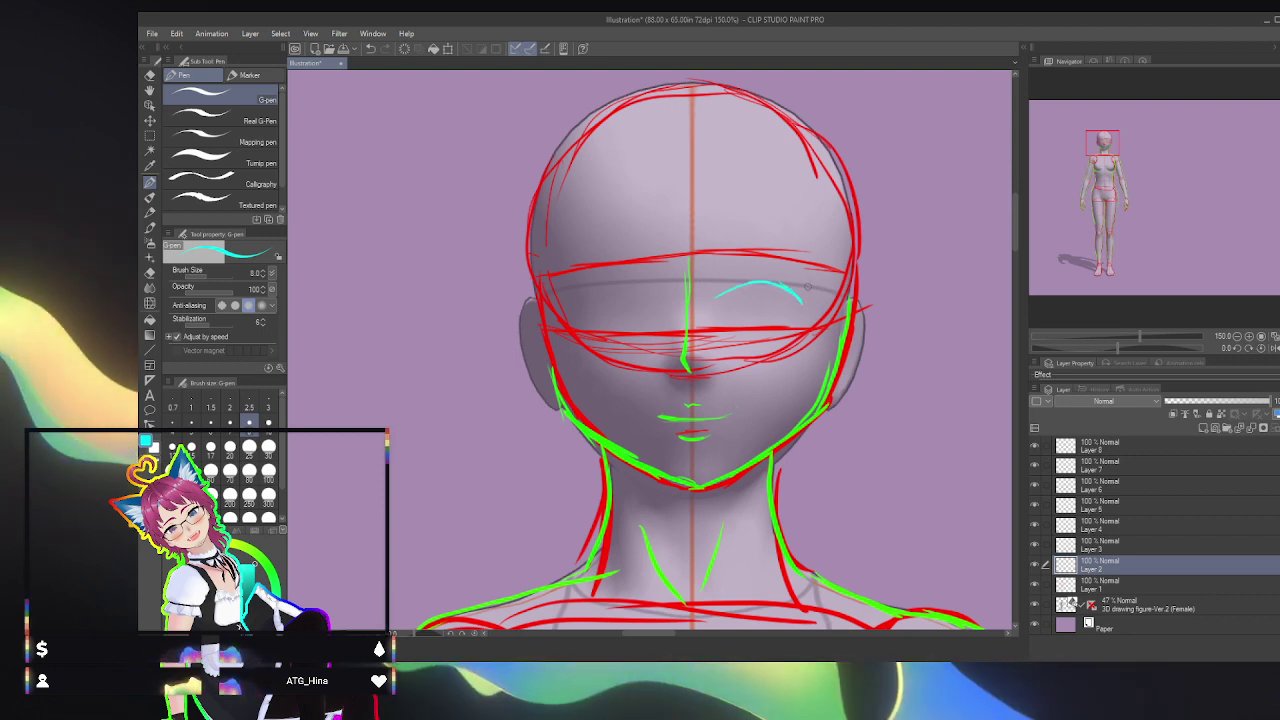
{"action": "key", "text": "ctrl+z"}
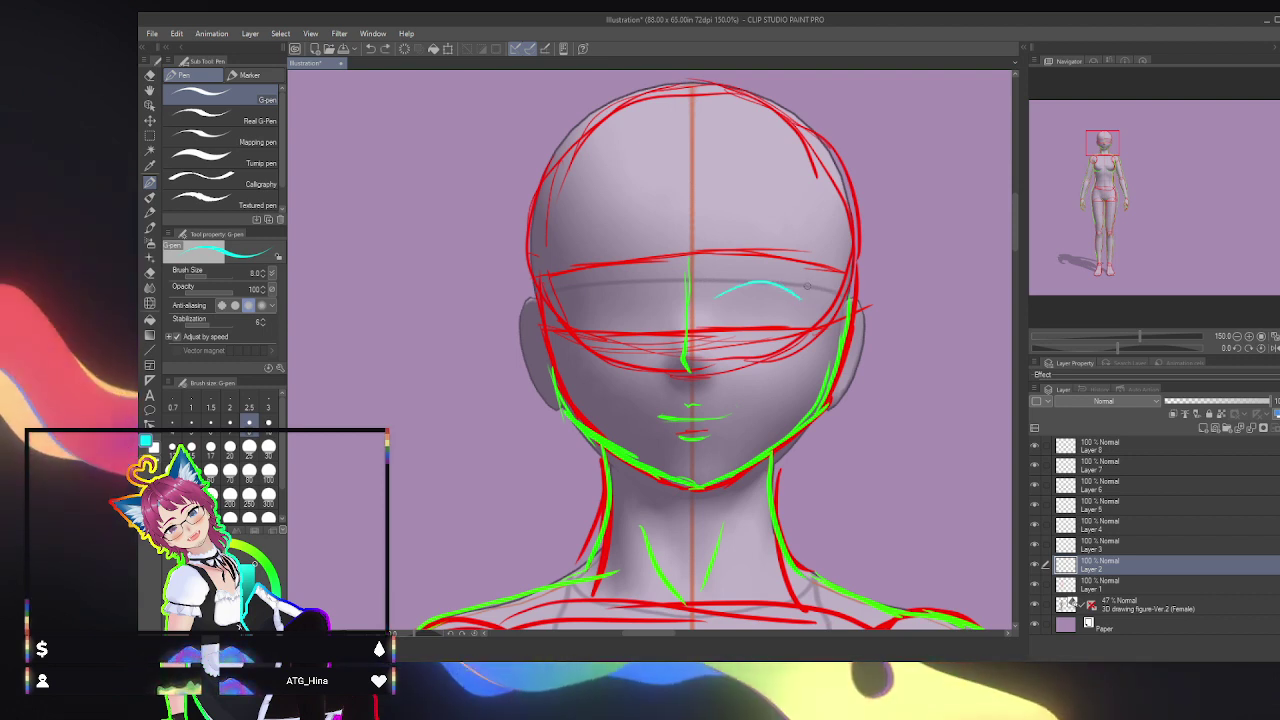
{"action": "key", "text": "ctrl+z"}
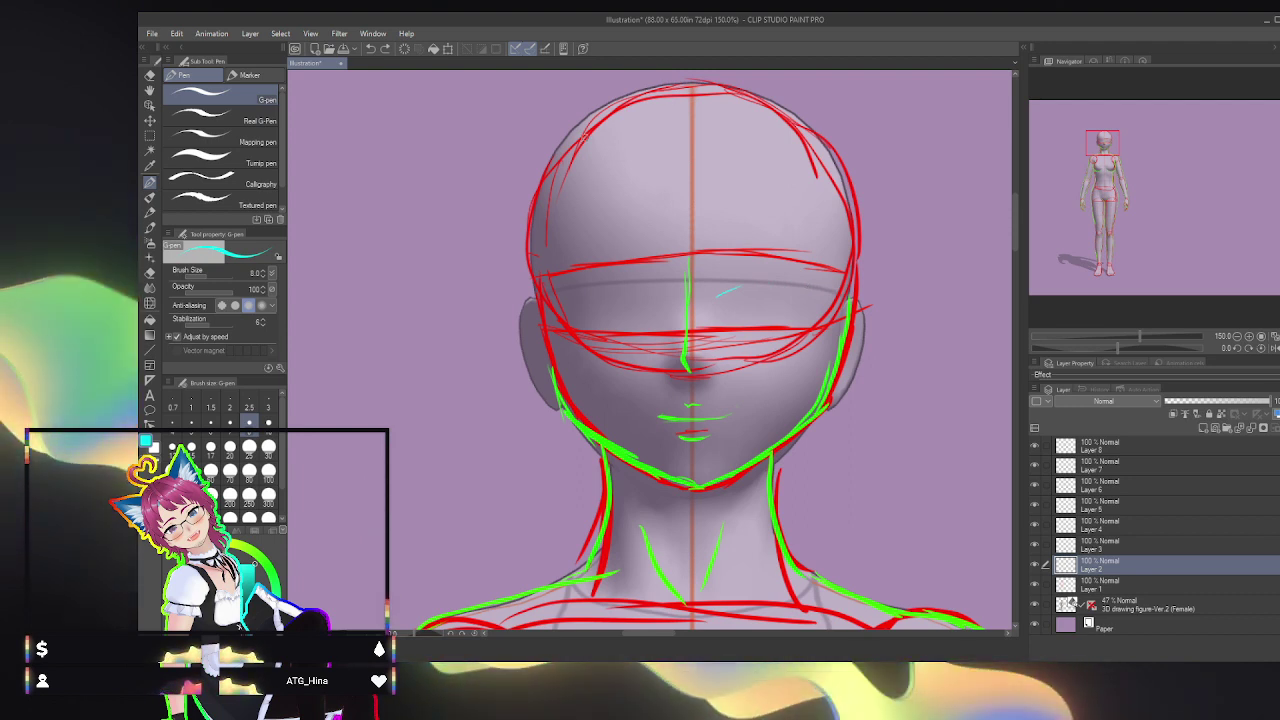
{"action": "key", "text": "ctrl+z"}
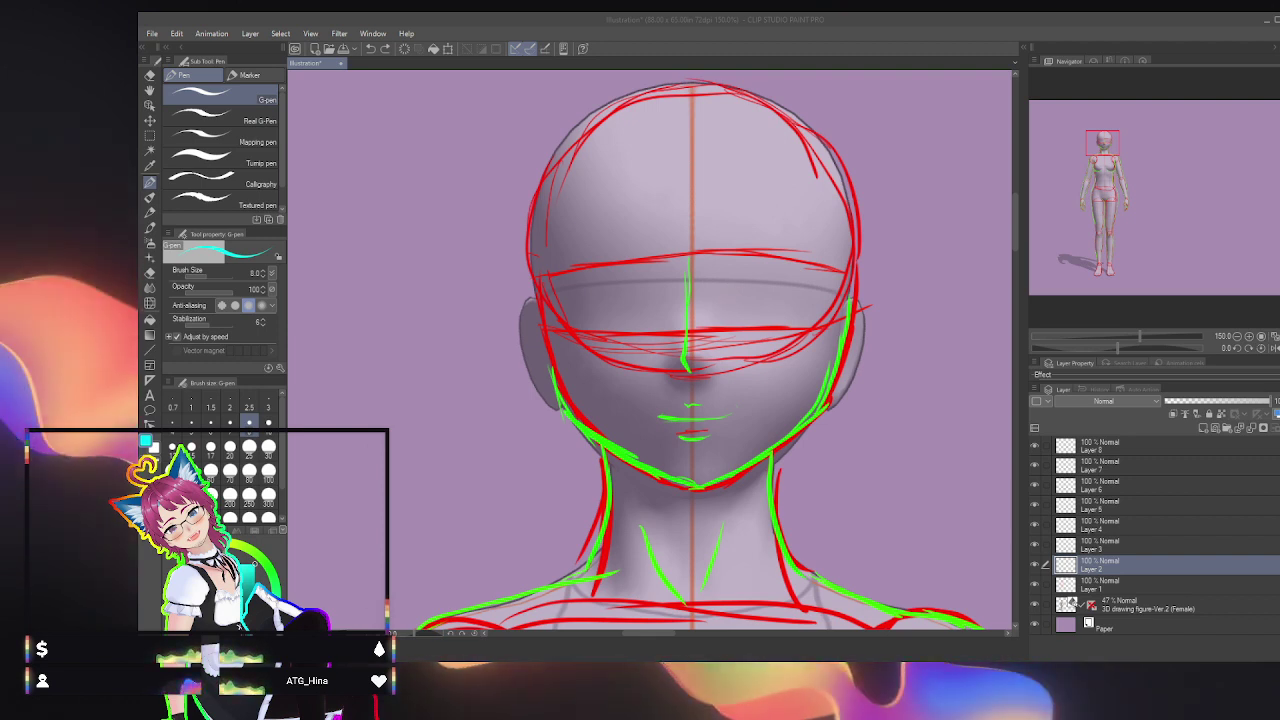
{"action": "key", "text": "alt+Tab"}
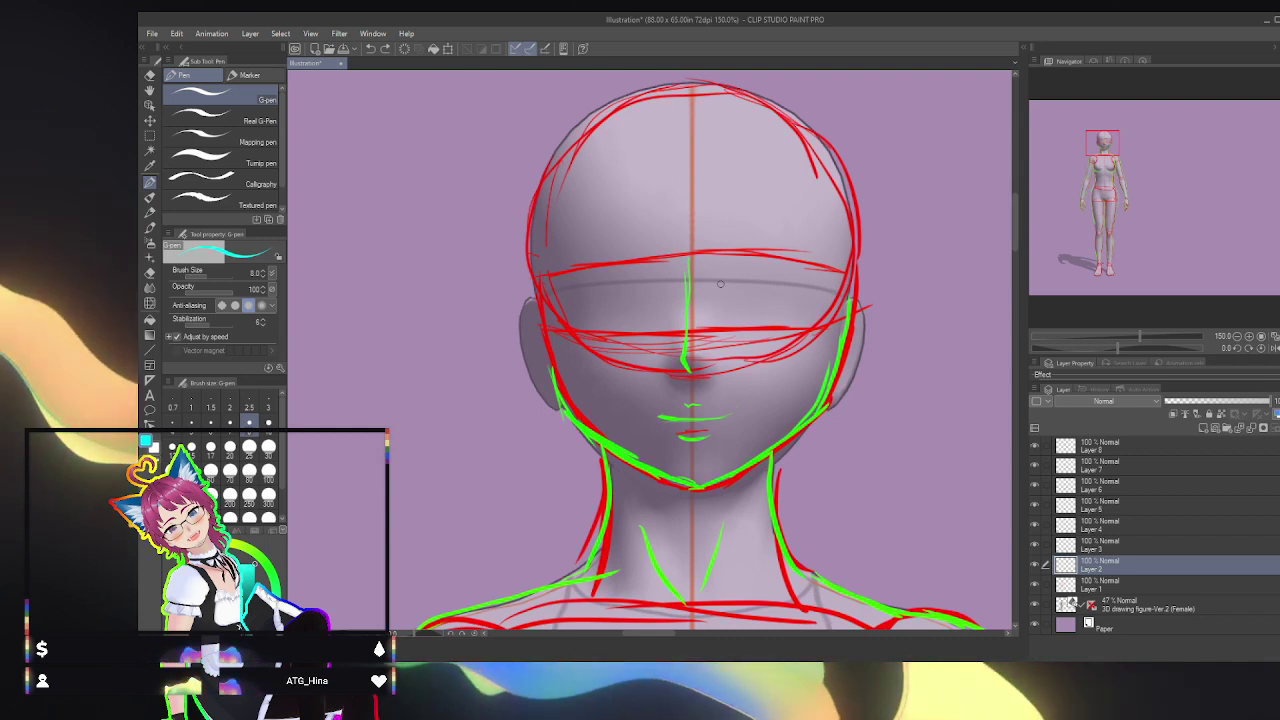
{"action": "mouse_move", "coordinate": [730, 278]}
{"action": "left_mouse_down"}
{"action": "mouse_move", "coordinate": [786, 269]}
{"action": "mouse_move", "coordinate": [805, 296]}
{"action": "left_mouse_up"}
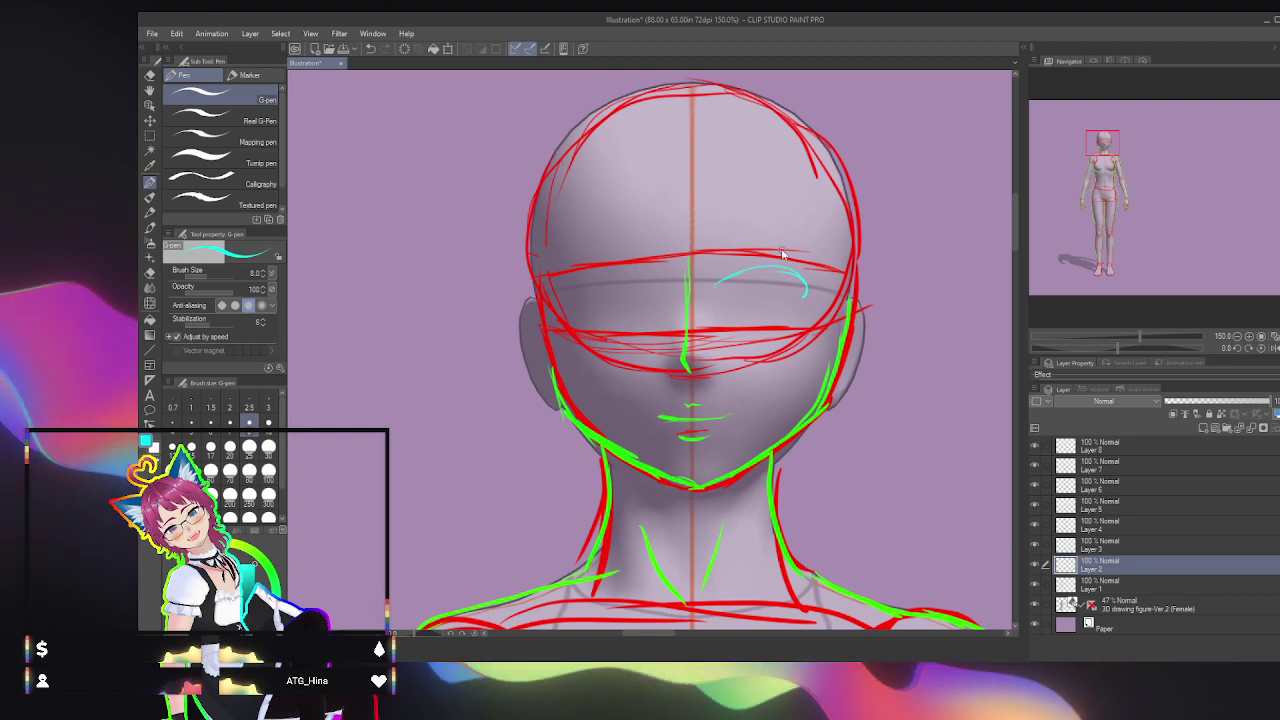
{"action": "key", "text": "ctrl+z"}
{"action": "key", "text": "ctrl+z"}
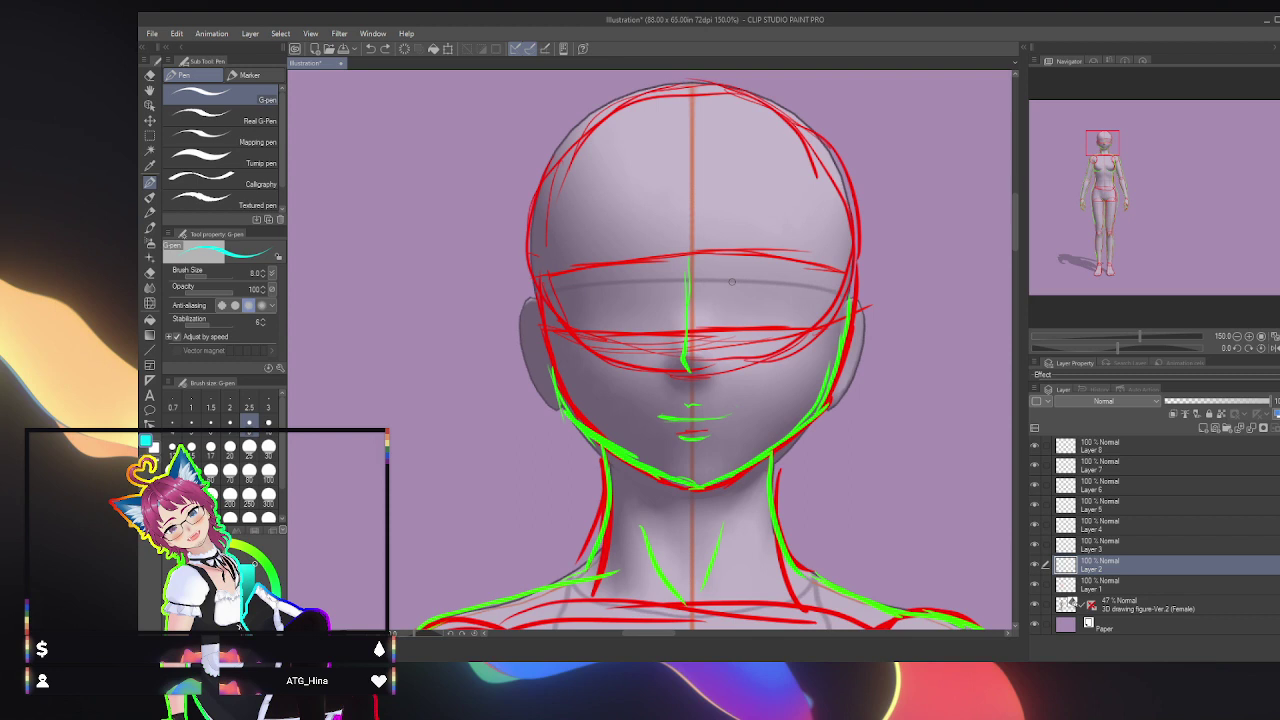
Step: Sketch both eyes in cyan, each with an arched upper lid and a short lower lid line
{"action": "left_click_drag", "start_coordinate": [726, 284], "coordinate": [815, 300]}
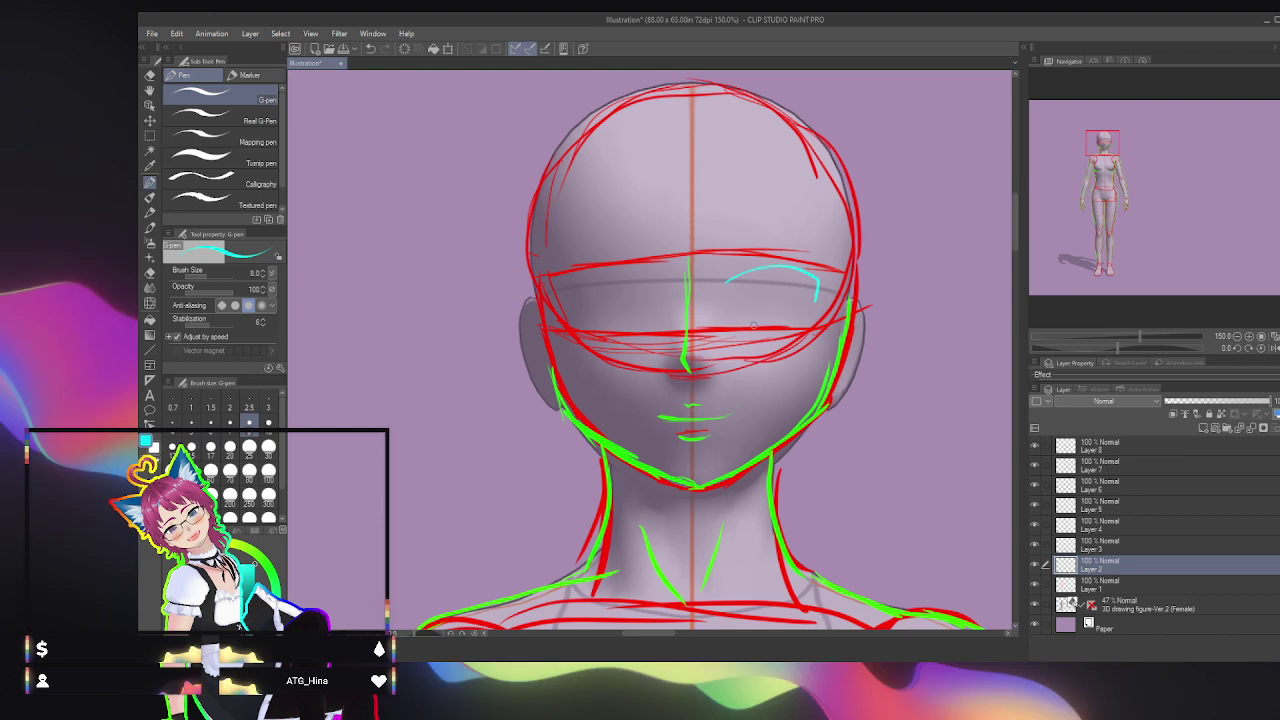
{"action": "left_click_drag", "start_coordinate": [754, 323], "coordinate": [795, 320]}
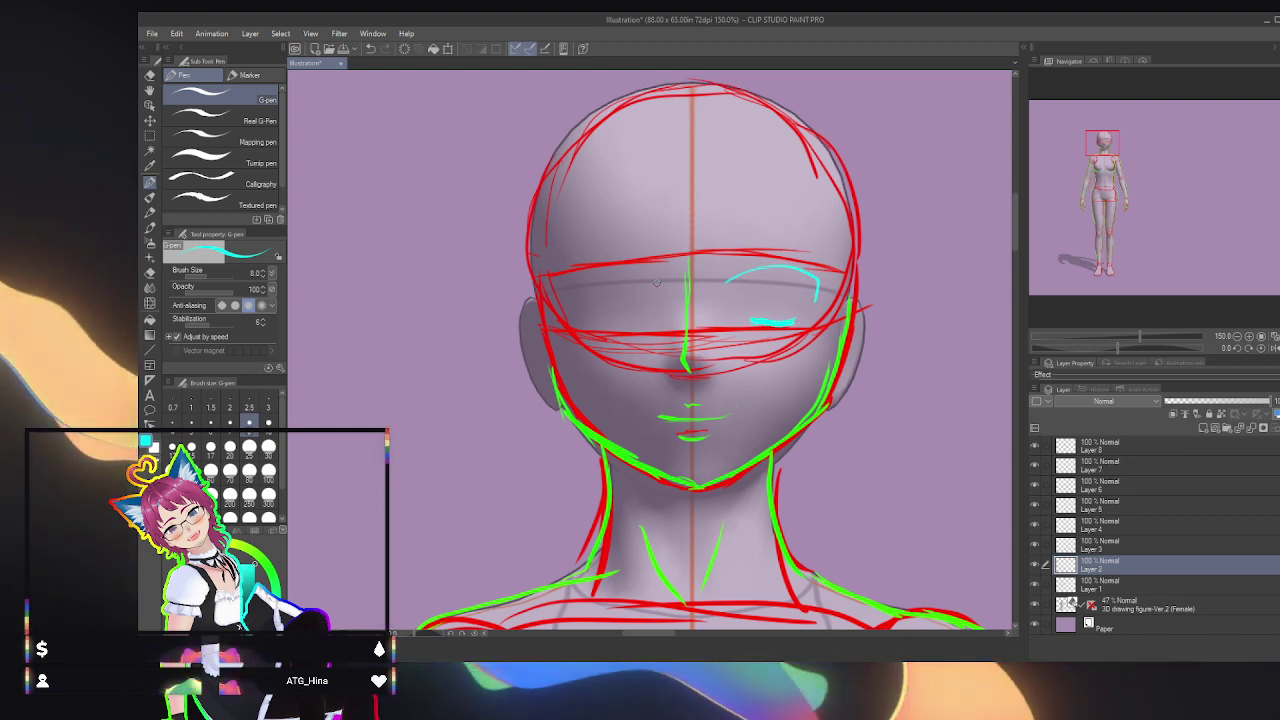
{"action": "mouse_move", "coordinate": [657, 283]}
{"action": "left_mouse_down"}
{"action": "mouse_move", "coordinate": [572, 283]}
{"action": "mouse_move", "coordinate": [638, 331]}
{"action": "mouse_move", "coordinate": [622, 330]}
{"action": "left_mouse_up"}
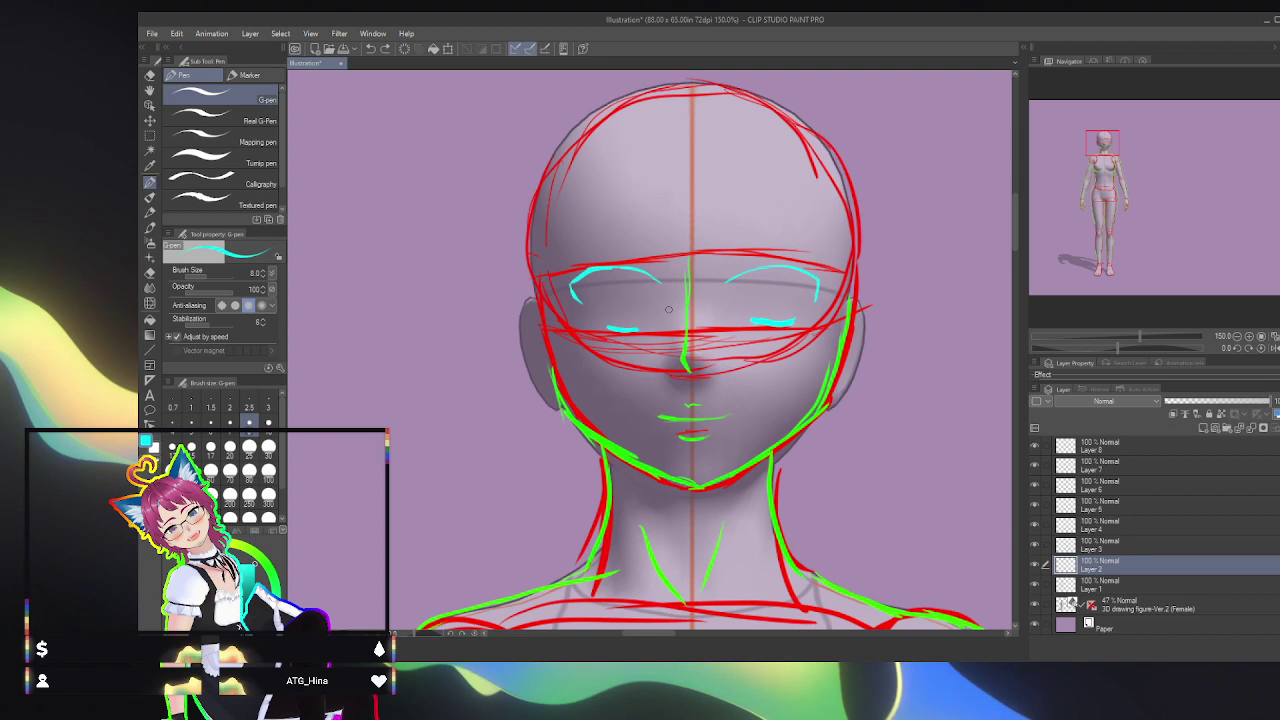
Step: Rework the upper lid of the right-hand eye with additional cyan strokes, undoing the unwanted ones
{"action": "left_click_drag", "start_coordinate": [723, 281], "coordinate": [780, 270]}
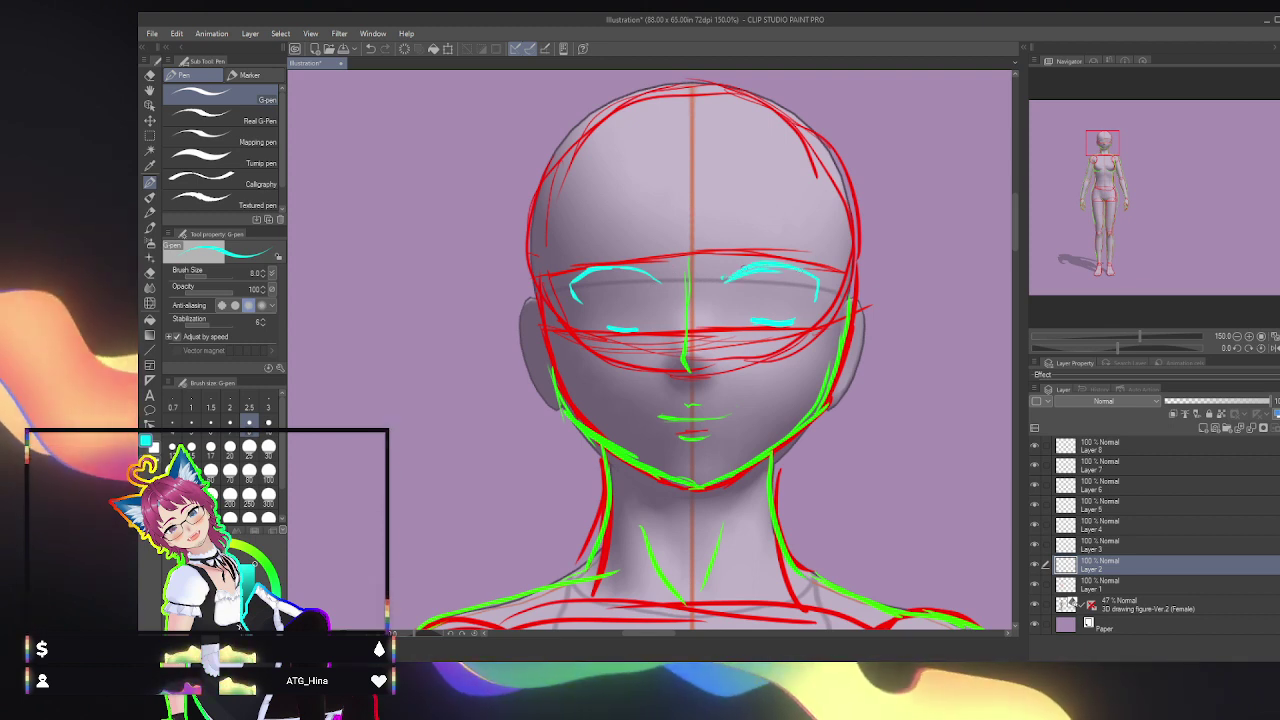
{"action": "key", "text": "ctrl+z"}
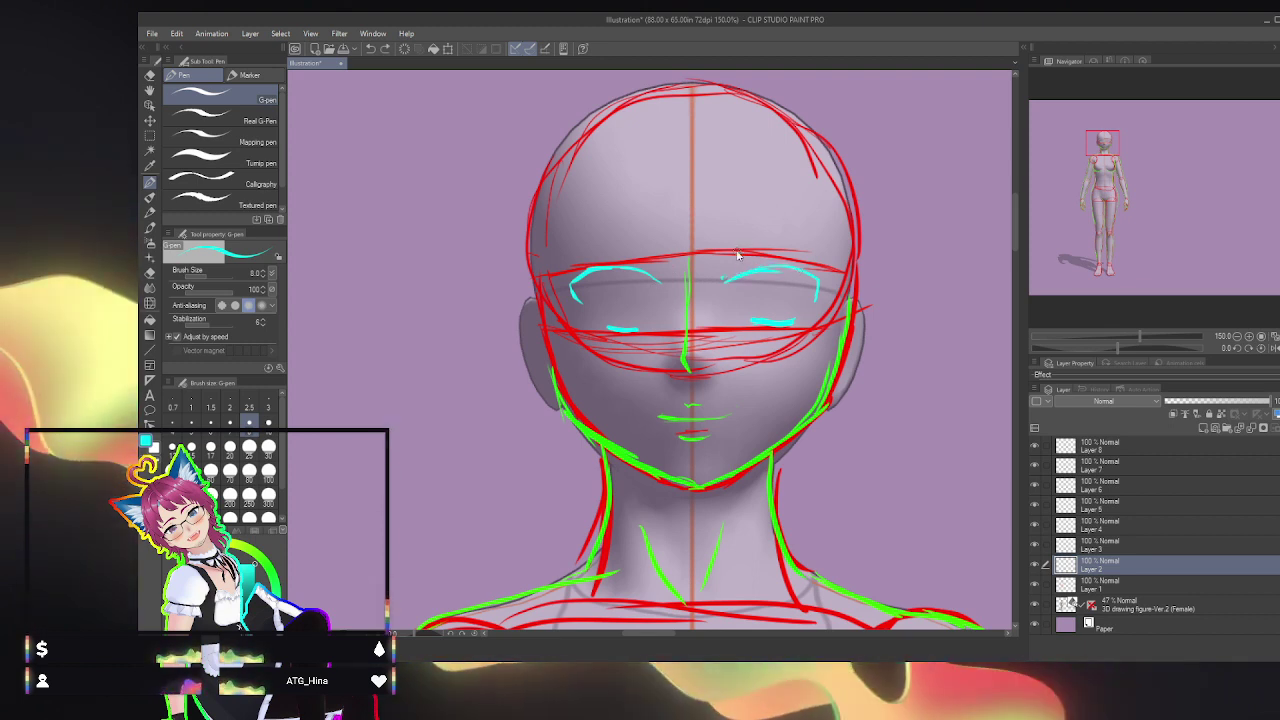
{"action": "key", "text": "ctrl+z"}
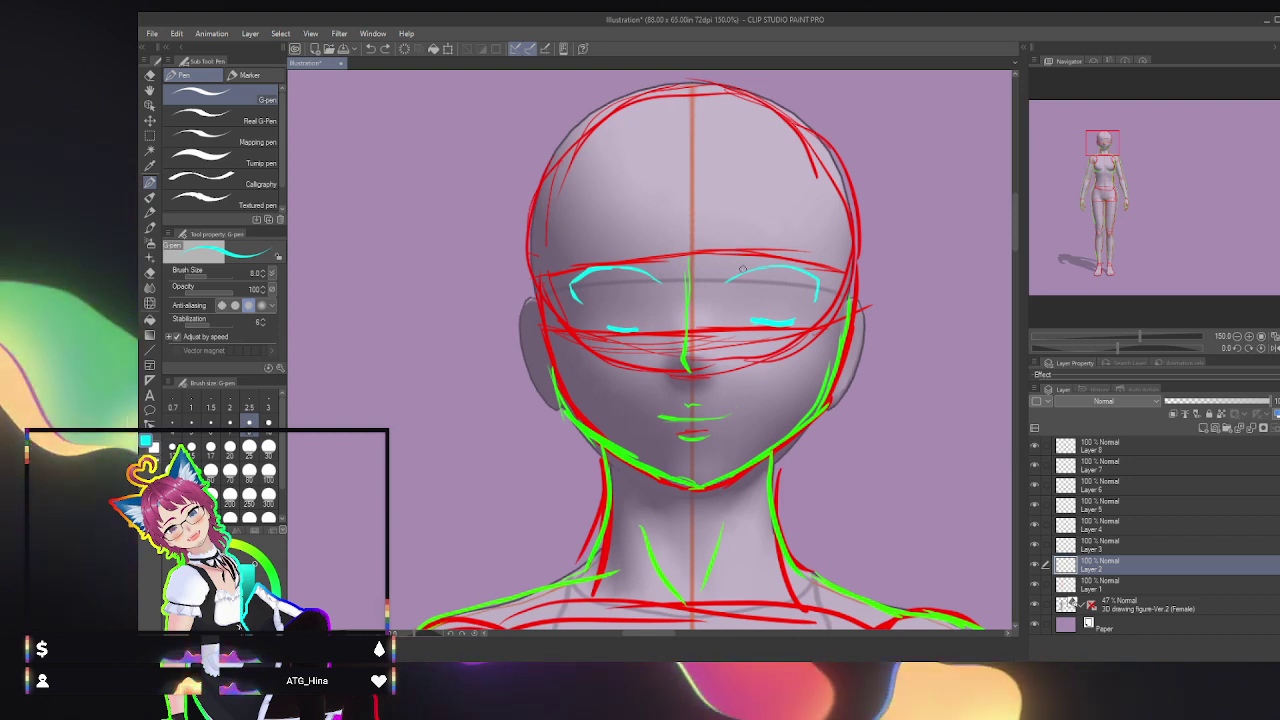
{"action": "left_click_drag", "start_coordinate": [730, 272], "coordinate": [806, 265]}
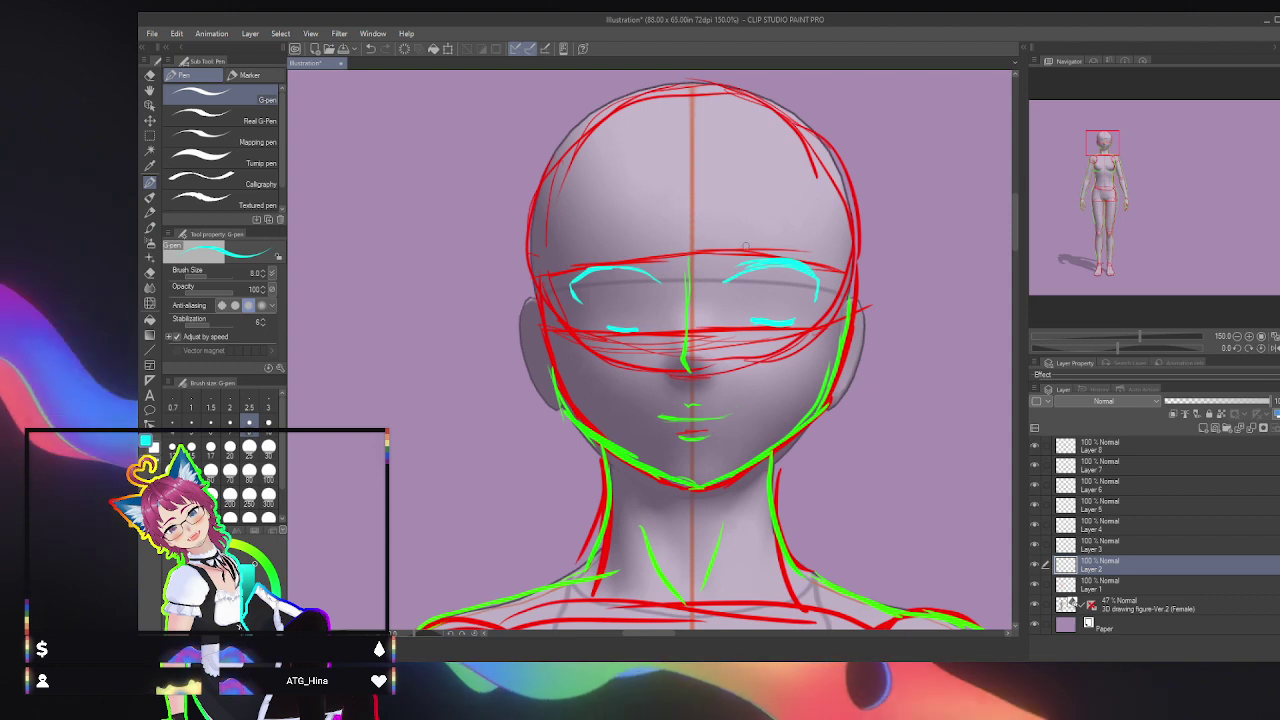
{"action": "key", "text": "ctrl+z"}
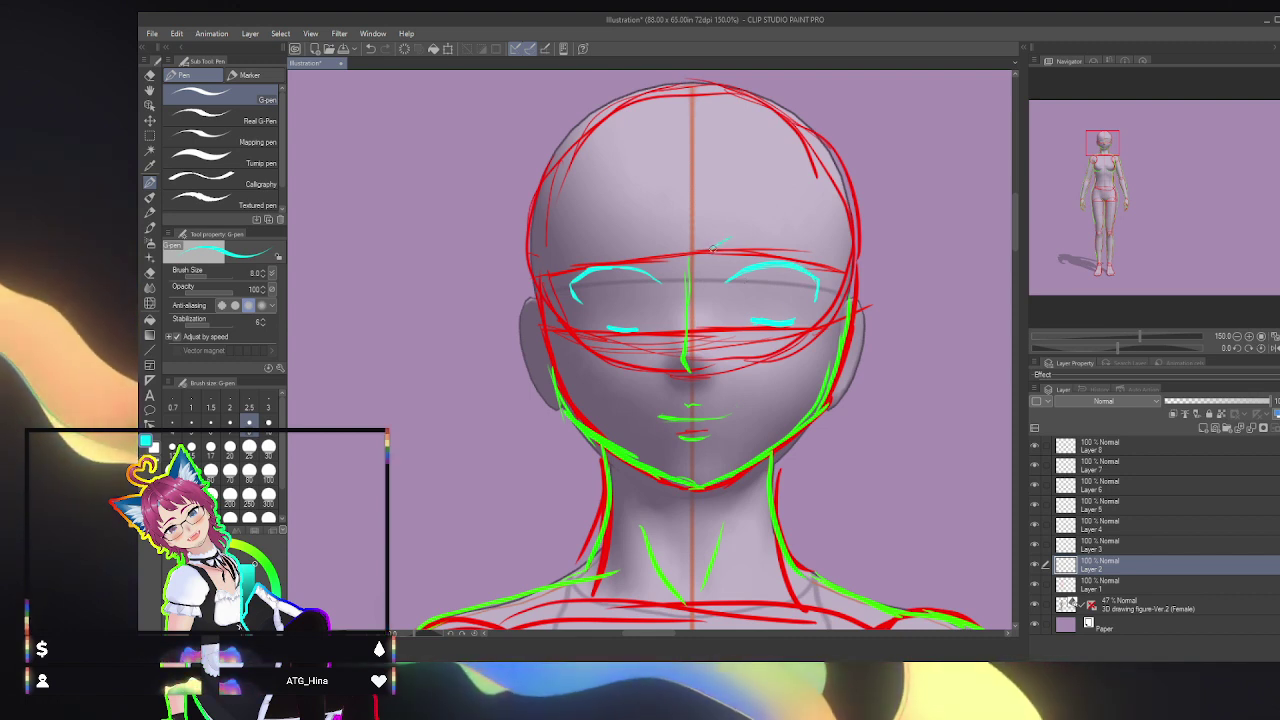
Step: Sketch a slanted cyan eyebrow above each eye, redoing the right-hand one as a shorter shape
{"action": "left_click_drag", "start_coordinate": [713, 248], "coordinate": [818, 233]}
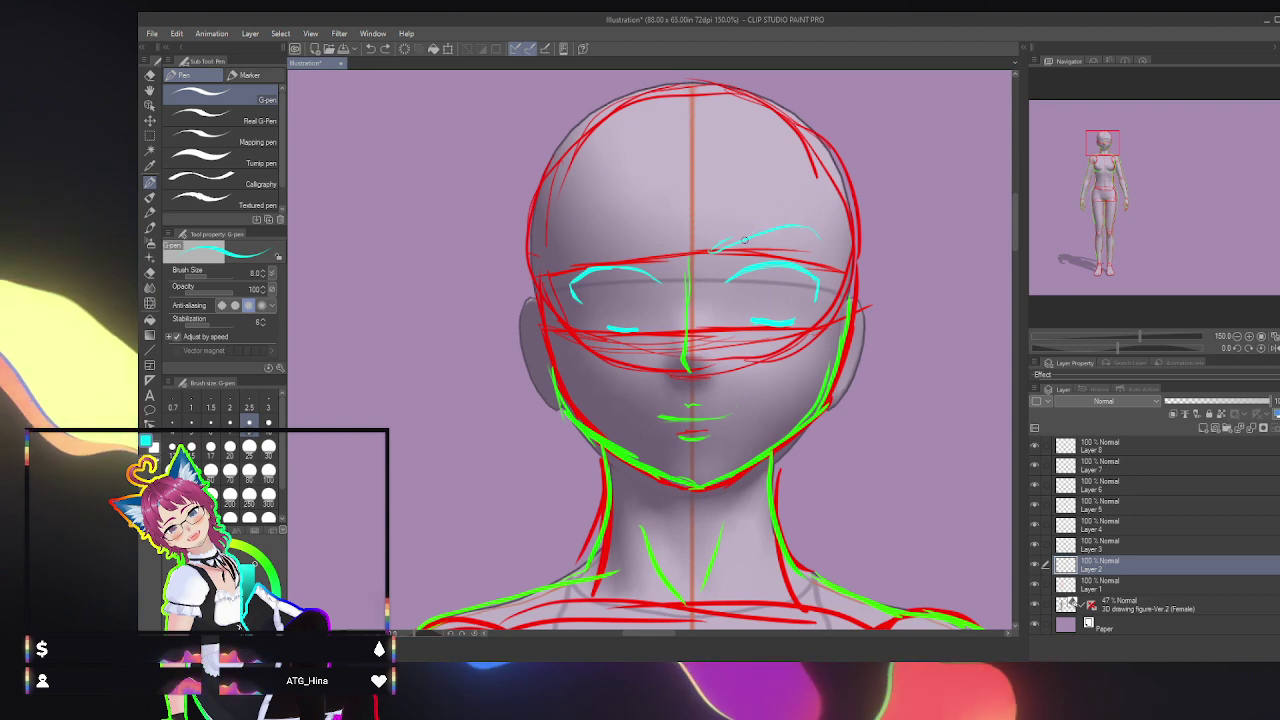
{"action": "key", "text": "ctrl+z"}
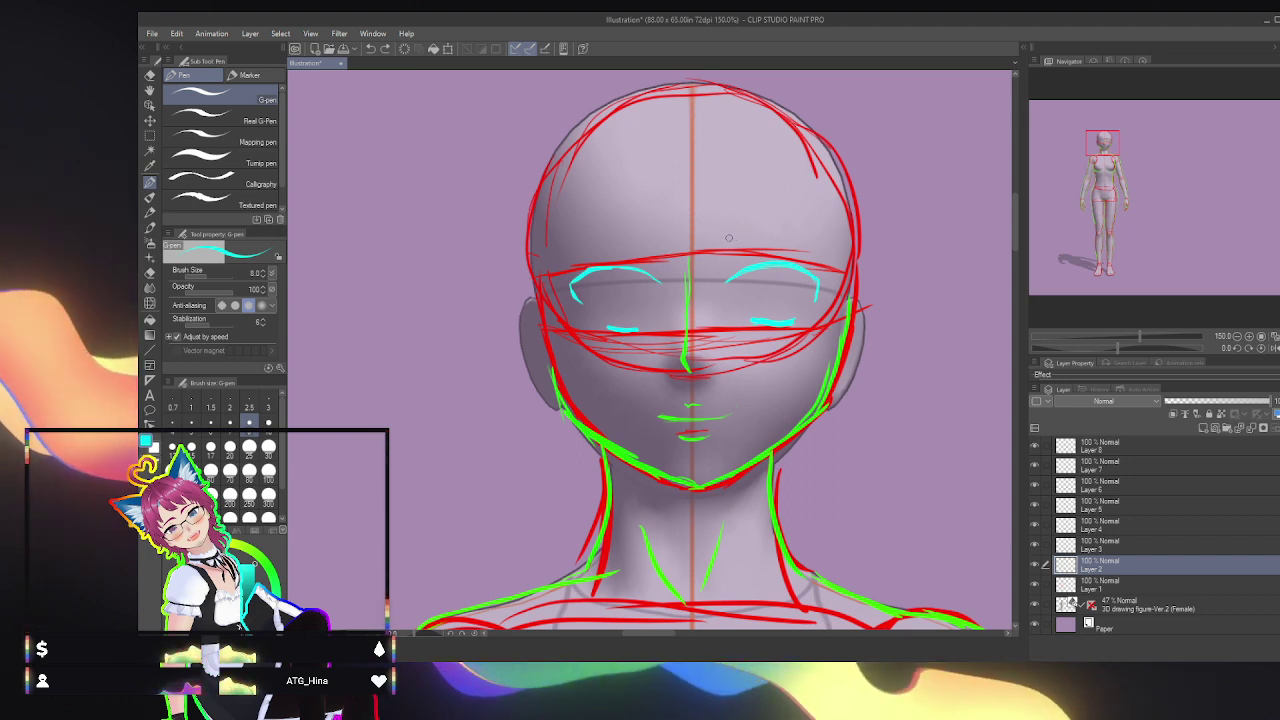
{"action": "left_click_drag", "start_coordinate": [731, 243], "coordinate": [778, 225]}
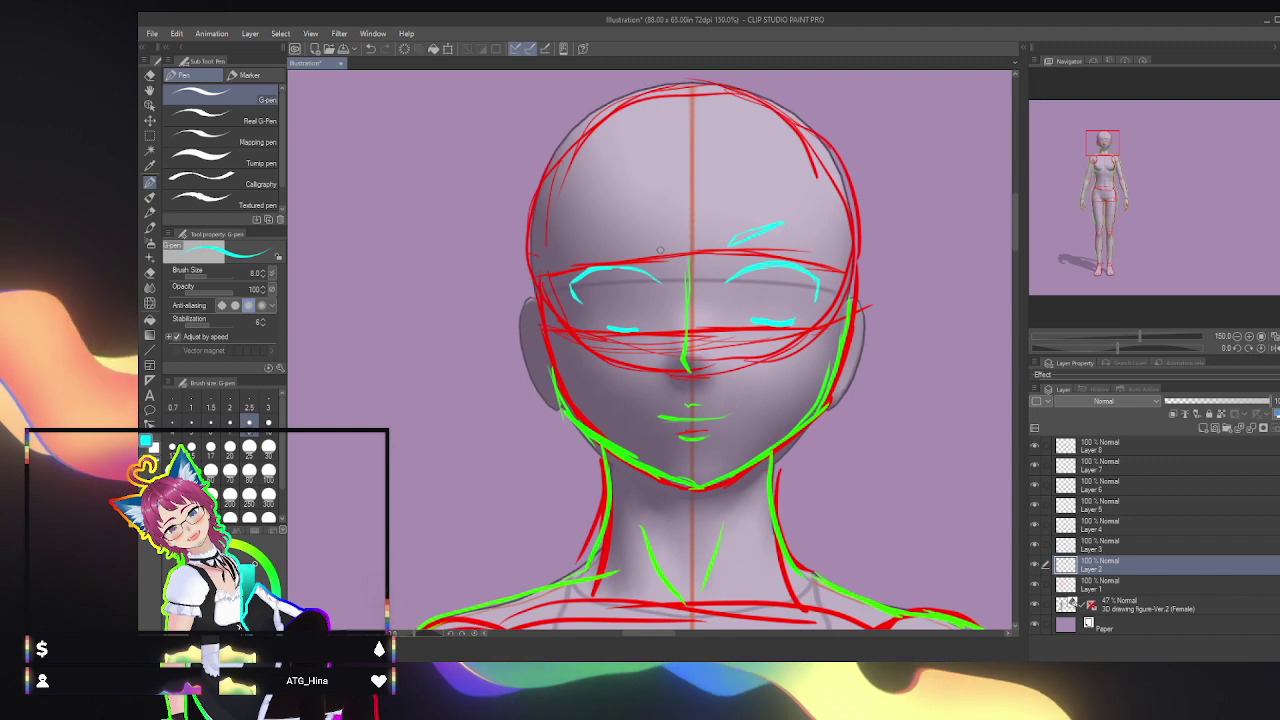
{"action": "left_click_drag", "start_coordinate": [659, 245], "coordinate": [609, 238]}
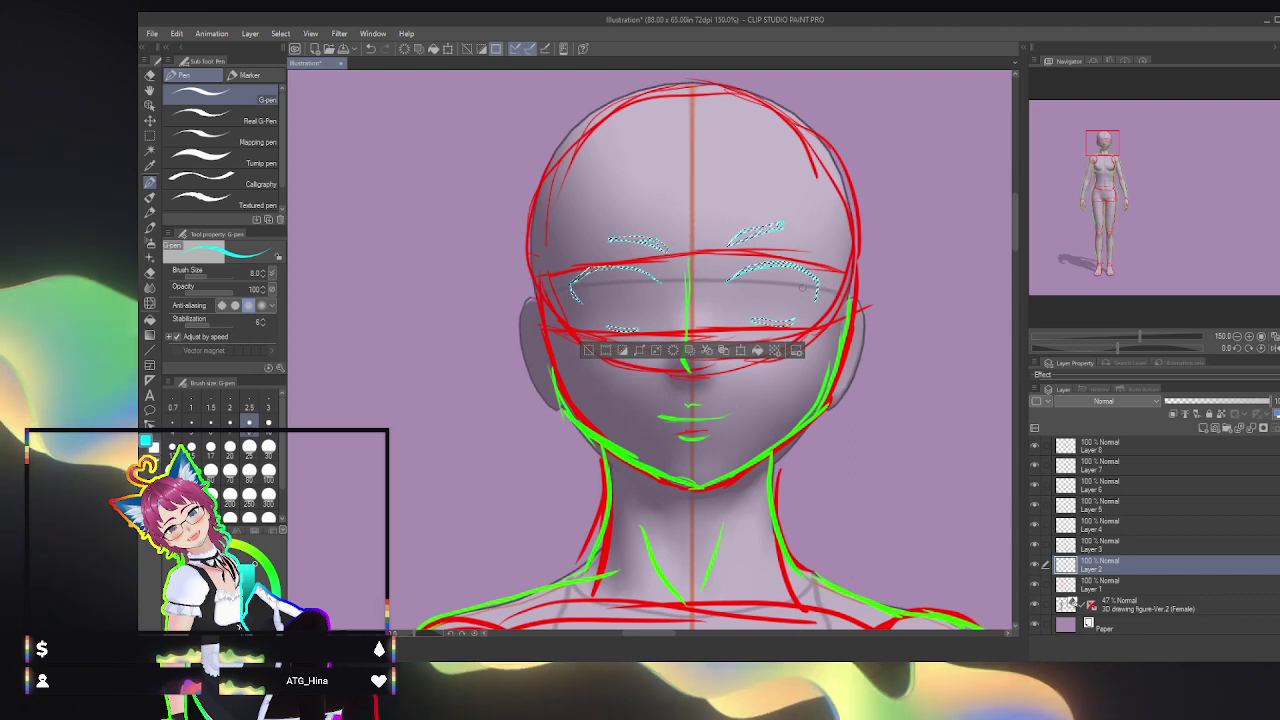
Step: Paste the selected cyan eye and eyebrow lines above Layer 3, clear the selection and merge them into Layer 3
{"action": "left_click", "coordinate": [1133, 542]}
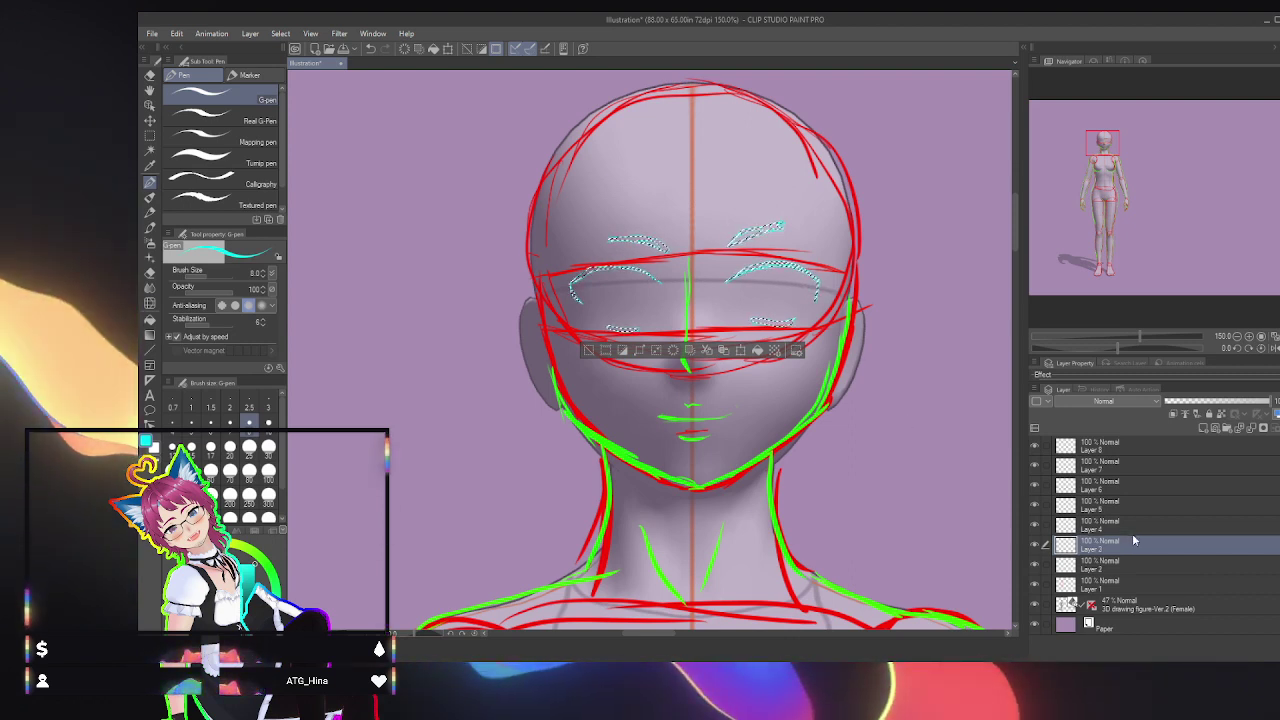
{"action": "key", "text": "ctrl+v"}
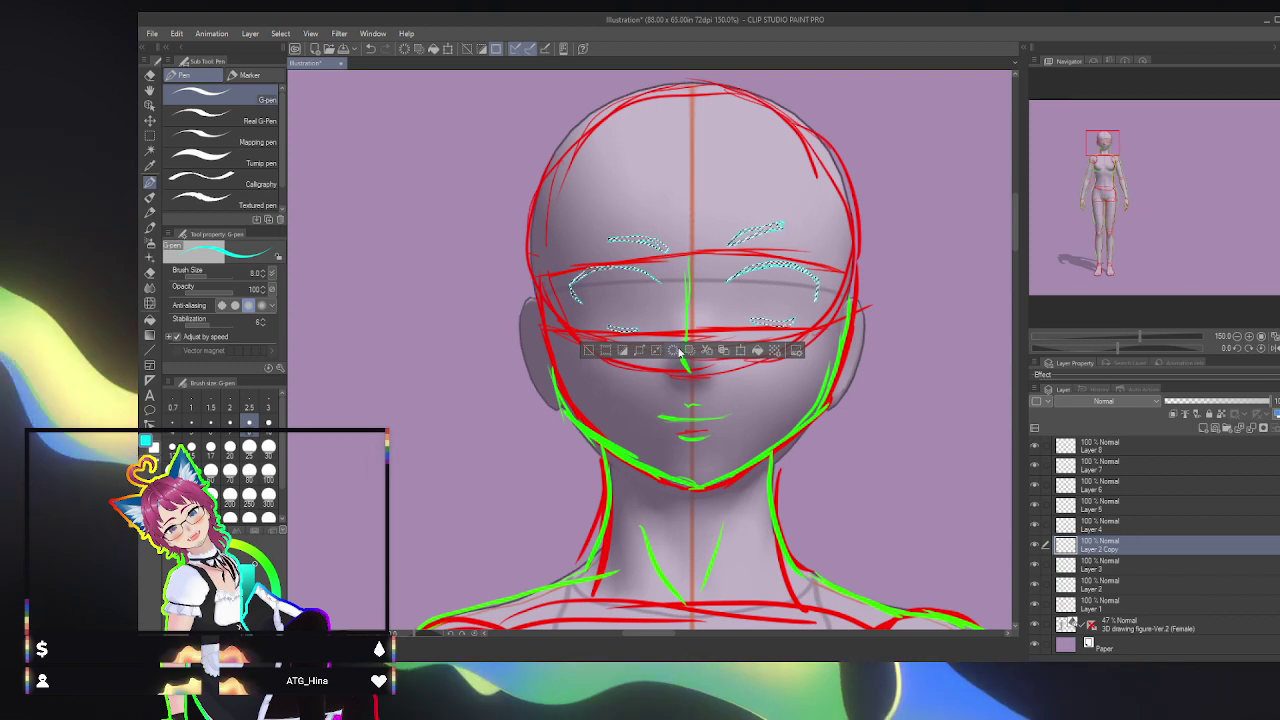
{"action": "left_click", "coordinate": [589, 353]}
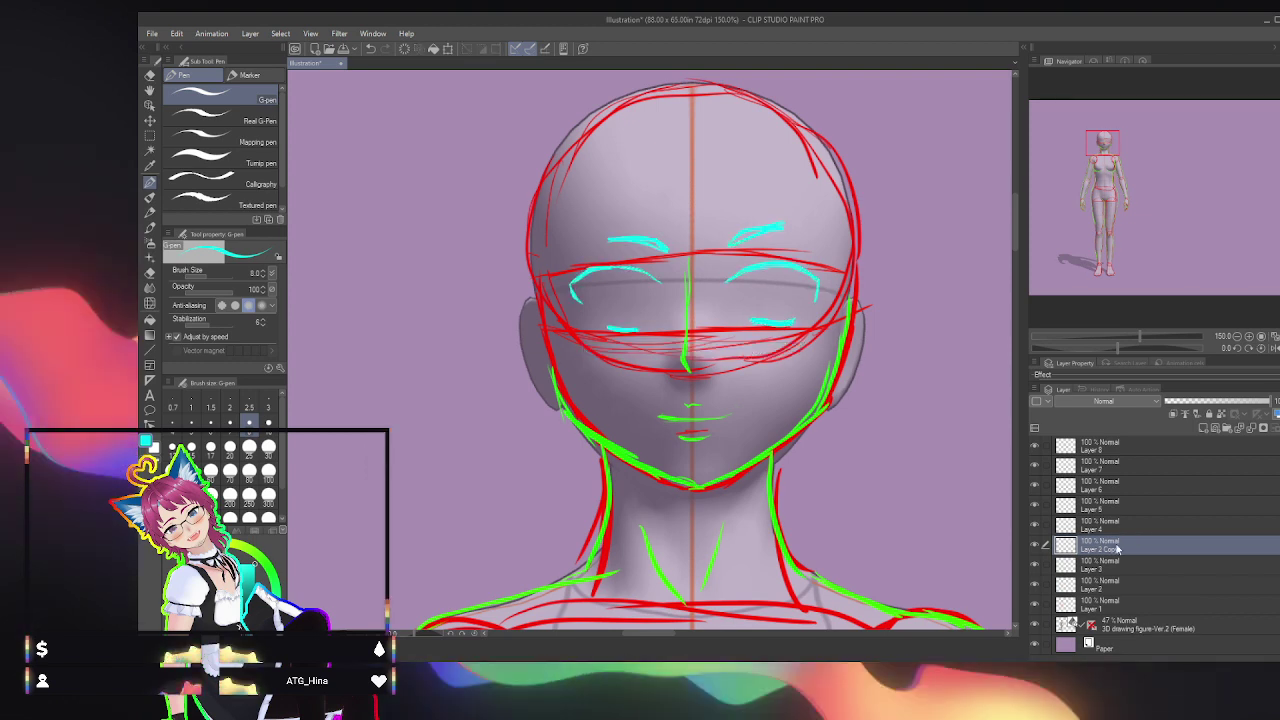
{"action": "key", "text": "ctrl+e"}
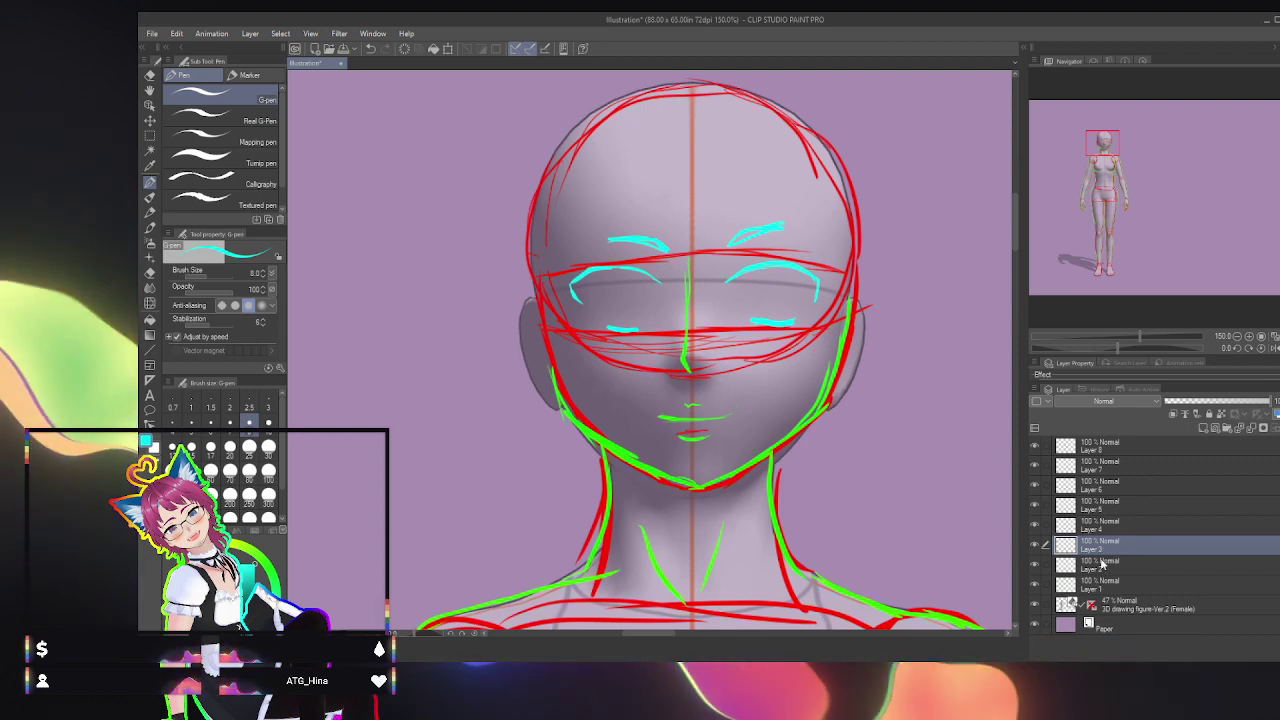
Step: Sketch a long pointed elf ear in green on each side of the head on Layer 2
{"action": "left_click", "coordinate": [1100, 566]}
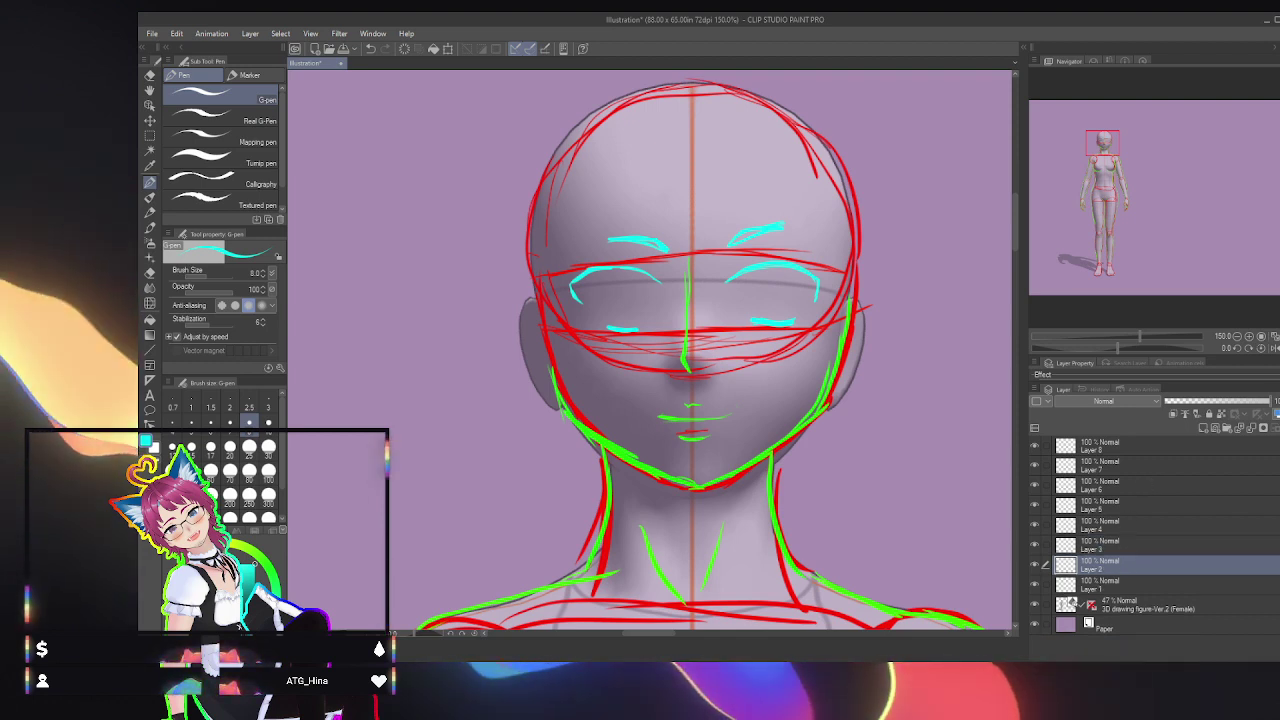
{"action": "left_click", "coordinate": [266, 564]}
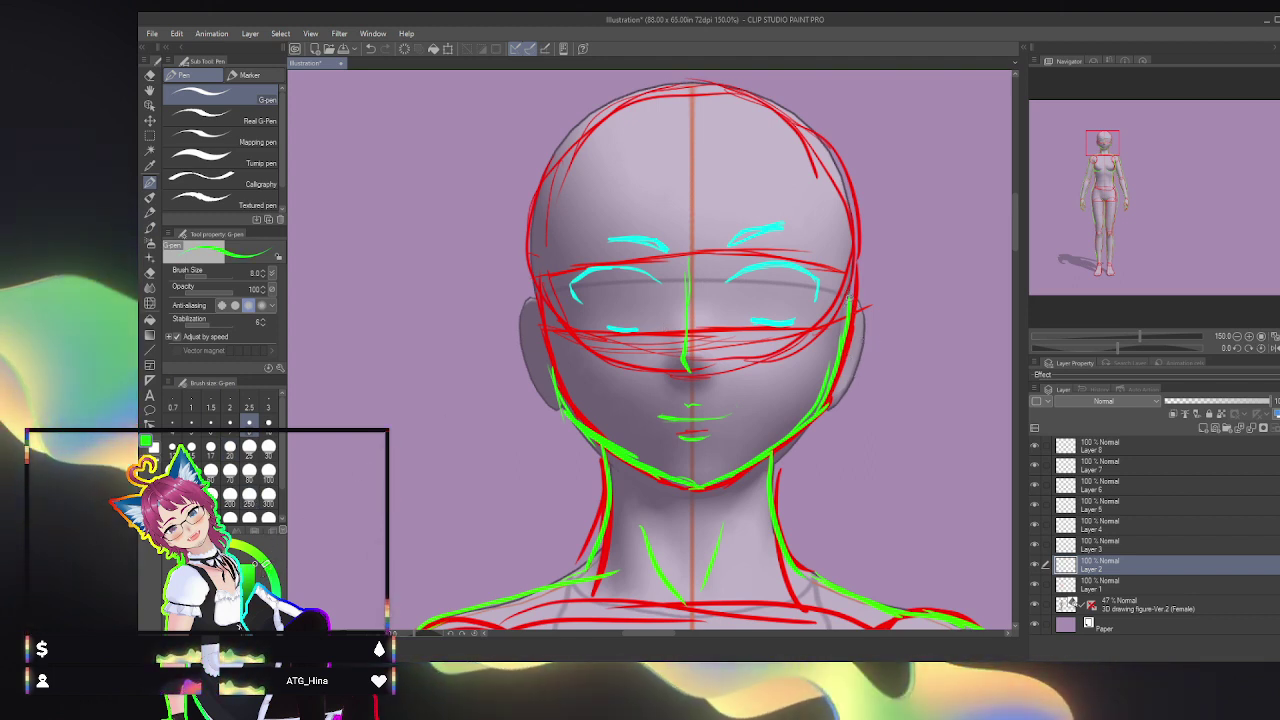
{"action": "mouse_move", "coordinate": [850, 298]}
{"action": "left_mouse_down"}
{"action": "mouse_move", "coordinate": [883, 266]}
{"action": "mouse_move", "coordinate": [948, 243]}
{"action": "mouse_move", "coordinate": [914, 288]}
{"action": "left_mouse_up"}
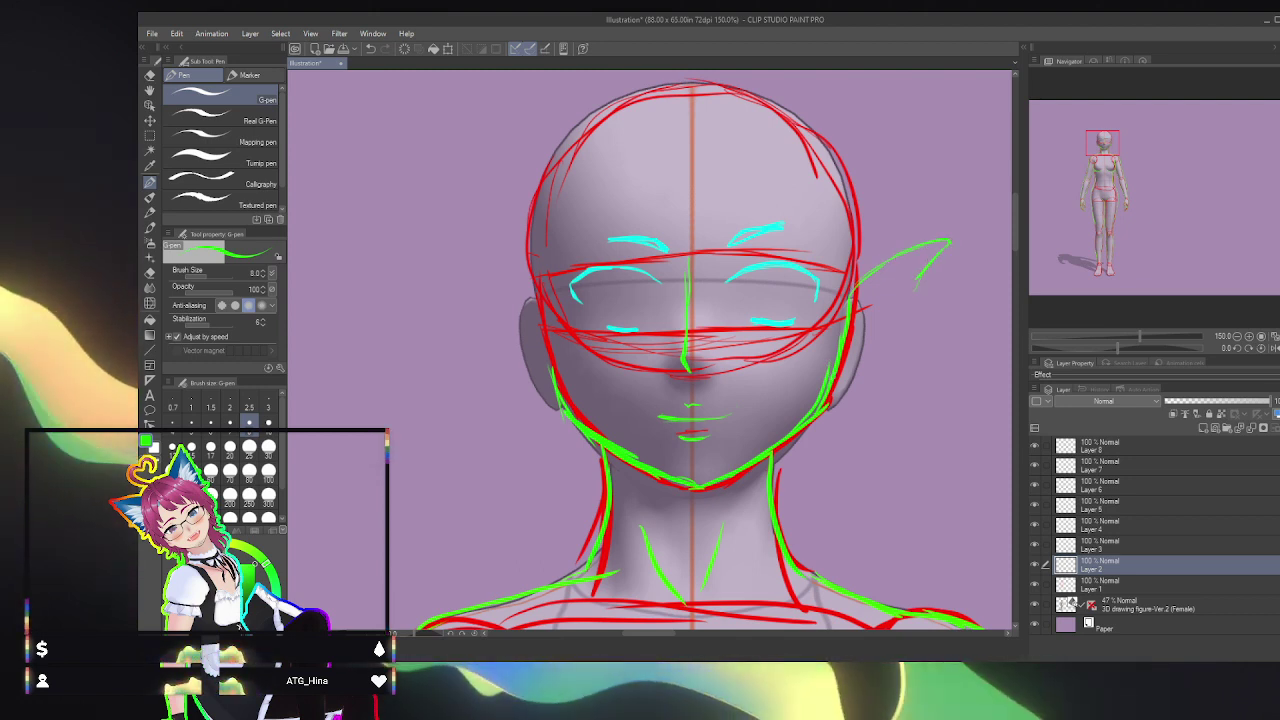
{"action": "left_click_drag", "start_coordinate": [932, 262], "coordinate": [852, 368]}
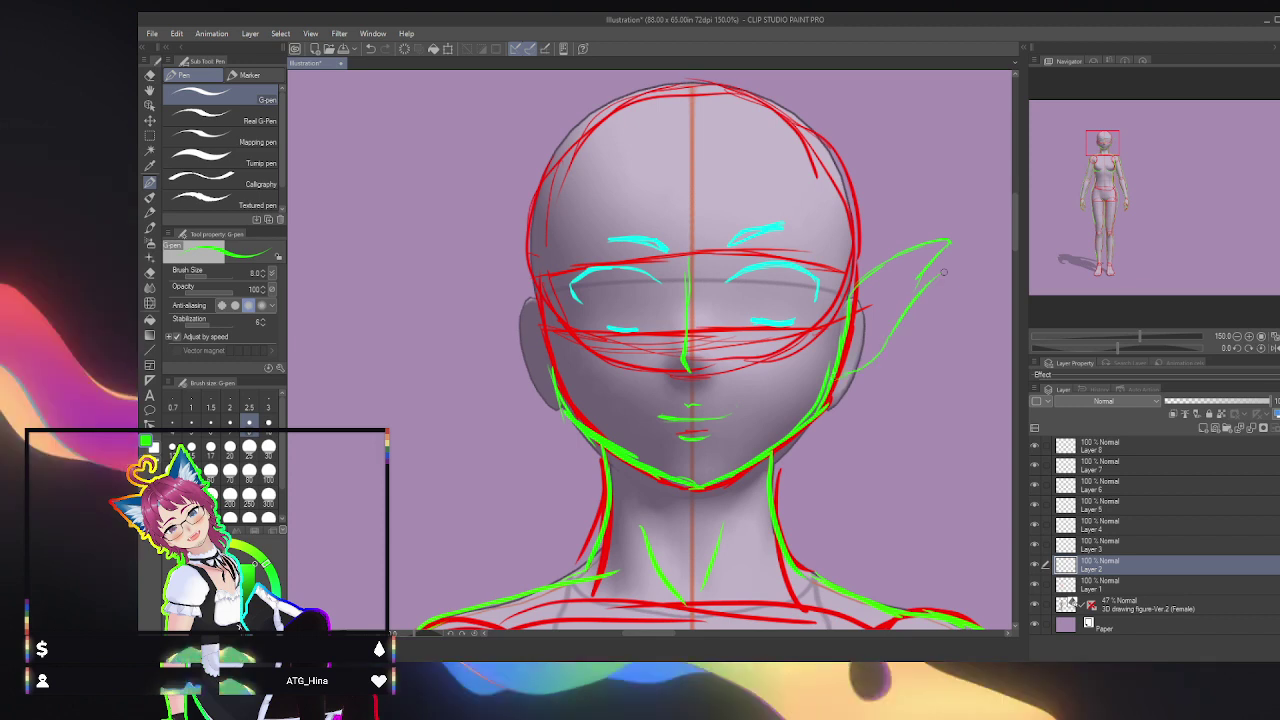
{"action": "left_click_drag", "start_coordinate": [946, 248], "coordinate": [886, 328]}
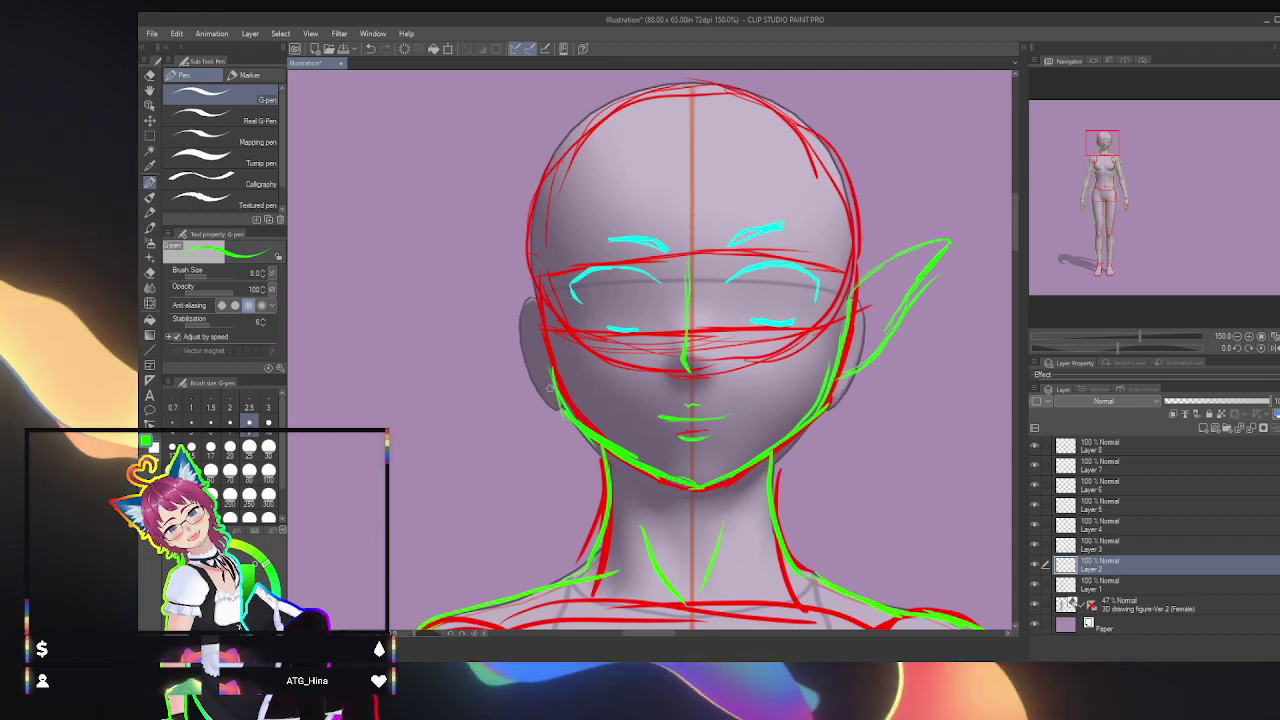
{"action": "mouse_move", "coordinate": [549, 387]}
{"action": "left_mouse_down"}
{"action": "mouse_move", "coordinate": [416, 260]}
{"action": "mouse_move", "coordinate": [466, 261]}
{"action": "mouse_move", "coordinate": [528, 292]}
{"action": "left_mouse_up"}
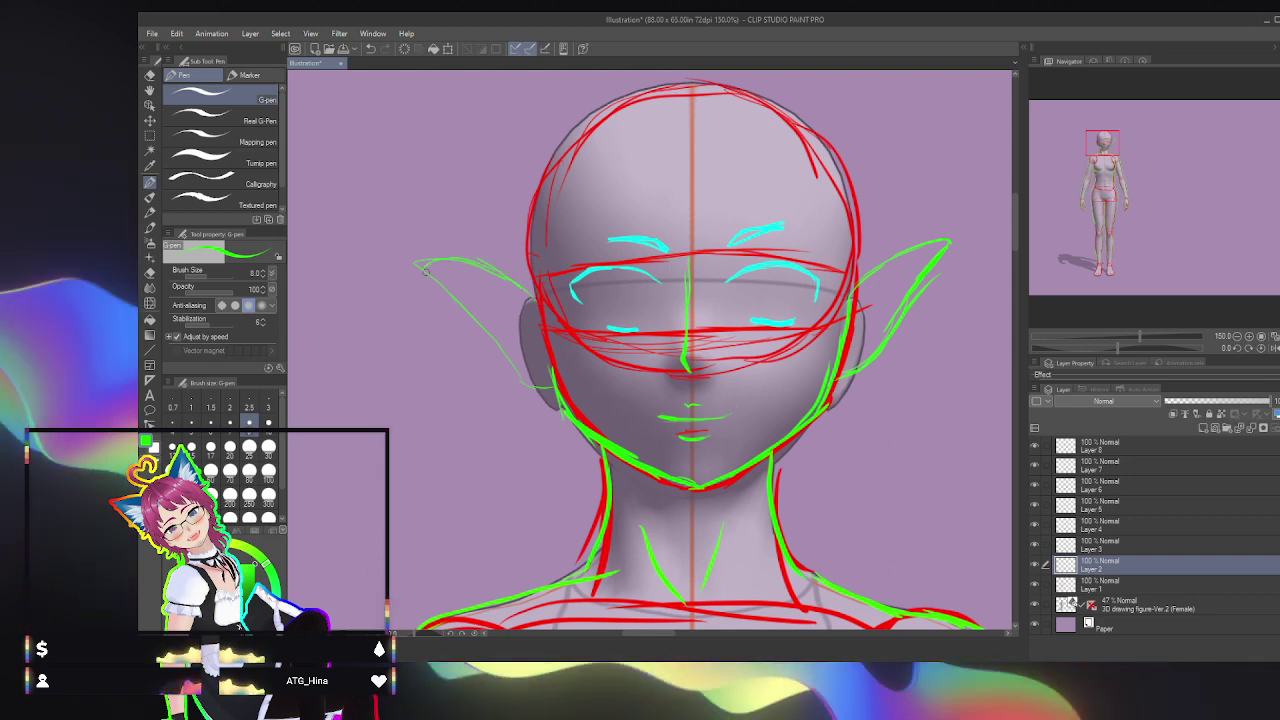
{"action": "left_click_drag", "start_coordinate": [425, 270], "coordinate": [540, 378]}
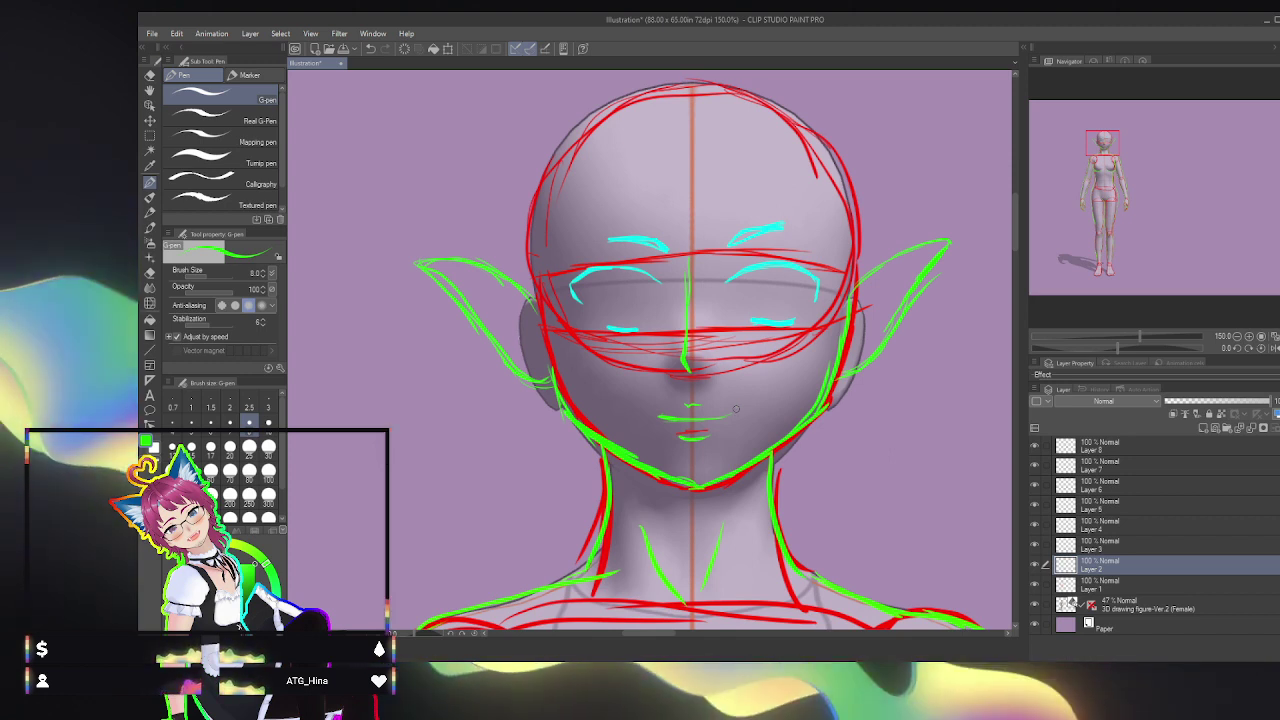
{"action": "left_click", "coordinate": [1106, 546]}
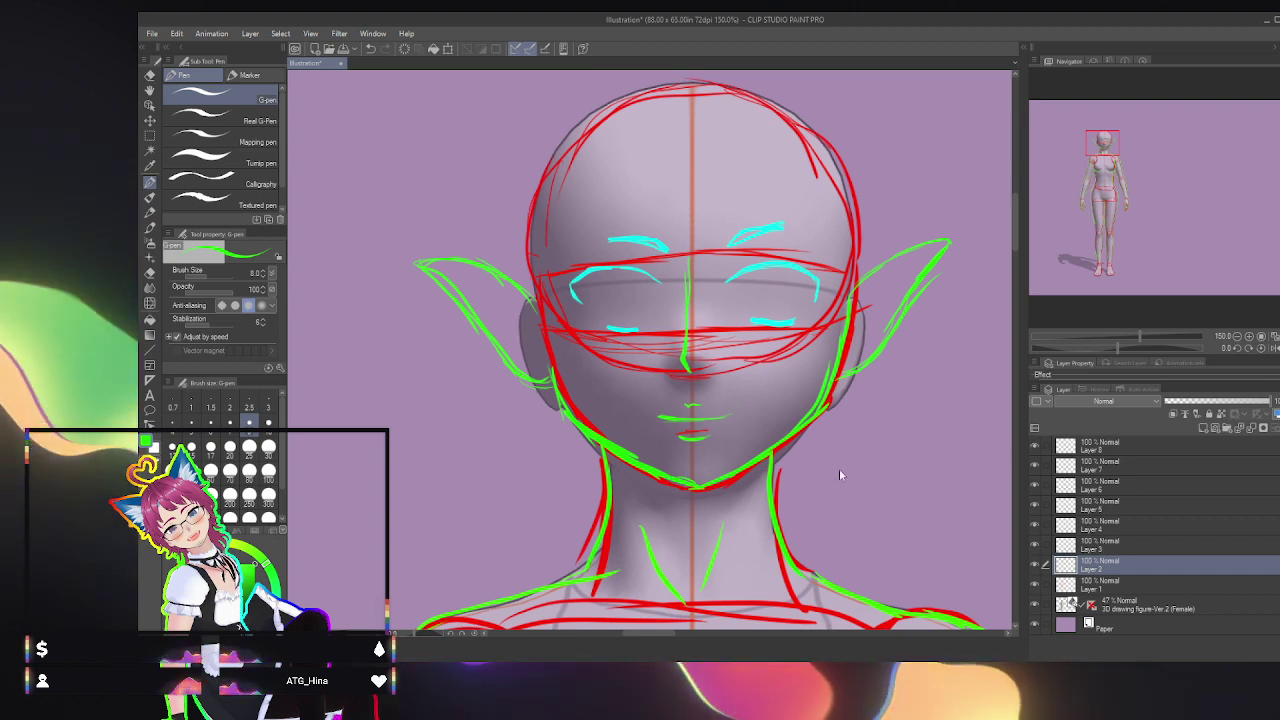
{"action": "key", "text": "x"}
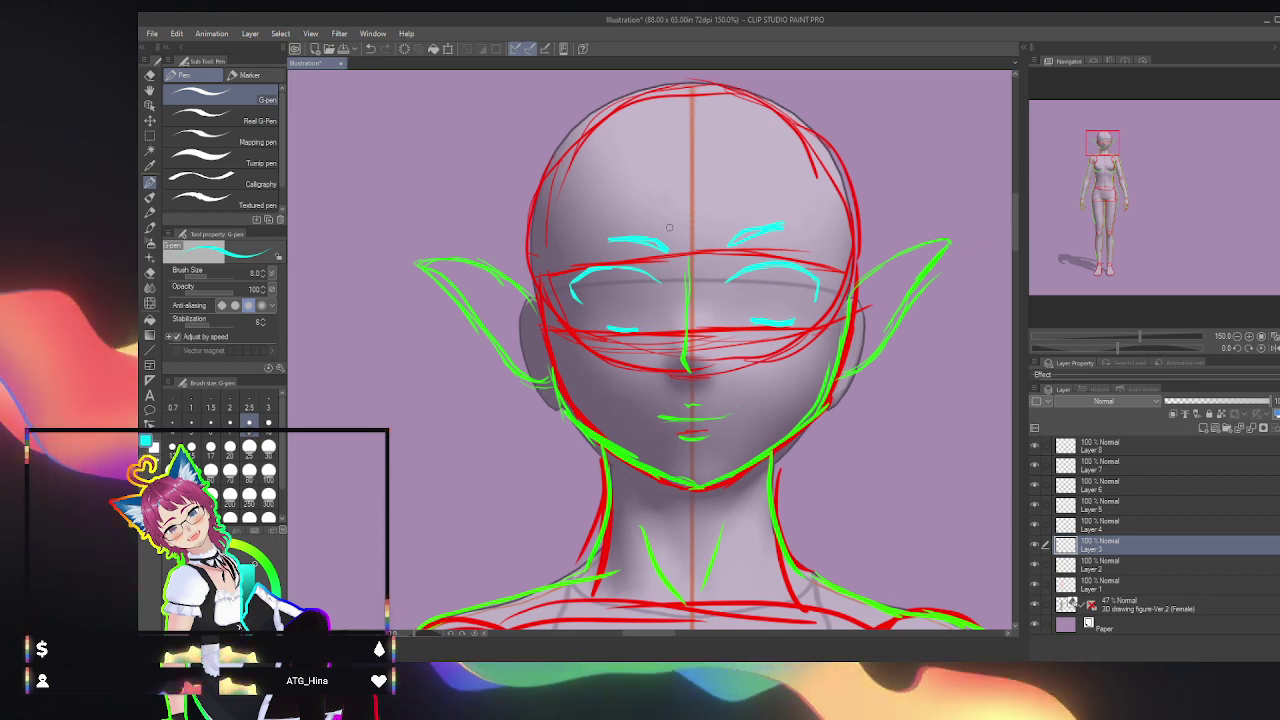
{"action": "left_click_drag", "start_coordinate": [1105, 141], "coordinate": [1107, 144]}
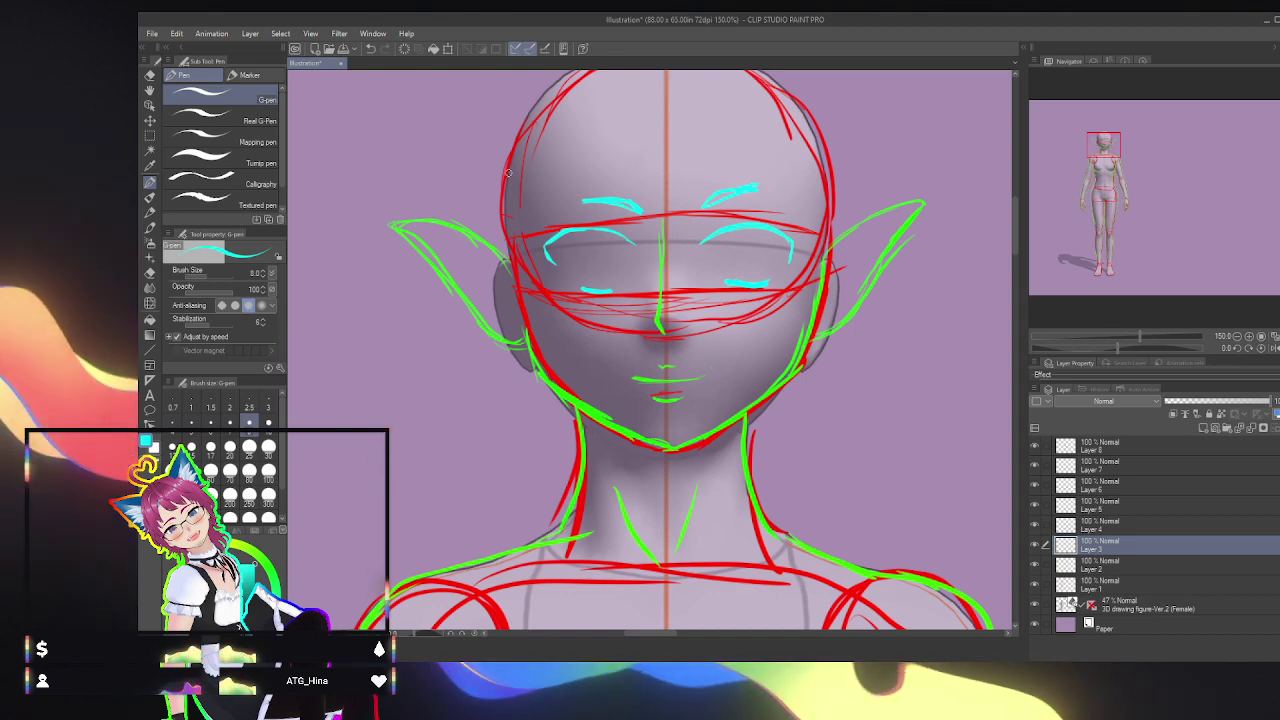
Step: Sketch a curled blue forelock at the hairline and a wavy strand down the right-hand side of the face on Layer 4
{"action": "left_click_drag", "start_coordinate": [1105, 147], "coordinate": [1105, 139]}
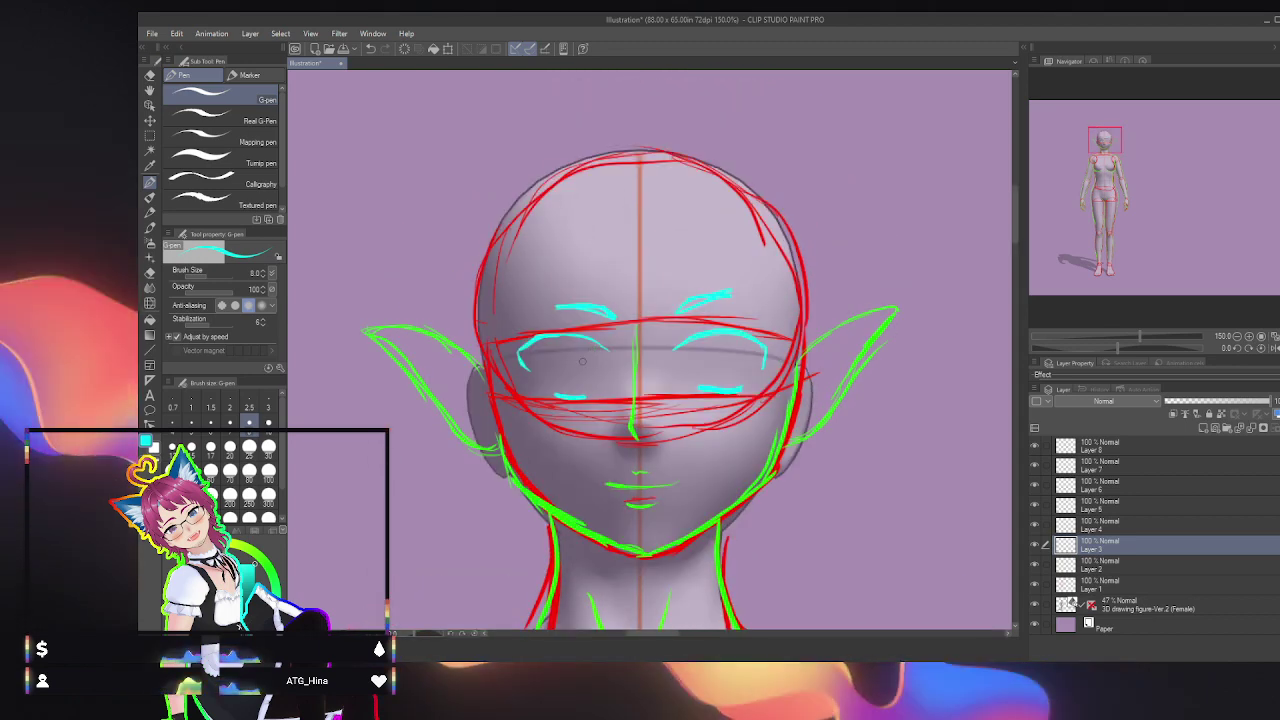
{"action": "left_click", "coordinate": [1096, 525]}
{"action": "left_click", "coordinate": [228, 636]}
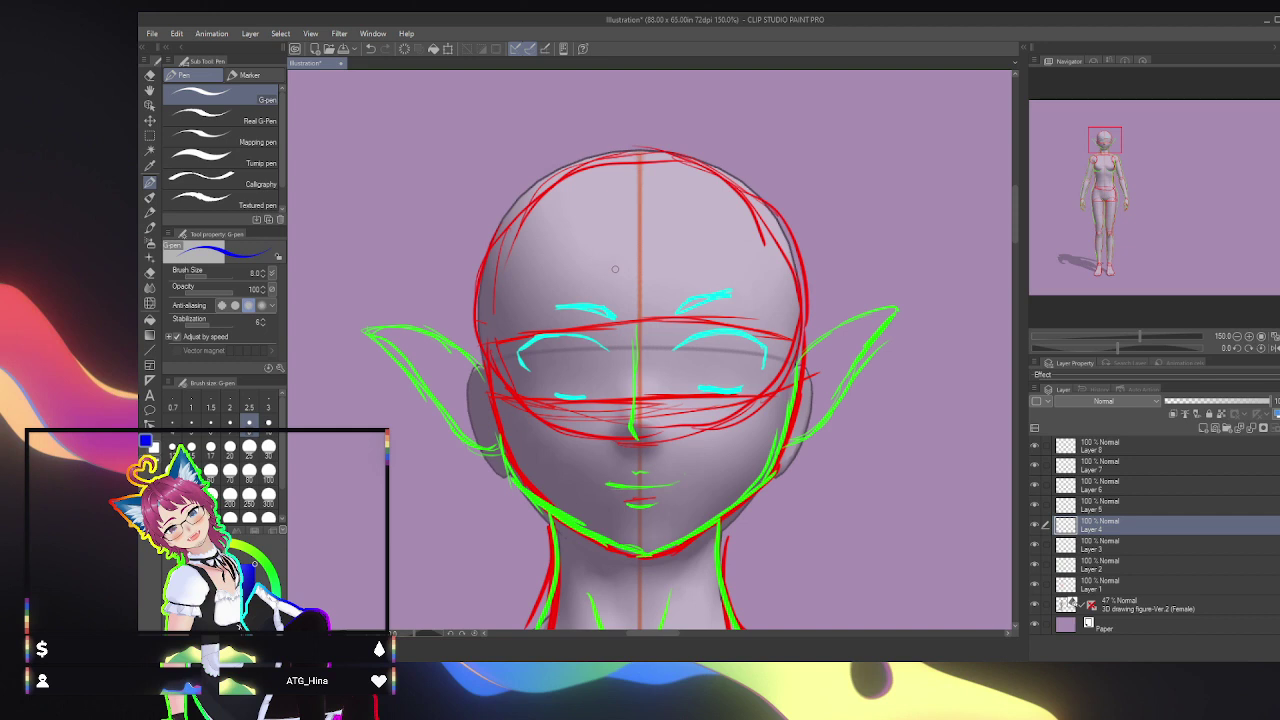
{"action": "mouse_move", "coordinate": [606, 255]}
{"action": "left_mouse_down"}
{"action": "mouse_move", "coordinate": [637, 211]}
{"action": "mouse_move", "coordinate": [697, 290]}
{"action": "mouse_move", "coordinate": [711, 283]}
{"action": "left_mouse_up"}
{"action": "mouse_move", "coordinate": [711, 279]}
{"action": "left_mouse_down"}
{"action": "mouse_move", "coordinate": [736, 340]}
{"action": "mouse_move", "coordinate": [770, 350]}
{"action": "mouse_move", "coordinate": [762, 380]}
{"action": "mouse_move", "coordinate": [790, 458]}
{"action": "mouse_move", "coordinate": [801, 446]}
{"action": "mouse_move", "coordinate": [778, 461]}
{"action": "left_mouse_up"}
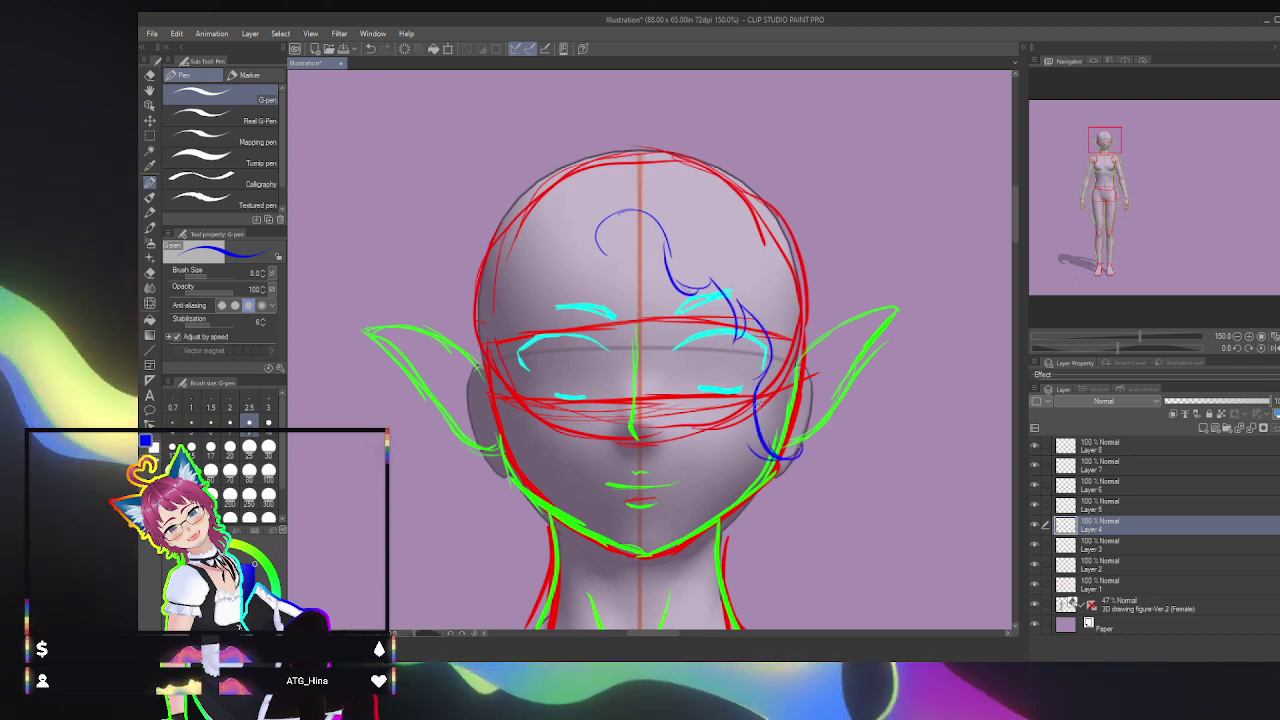
{"action": "left_click_drag", "start_coordinate": [757, 403], "coordinate": [775, 505]}
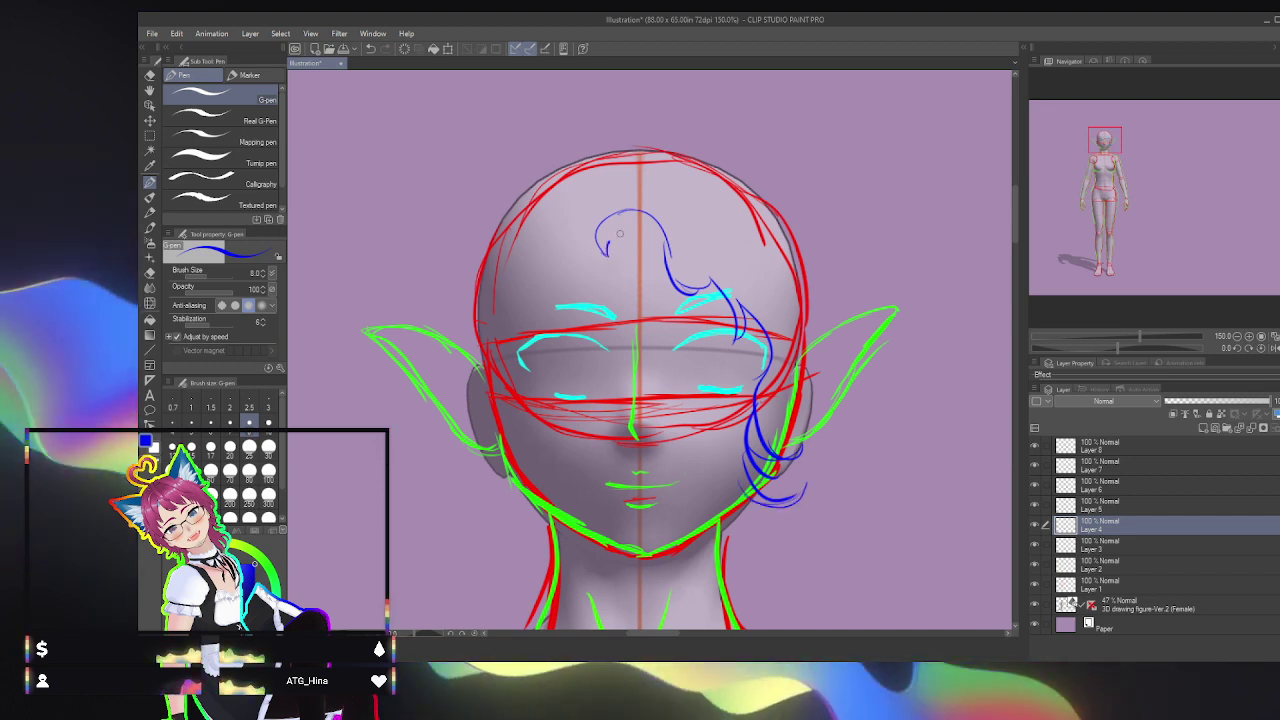
{"action": "mouse_move", "coordinate": [618, 238]}
{"action": "left_mouse_down"}
{"action": "mouse_move", "coordinate": [659, 253]}
{"action": "mouse_move", "coordinate": [611, 253]}
{"action": "mouse_move", "coordinate": [664, 278]}
{"action": "mouse_move", "coordinate": [599, 235]}
{"action": "mouse_move", "coordinate": [613, 194]}
{"action": "left_mouse_up"}
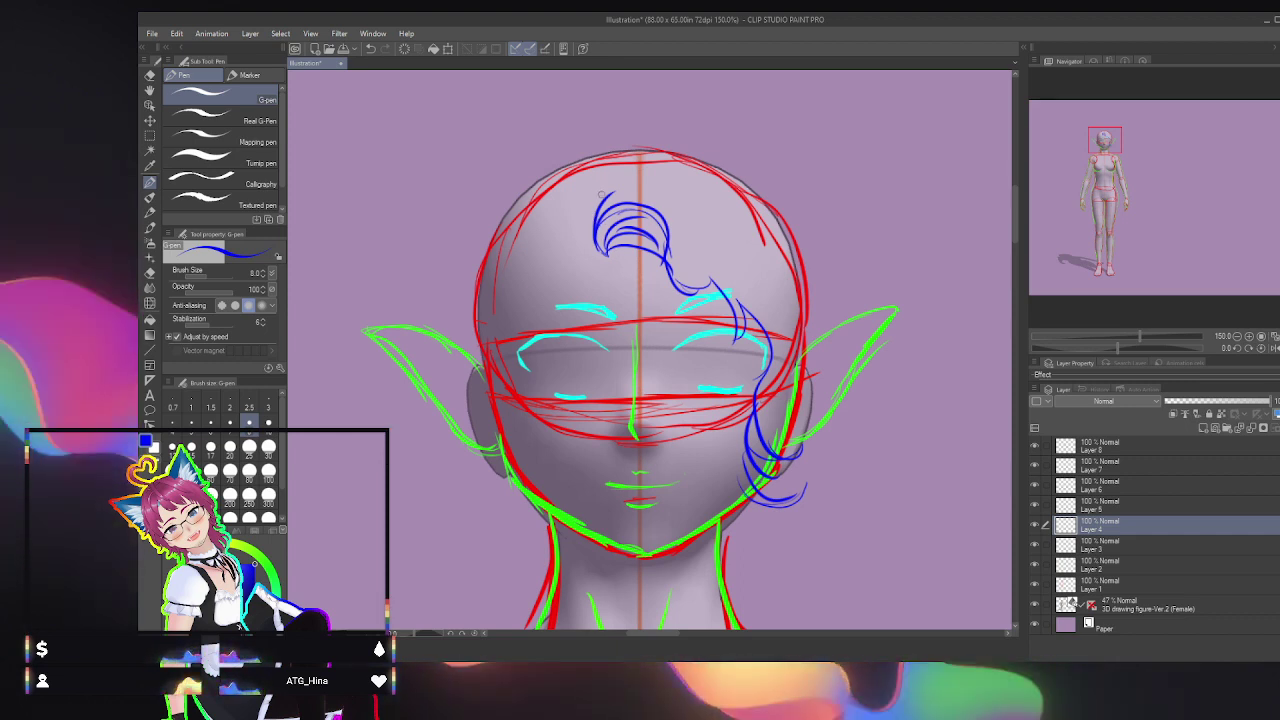
{"action": "left_click_drag", "start_coordinate": [603, 218], "coordinate": [710, 262]}
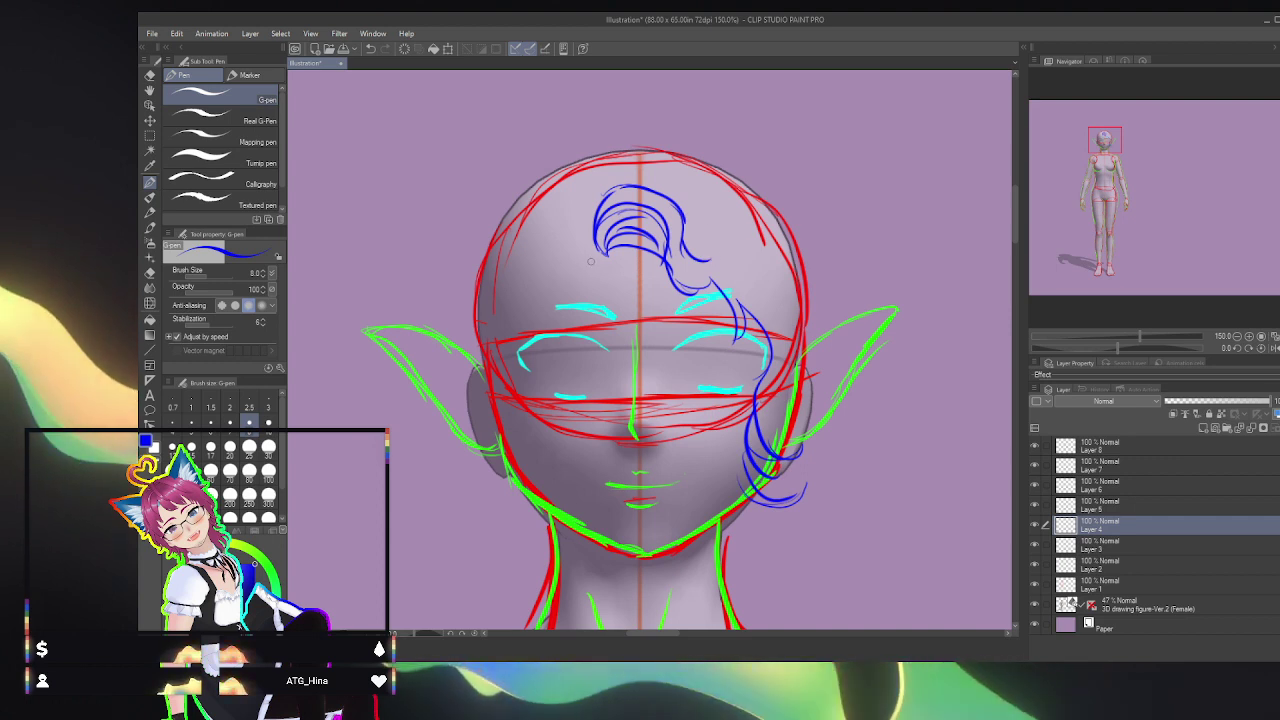
Step: Sketch the wavy blue hair along the left-hand side of the face and the outer hair contour over the crown to the right-hand ear
{"action": "mouse_move", "coordinate": [605, 249]}
{"action": "left_mouse_down"}
{"action": "mouse_move", "coordinate": [517, 315]}
{"action": "mouse_move", "coordinate": [527, 345]}
{"action": "mouse_move", "coordinate": [500, 392]}
{"action": "mouse_move", "coordinate": [484, 505]}
{"action": "mouse_move", "coordinate": [509, 545]}
{"action": "mouse_move", "coordinate": [425, 372]}
{"action": "mouse_move", "coordinate": [436, 248]}
{"action": "left_mouse_up"}
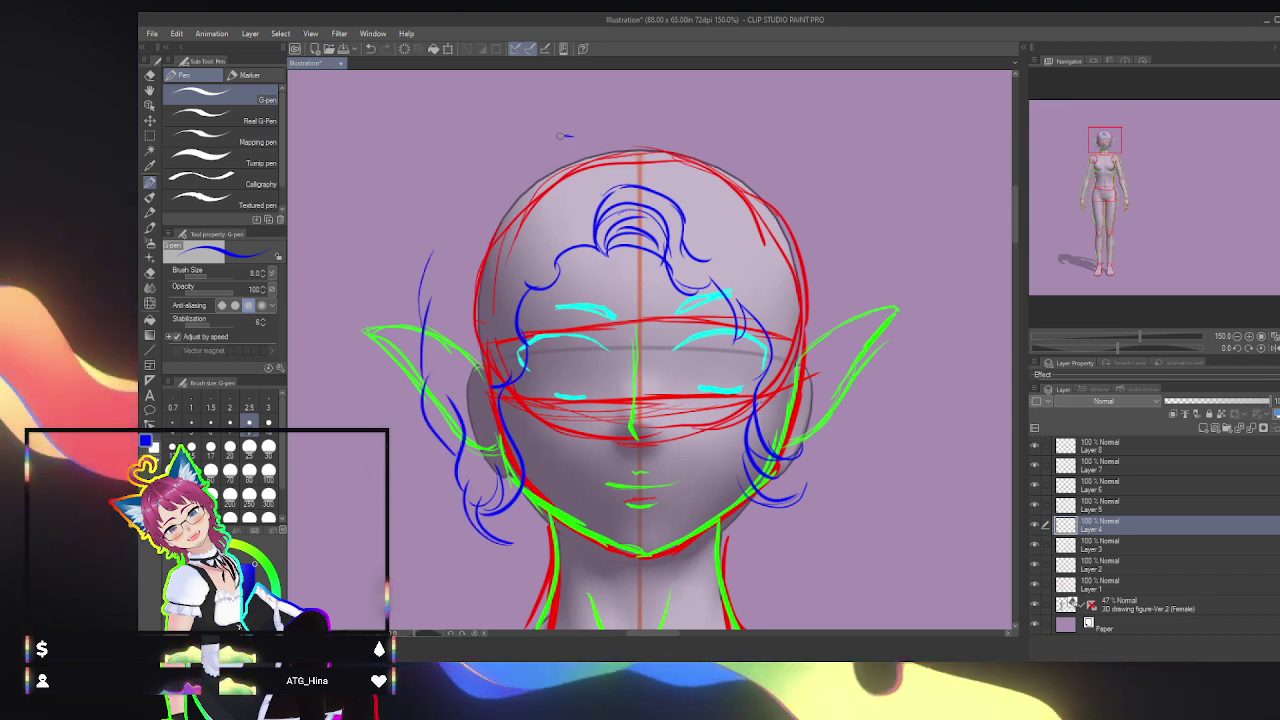
{"action": "mouse_move", "coordinate": [572, 135]}
{"action": "left_mouse_down"}
{"action": "mouse_move", "coordinate": [487, 185]}
{"action": "mouse_move", "coordinate": [462, 184]}
{"action": "mouse_move", "coordinate": [424, 288]}
{"action": "left_mouse_up"}
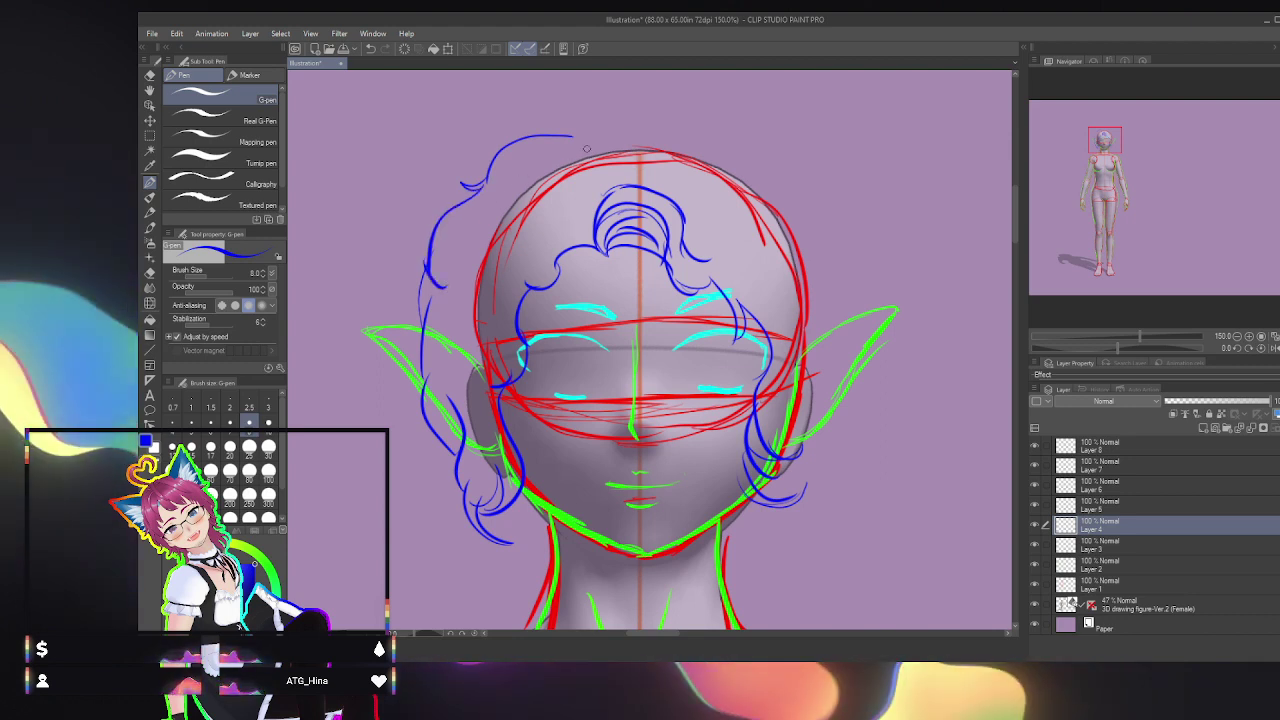
{"action": "mouse_move", "coordinate": [573, 136]}
{"action": "left_mouse_down"}
{"action": "mouse_move", "coordinate": [593, 112]}
{"action": "mouse_move", "coordinate": [689, 110]}
{"action": "mouse_move", "coordinate": [680, 119]}
{"action": "mouse_move", "coordinate": [740, 136]}
{"action": "mouse_move", "coordinate": [766, 182]}
{"action": "mouse_move", "coordinate": [809, 175]}
{"action": "mouse_move", "coordinate": [838, 219]}
{"action": "mouse_move", "coordinate": [862, 328]}
{"action": "left_mouse_up"}
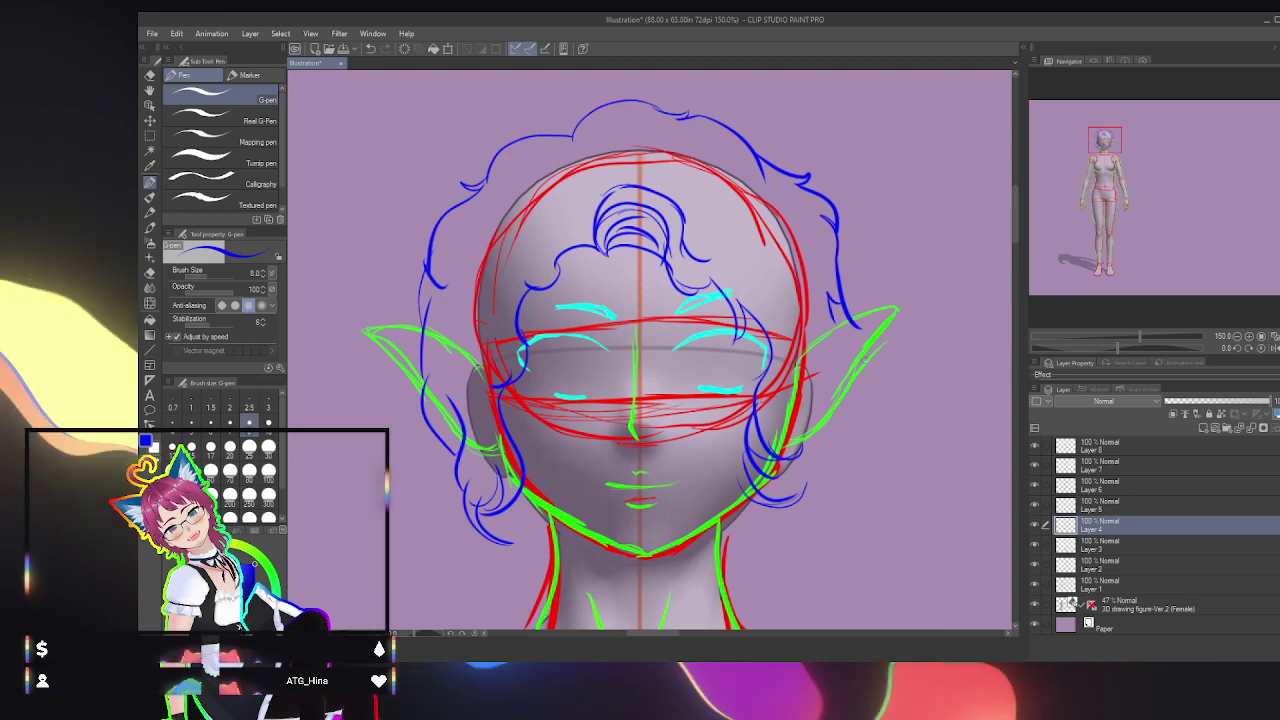
Step: Sketch curled blue hair ends at neck level on both sides of the face, undoing the first stray strand
{"action": "left_click_drag", "start_coordinate": [850, 395], "coordinate": [834, 478]}
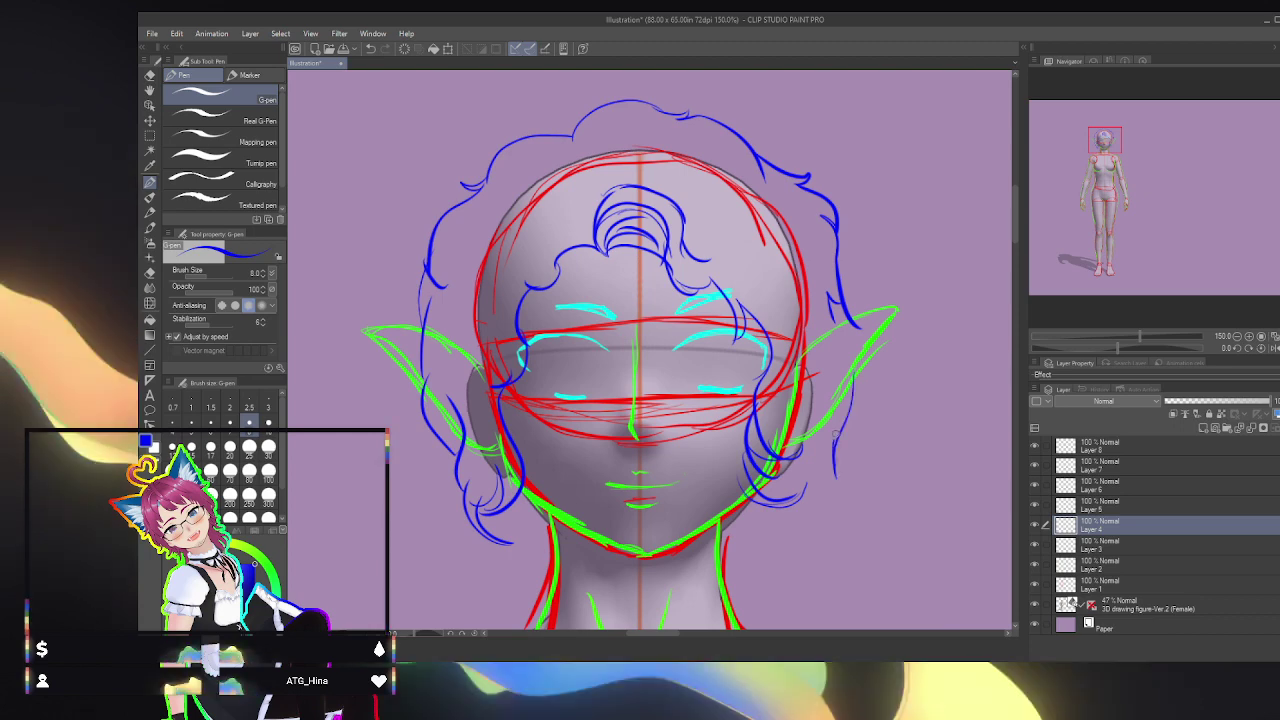
{"action": "key", "text": "ctrl+z"}
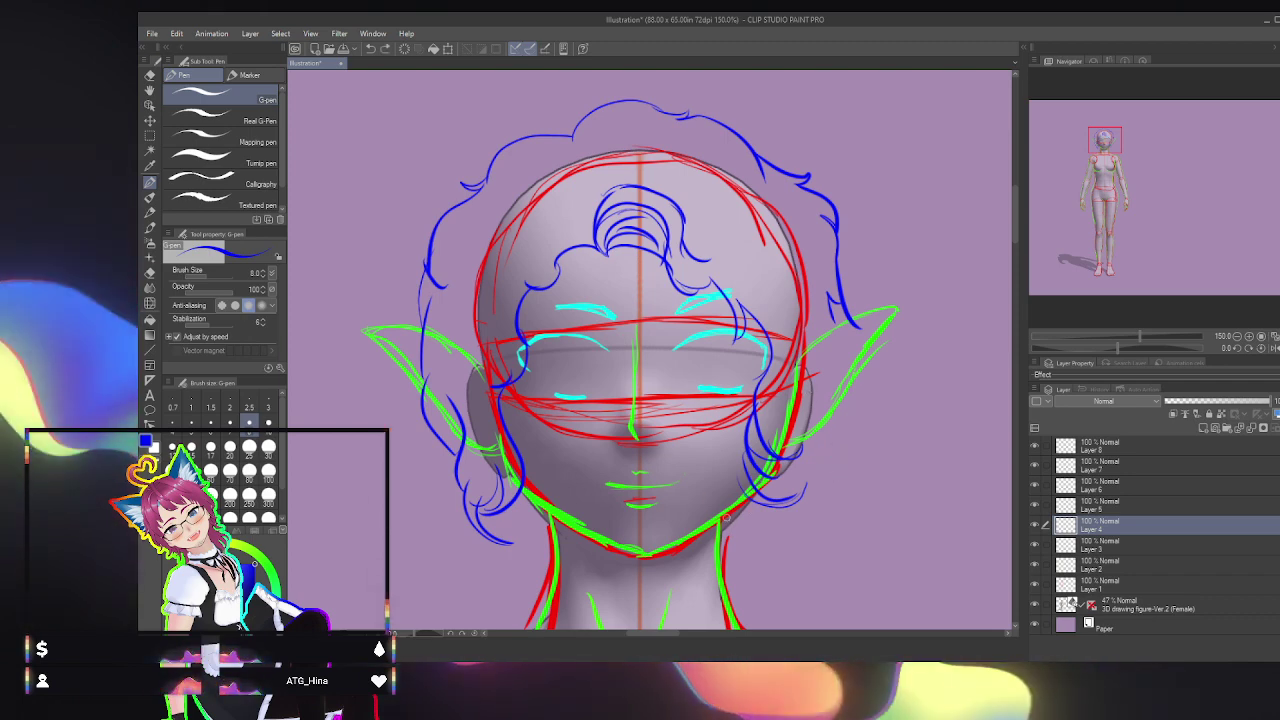
{"action": "mouse_move", "coordinate": [727, 526]}
{"action": "left_mouse_down"}
{"action": "mouse_move", "coordinate": [763, 562]}
{"action": "mouse_move", "coordinate": [850, 383]}
{"action": "left_mouse_up"}
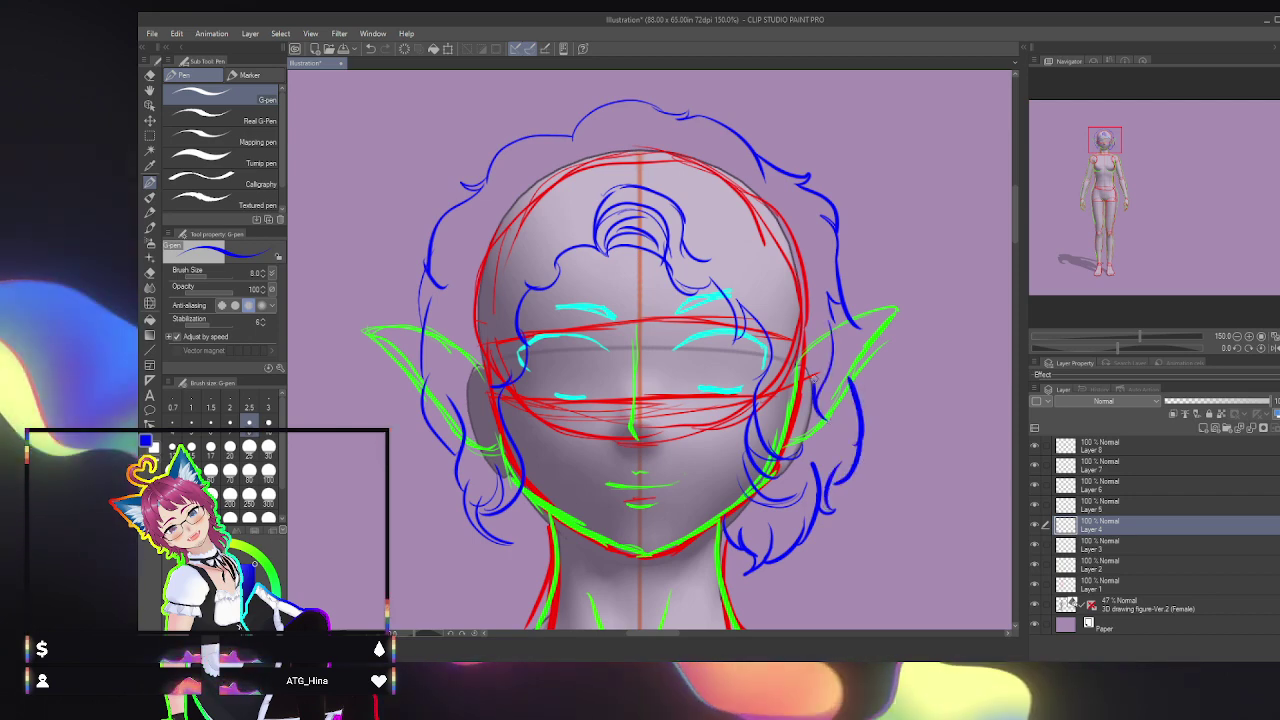
{"action": "left_click_drag", "start_coordinate": [833, 398], "coordinate": [816, 456]}
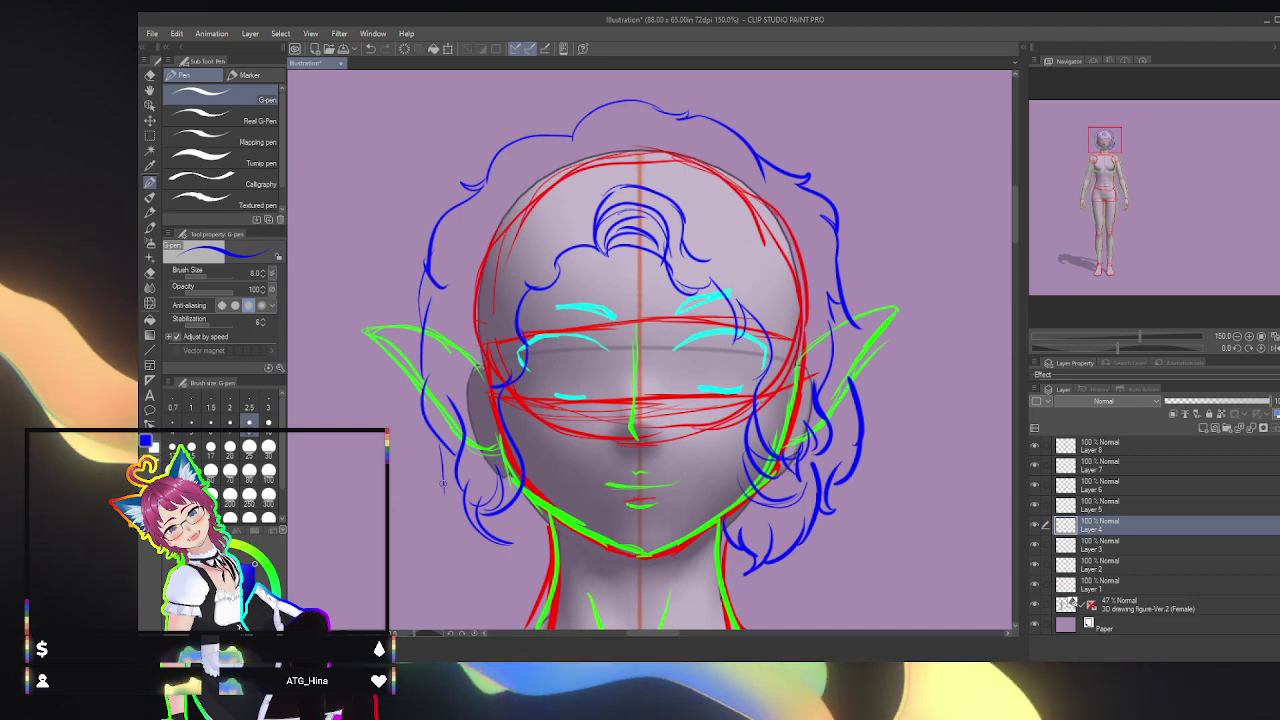
{"action": "mouse_move", "coordinate": [423, 432]}
{"action": "left_mouse_down"}
{"action": "mouse_move", "coordinate": [432, 523]}
{"action": "mouse_move", "coordinate": [514, 578]}
{"action": "mouse_move", "coordinate": [549, 525]}
{"action": "left_mouse_up"}
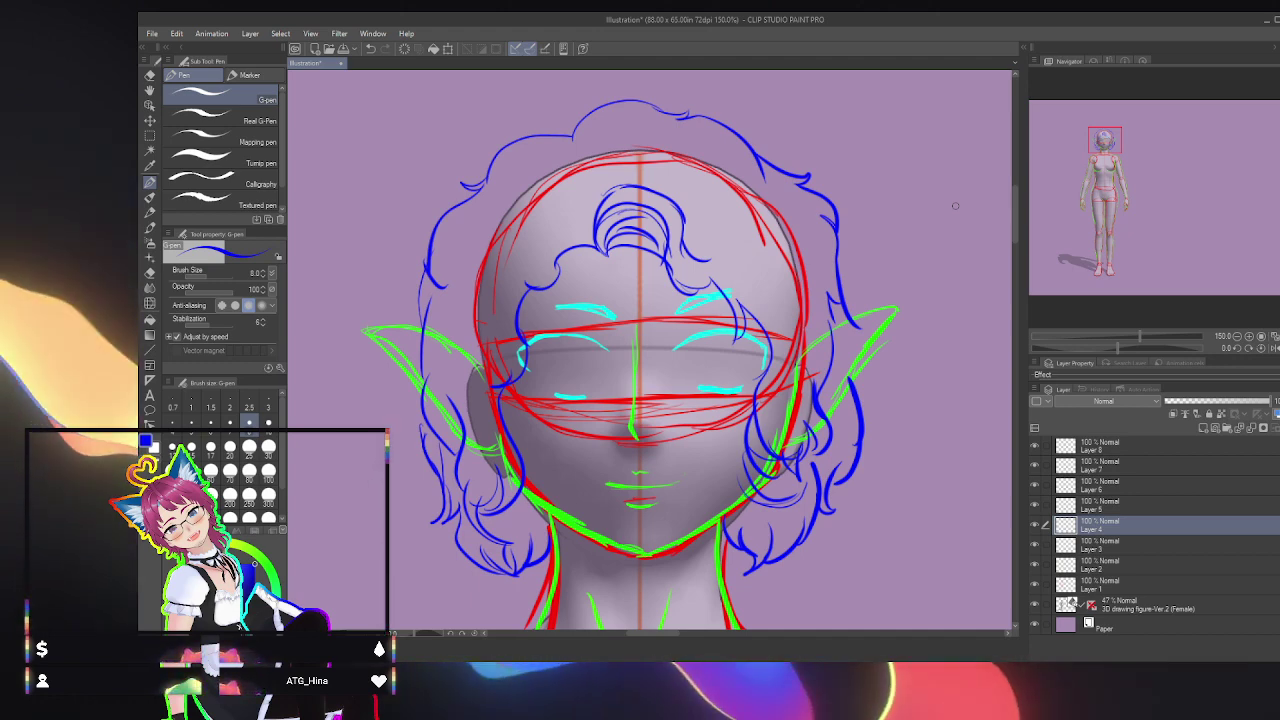
Step: Sketch yellow earrings on the right-hand ear on Layer 5: two rings, a cuff near the tip and a hanging chain
{"action": "left_click", "coordinate": [1153, 507]}
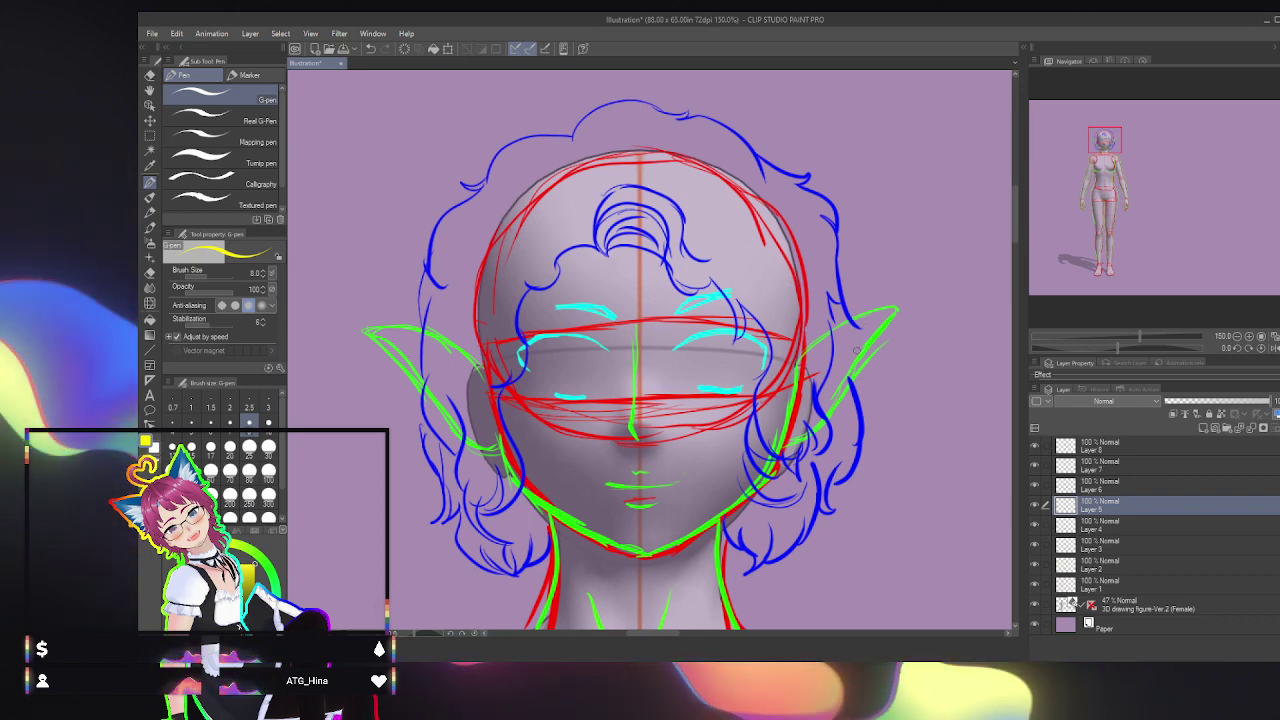
{"action": "mouse_move", "coordinate": [851, 358]}
{"action": "left_mouse_down"}
{"action": "mouse_move", "coordinate": [866, 376]}
{"action": "mouse_move", "coordinate": [880, 341]}
{"action": "left_mouse_up"}
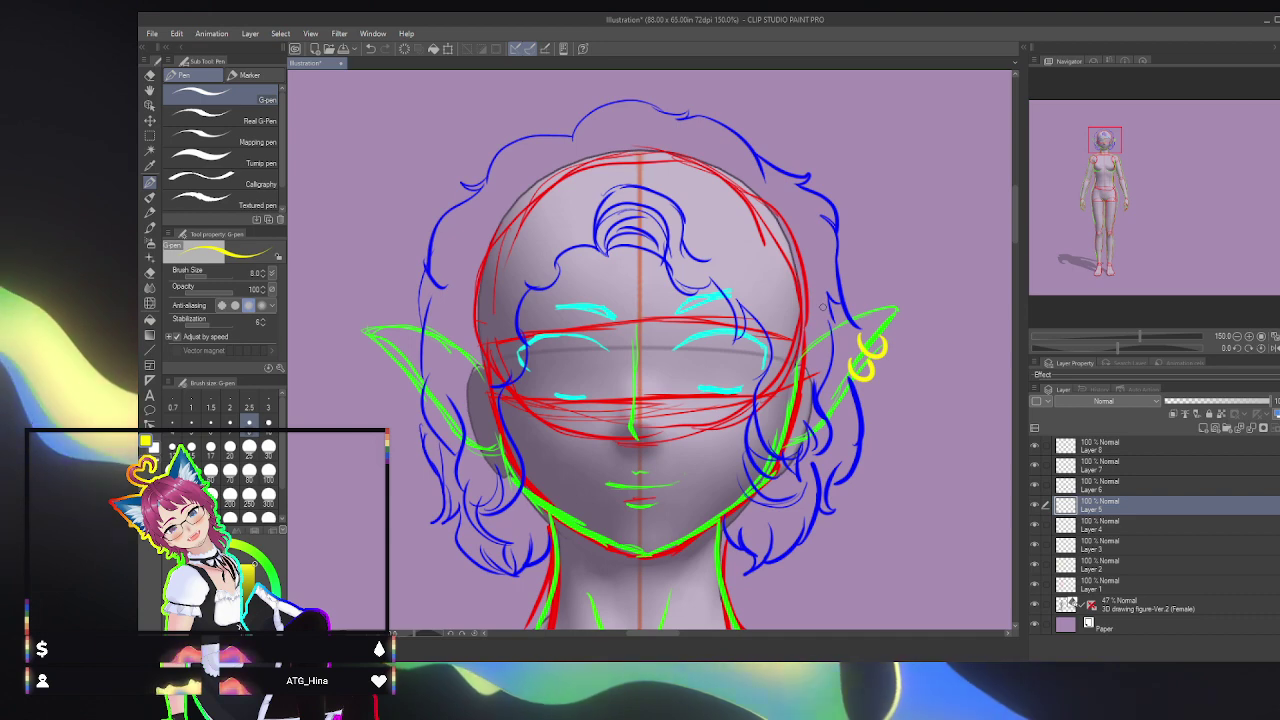
{"action": "key", "text": "ctrl+z"}
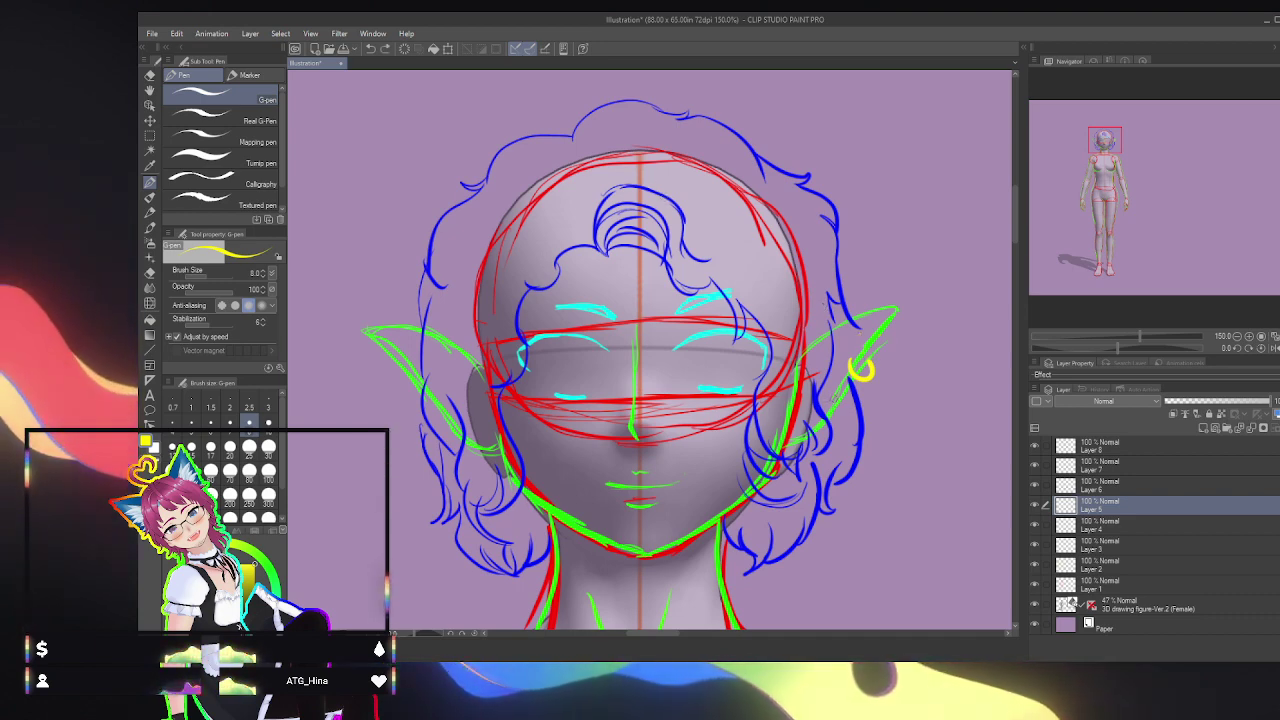
{"action": "mouse_move", "coordinate": [836, 392]}
{"action": "left_mouse_down"}
{"action": "mouse_move", "coordinate": [830, 402]}
{"action": "mouse_move", "coordinate": [850, 412]}
{"action": "left_mouse_up"}
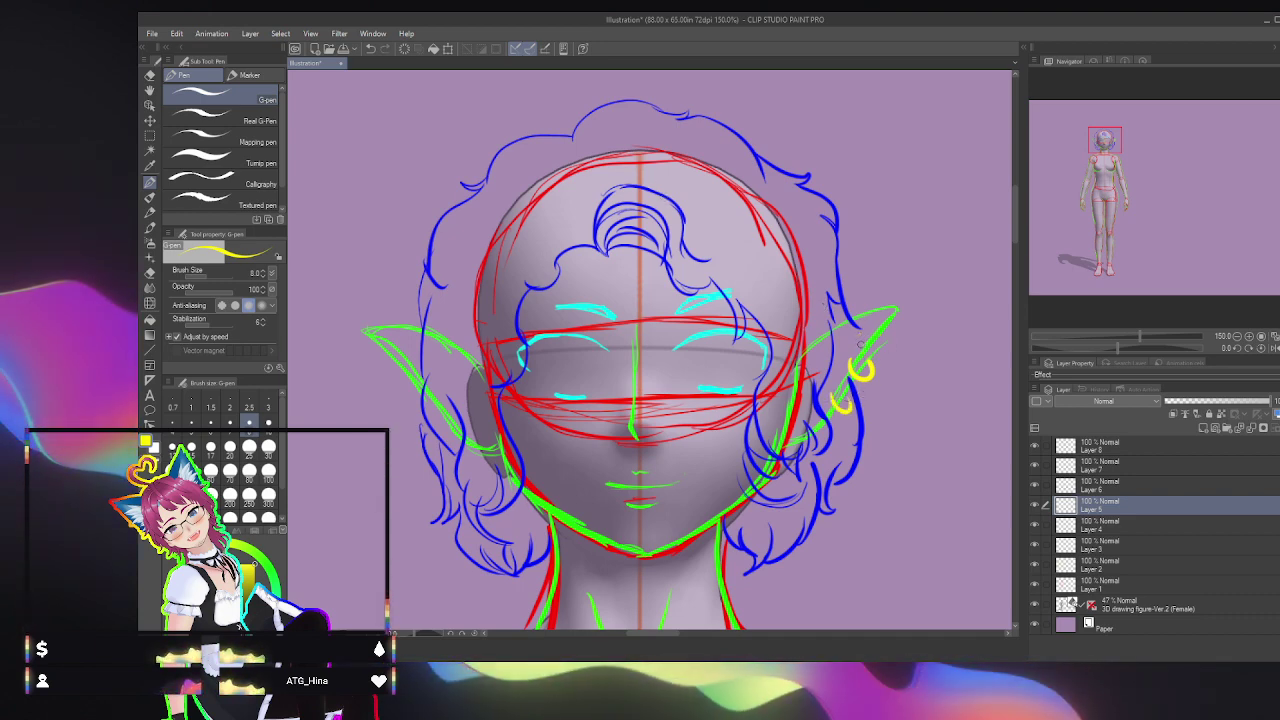
{"action": "mouse_move", "coordinate": [862, 343]}
{"action": "left_mouse_down"}
{"action": "mouse_move", "coordinate": [880, 322]}
{"action": "mouse_move", "coordinate": [889, 329]}
{"action": "left_mouse_up"}
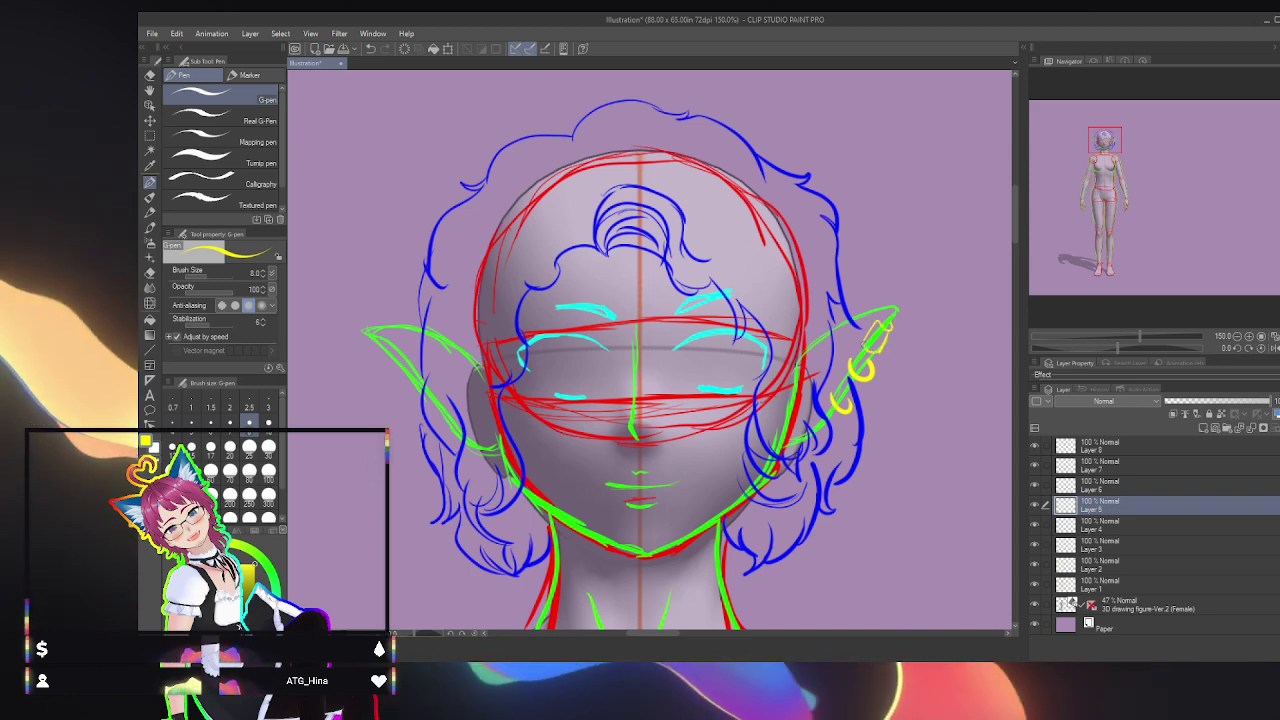
{"action": "mouse_move", "coordinate": [874, 350]}
{"action": "left_mouse_down"}
{"action": "mouse_move", "coordinate": [889, 334]}
{"action": "mouse_move", "coordinate": [875, 324]}
{"action": "left_mouse_up"}
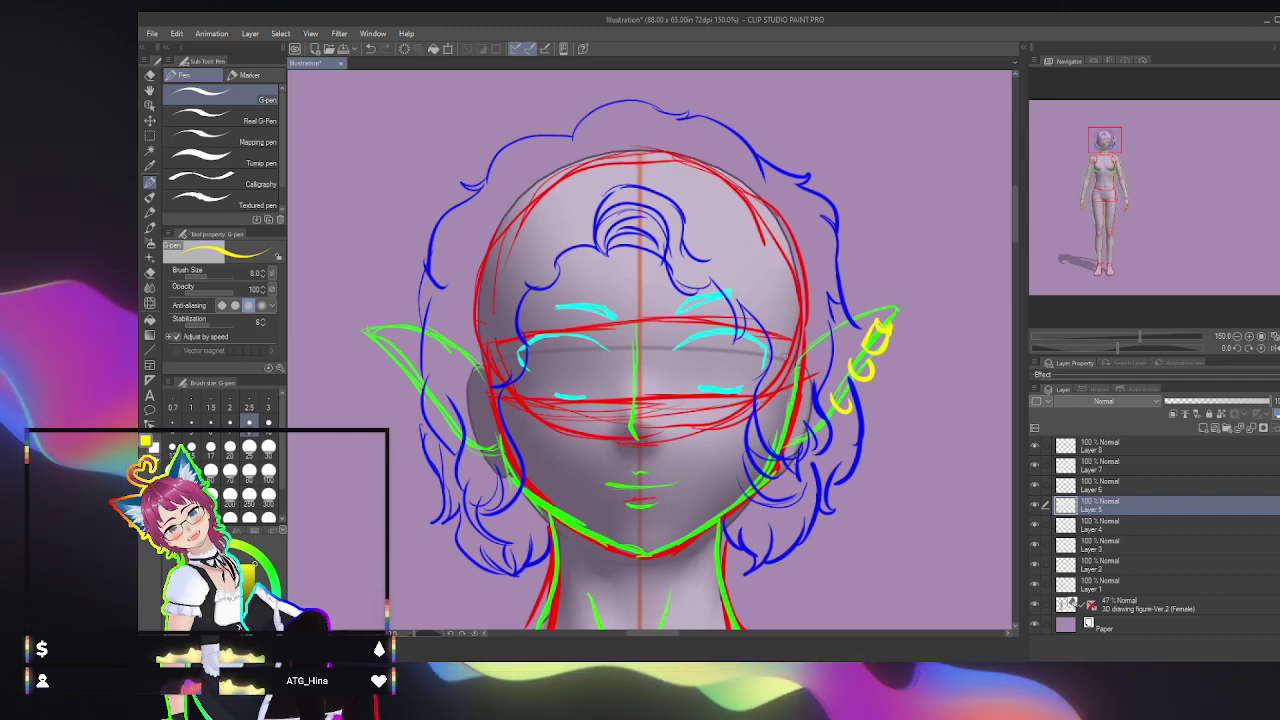
{"action": "mouse_move", "coordinate": [870, 362]}
{"action": "left_mouse_down"}
{"action": "mouse_move", "coordinate": [878, 398]}
{"action": "mouse_move", "coordinate": [856, 432]}
{"action": "left_mouse_up"}
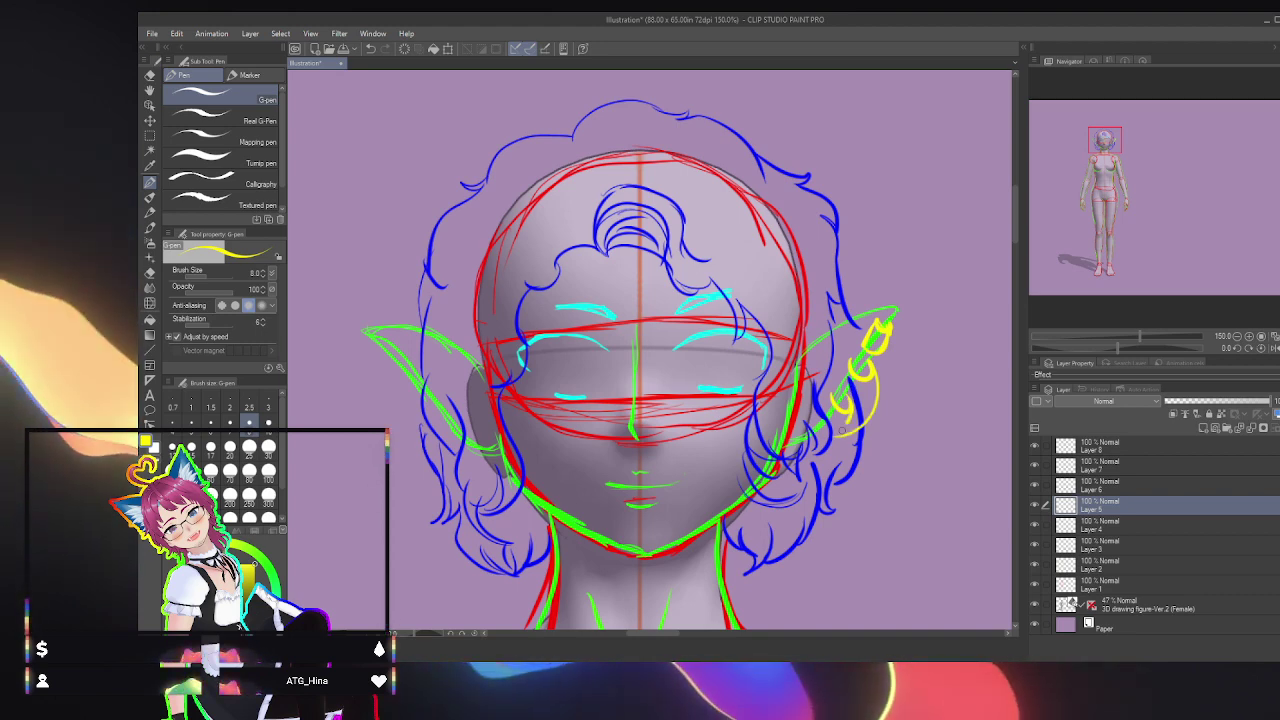
{"action": "left_click_drag", "start_coordinate": [842, 430], "coordinate": [830, 434]}
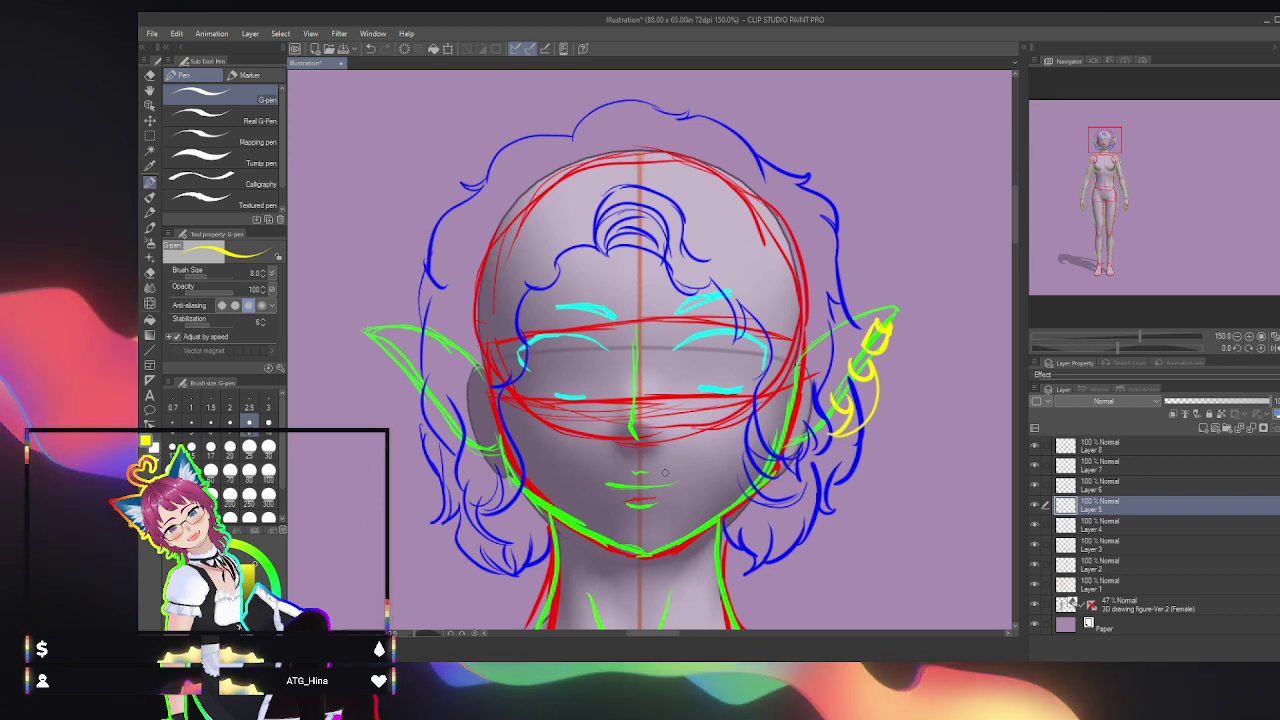
Step: Add four yellow piercing dots around the mouth, two above and two below the lip line
{"action": "left_click_drag", "start_coordinate": [666, 467], "coordinate": [665, 468]}
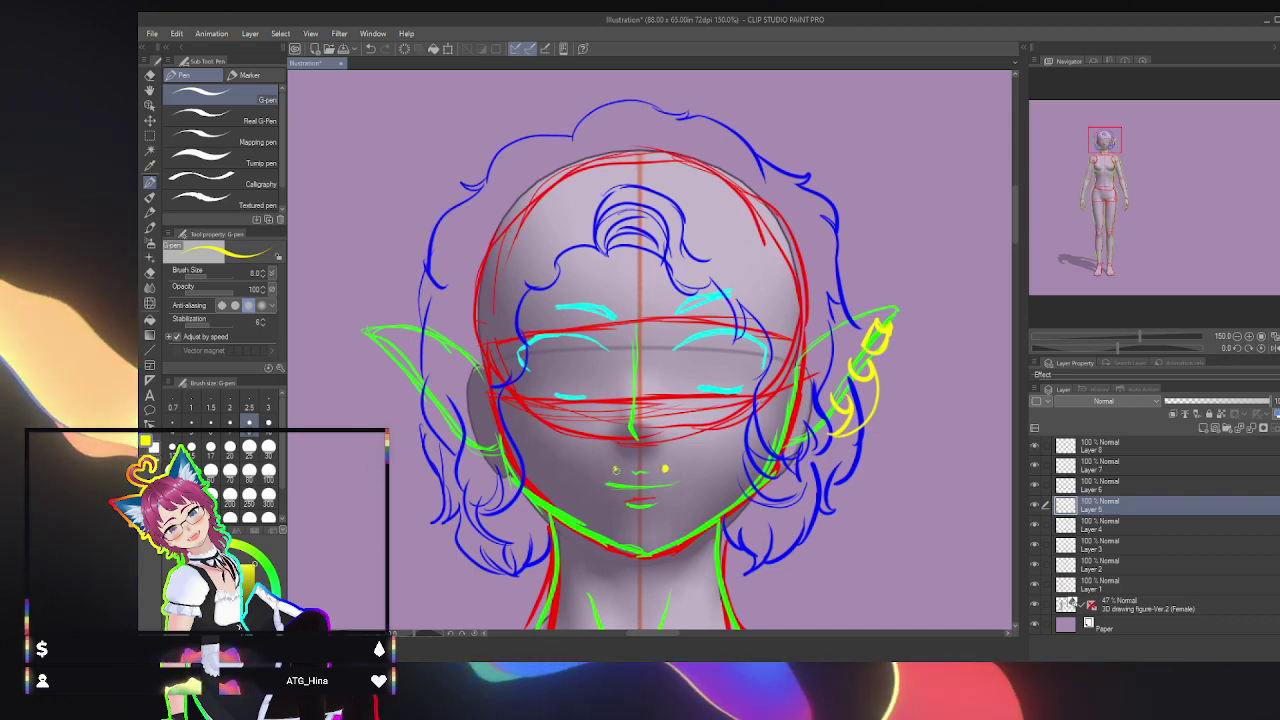
{"action": "left_click", "coordinate": [616, 469]}
{"action": "left_click", "coordinate": [616, 503]}
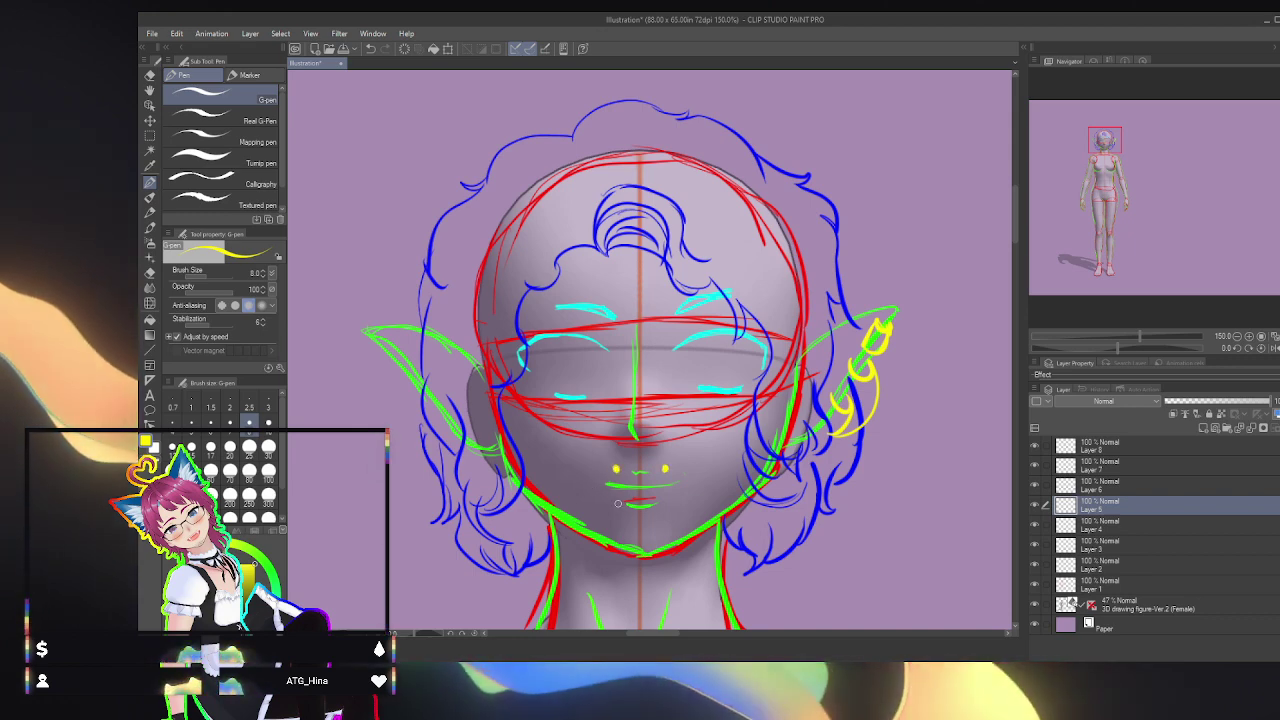
{"action": "left_click", "coordinate": [668, 494]}
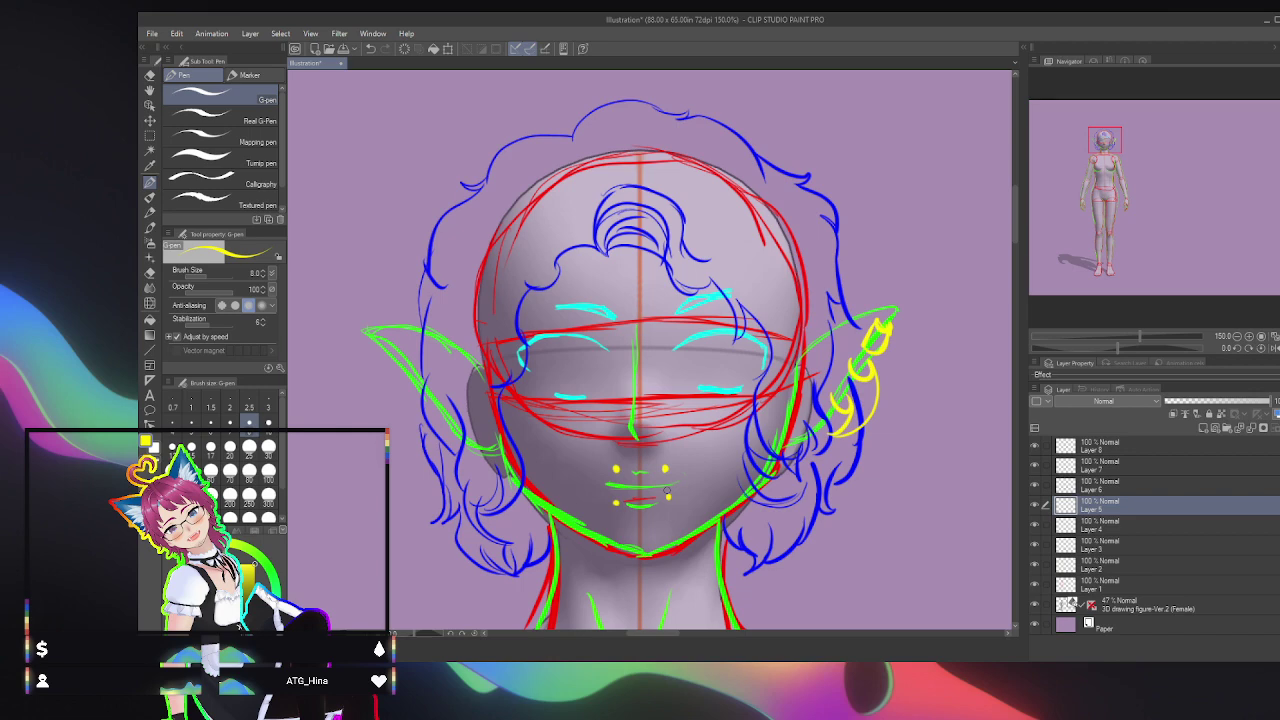
Step: Add small yellow ring piercings under the nose, at the outer end of the left-hand eyebrow and along the left-hand ear
{"action": "left_click_drag", "start_coordinate": [632, 437], "coordinate": [636, 433]}
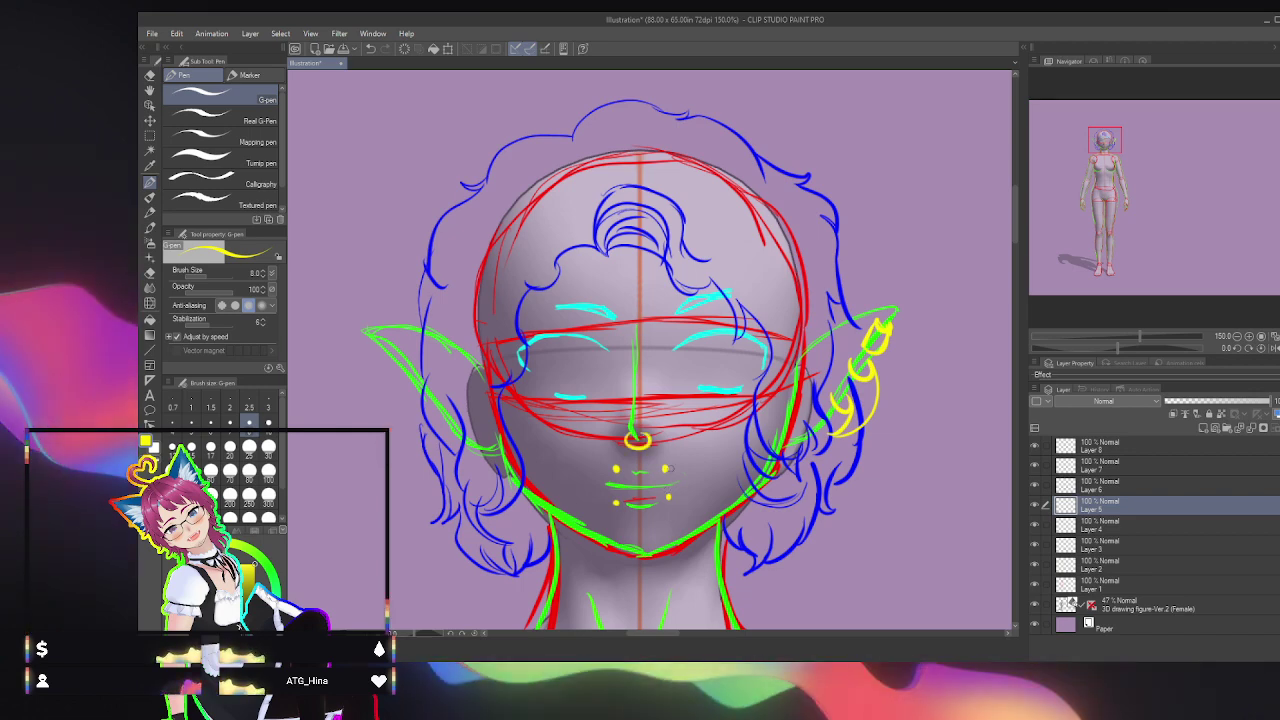
{"action": "left_click", "coordinate": [666, 467]}
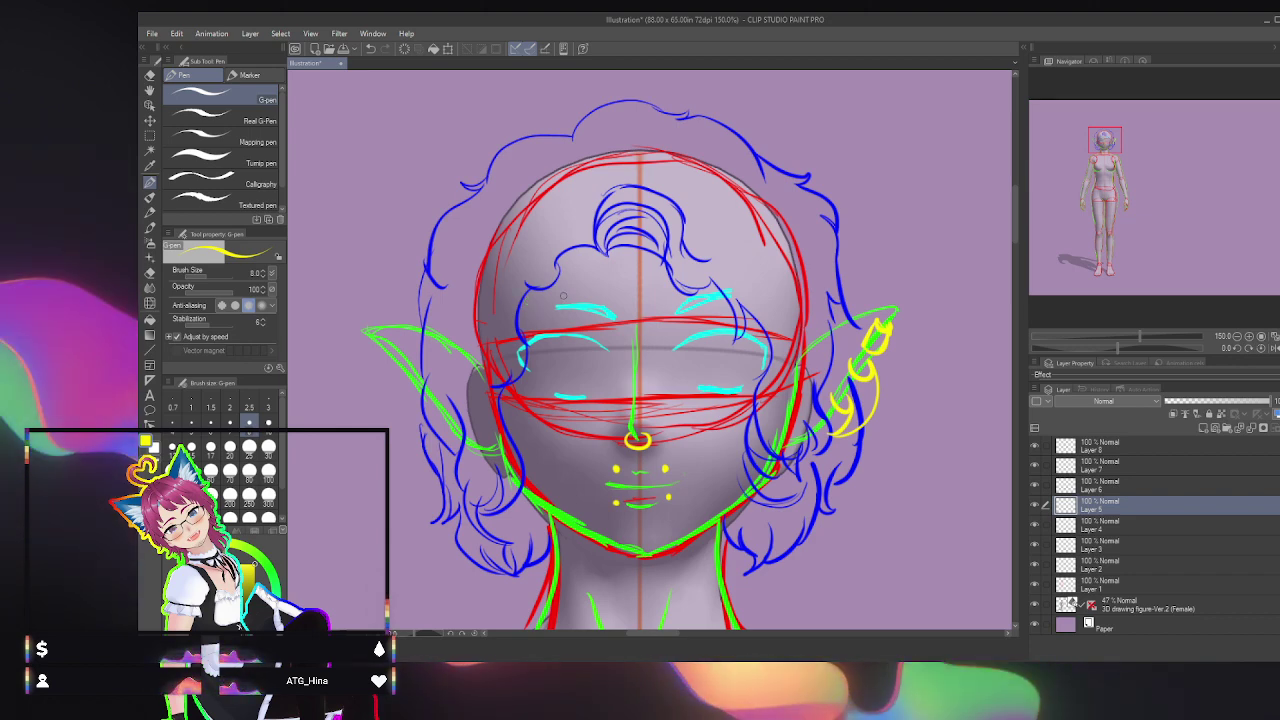
{"action": "left_click_drag", "start_coordinate": [562, 294], "coordinate": [549, 304]}
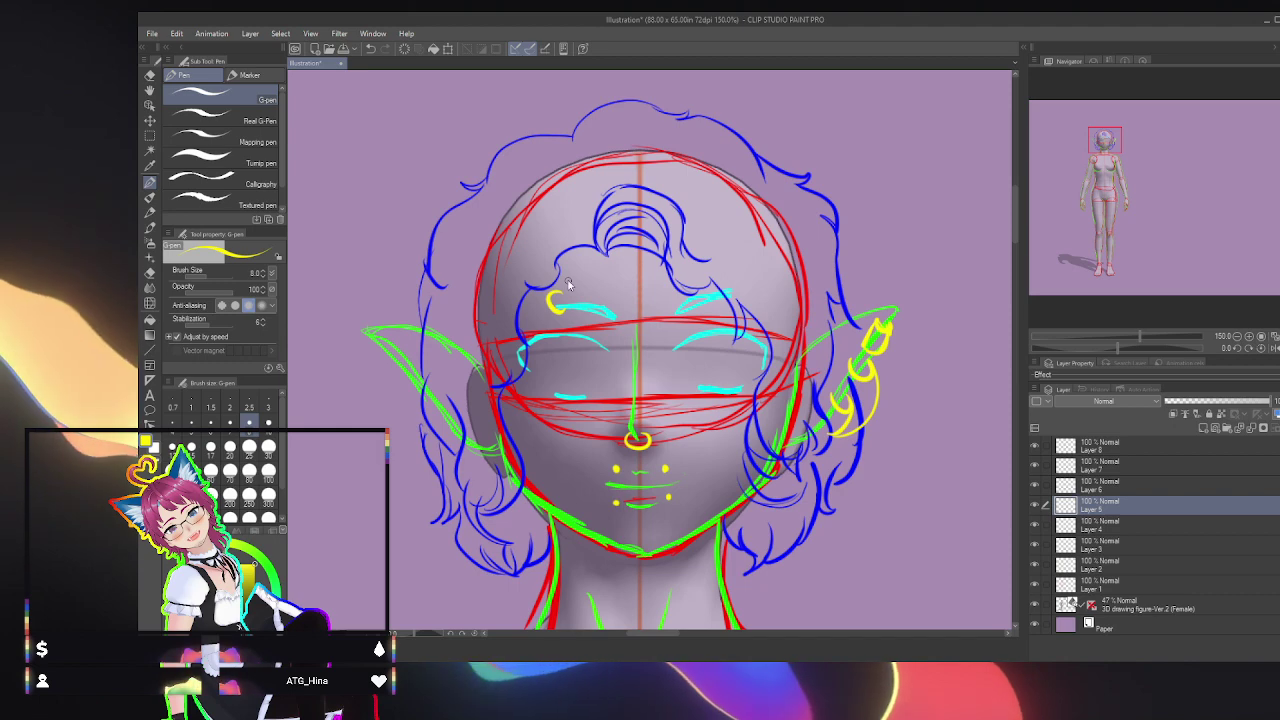
{"action": "key", "text": "ctrl+z"}
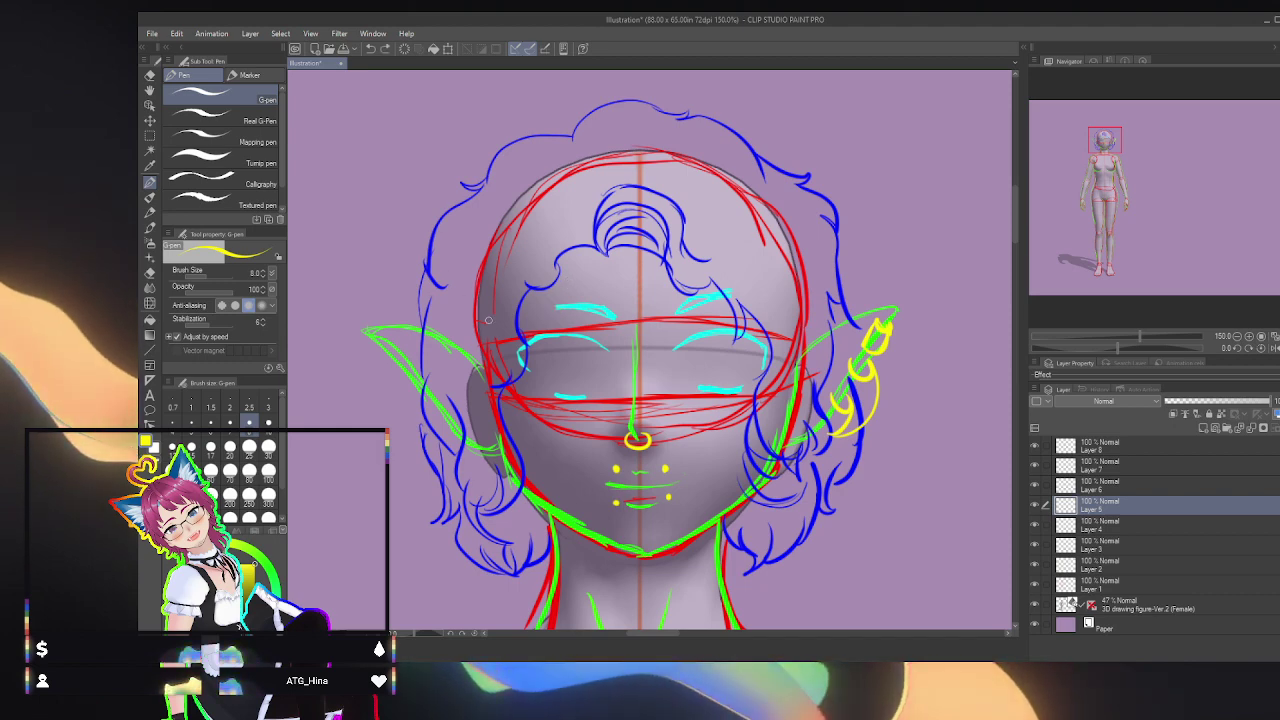
{"action": "left_click_drag", "start_coordinate": [561, 297], "coordinate": [562, 318]}
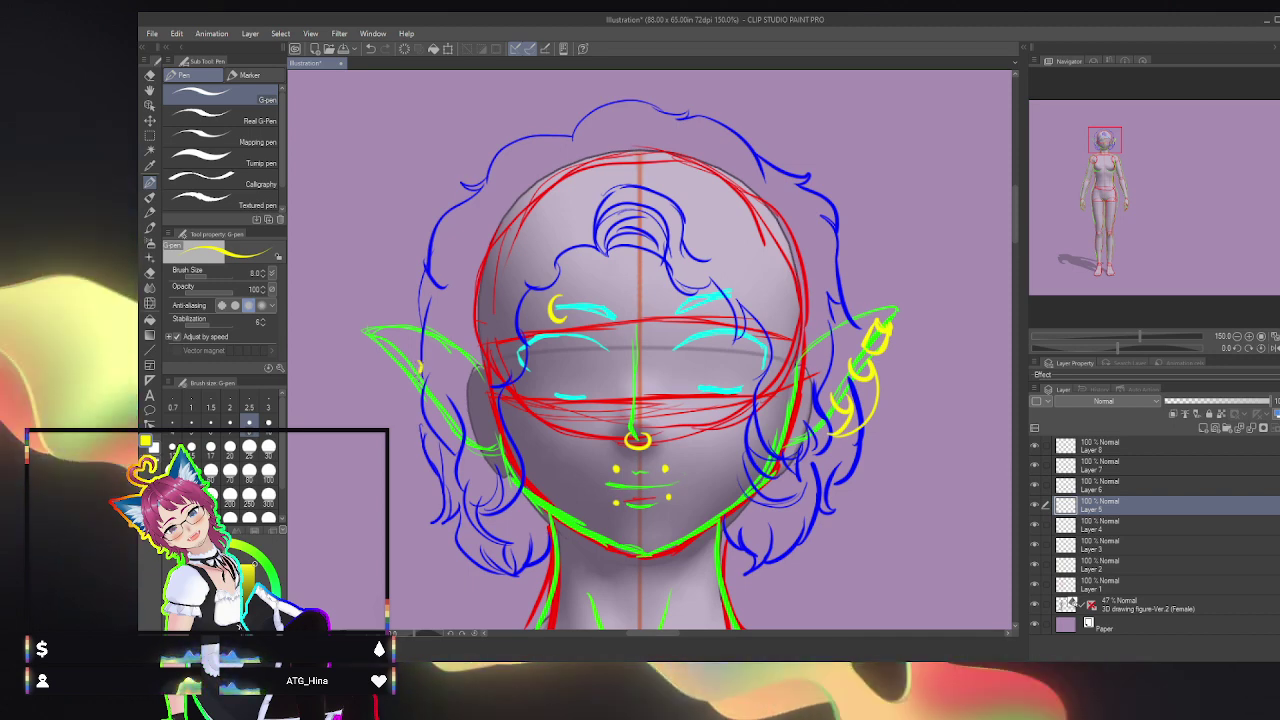
{"action": "mouse_move", "coordinate": [418, 364]}
{"action": "left_mouse_down"}
{"action": "mouse_move", "coordinate": [400, 382]}
{"action": "mouse_move", "coordinate": [377, 362]}
{"action": "left_mouse_up"}
Step: Switch the G-pen colour to purple for sketching the clothing around the neck and shoulders
{"action": "scroll", "coordinate": [1112, 186], "scroll_direction": "down", "scroll_amount": 1}
{"action": "left_click_drag", "start_coordinate": [1112, 186], "coordinate": [1101, 153]}
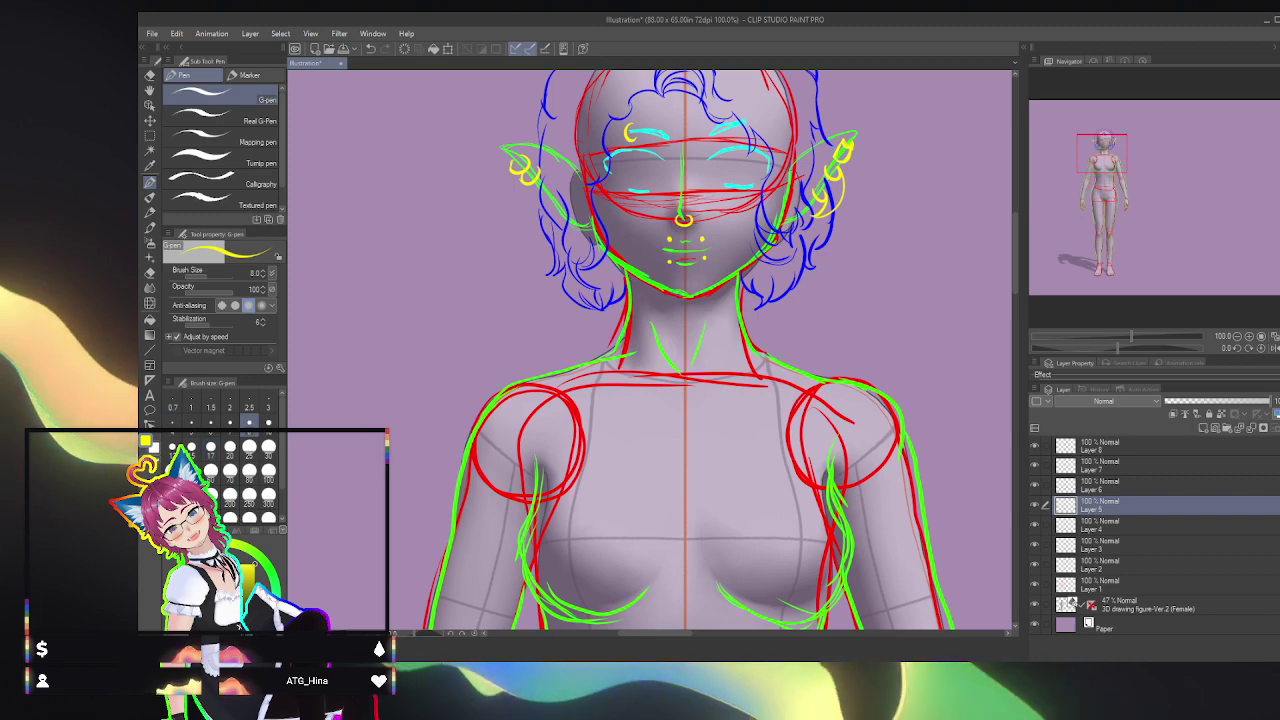
{"action": "key", "text": "x"}
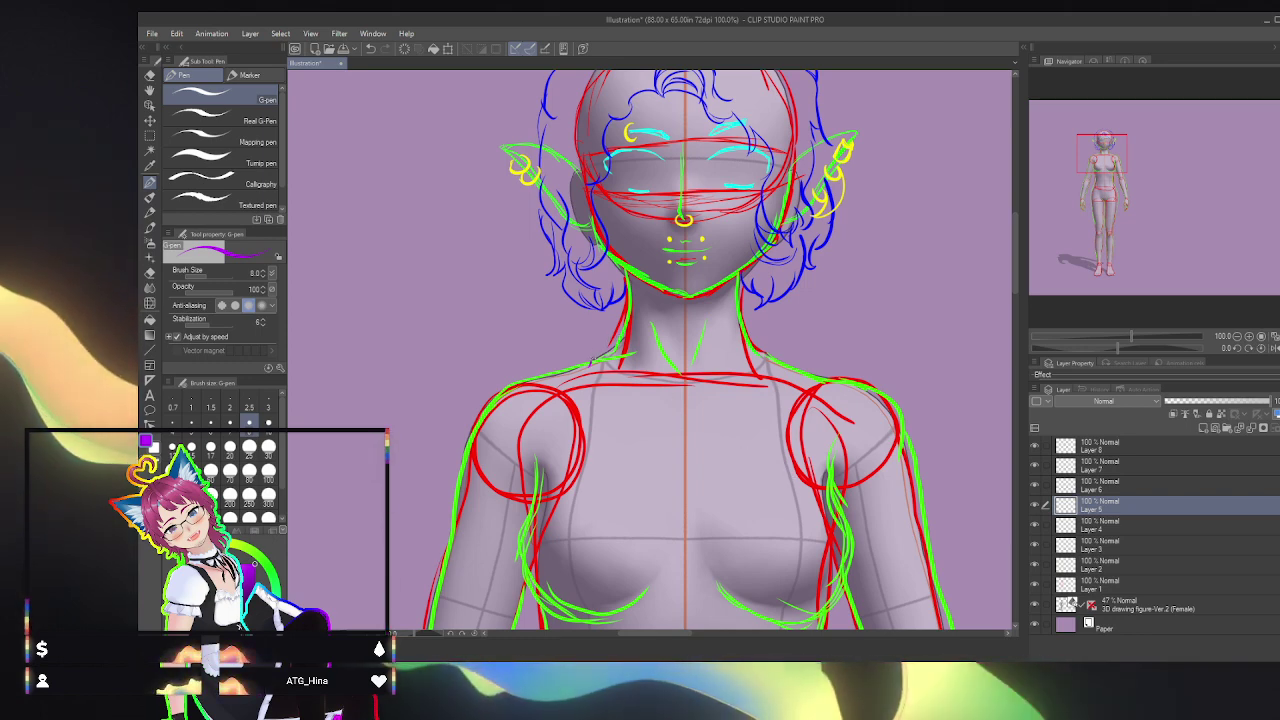
{"action": "mouse_move", "coordinate": [611, 333]}
{"action": "left_mouse_down"}
{"action": "mouse_move", "coordinate": [590, 365]}
{"action": "mouse_move", "coordinate": [680, 378]}
{"action": "left_mouse_up"}
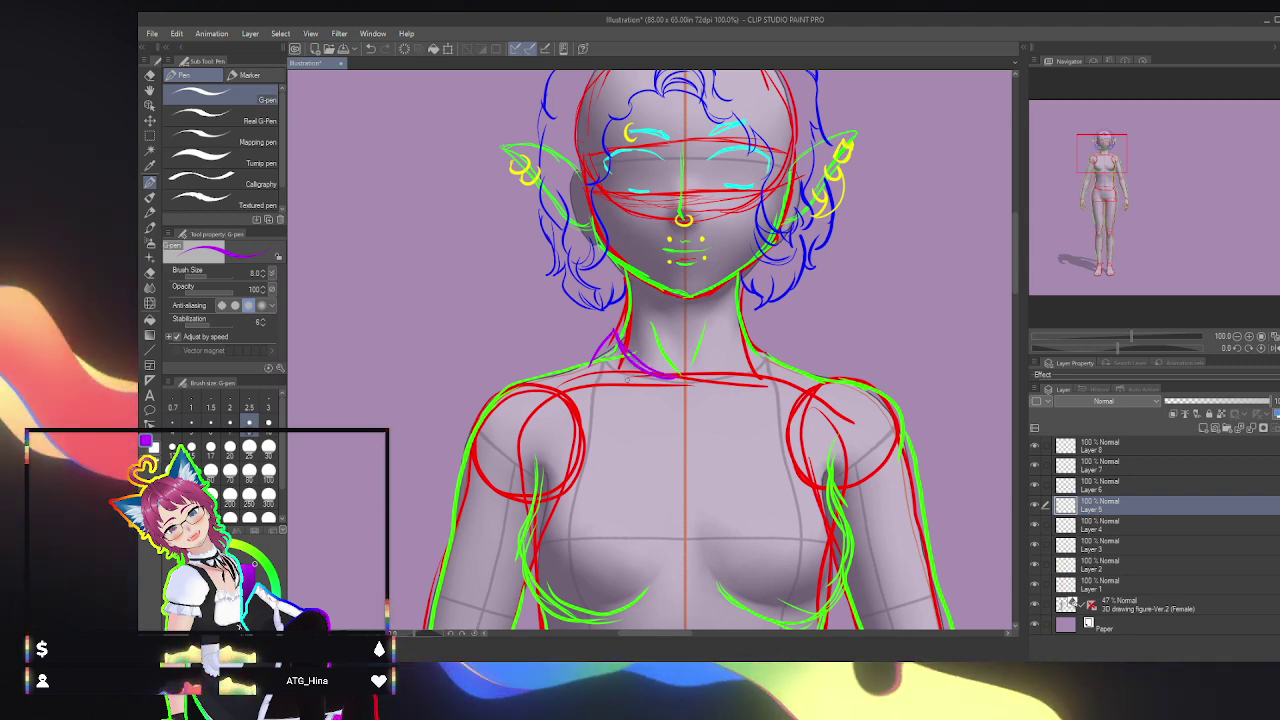
{"action": "key", "text": "ctrl+z"}
{"action": "key", "text": "ctrl+z"}
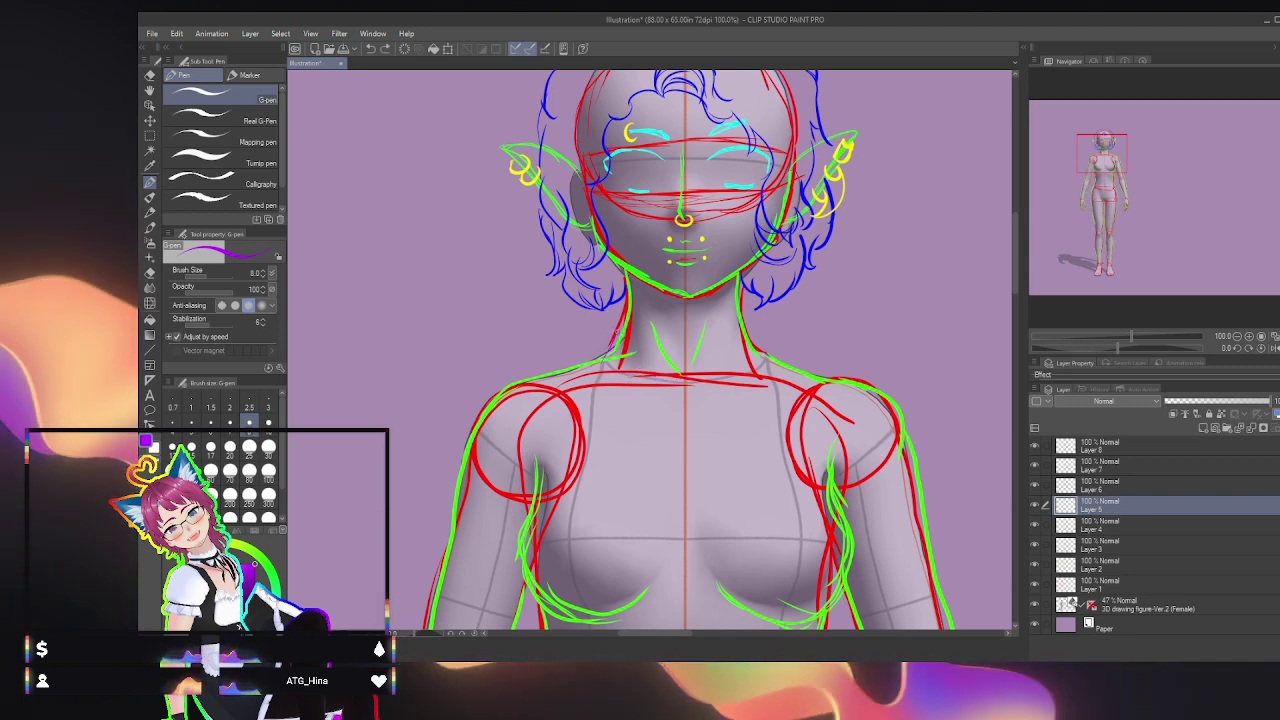
Step: Sketch the left-hand pointed shirt collar flap in purple from the neck down to the upper chest
{"action": "left_click_drag", "start_coordinate": [621, 324], "coordinate": [599, 375]}
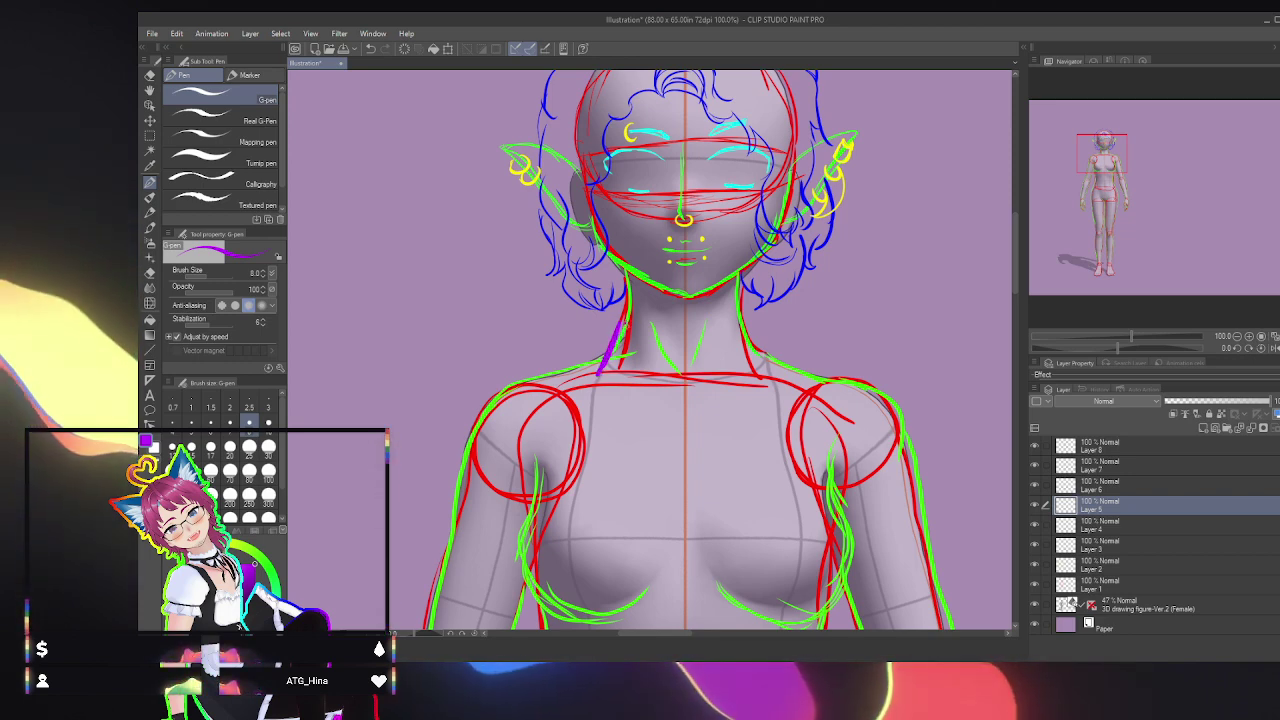
{"action": "mouse_move", "coordinate": [628, 328]}
{"action": "left_mouse_down"}
{"action": "mouse_move", "coordinate": [675, 341]}
{"action": "mouse_move", "coordinate": [675, 384]}
{"action": "left_mouse_up"}
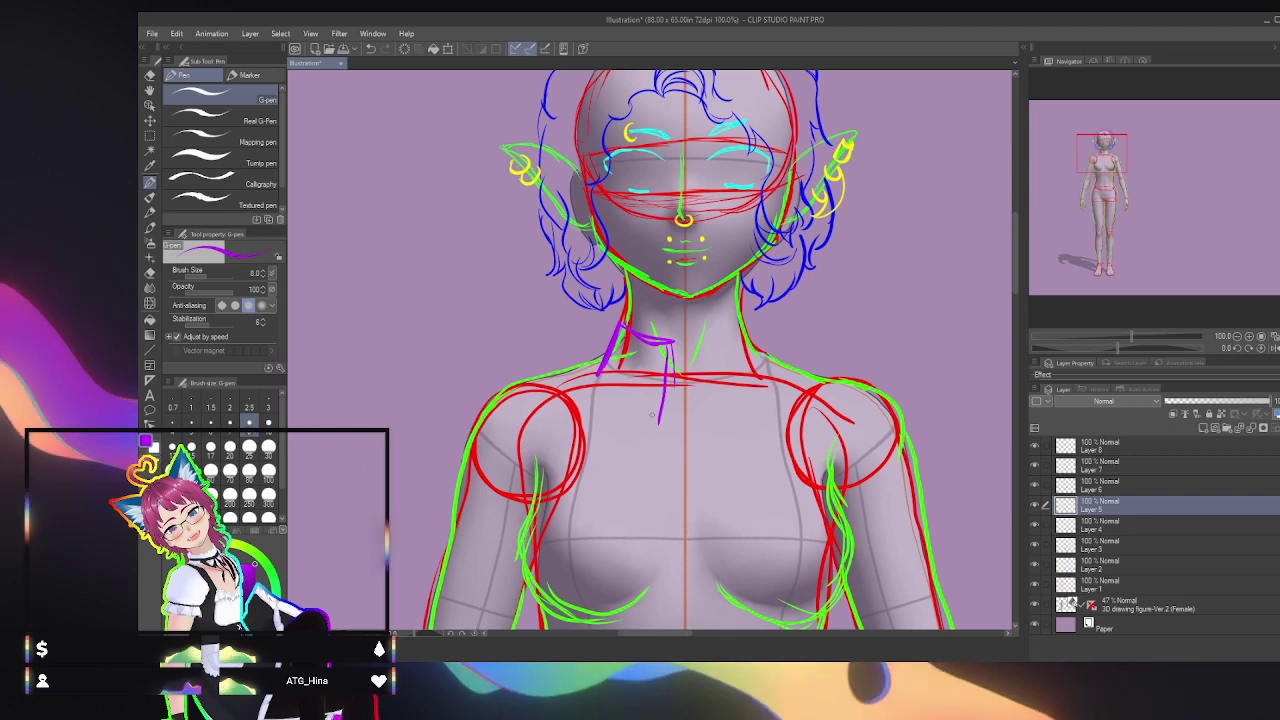
{"action": "key", "text": "ctrl+z"}
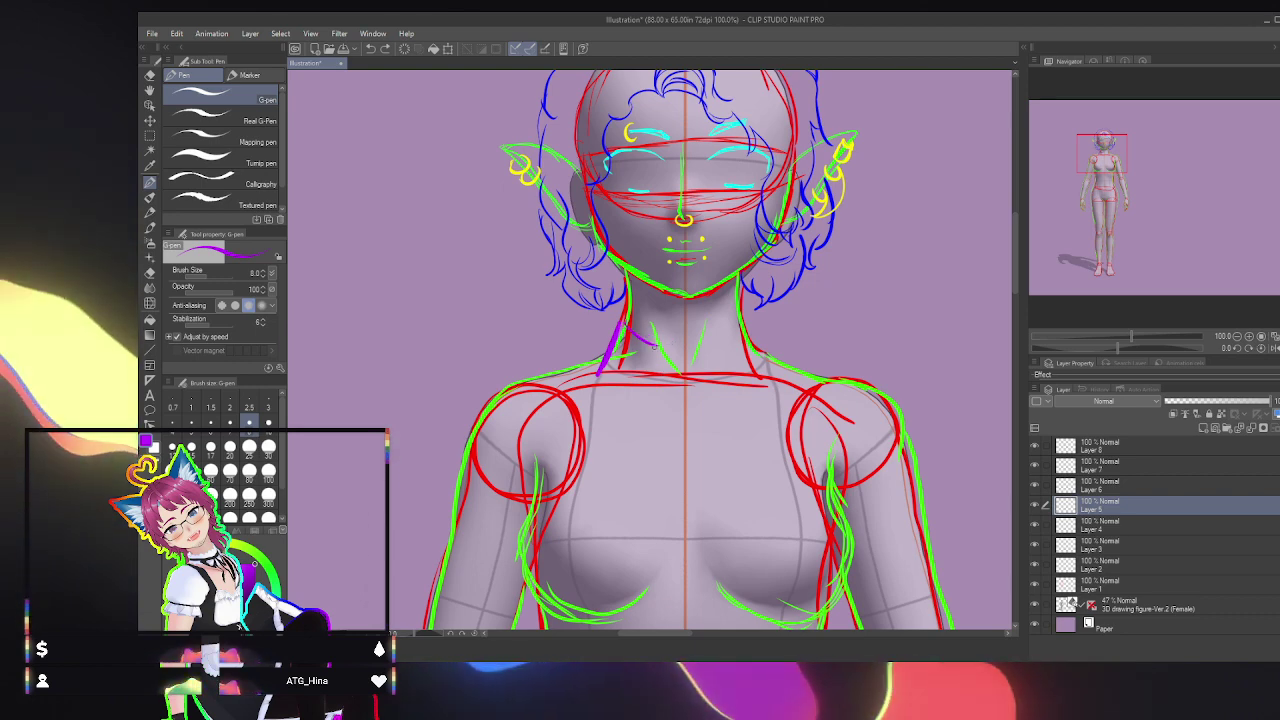
{"action": "mouse_move", "coordinate": [610, 322]}
{"action": "left_mouse_down"}
{"action": "mouse_move", "coordinate": [632, 326]}
{"action": "mouse_move", "coordinate": [662, 375]}
{"action": "mouse_move", "coordinate": [638, 430]}
{"action": "left_mouse_up"}
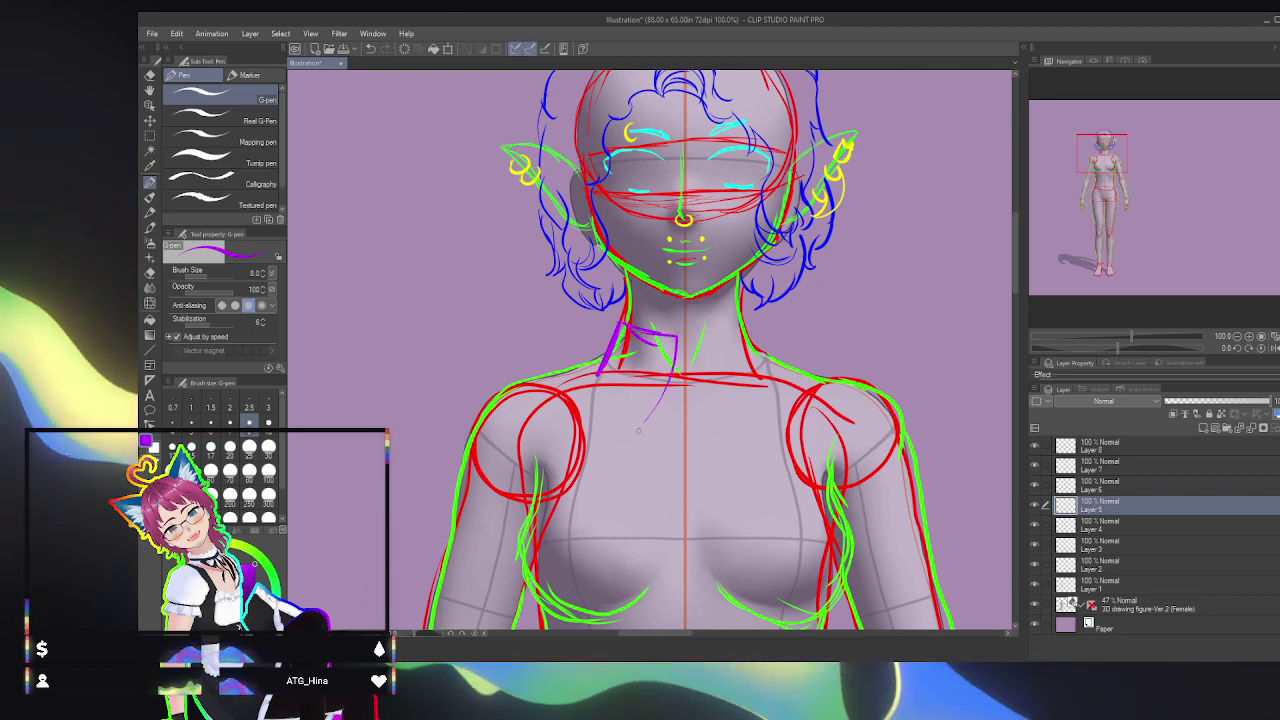
{"action": "mouse_move", "coordinate": [616, 318]}
{"action": "left_mouse_down"}
{"action": "mouse_move", "coordinate": [590, 356]}
{"action": "mouse_move", "coordinate": [621, 425]}
{"action": "mouse_move", "coordinate": [642, 437]}
{"action": "mouse_move", "coordinate": [674, 336]}
{"action": "mouse_move", "coordinate": [738, 435]}
{"action": "left_mouse_up"}
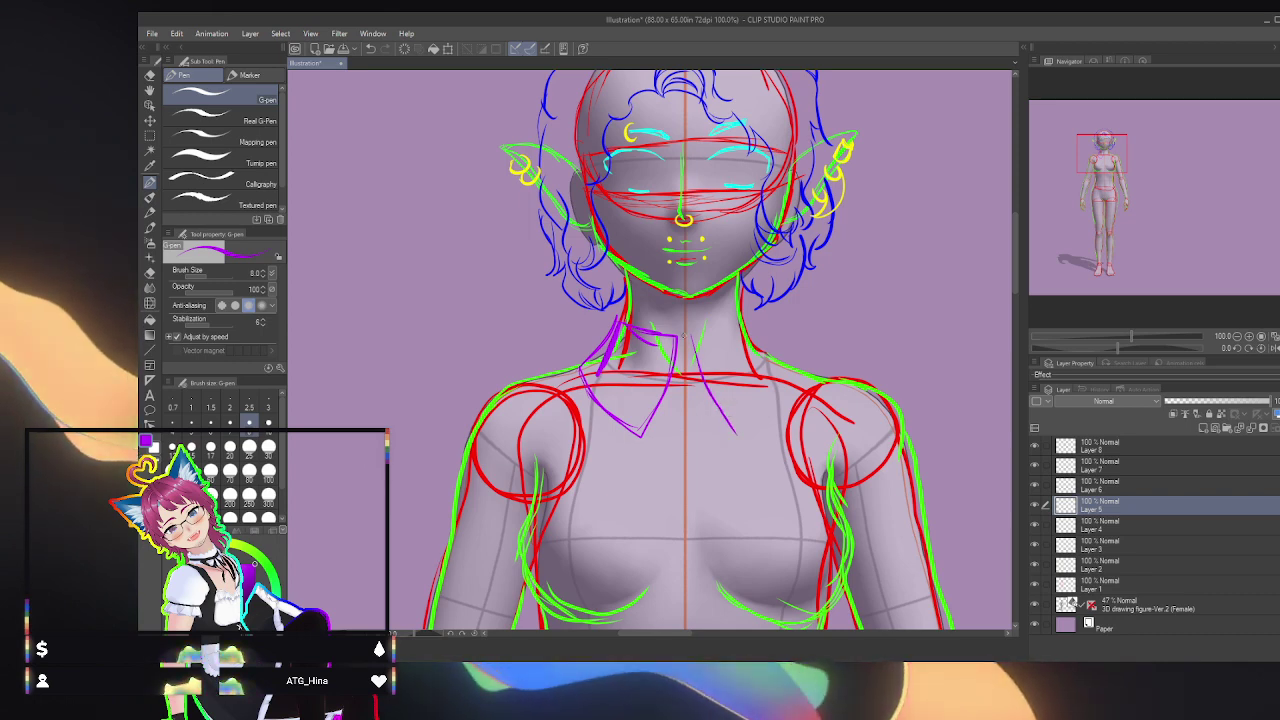
Step: Sketch the matching right-hand collar flap and a thin purple front opening line down the middle of the chest
{"action": "mouse_move", "coordinate": [724, 332]}
{"action": "left_mouse_down"}
{"action": "mouse_move", "coordinate": [742, 320]}
{"action": "mouse_move", "coordinate": [782, 356]}
{"action": "left_mouse_up"}
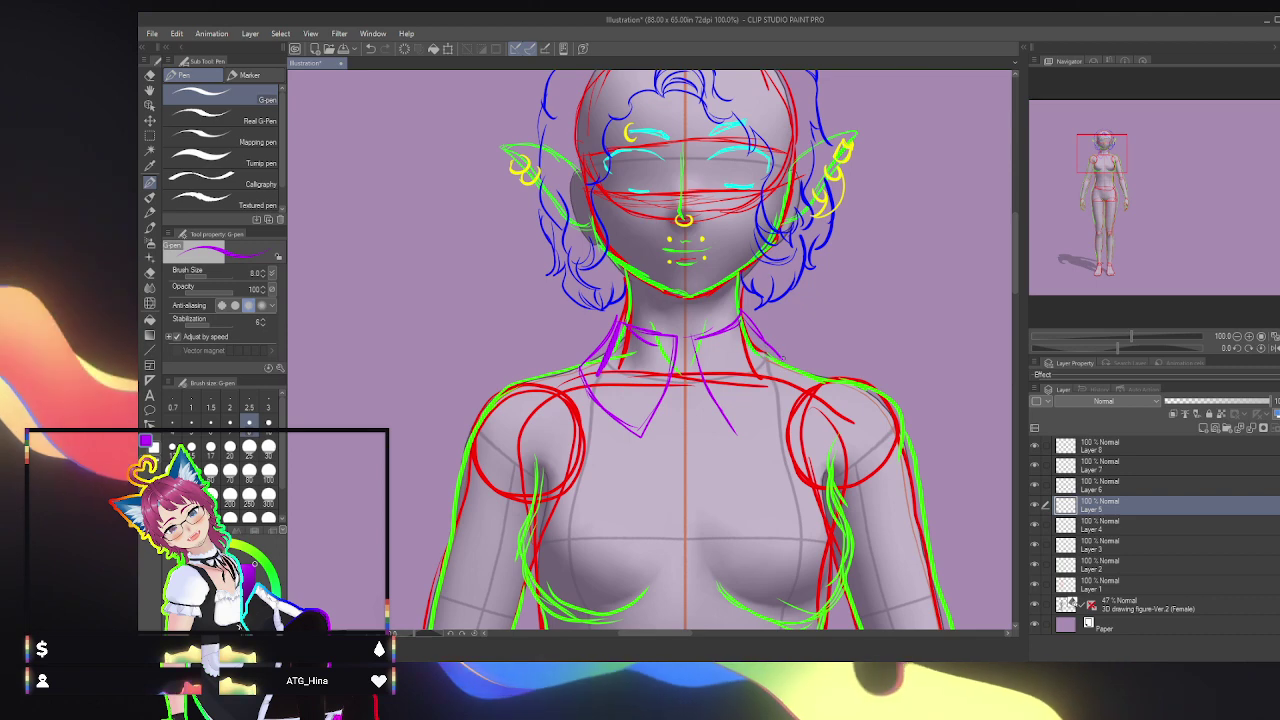
{"action": "left_click_drag", "start_coordinate": [762, 409], "coordinate": [737, 432]}
{"action": "left_click_drag", "start_coordinate": [762, 414], "coordinate": [792, 358]}
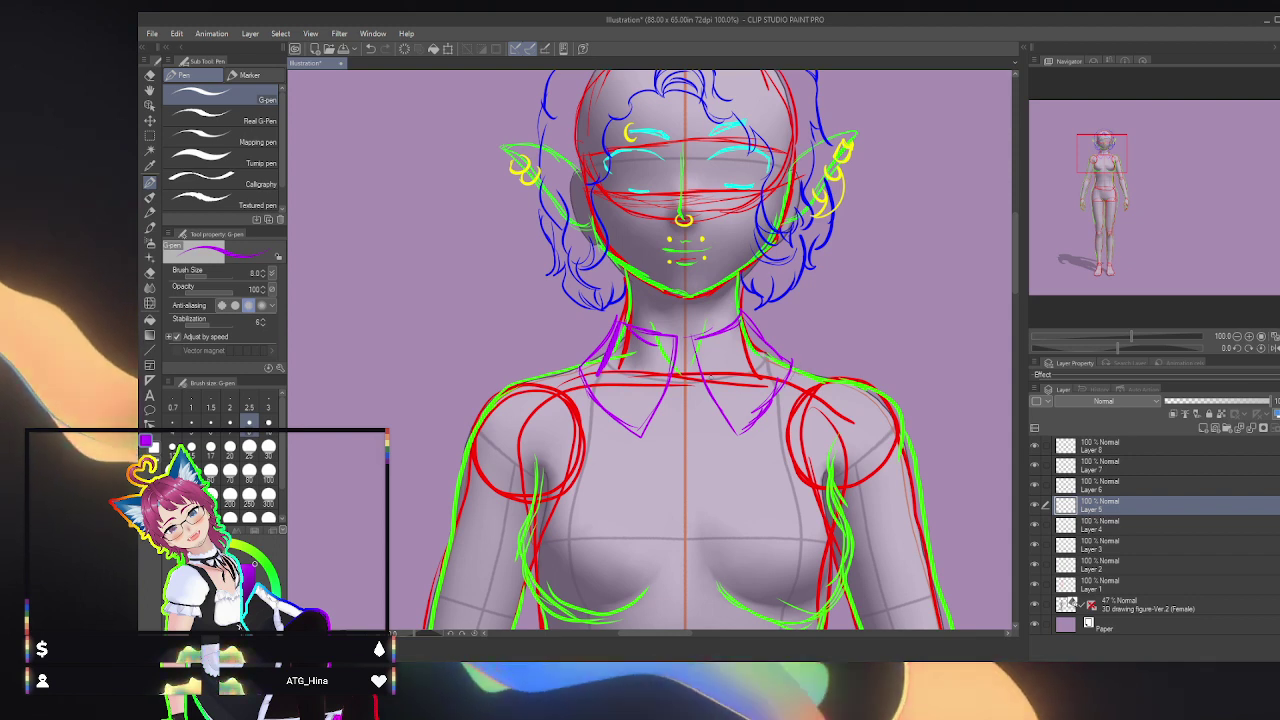
{"action": "left_click_drag", "start_coordinate": [682, 386], "coordinate": [680, 462]}
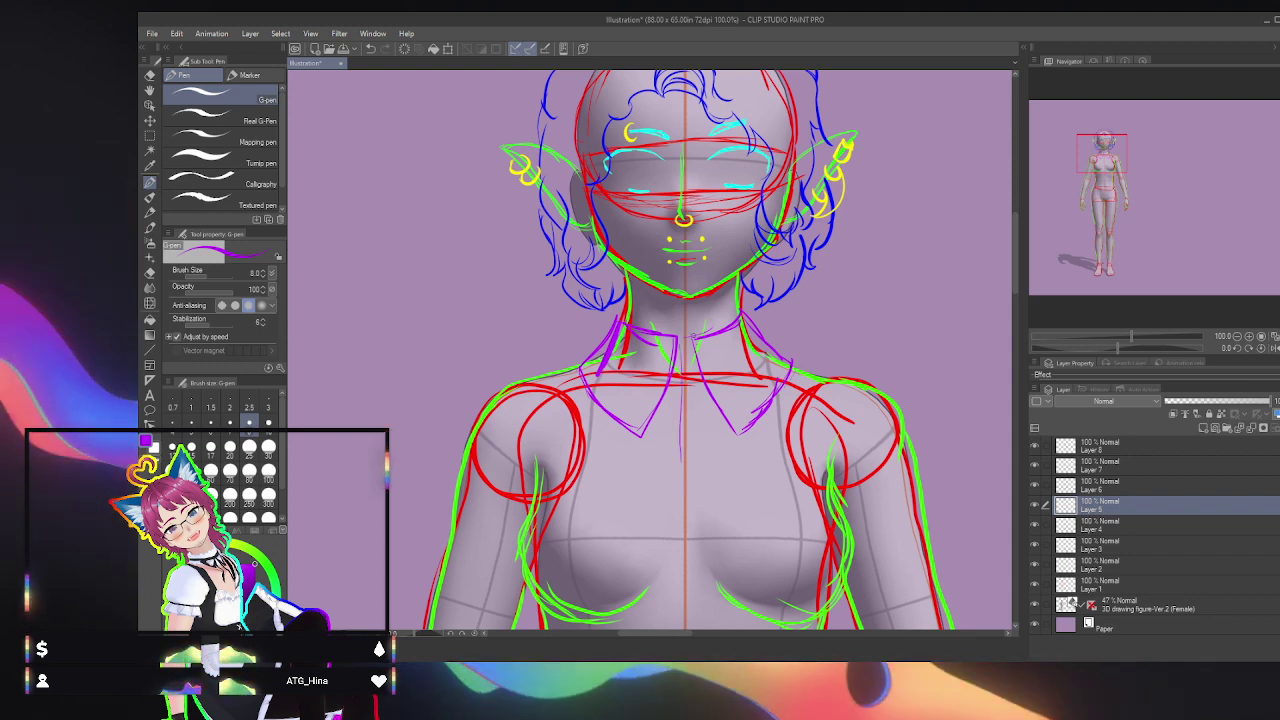
{"action": "left_click_drag", "start_coordinate": [690, 374], "coordinate": [678, 505]}
{"action": "left_click_drag", "start_coordinate": [680, 432], "coordinate": [684, 556]}
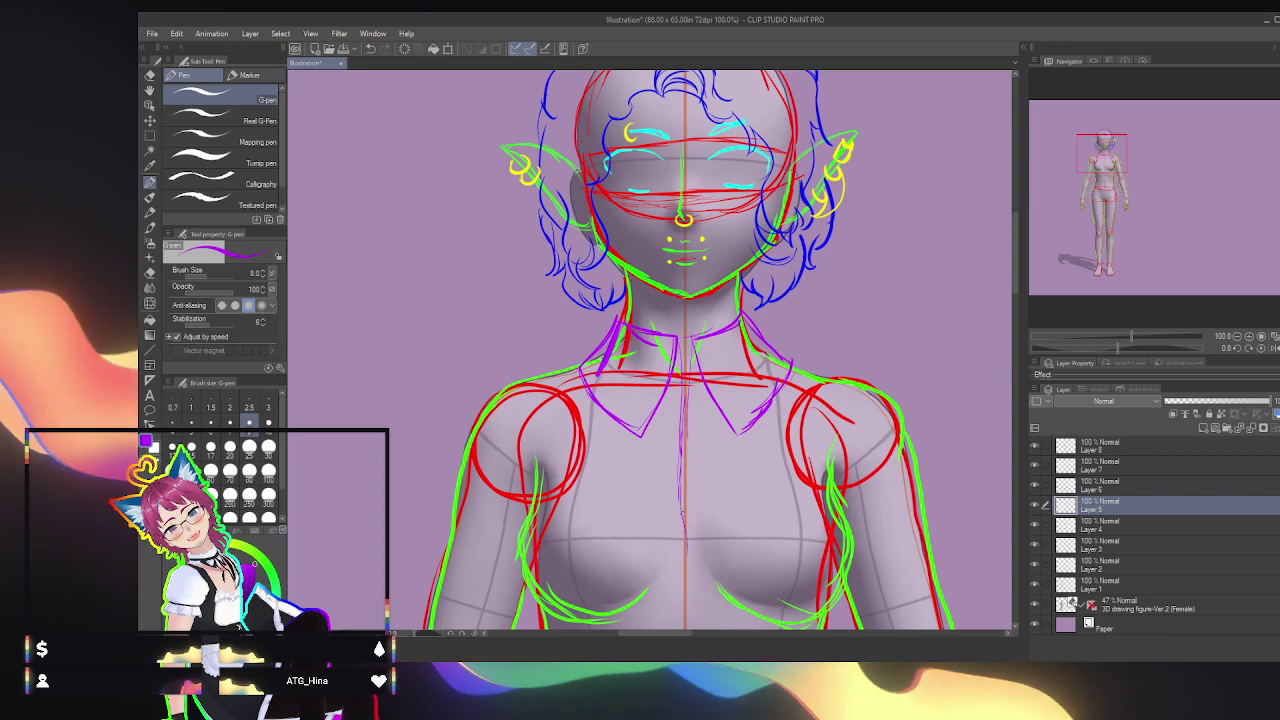
Step: Sketch a purple puffed short sleeve on the left-hand arm with a curved cuff band and gathered fold lines
{"action": "mouse_move", "coordinate": [1104, 166]}
{"action": "left_mouse_down"}
{"action": "mouse_move", "coordinate": [1106, 186]}
{"action": "mouse_move", "coordinate": [1117, 172]}
{"action": "left_mouse_up"}
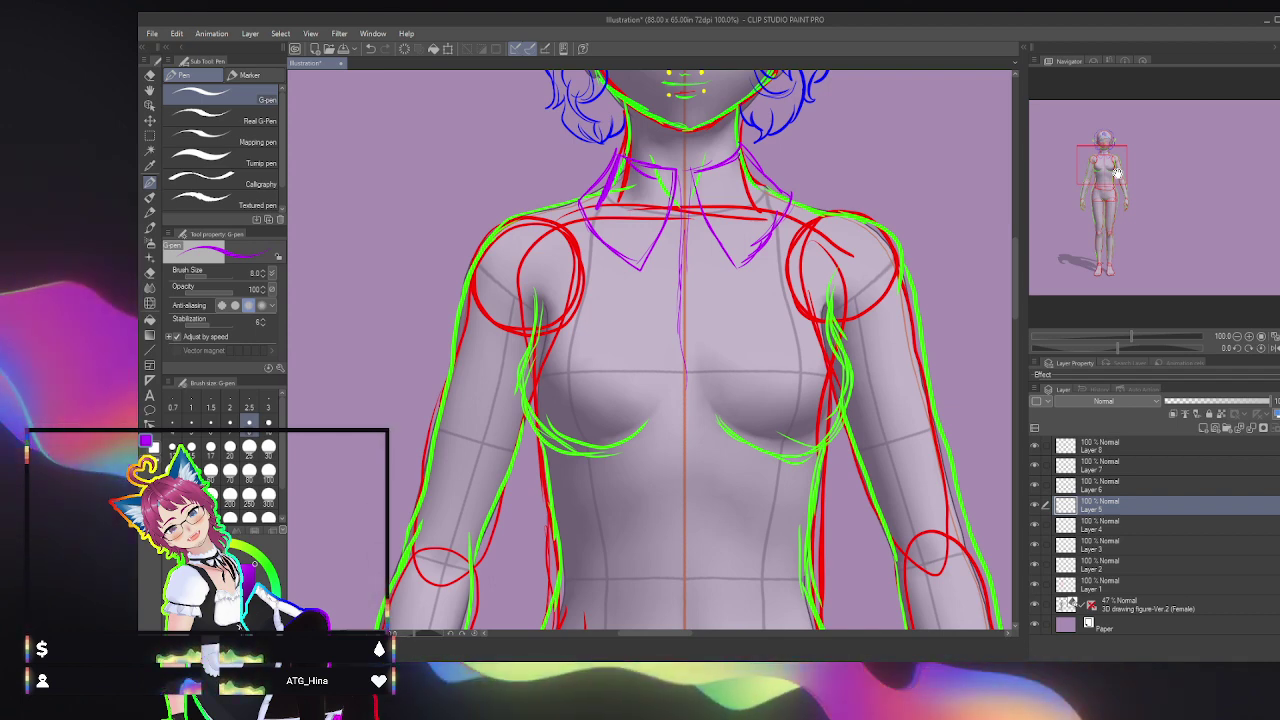
{"action": "left_click_drag", "start_coordinate": [447, 405], "coordinate": [507, 433]}
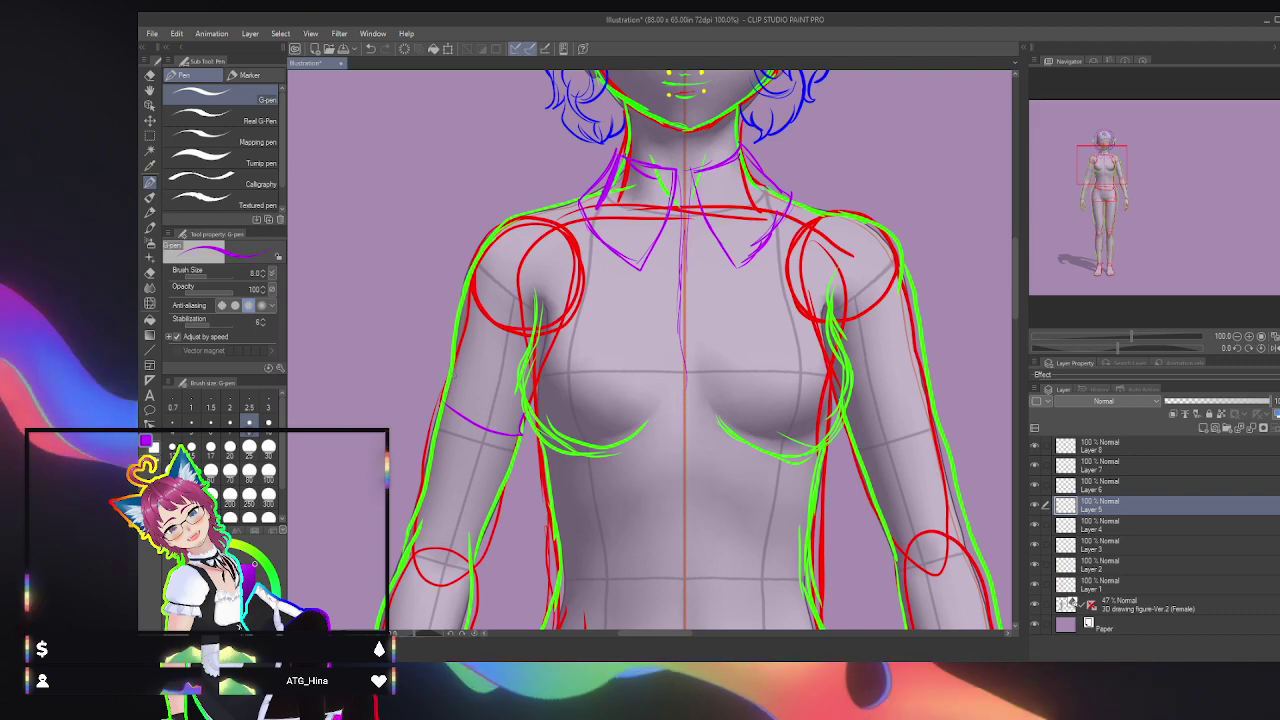
{"action": "left_click_drag", "start_coordinate": [446, 367], "coordinate": [520, 402]}
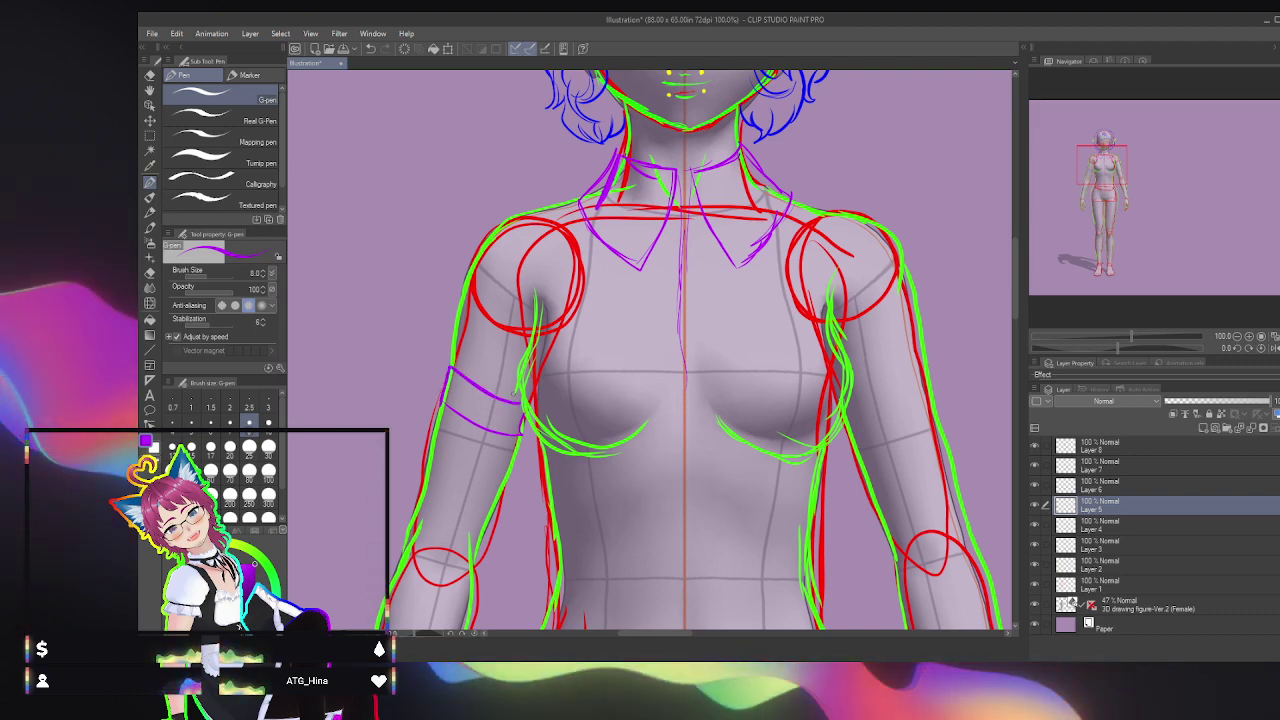
{"action": "left_click_drag", "start_coordinate": [441, 253], "coordinate": [447, 366]}
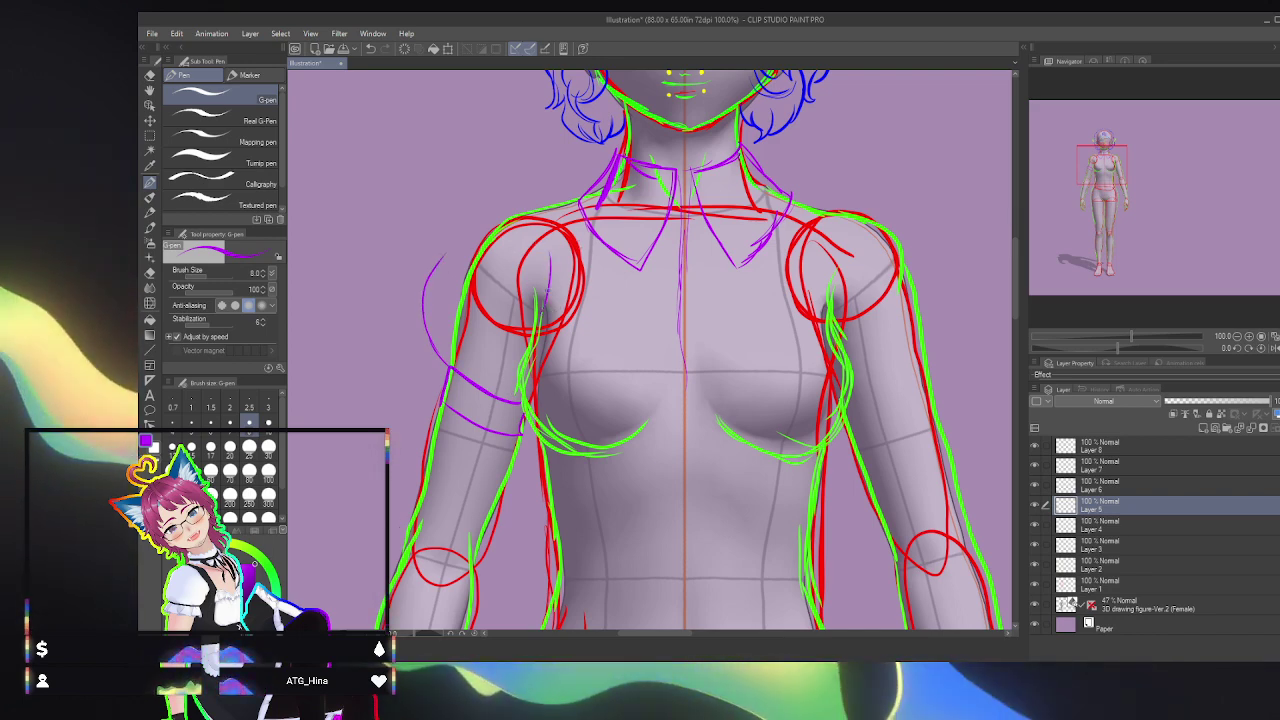
{"action": "left_click_drag", "start_coordinate": [548, 289], "coordinate": [518, 210]}
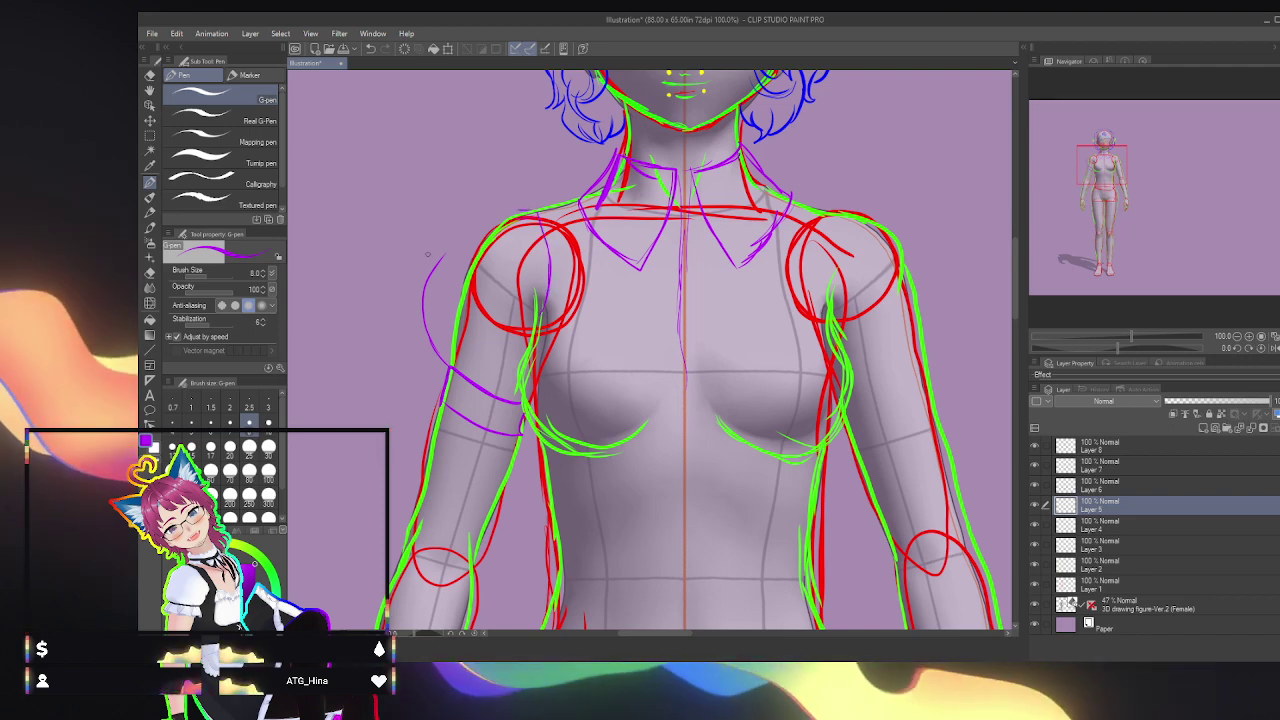
{"action": "left_click_drag", "start_coordinate": [438, 257], "coordinate": [500, 212]}
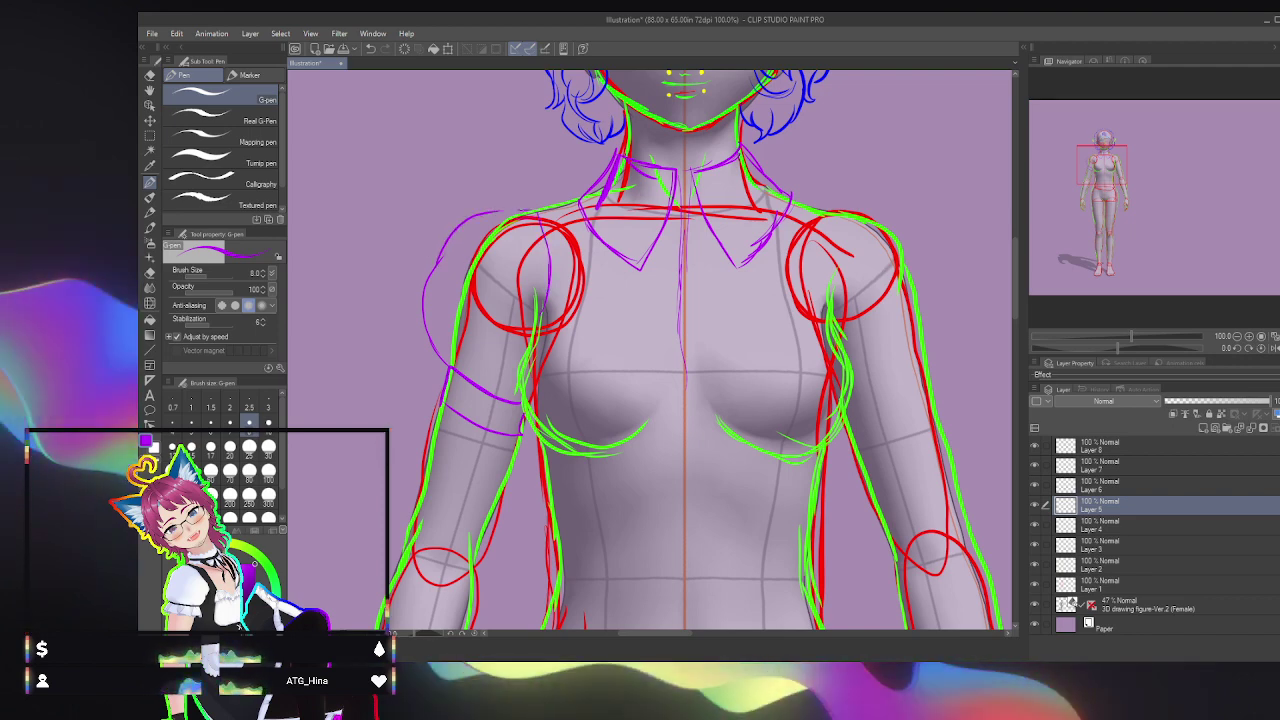
{"action": "left_click_drag", "start_coordinate": [491, 347], "coordinate": [493, 390]}
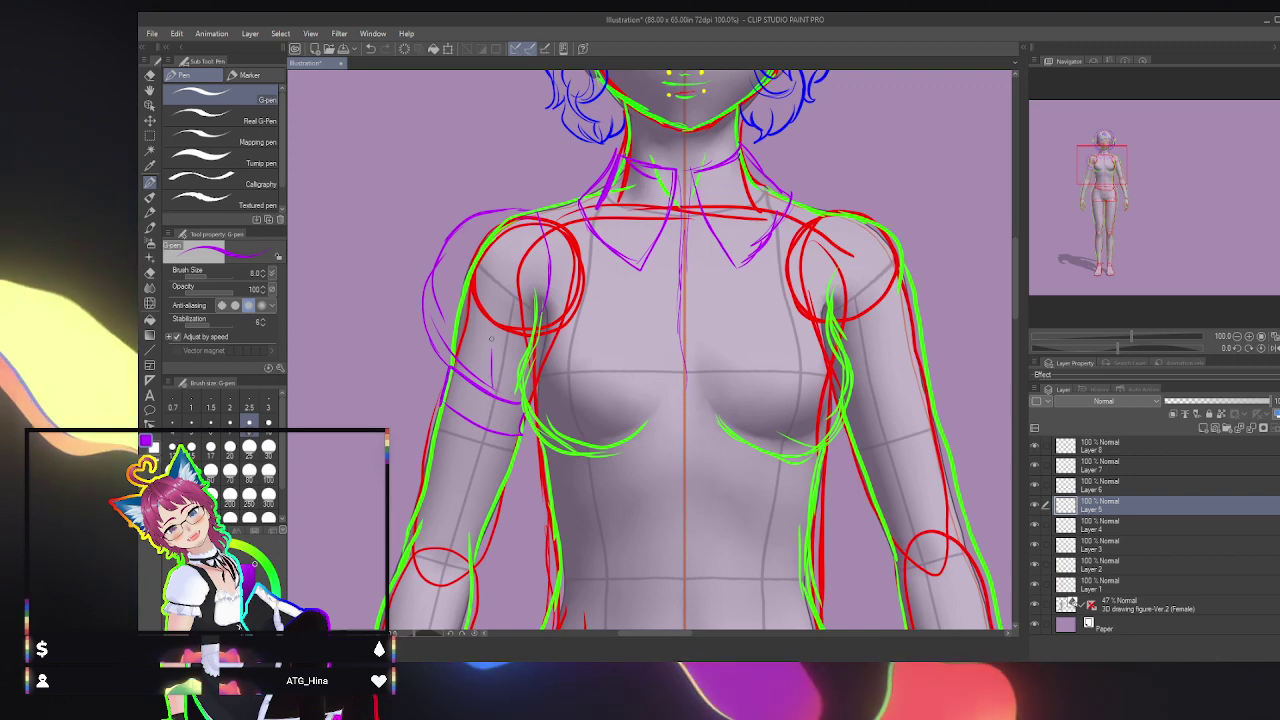
{"action": "left_click_drag", "start_coordinate": [455, 293], "coordinate": [443, 367]}
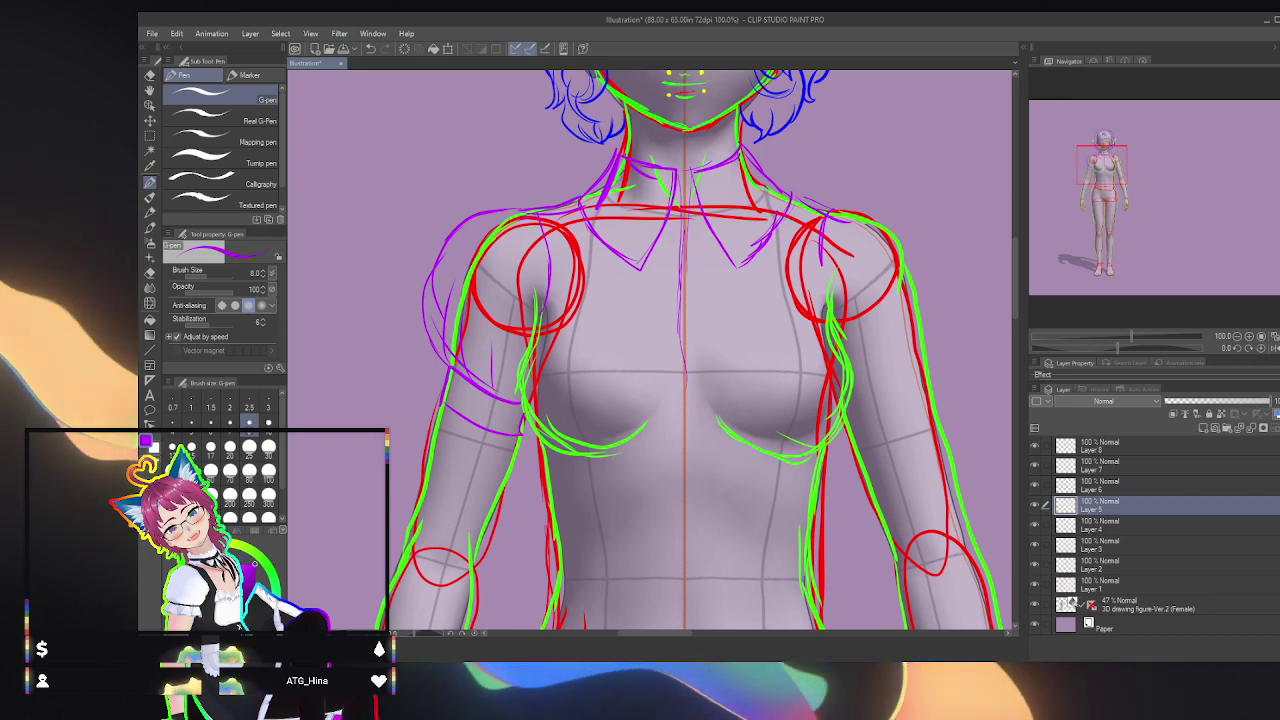
Step: Sketch the matching puffed sleeve and cuff on the right-hand arm, and build up the top of the left-hand sleeve
{"action": "mouse_move", "coordinate": [850, 398]}
{"action": "left_mouse_down"}
{"action": "mouse_move", "coordinate": [918, 364]}
{"action": "mouse_move", "coordinate": [932, 412]}
{"action": "mouse_move", "coordinate": [849, 433]}
{"action": "left_mouse_up"}
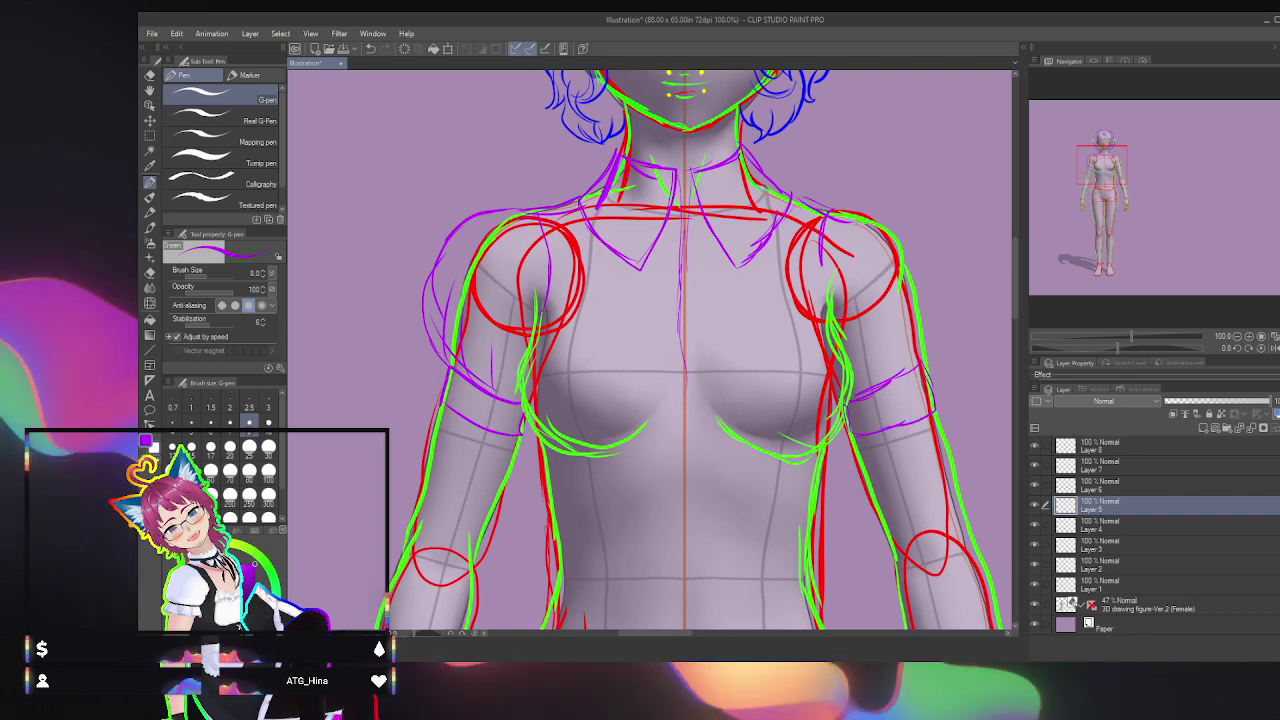
{"action": "mouse_move", "coordinate": [826, 218]}
{"action": "left_mouse_down"}
{"action": "mouse_move", "coordinate": [915, 215]}
{"action": "mouse_move", "coordinate": [932, 352]}
{"action": "left_mouse_up"}
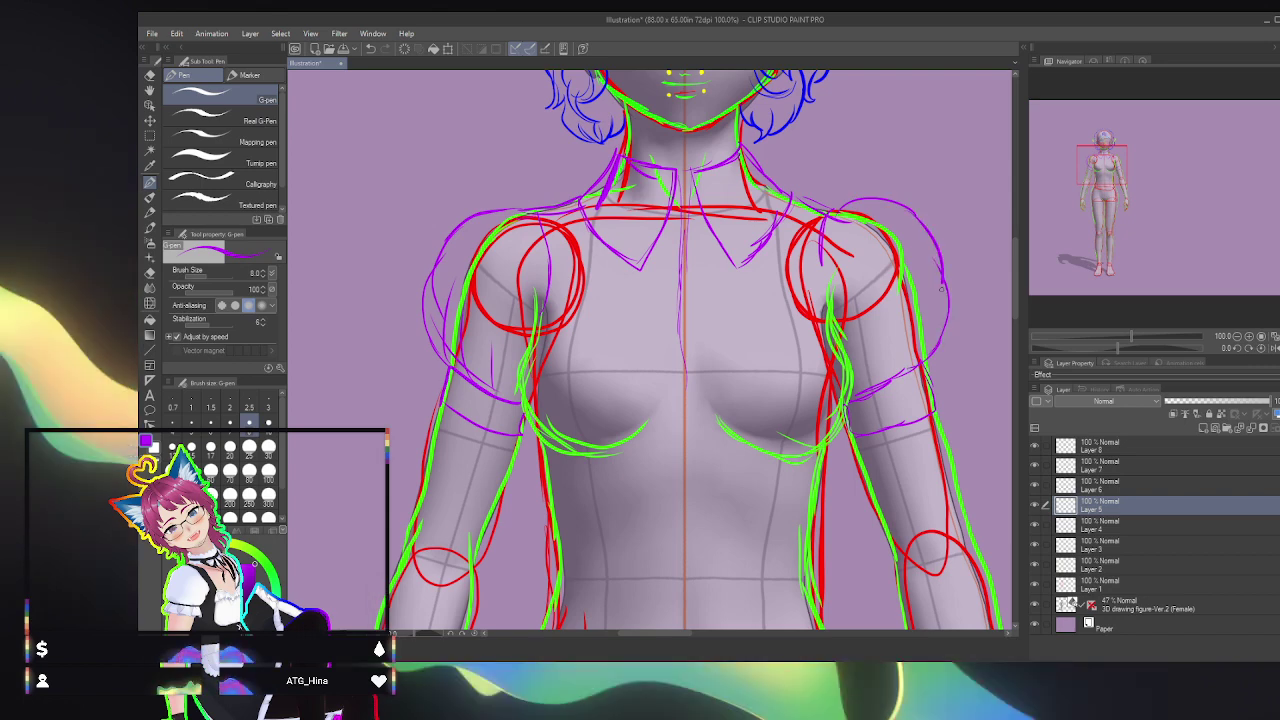
{"action": "mouse_move", "coordinate": [941, 289]}
{"action": "left_mouse_down"}
{"action": "mouse_move", "coordinate": [928, 356]}
{"action": "mouse_move", "coordinate": [883, 370]}
{"action": "left_mouse_up"}
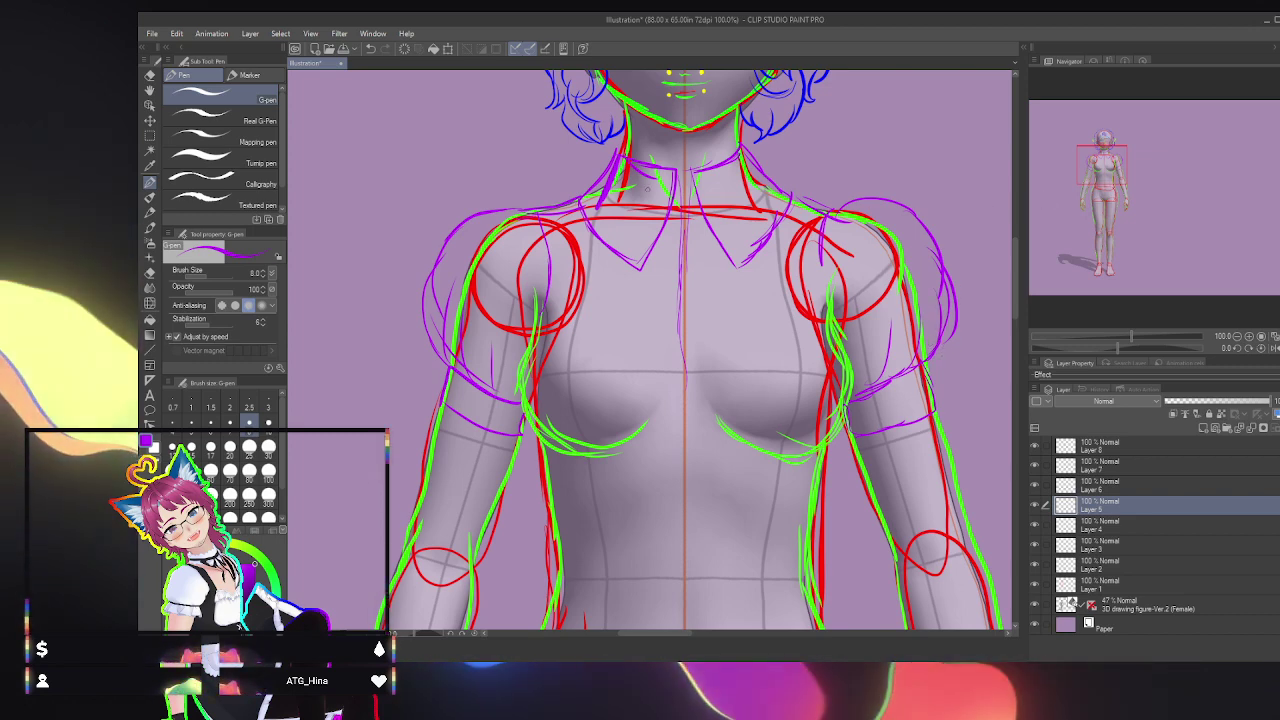
{"action": "left_click_drag", "start_coordinate": [518, 204], "coordinate": [441, 235]}
{"action": "mouse_move", "coordinate": [425, 280]}
{"action": "left_mouse_down"}
{"action": "mouse_move", "coordinate": [445, 223]}
{"action": "mouse_move", "coordinate": [499, 191]}
{"action": "left_mouse_up"}
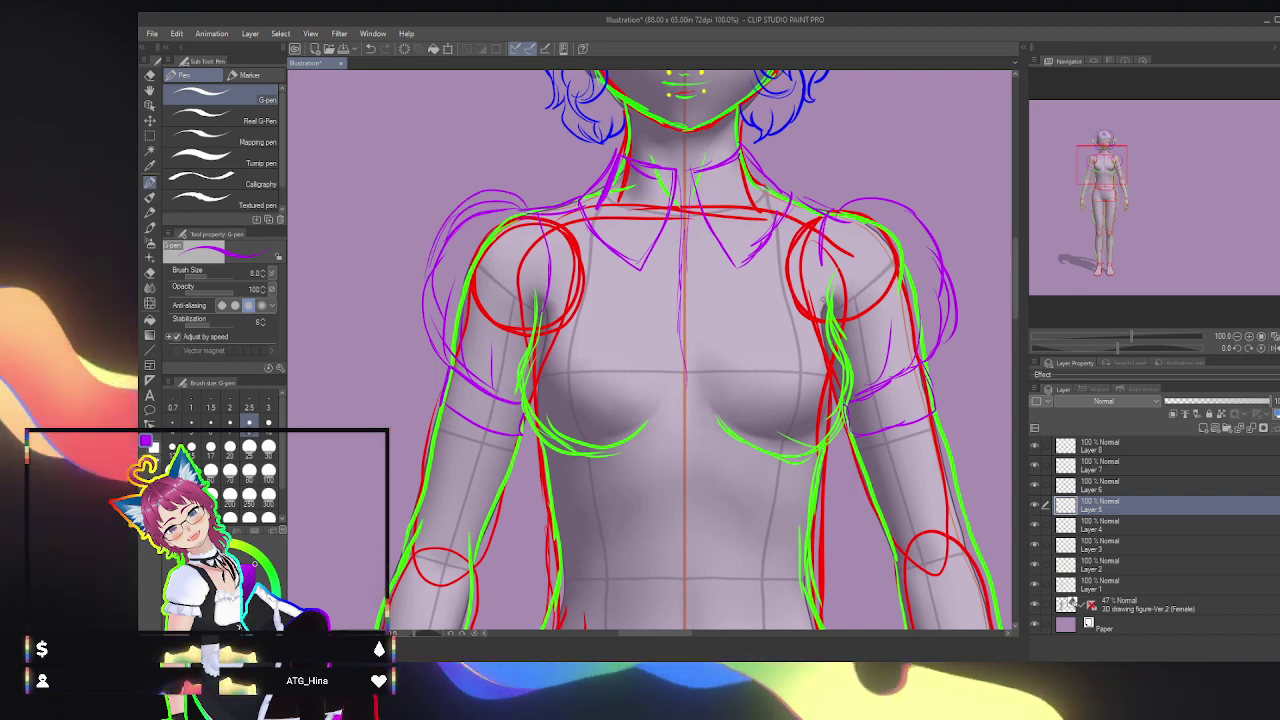
Step: Extend and darken the purple front opening line down the middle of the torso to below the bust
{"action": "left_click_drag", "start_coordinate": [685, 225], "coordinate": [683, 546]}
{"action": "left_click_drag", "start_coordinate": [1099, 174], "coordinate": [1097, 195]}
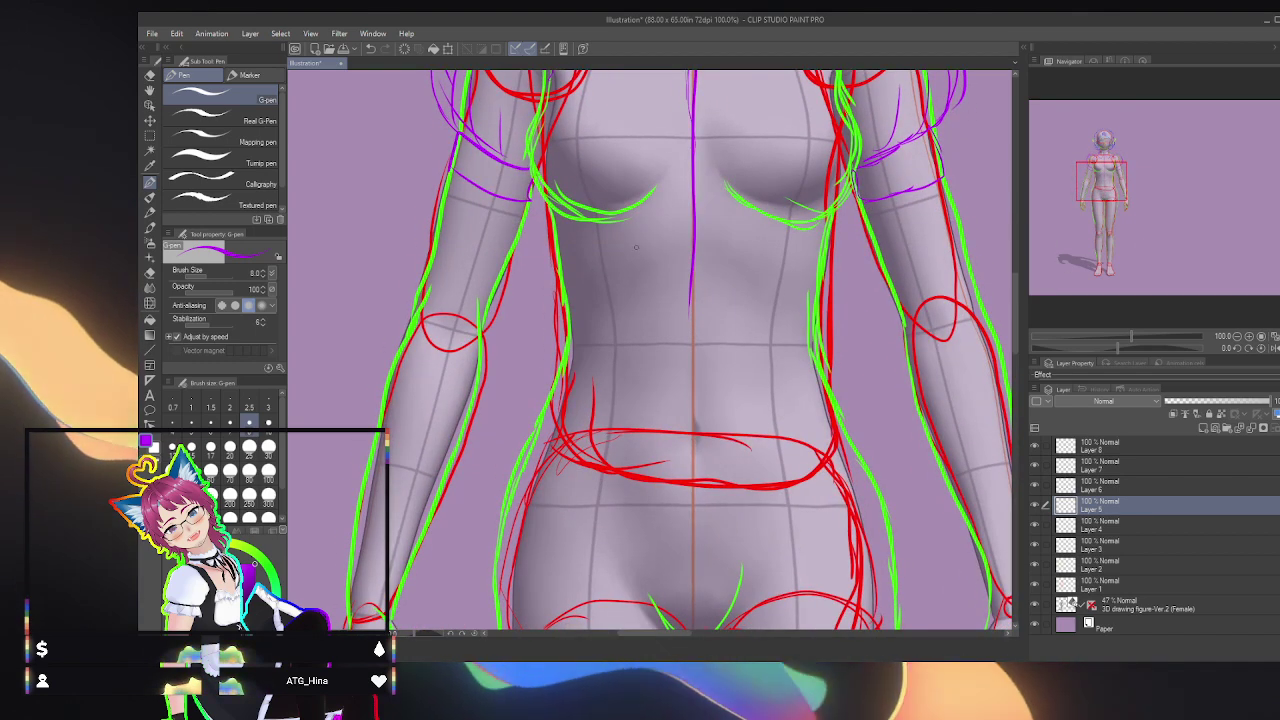
{"action": "mouse_move", "coordinate": [550, 263]}
{"action": "left_mouse_down"}
{"action": "mouse_move", "coordinate": [660, 283]}
{"action": "mouse_move", "coordinate": [812, 251]}
{"action": "left_mouse_up"}
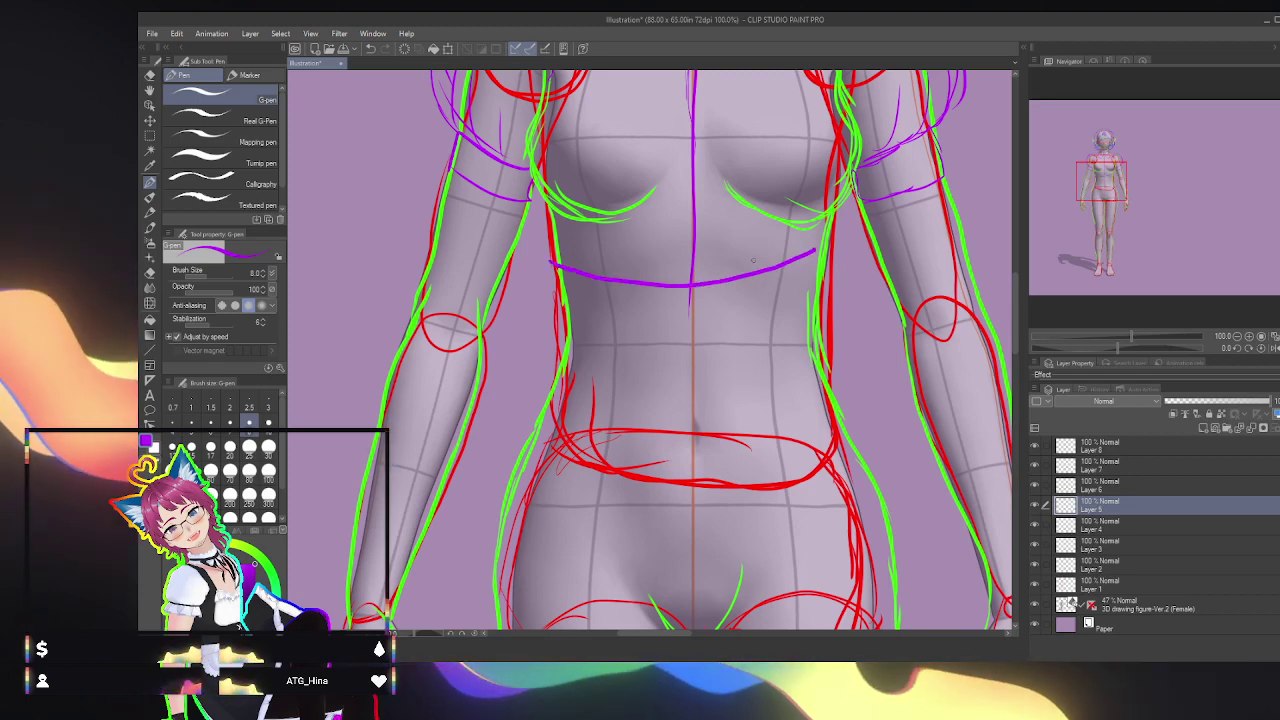
{"action": "key", "text": "ctrl+z"}
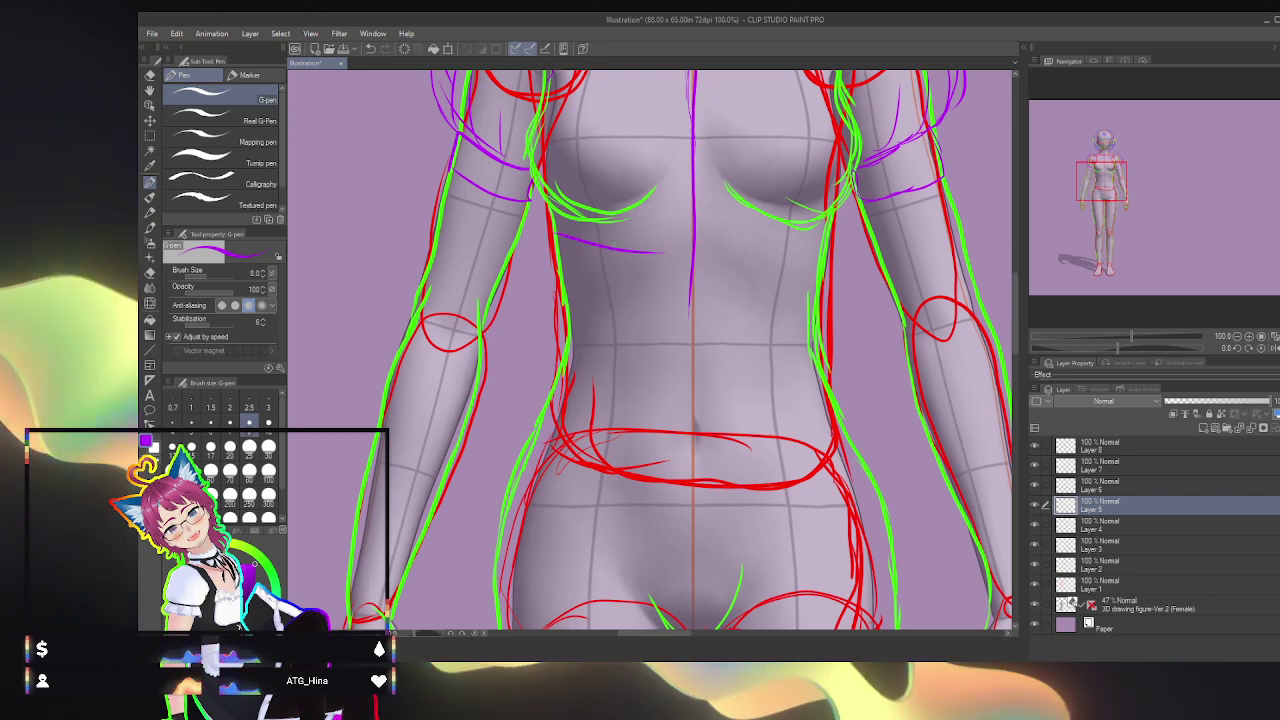
{"action": "left_click_drag", "start_coordinate": [555, 235], "coordinate": [735, 258]}
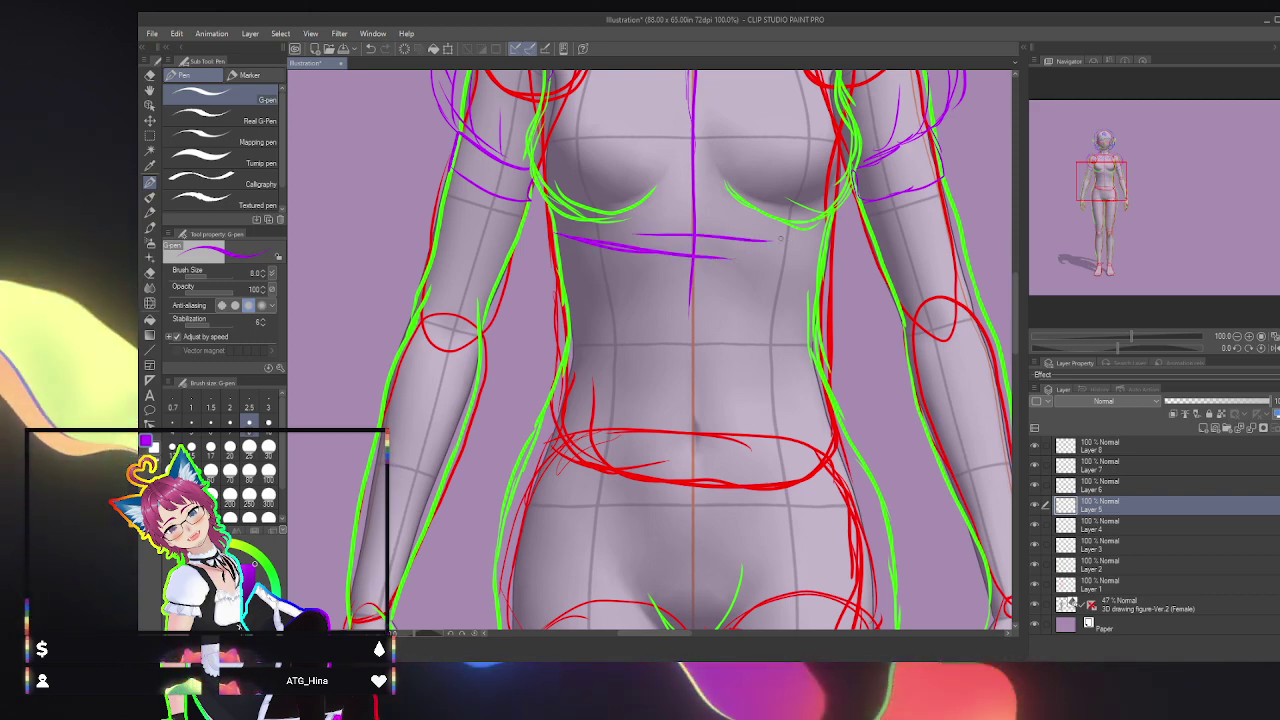
{"action": "key", "text": "ctrl+z"}
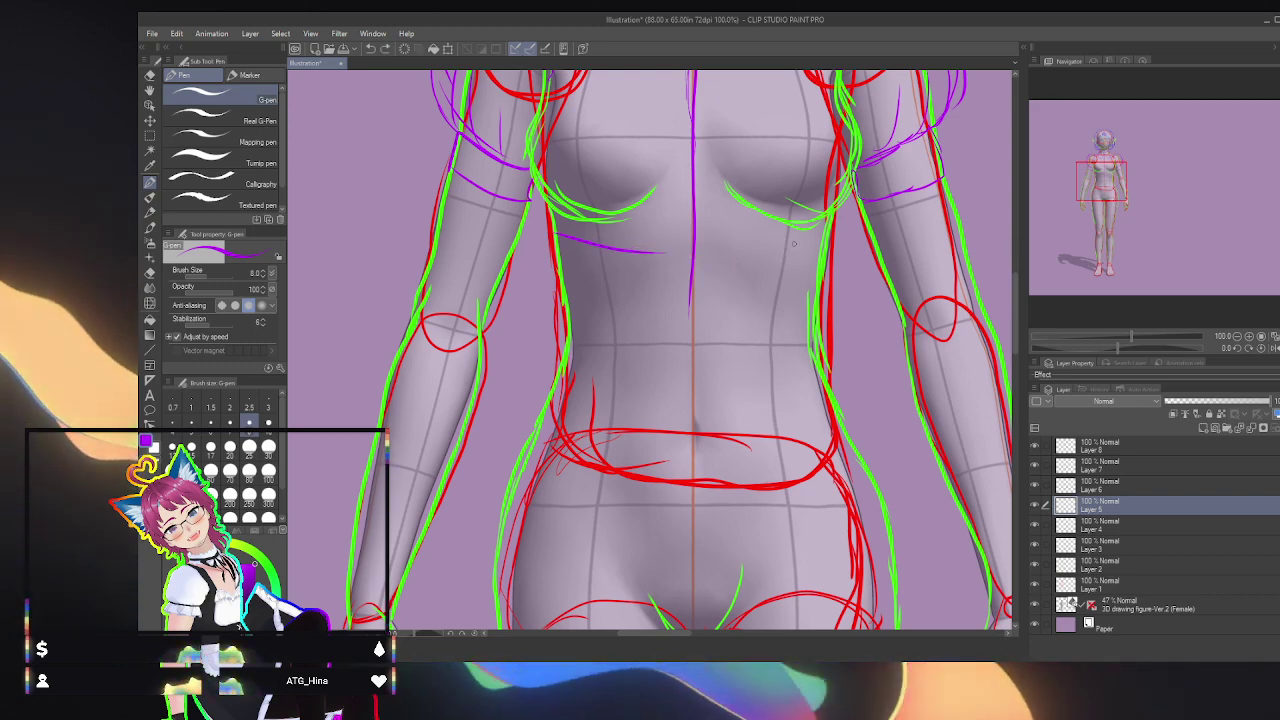
{"action": "key", "text": "ctrl+z"}
{"action": "mouse_move", "coordinate": [818, 244]}
{"action": "left_mouse_down"}
{"action": "mouse_move", "coordinate": [610, 222]}
{"action": "mouse_move", "coordinate": [614, 238]}
{"action": "left_mouse_up"}
{"action": "key", "text": "ctrl+z"}
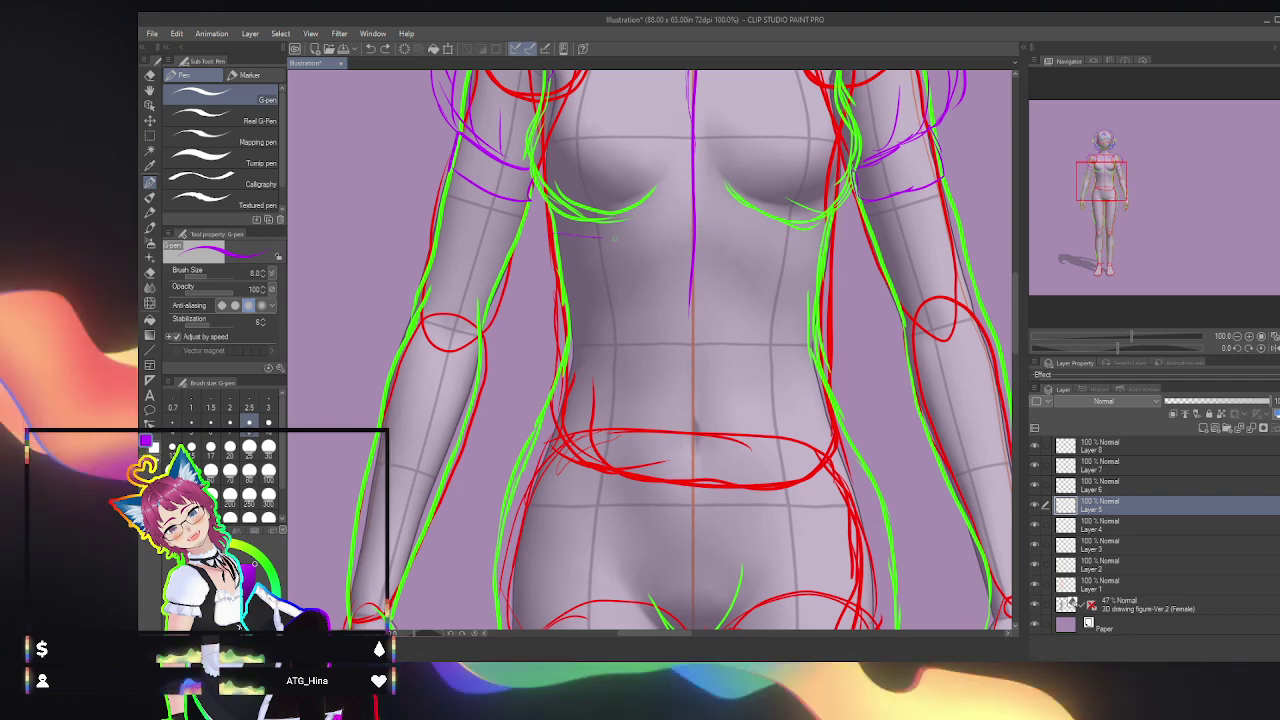
{"action": "key", "text": "ctrl+z"}
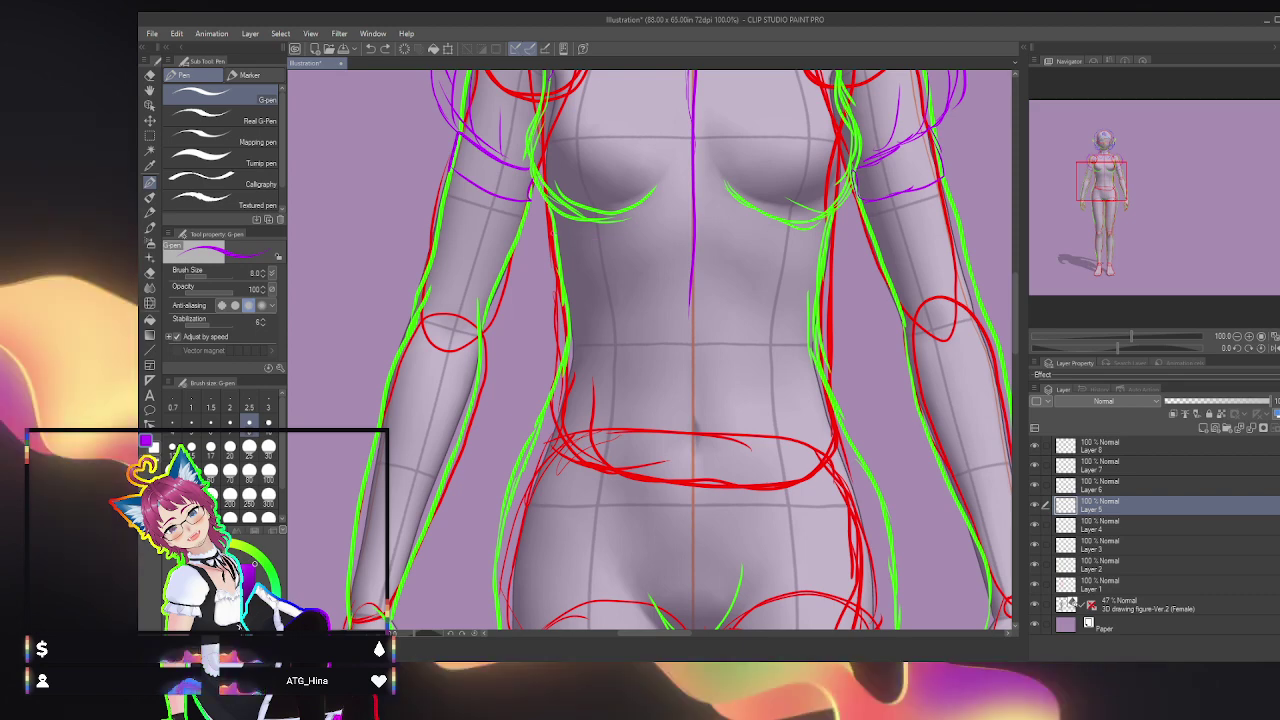
Step: Sketch a thin purple underbust line across the torso and curved vertical seams running from each shoulder down to it
{"action": "mouse_move", "coordinate": [557, 239]}
{"action": "left_mouse_down"}
{"action": "mouse_move", "coordinate": [819, 241]}
{"action": "mouse_move", "coordinate": [598, 237]}
{"action": "left_mouse_up"}
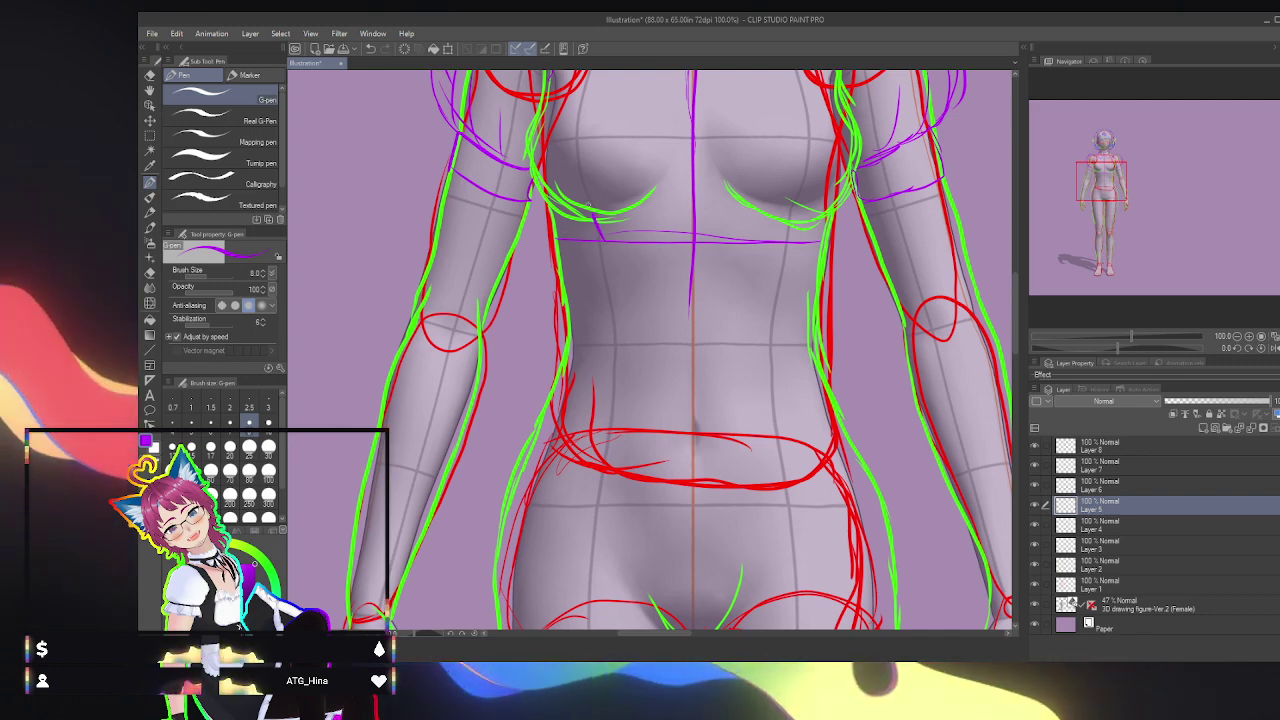
{"action": "left_click_drag", "start_coordinate": [582, 162], "coordinate": [604, 240]}
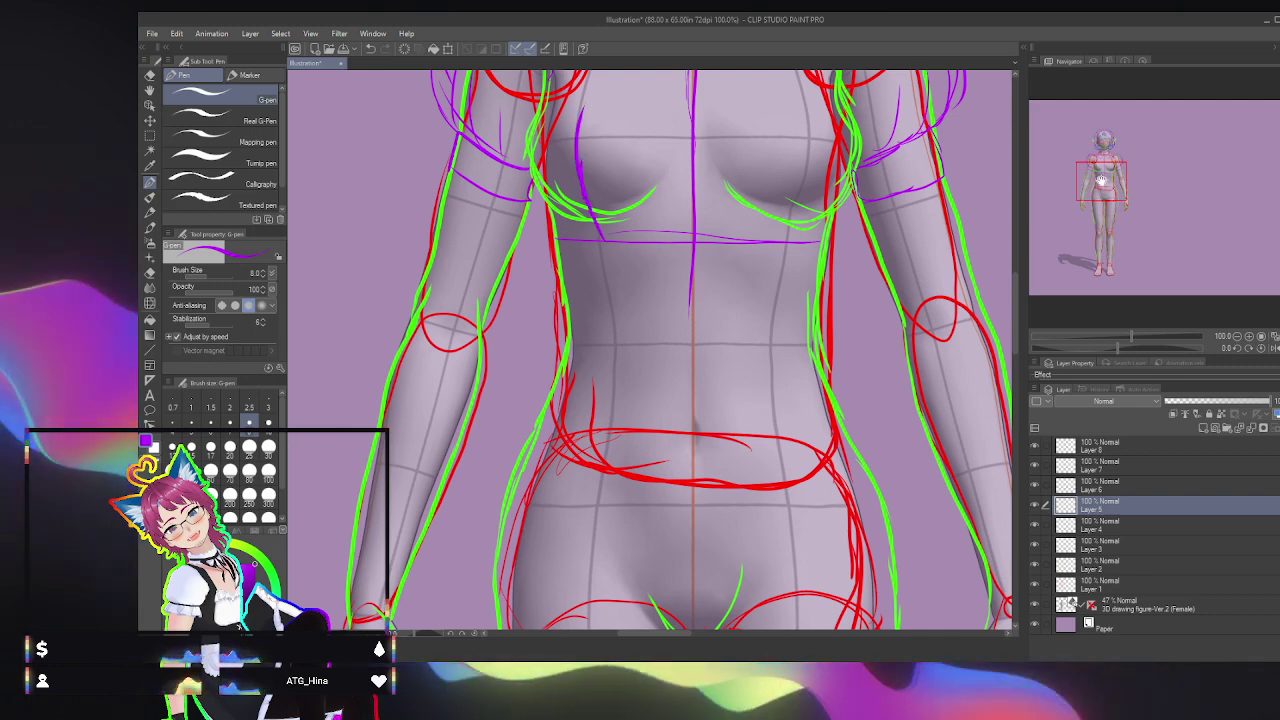
{"action": "left_click_drag", "start_coordinate": [1102, 183], "coordinate": [1100, 168]}
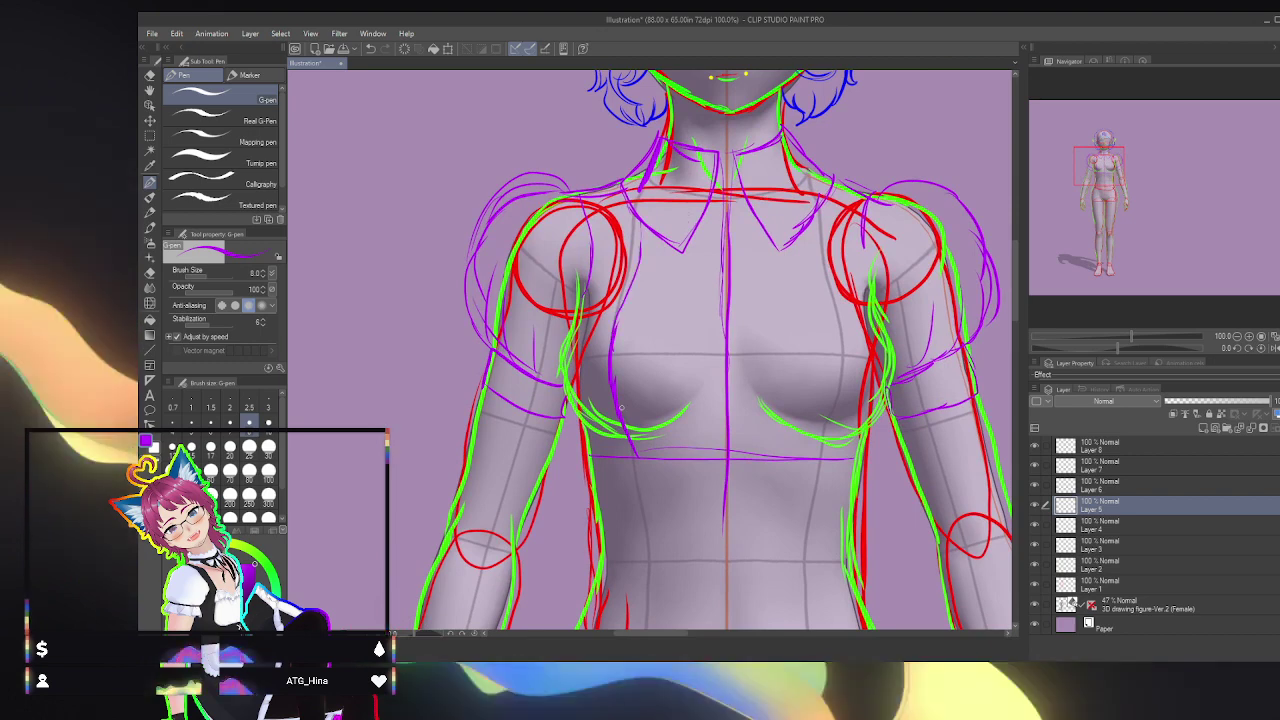
{"action": "left_click_drag", "start_coordinate": [622, 408], "coordinate": [619, 318]}
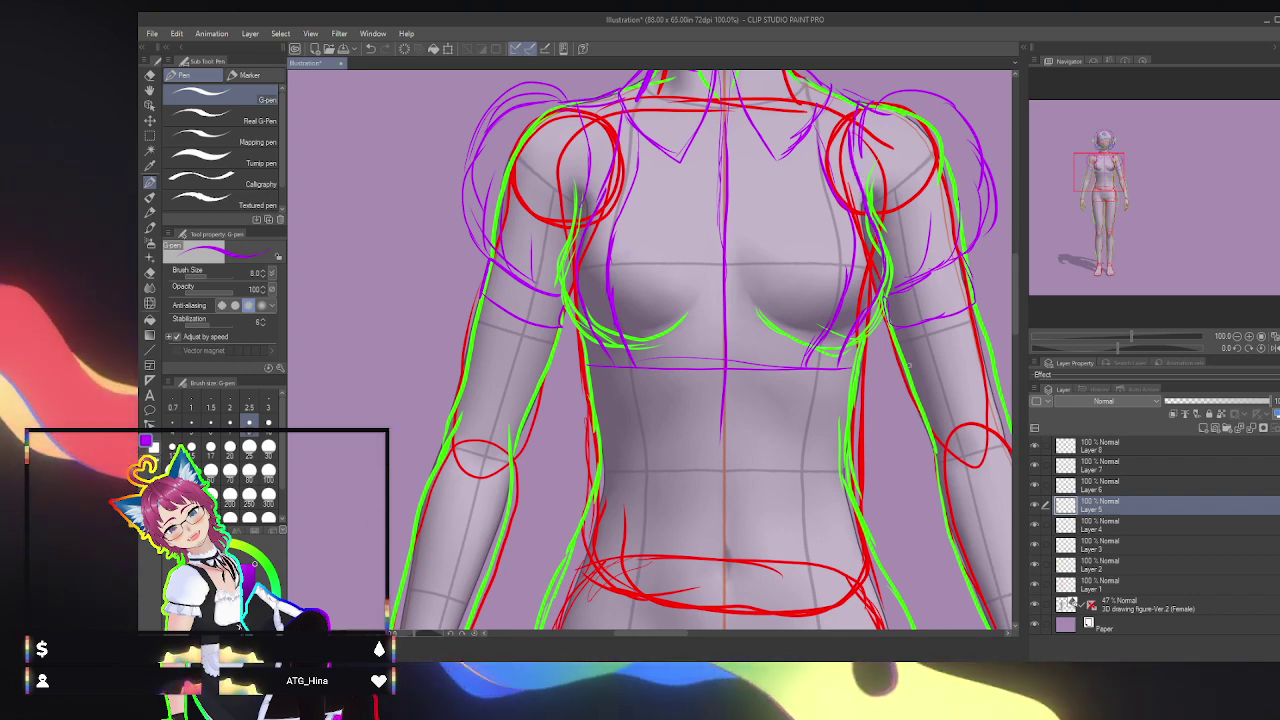
Step: Sketch the curved lower edge of a purple waistband at the waist, with a column of three round buttons on each side
{"action": "mouse_move", "coordinate": [599, 474]}
{"action": "left_mouse_down"}
{"action": "mouse_move", "coordinate": [766, 492]}
{"action": "mouse_move", "coordinate": [850, 479]}
{"action": "left_mouse_up"}
{"action": "mouse_move", "coordinate": [818, 385]}
{"action": "left_mouse_down"}
{"action": "mouse_move", "coordinate": [803, 476]}
{"action": "mouse_move", "coordinate": [812, 465]}
{"action": "left_mouse_up"}
{"action": "left_click_drag", "start_coordinate": [622, 381], "coordinate": [622, 447]}
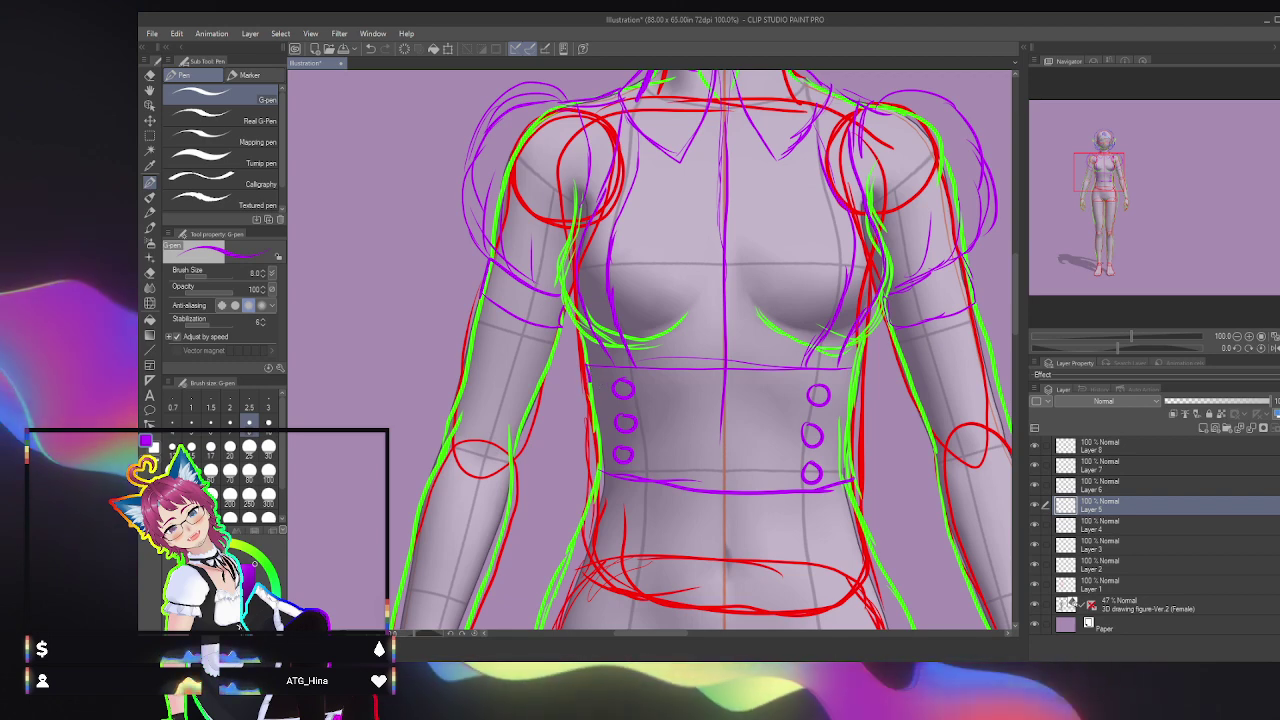
Step: Sketch the waistband's side edges in purple, joining the underbust line to the lower edge on both sides of the waist
{"action": "left_click_drag", "start_coordinate": [589, 382], "coordinate": [576, 504]}
{"action": "left_click_drag", "start_coordinate": [590, 436], "coordinate": [578, 480]}
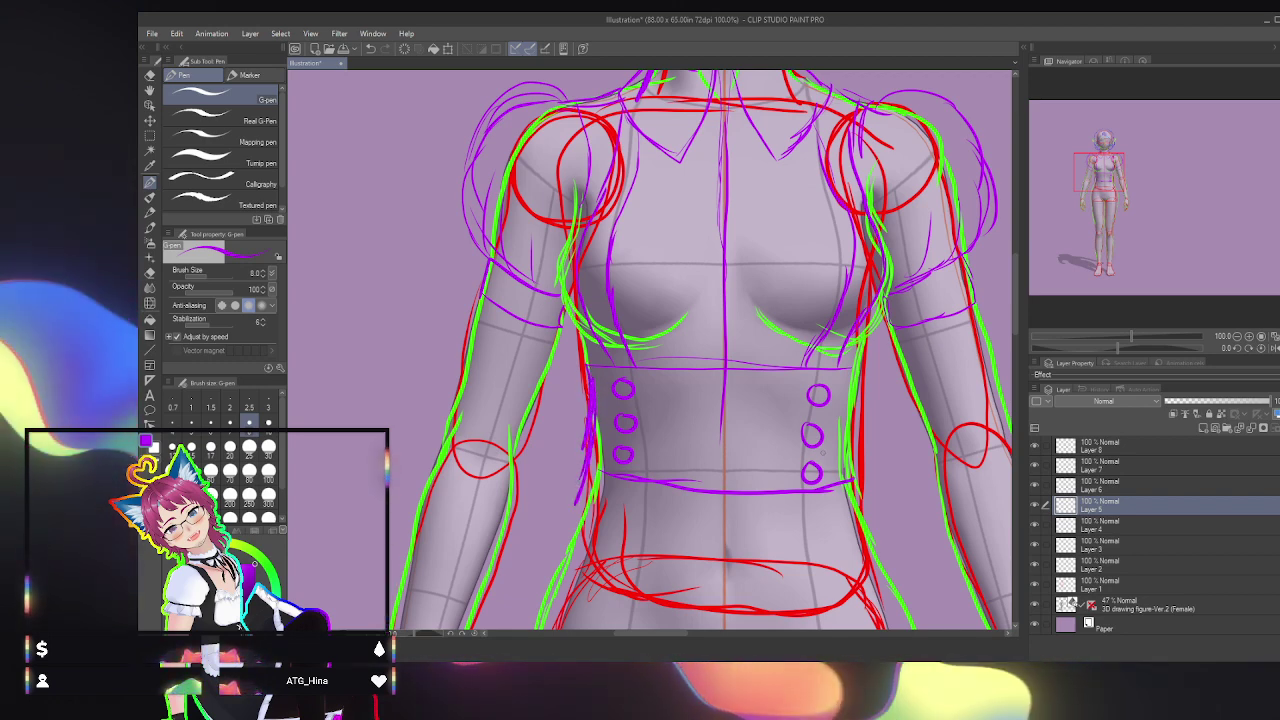
{"action": "left_click_drag", "start_coordinate": [857, 484], "coordinate": [879, 383]}
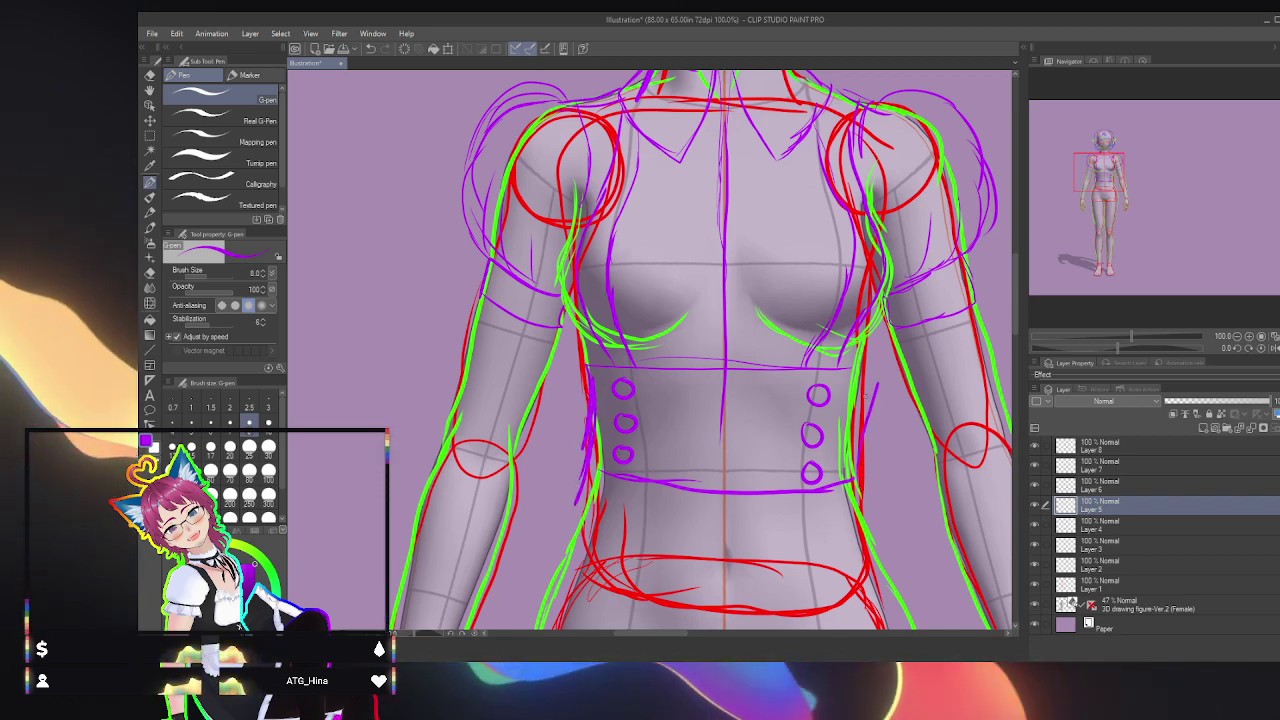
{"action": "key", "text": "ctrl+z"}
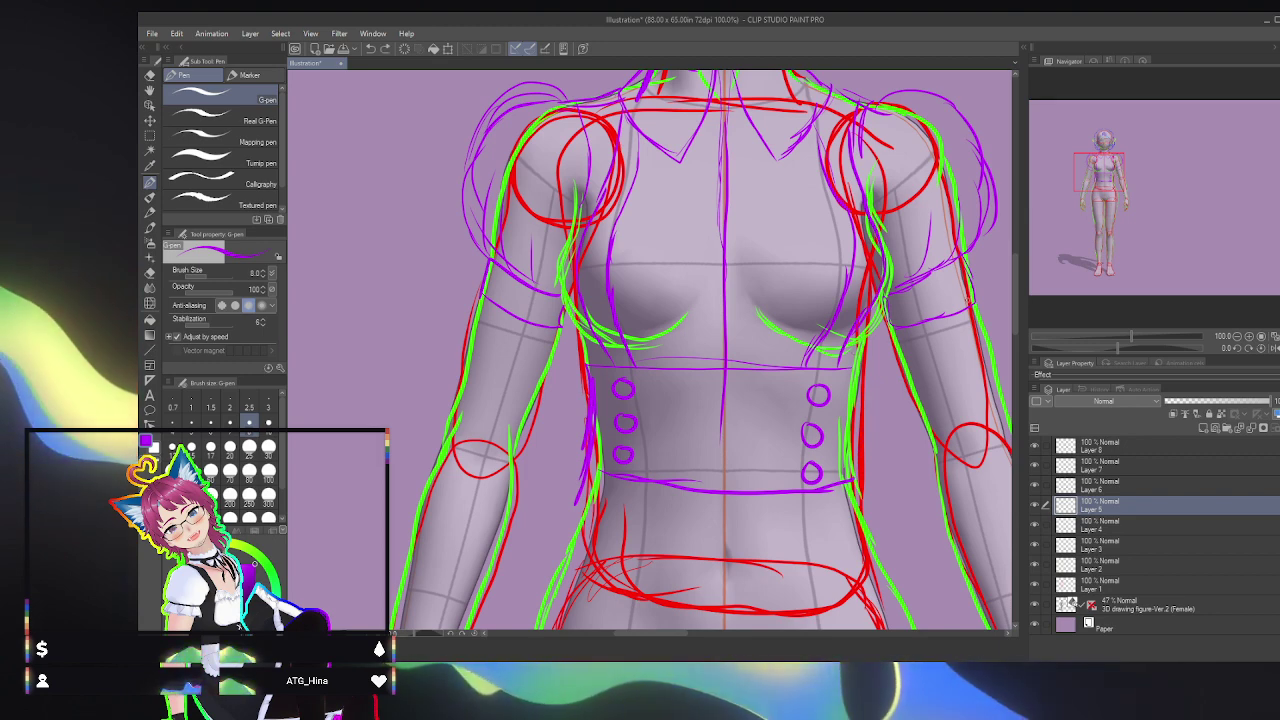
{"action": "left_click_drag", "start_coordinate": [850, 368], "coordinate": [842, 485]}
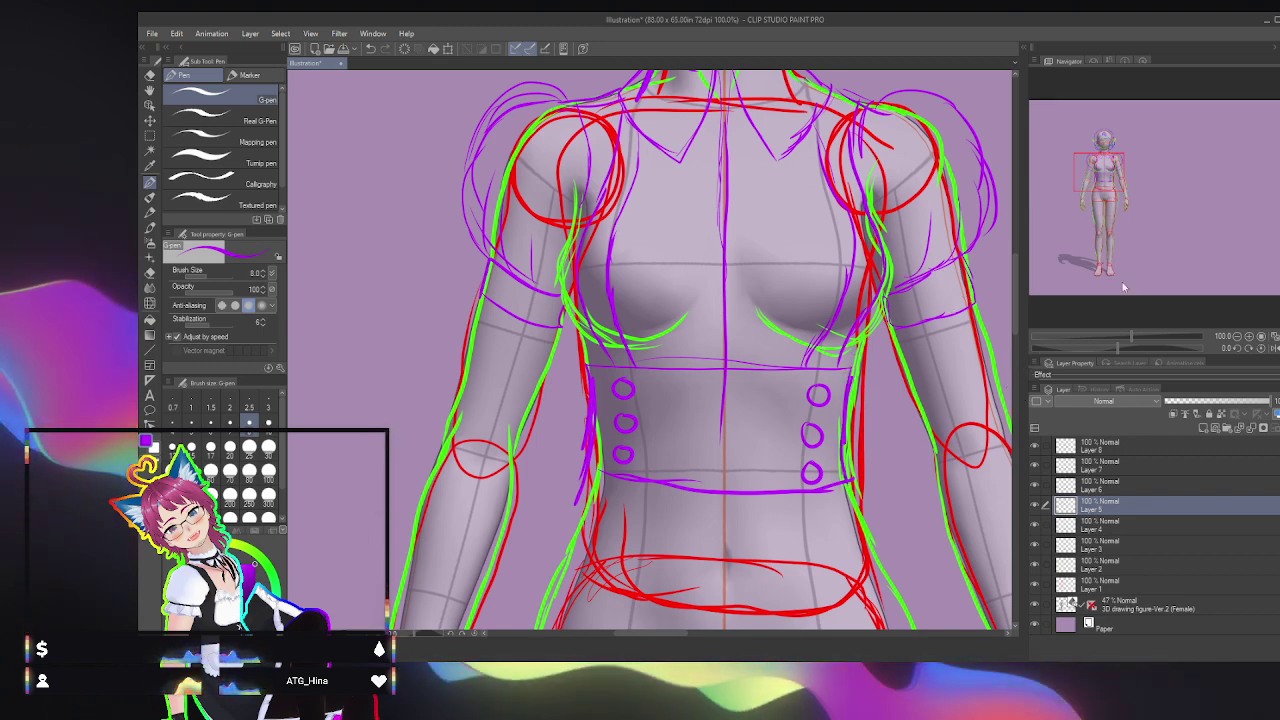
Step: Sketch the two flared purple side edges of a skirt from the waistband down to hand level
{"action": "left_click", "coordinate": [1237, 336]}
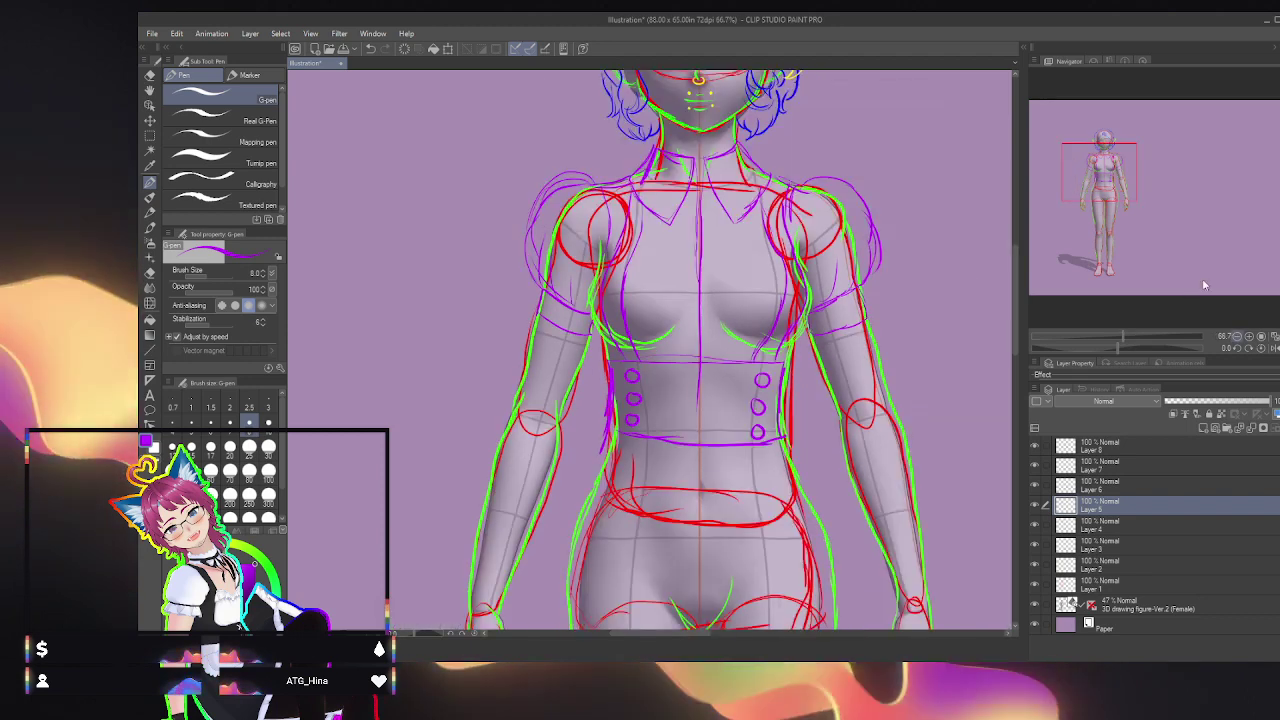
{"action": "scroll", "coordinate": [624, 289], "scroll_direction": "down", "scroll_amount": 3}
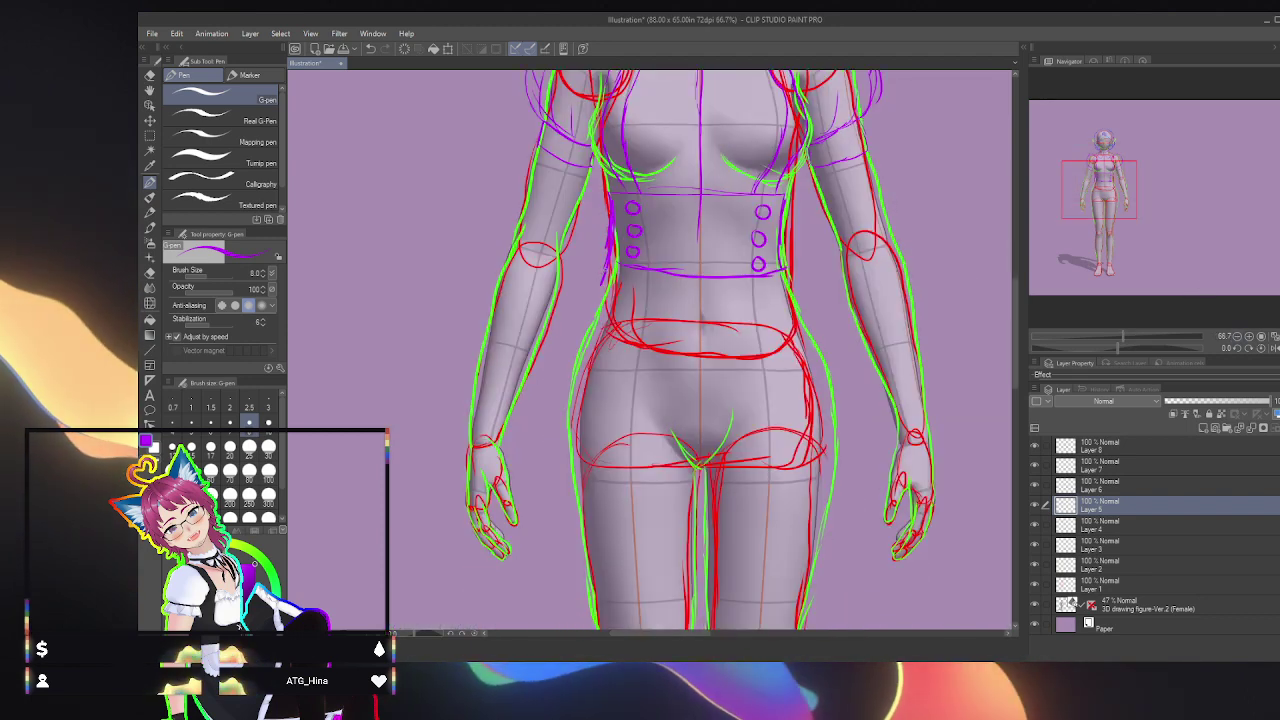
{"action": "left_click_drag", "start_coordinate": [601, 274], "coordinate": [535, 464]}
{"action": "left_click_drag", "start_coordinate": [550, 405], "coordinate": [544, 518]}
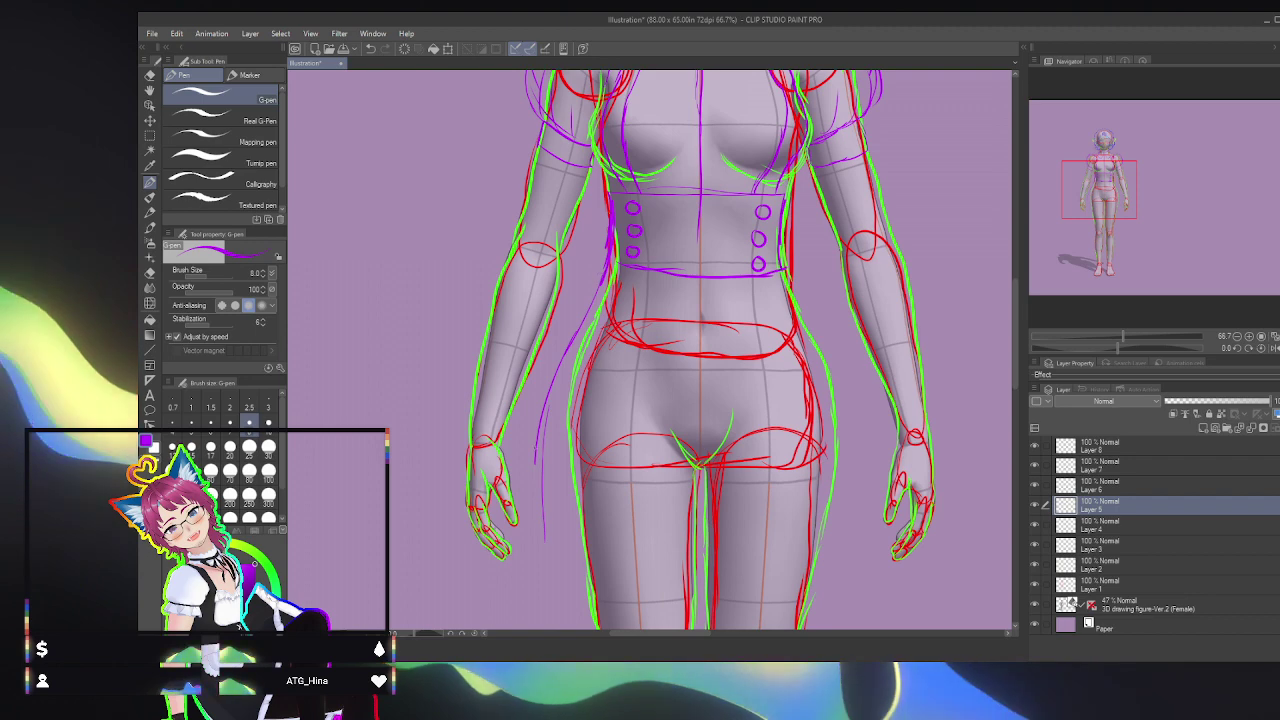
{"action": "left_click_drag", "start_coordinate": [1116, 201], "coordinate": [1122, 207]}
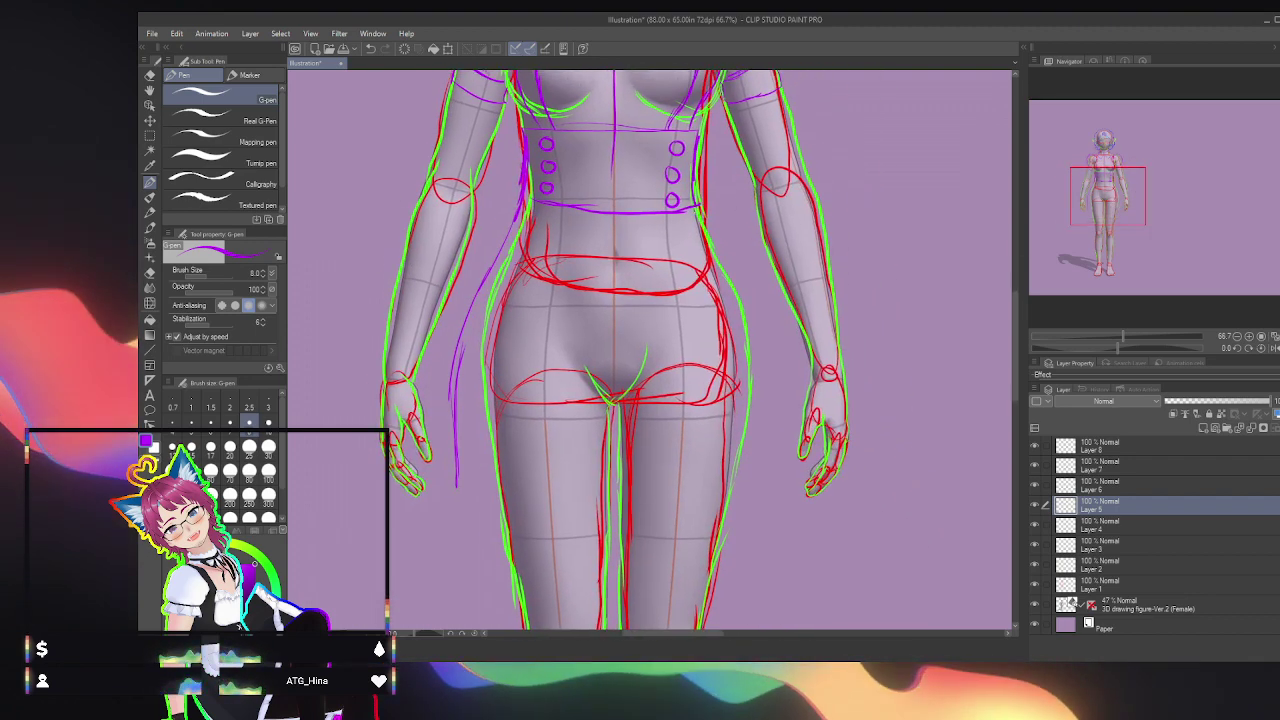
{"action": "mouse_move", "coordinate": [705, 222]}
{"action": "left_mouse_down"}
{"action": "mouse_move", "coordinate": [745, 268]}
{"action": "mouse_move", "coordinate": [797, 466]}
{"action": "left_mouse_up"}
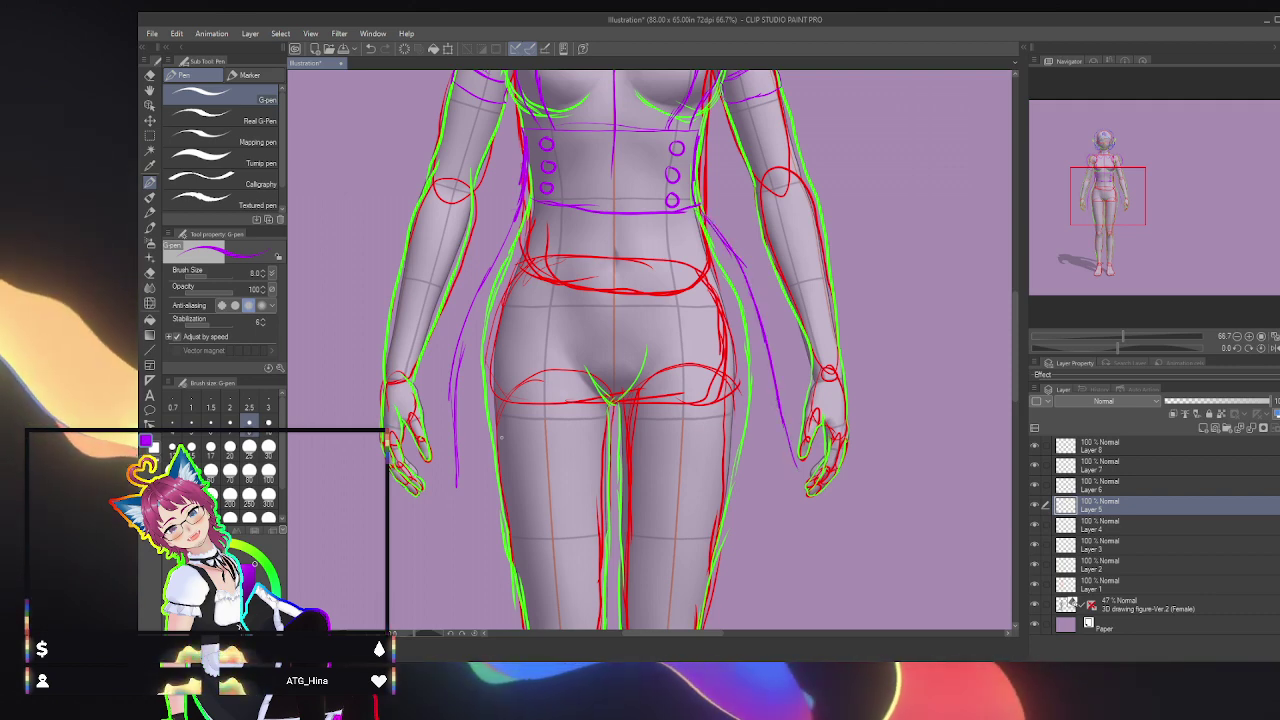
Step: Sketch the skirt's curved hem with short fold lines at mid-thigh, and add a wavy purple ruffle beneath it
{"action": "left_click_drag", "start_coordinate": [445, 487], "coordinate": [478, 300]}
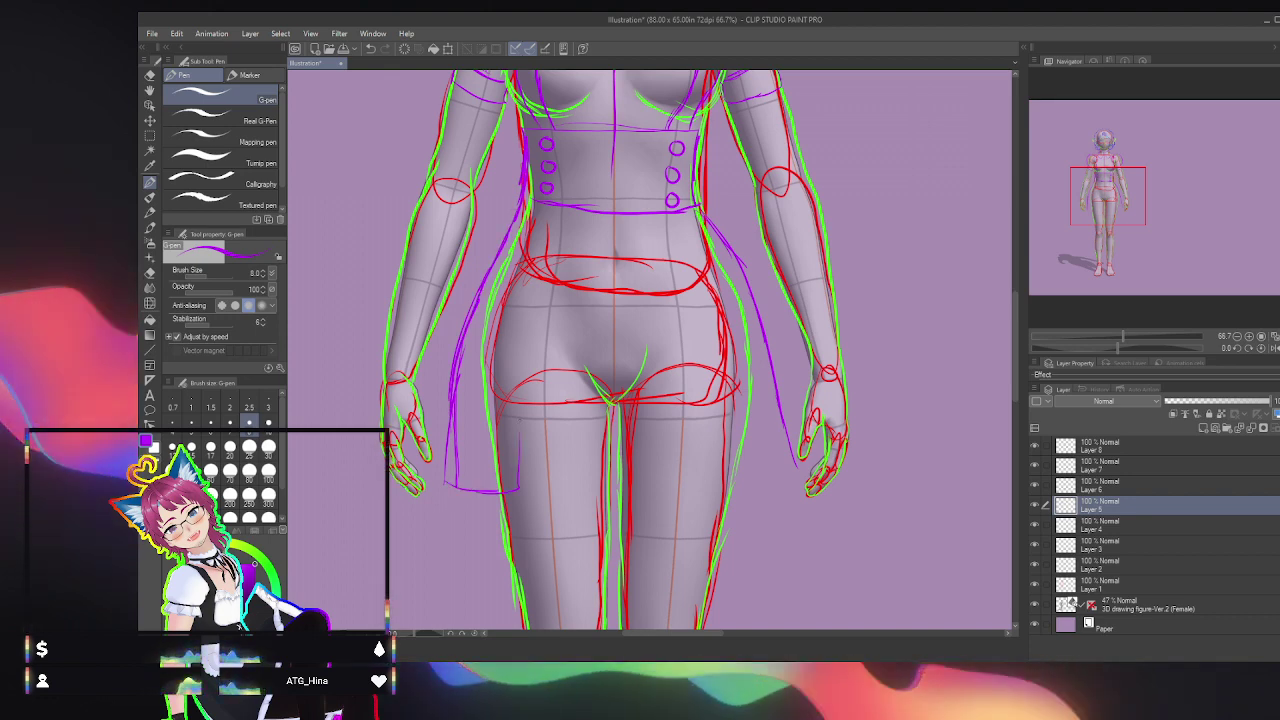
{"action": "left_click_drag", "start_coordinate": [518, 490], "coordinate": [595, 490]}
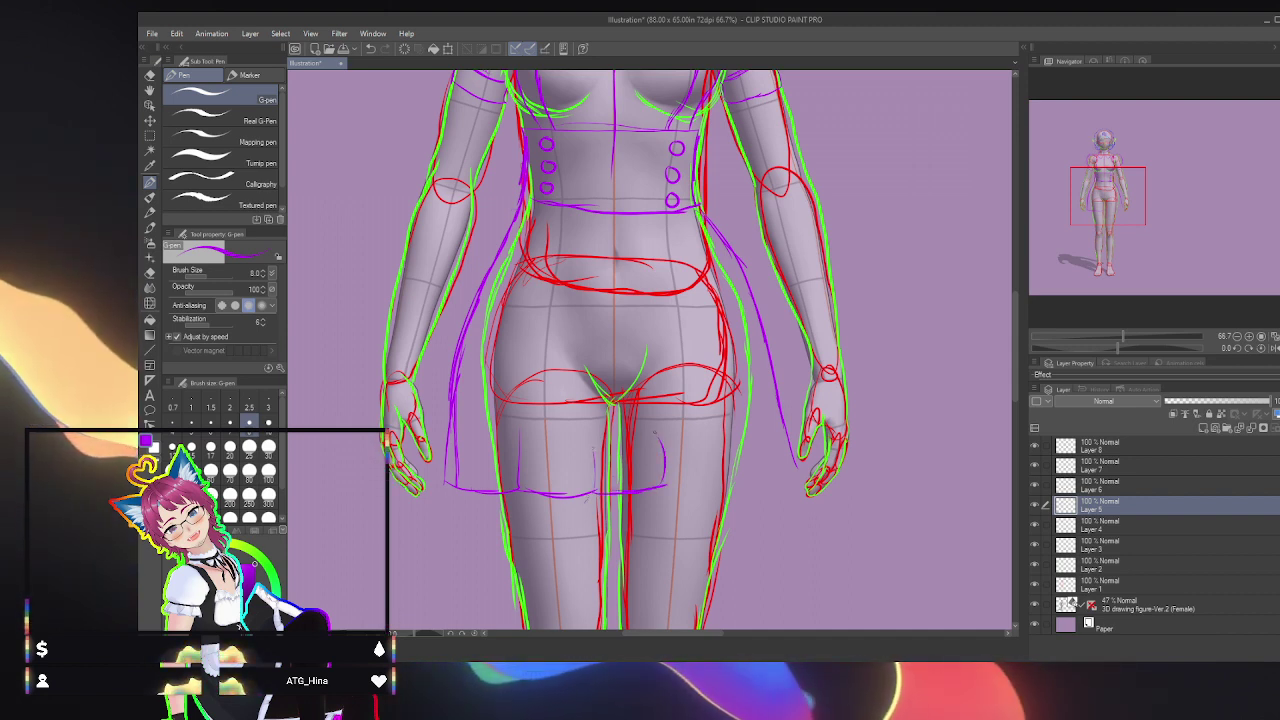
{"action": "left_click_drag", "start_coordinate": [664, 490], "coordinate": [718, 492]}
{"action": "mouse_move", "coordinate": [737, 436]}
{"action": "left_mouse_down"}
{"action": "mouse_move", "coordinate": [744, 488]}
{"action": "mouse_move", "coordinate": [802, 474]}
{"action": "left_mouse_up"}
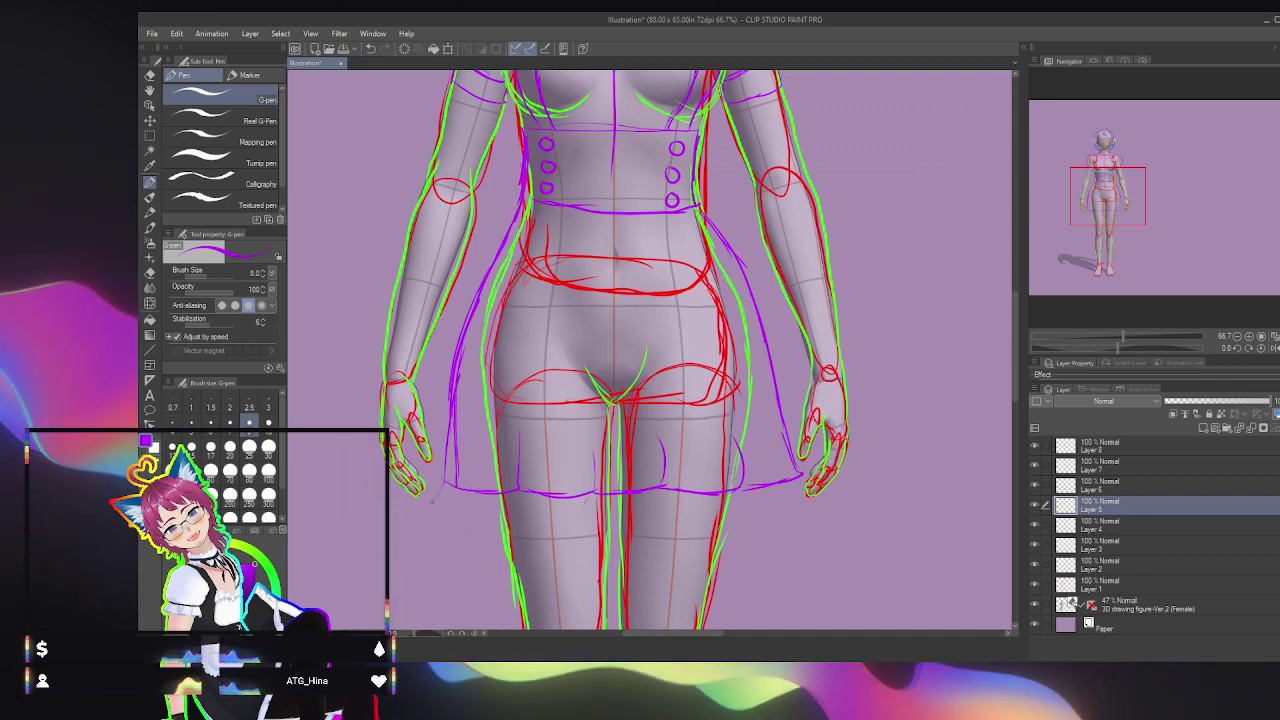
{"action": "mouse_move", "coordinate": [432, 498]}
{"action": "left_mouse_down"}
{"action": "mouse_move", "coordinate": [668, 525]}
{"action": "mouse_move", "coordinate": [795, 522]}
{"action": "mouse_move", "coordinate": [806, 482]}
{"action": "left_mouse_up"}
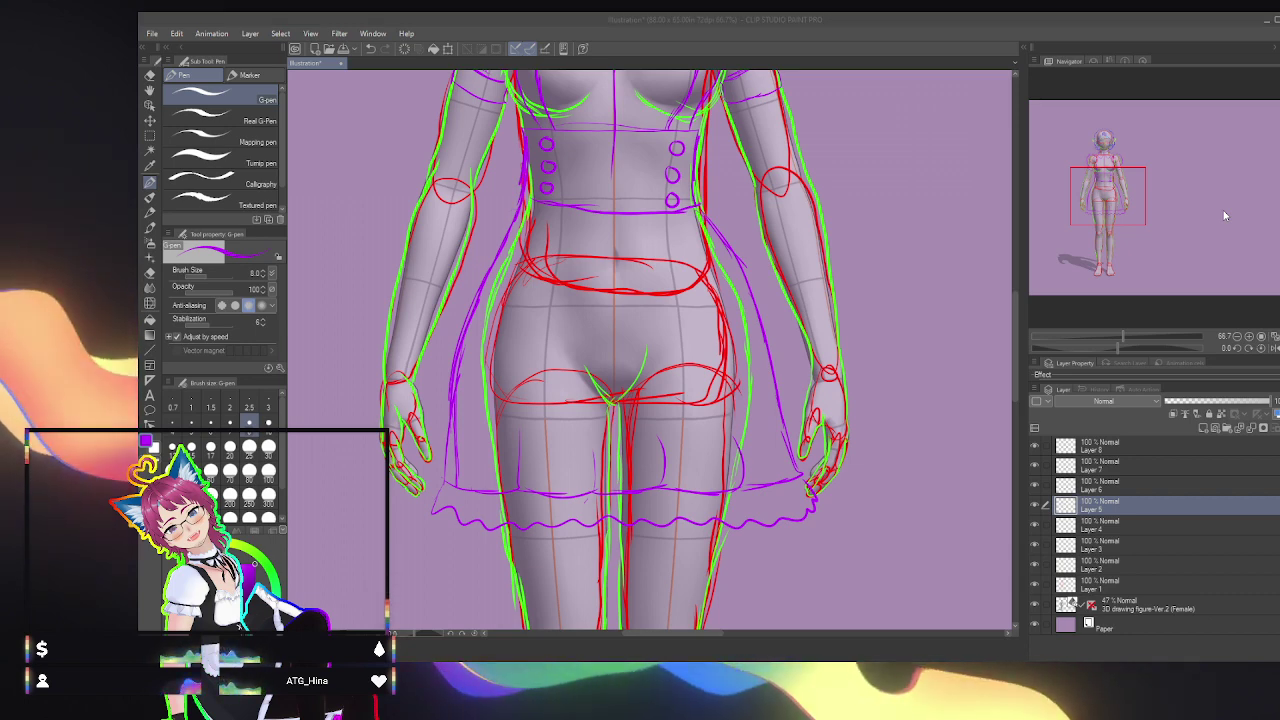
{"action": "left_click_drag", "start_coordinate": [1116, 187], "coordinate": [1104, 231]}
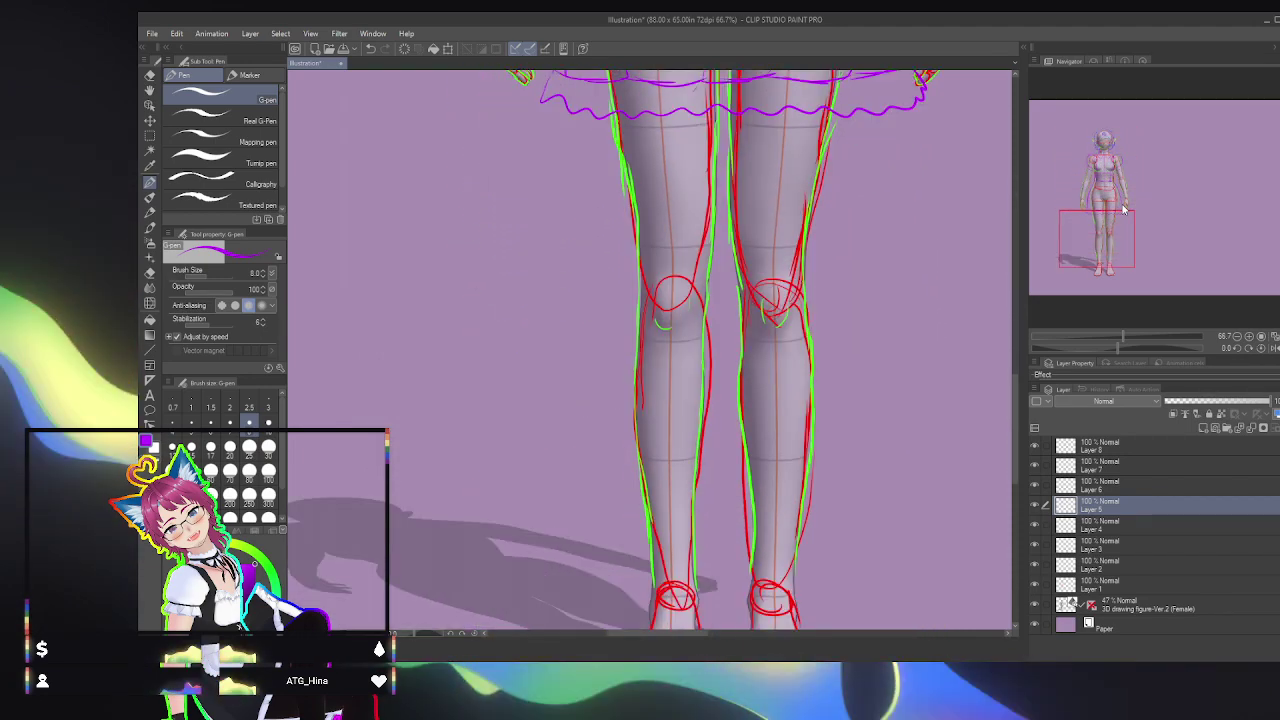
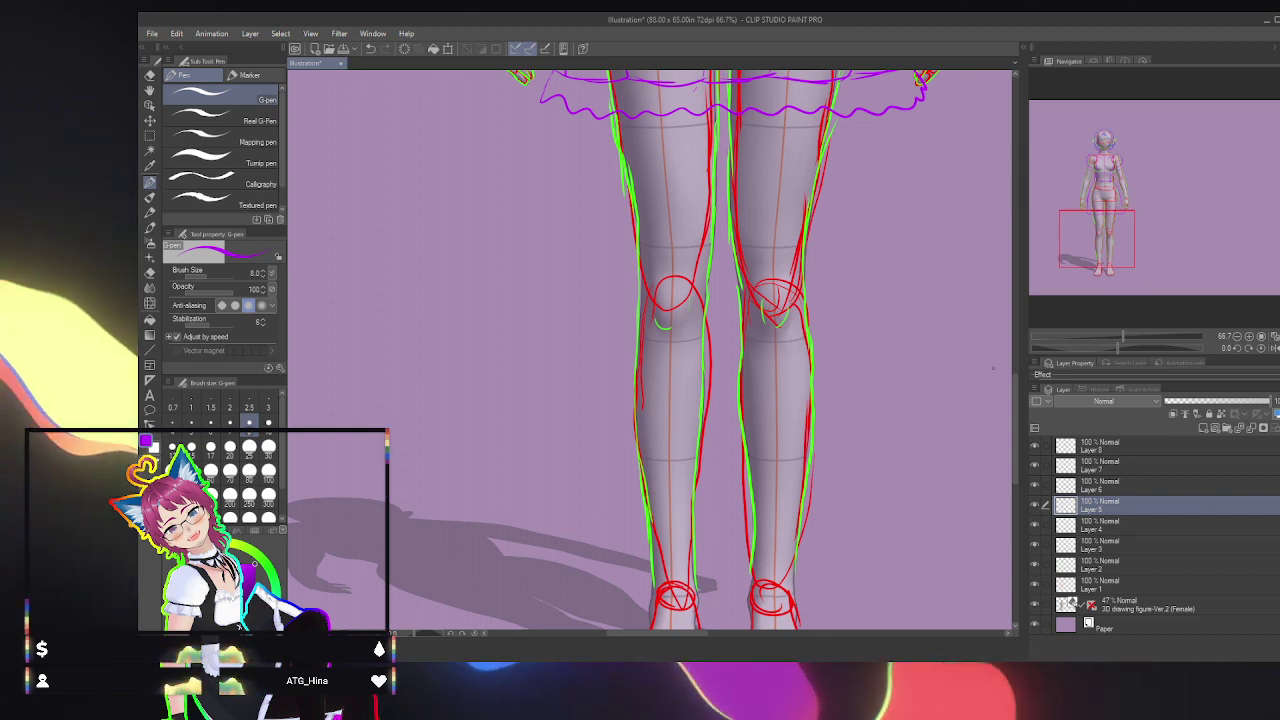
{"action": "left_click_drag", "start_coordinate": [1090, 251], "coordinate": [1092, 274]}
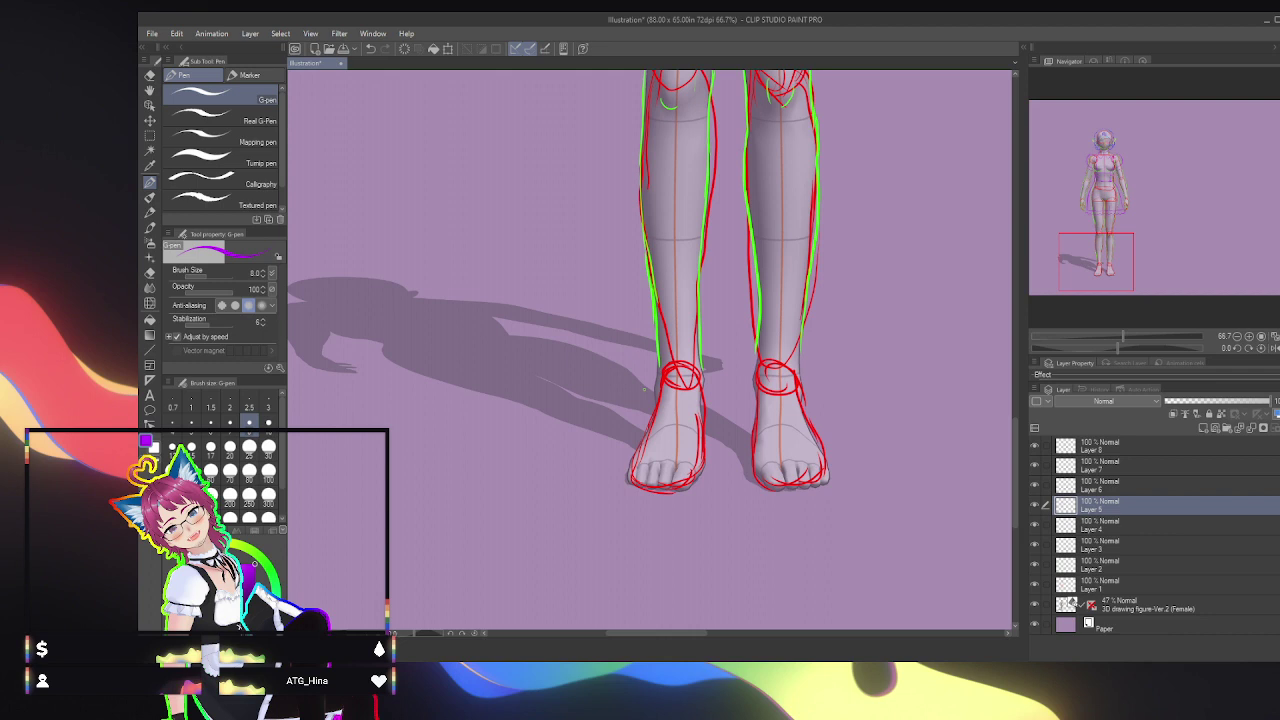
{"action": "mouse_move", "coordinate": [657, 337]}
{"action": "left_mouse_down"}
{"action": "mouse_move", "coordinate": [703, 327]}
{"action": "mouse_move", "coordinate": [702, 340]}
{"action": "left_mouse_up"}
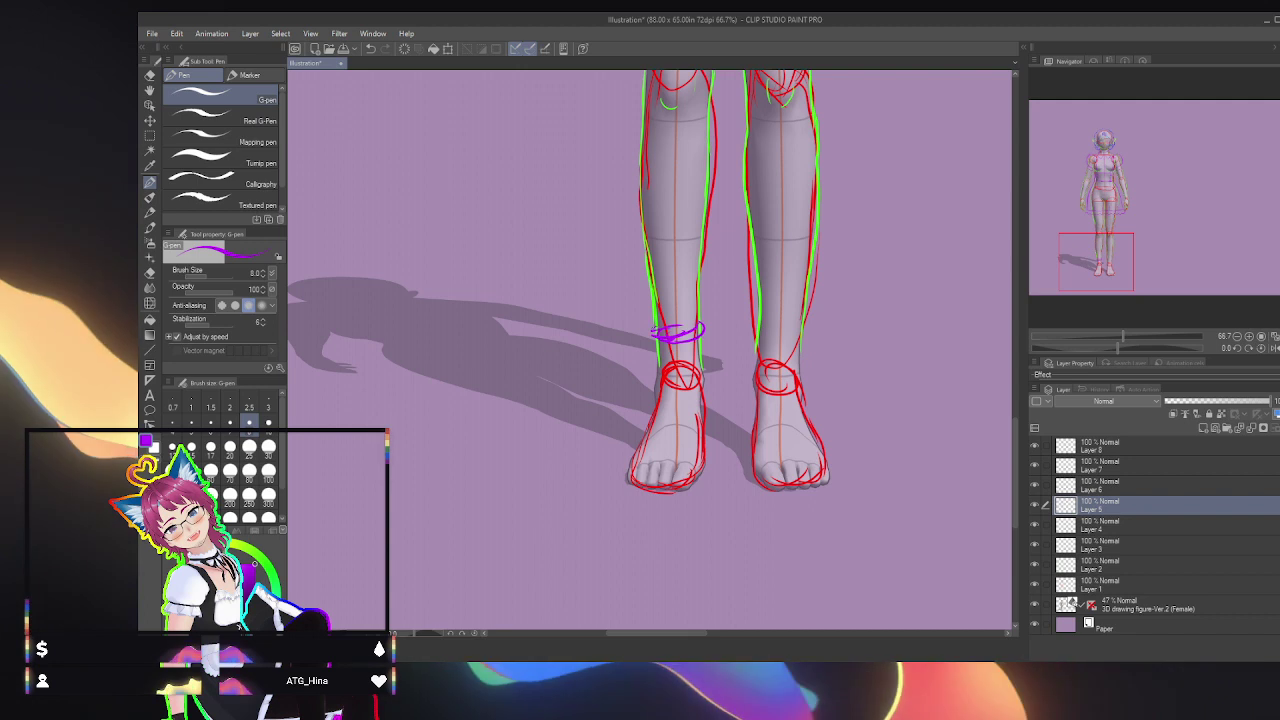
{"action": "key", "text": "ctrl+z"}
{"action": "key", "text": "ctrl+z"}
{"action": "key", "text": "ctrl+z"}
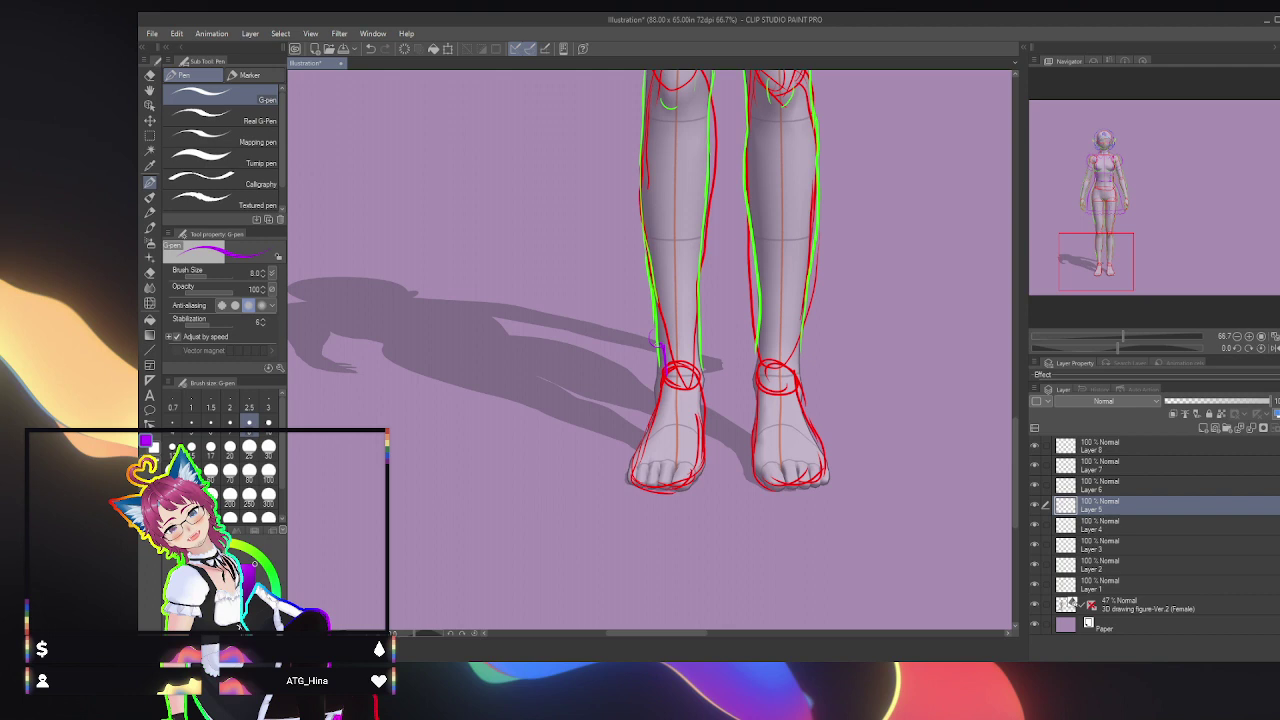
Step: Sketch a purple ankle-high shoe on the left-hand foot with flared top flaps, a rounded toe cap and a thick sole
{"action": "mouse_move", "coordinate": [654, 336]}
{"action": "left_mouse_down"}
{"action": "mouse_move", "coordinate": [682, 343]}
{"action": "mouse_move", "coordinate": [698, 325]}
{"action": "mouse_move", "coordinate": [683, 347]}
{"action": "mouse_move", "coordinate": [664, 346]}
{"action": "mouse_move", "coordinate": [648, 399]}
{"action": "left_mouse_up"}
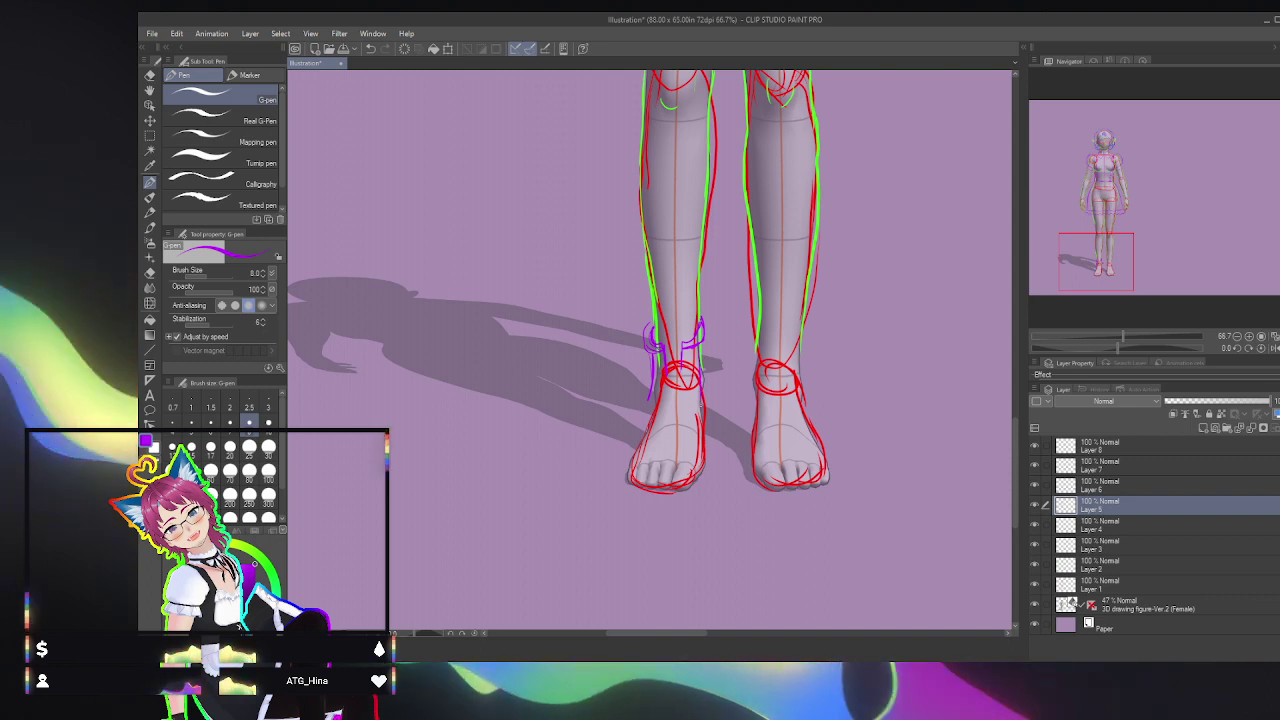
{"action": "left_click_drag", "start_coordinate": [630, 472], "coordinate": [694, 458]}
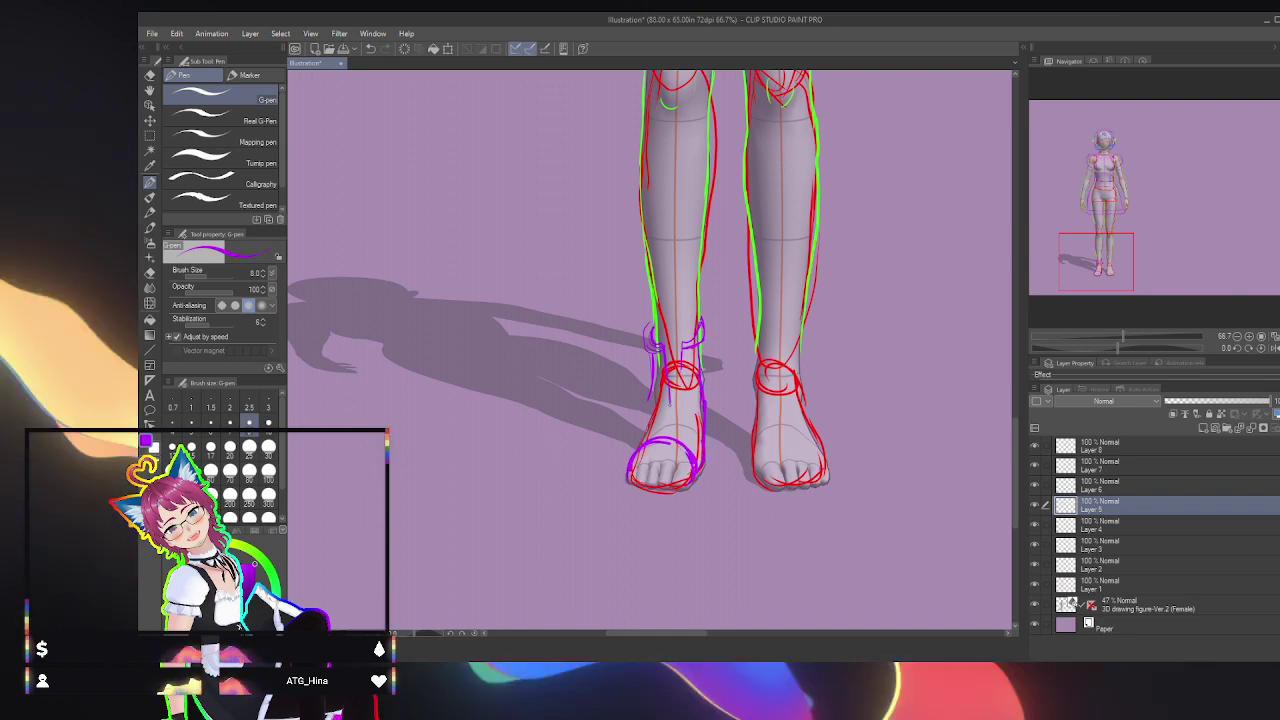
{"action": "mouse_move", "coordinate": [670, 404]}
{"action": "left_mouse_down"}
{"action": "mouse_move", "coordinate": [682, 358]}
{"action": "mouse_move", "coordinate": [648, 436]}
{"action": "mouse_move", "coordinate": [662, 490]}
{"action": "left_mouse_up"}
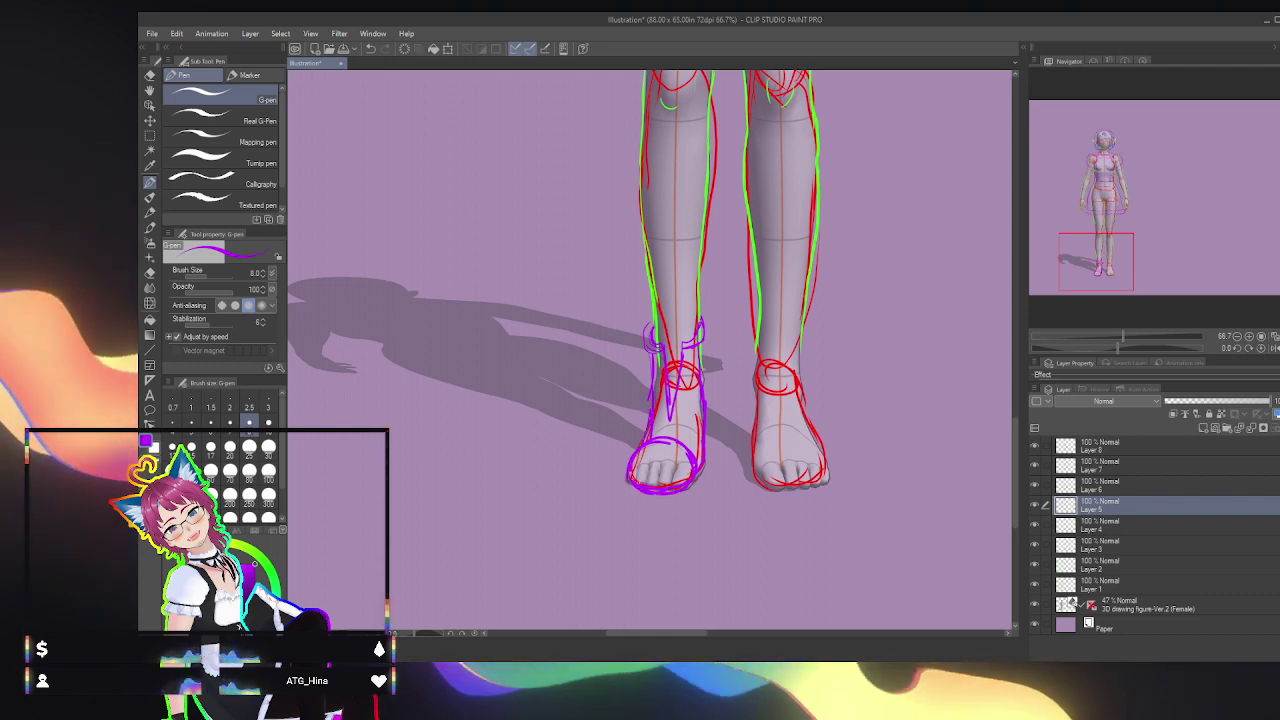
{"action": "mouse_move", "coordinate": [627, 478]}
{"action": "left_mouse_down"}
{"action": "mouse_move", "coordinate": [628, 502]}
{"action": "mouse_move", "coordinate": [656, 515]}
{"action": "mouse_move", "coordinate": [694, 500]}
{"action": "mouse_move", "coordinate": [707, 472]}
{"action": "left_mouse_up"}
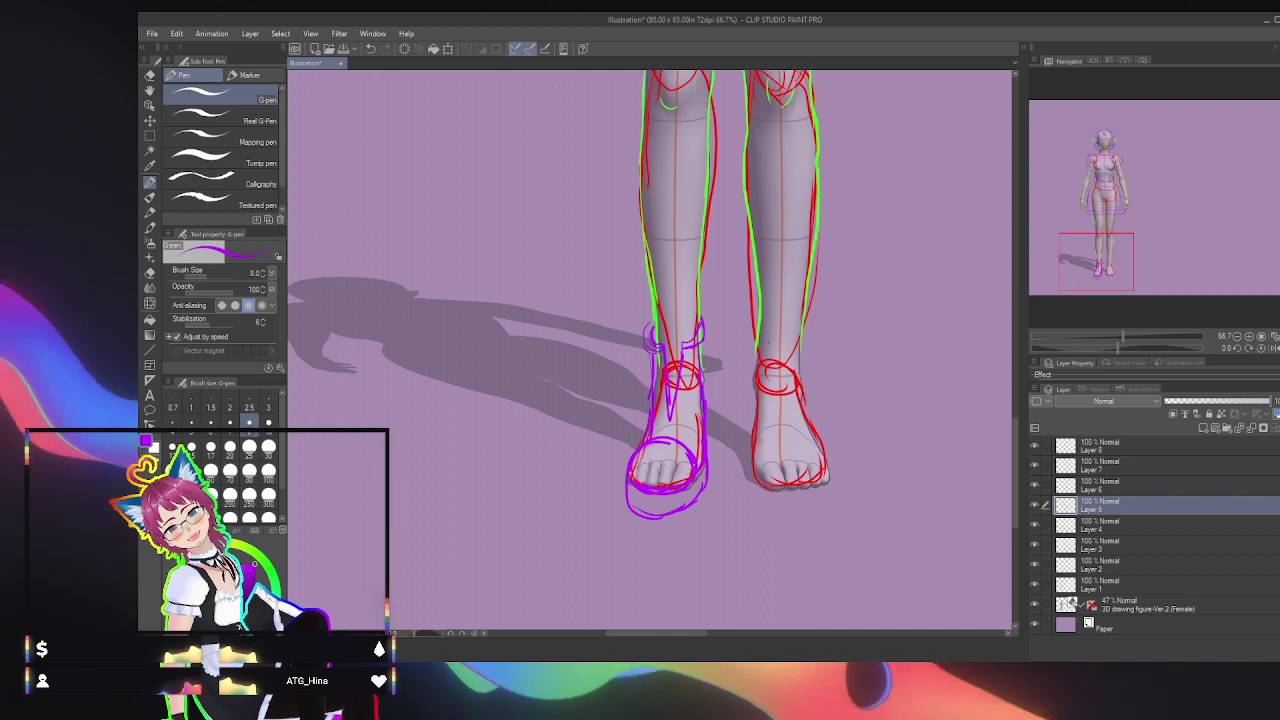
Step: Sketch the flared top flaps and upper side edges of a matching purple shoe at the right-hand ankle
{"action": "left_click_drag", "start_coordinate": [749, 334], "coordinate": [756, 358]}
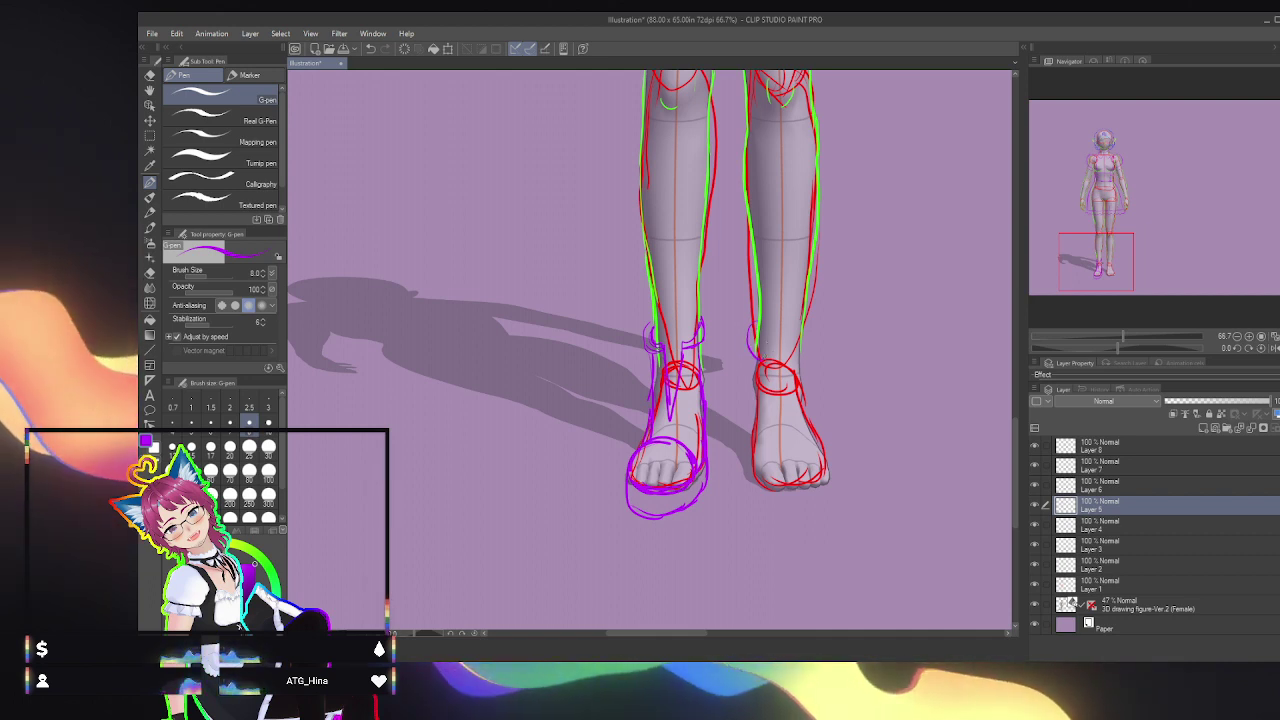
{"action": "key", "text": "ctrl+z"}
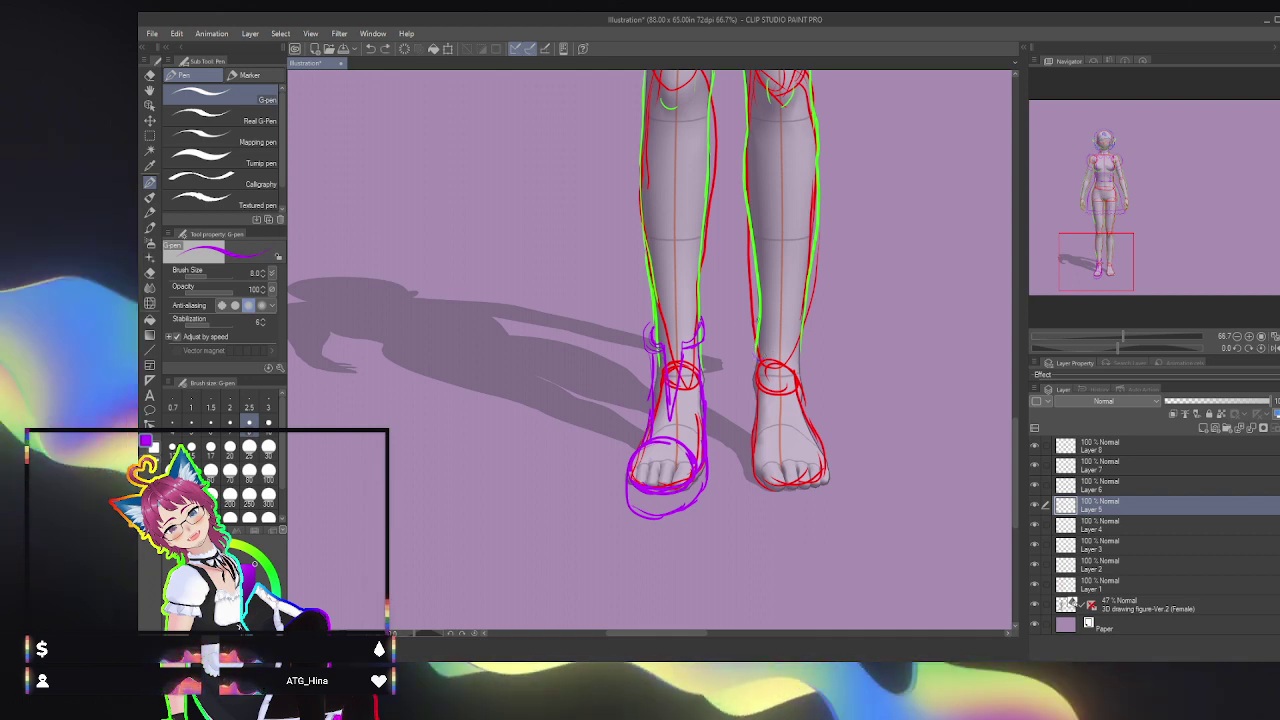
{"action": "mouse_move", "coordinate": [755, 320]}
{"action": "left_mouse_down"}
{"action": "mouse_move", "coordinate": [769, 337]}
{"action": "mouse_move", "coordinate": [748, 344]}
{"action": "left_mouse_up"}
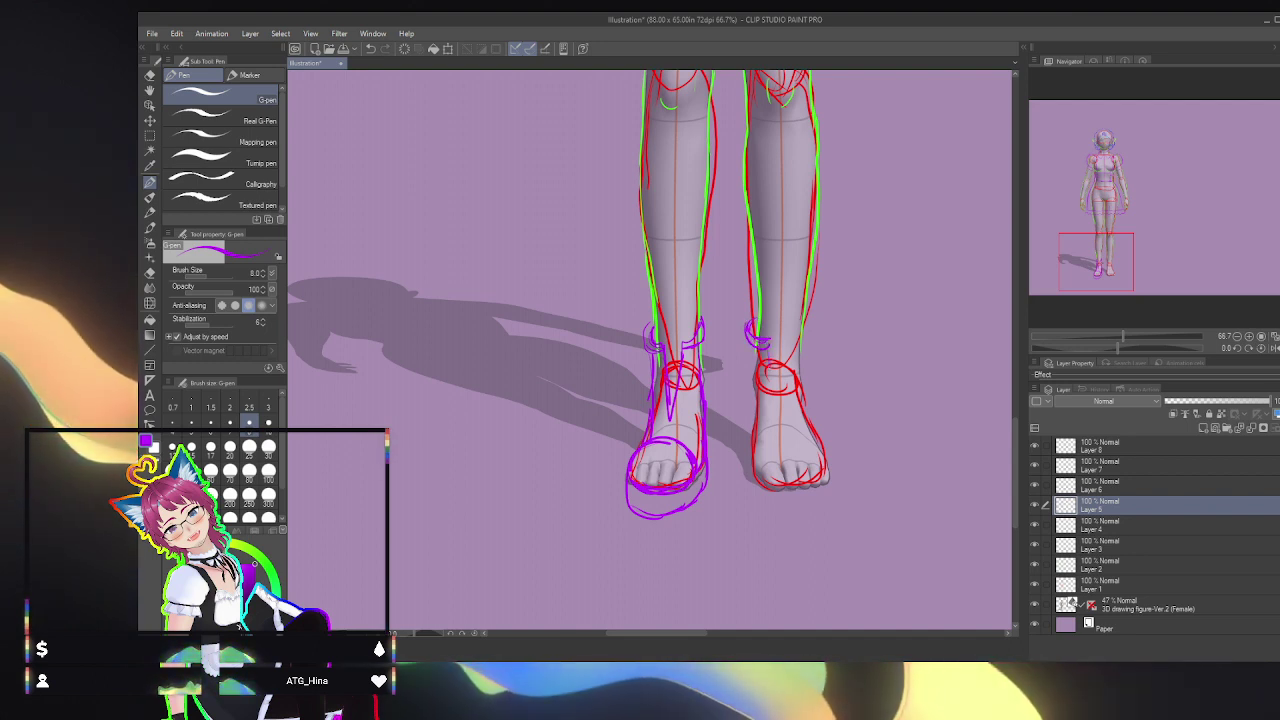
{"action": "left_click_drag", "start_coordinate": [802, 329], "coordinate": [802, 386]}
{"action": "left_click_drag", "start_coordinate": [747, 340], "coordinate": [753, 360]}
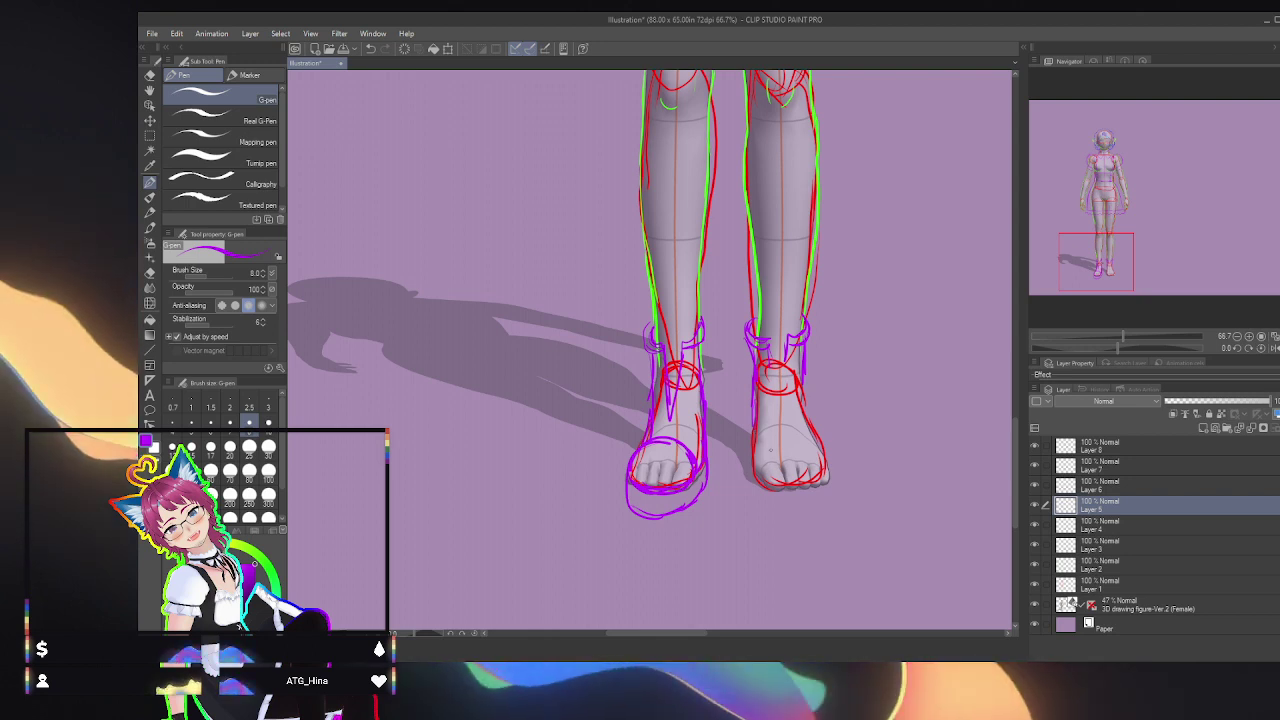
Step: Sketch the right-hand shoe's rounded toe cap, lower side edges and thick sole in purple around the foot
{"action": "mouse_move", "coordinate": [756, 462]}
{"action": "left_mouse_down"}
{"action": "mouse_move", "coordinate": [800, 440]}
{"action": "mouse_move", "coordinate": [824, 462]}
{"action": "left_mouse_up"}
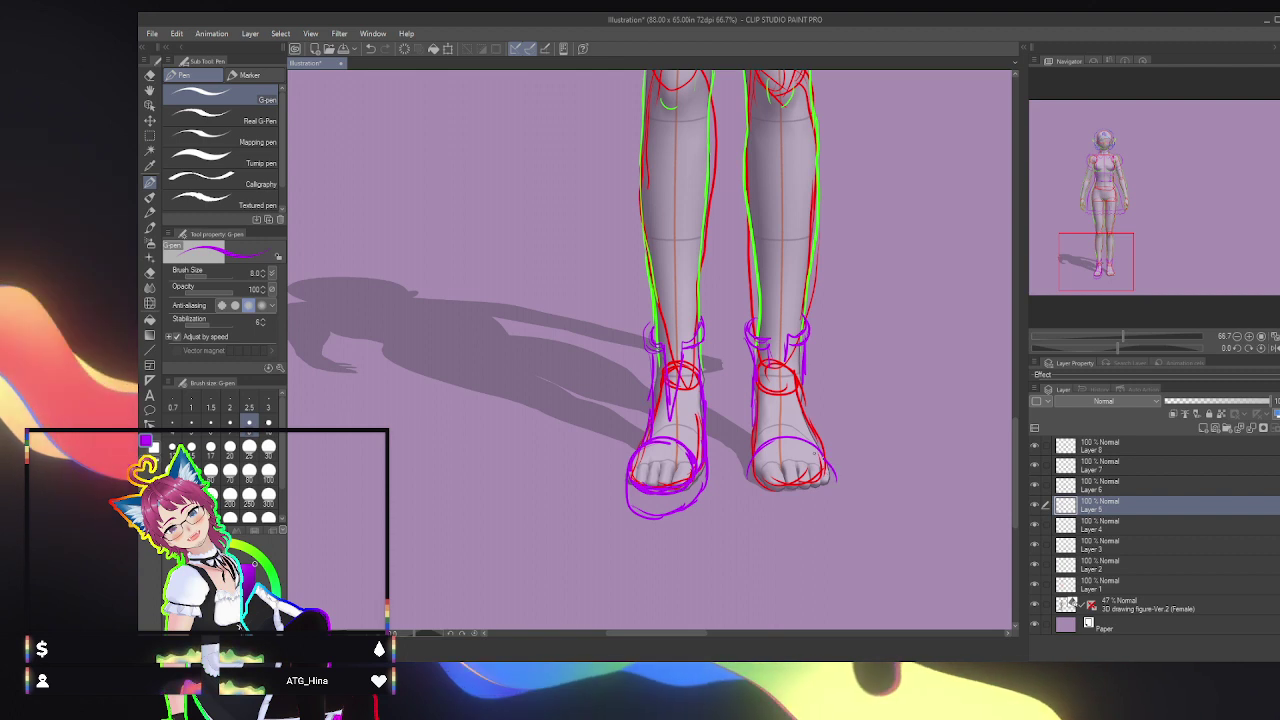
{"action": "key", "text": "ctrl+z"}
{"action": "key", "text": "ctrl+z"}
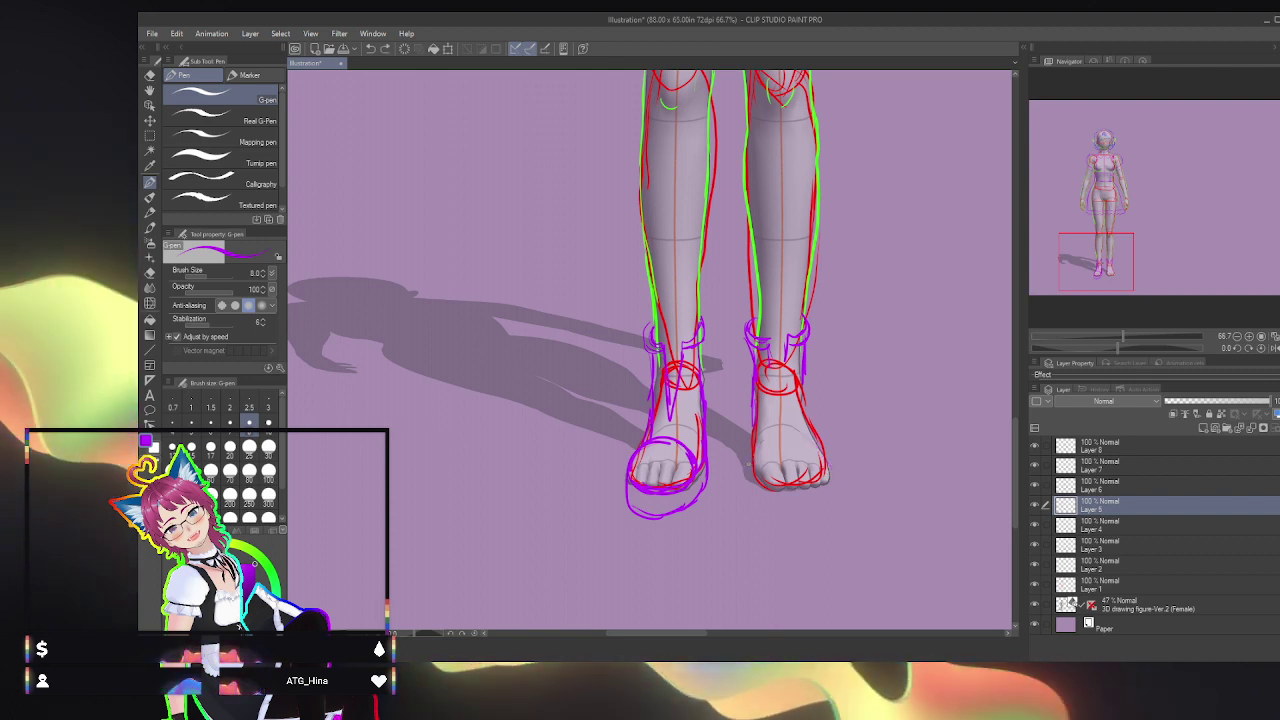
{"action": "mouse_move", "coordinate": [755, 447]}
{"action": "left_mouse_down"}
{"action": "mouse_move", "coordinate": [778, 431]}
{"action": "mouse_move", "coordinate": [825, 458]}
{"action": "mouse_move", "coordinate": [813, 441]}
{"action": "left_mouse_up"}
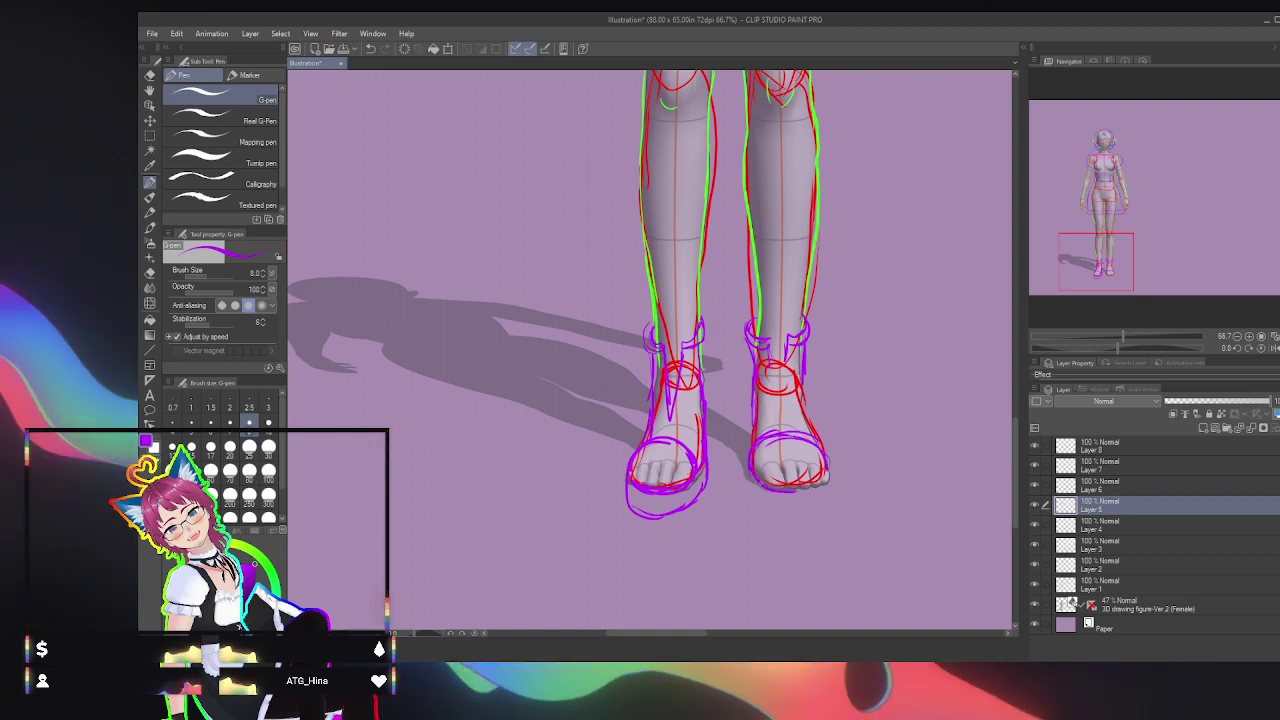
{"action": "mouse_move", "coordinate": [758, 486]}
{"action": "left_mouse_down"}
{"action": "mouse_move", "coordinate": [820, 492]}
{"action": "mouse_move", "coordinate": [828, 470]}
{"action": "left_mouse_up"}
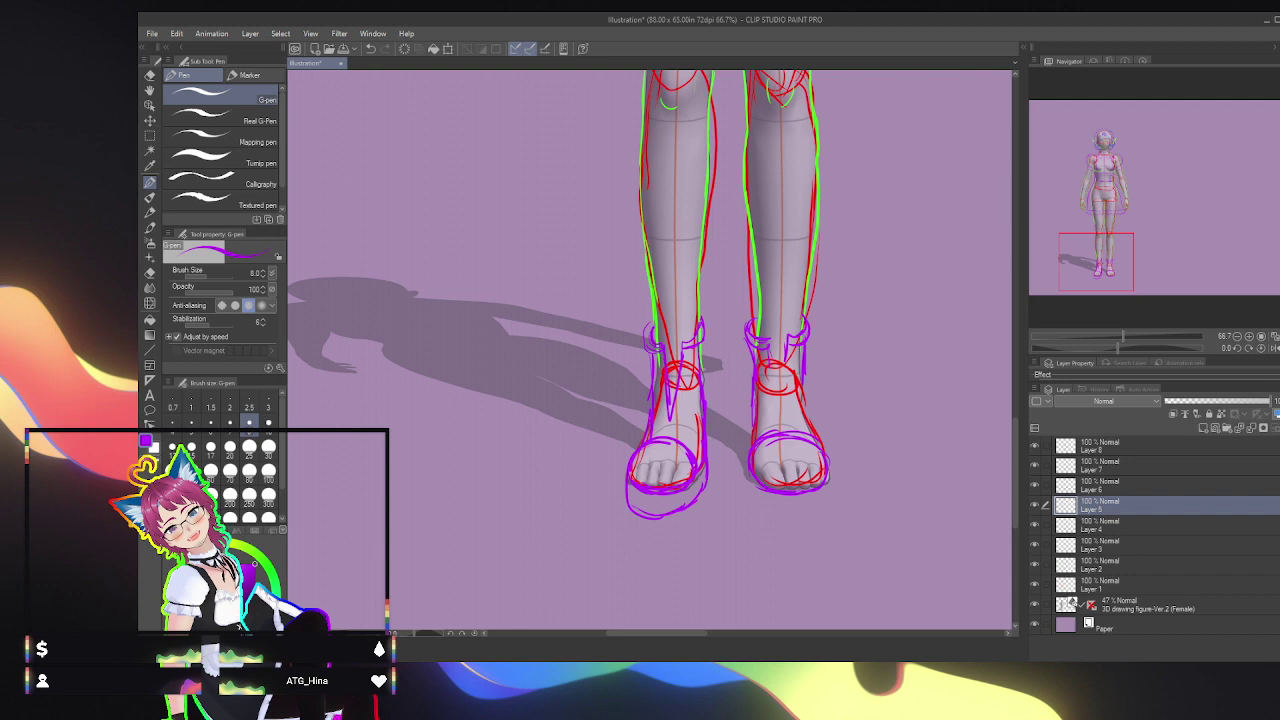
{"action": "left_click_drag", "start_coordinate": [803, 380], "coordinate": [811, 428]}
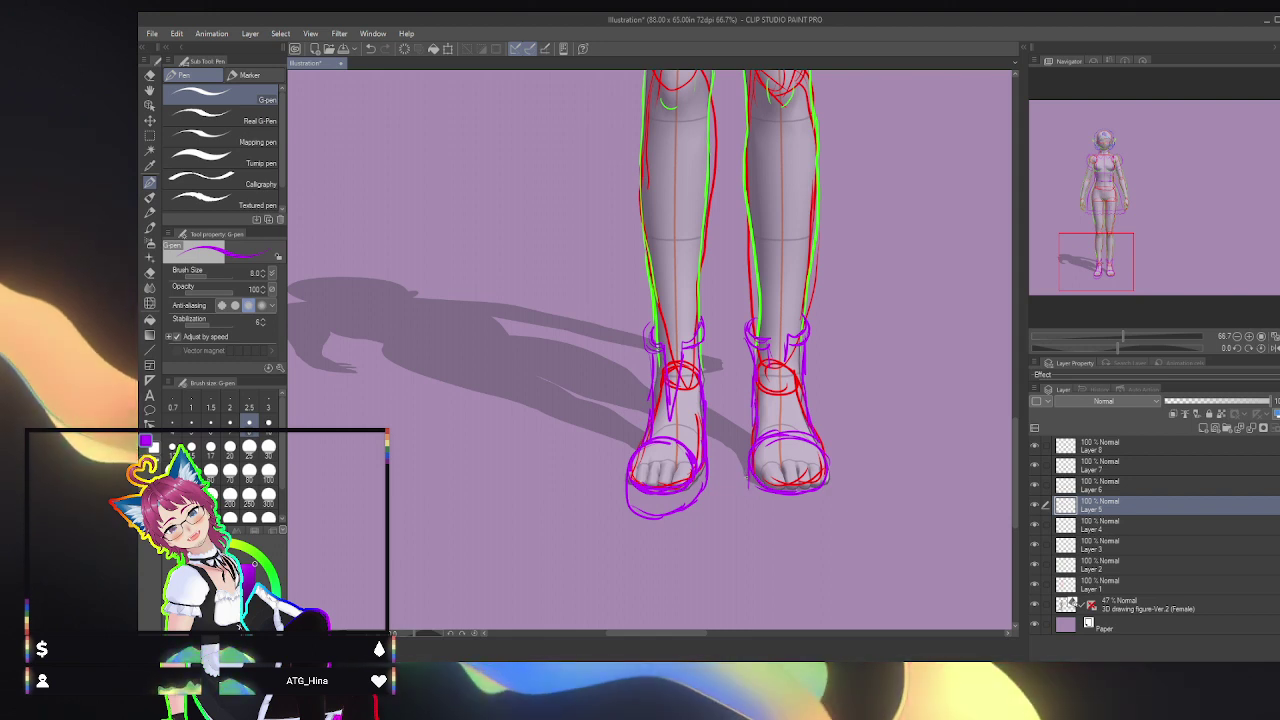
{"action": "mouse_move", "coordinate": [746, 478]}
{"action": "left_mouse_down"}
{"action": "mouse_move", "coordinate": [760, 506]}
{"action": "mouse_move", "coordinate": [818, 508]}
{"action": "mouse_move", "coordinate": [805, 512]}
{"action": "left_mouse_up"}
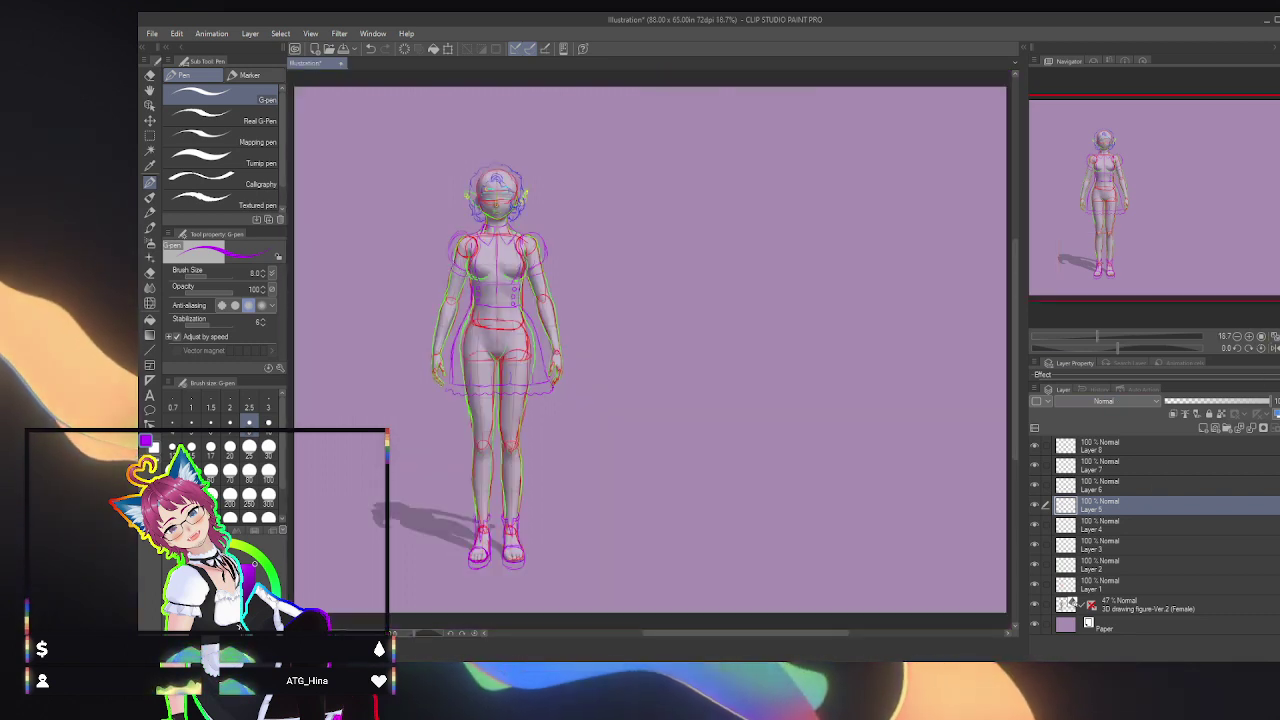
Step: Make Layer 6 the active layer and set the pen colour to orange
{"action": "key", "text": "ctrl+0"}
{"action": "left_click", "coordinate": [1261, 336]}
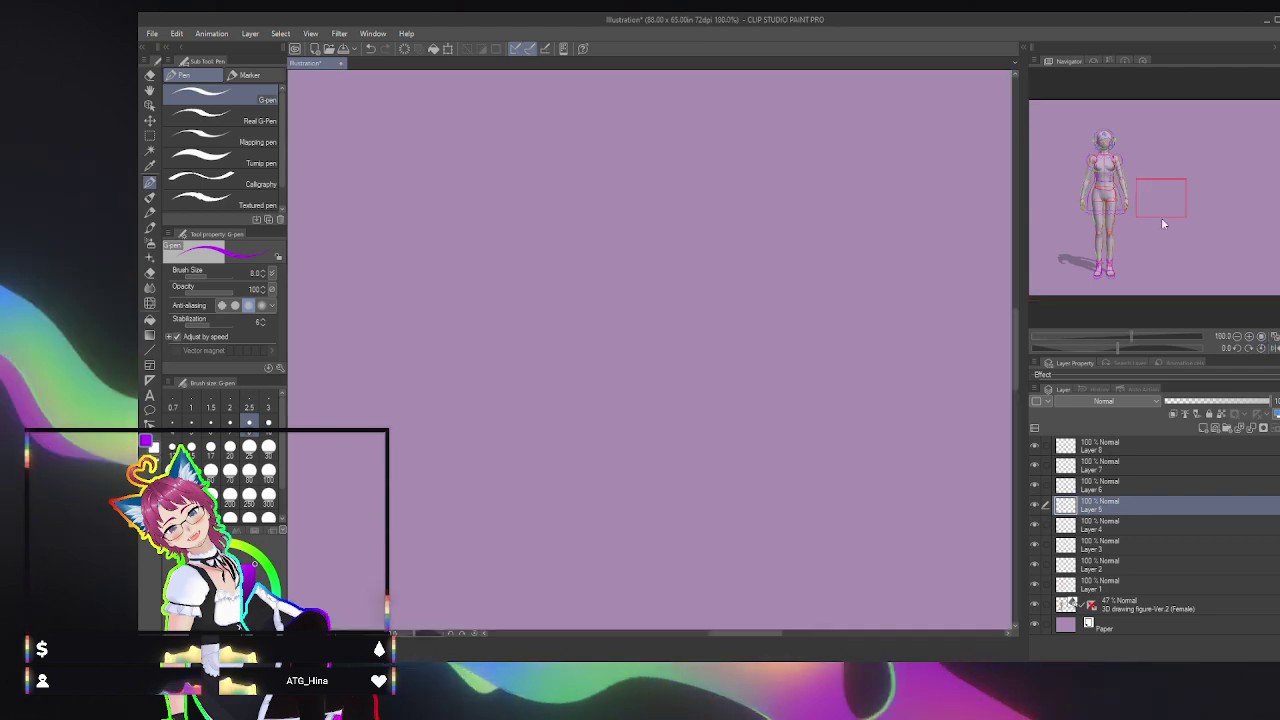
{"action": "left_click_drag", "start_coordinate": [1161, 217], "coordinate": [1101, 226]}
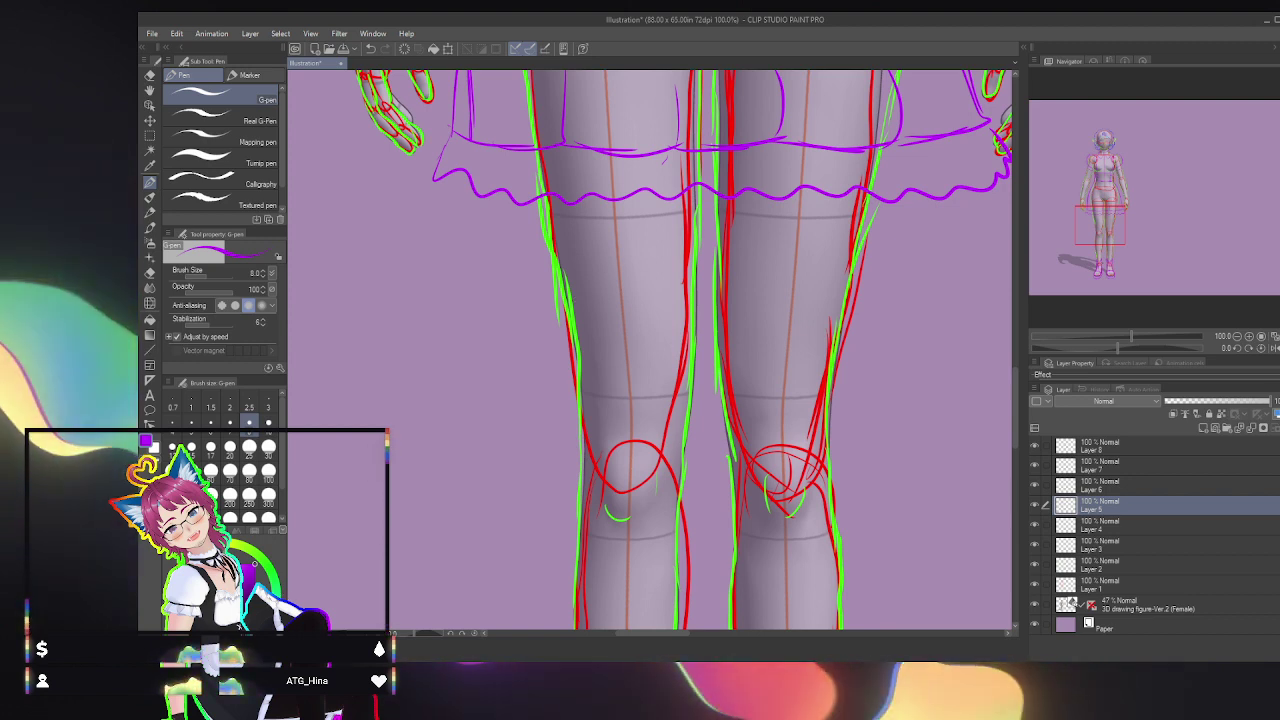
{"action": "left_click", "coordinate": [176, 620]}
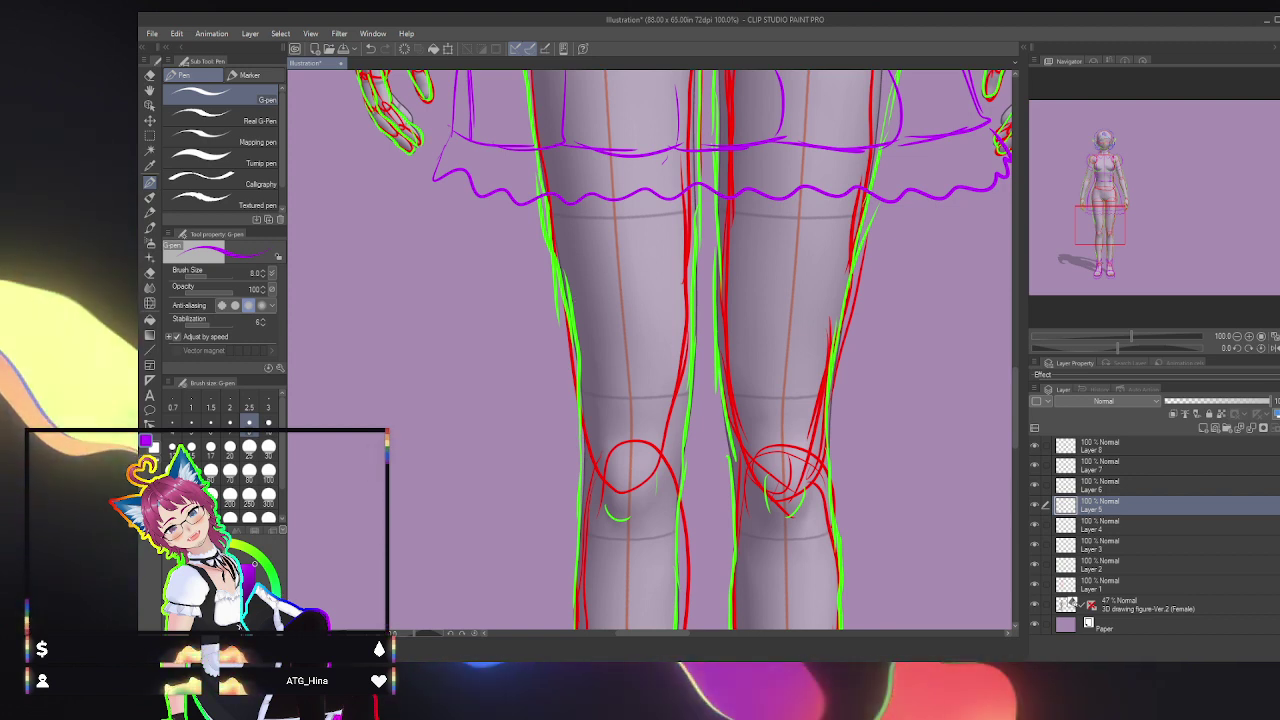
{"action": "left_click", "coordinate": [1120, 486]}
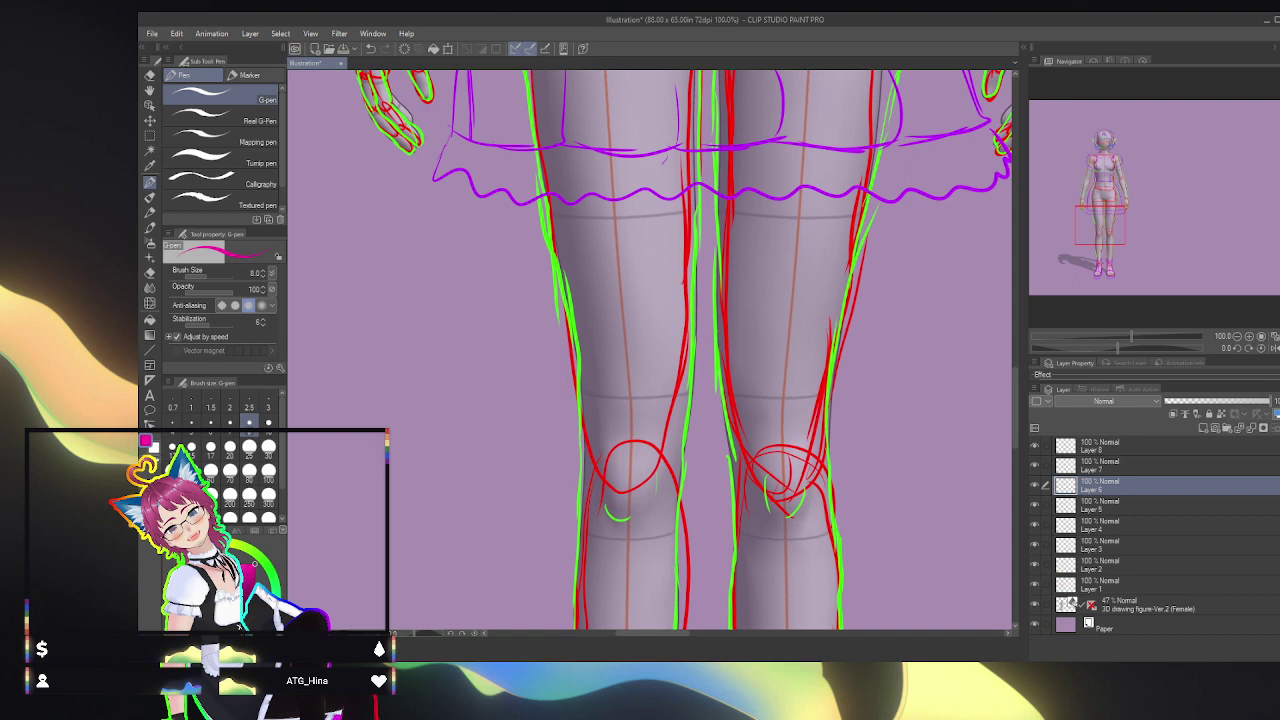
{"action": "left_click_drag", "start_coordinate": [562, 295], "coordinate": [590, 405]}
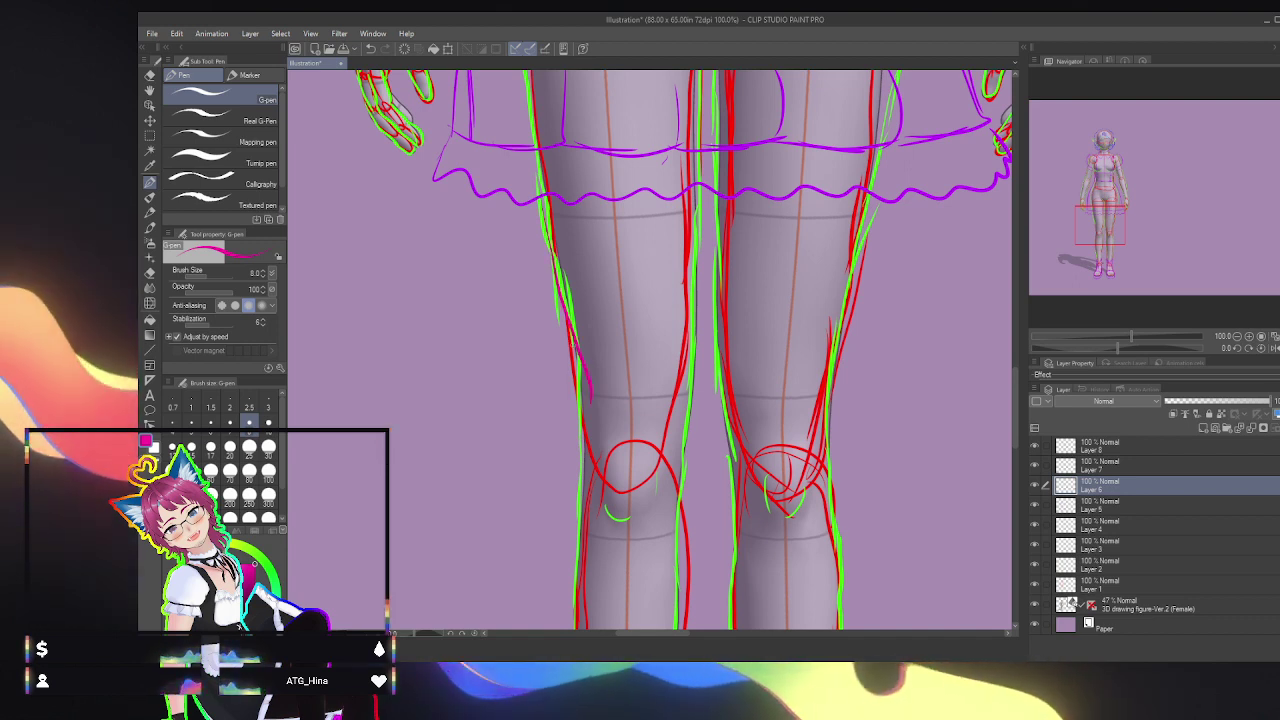
{"action": "key", "text": "ctrl+z"}
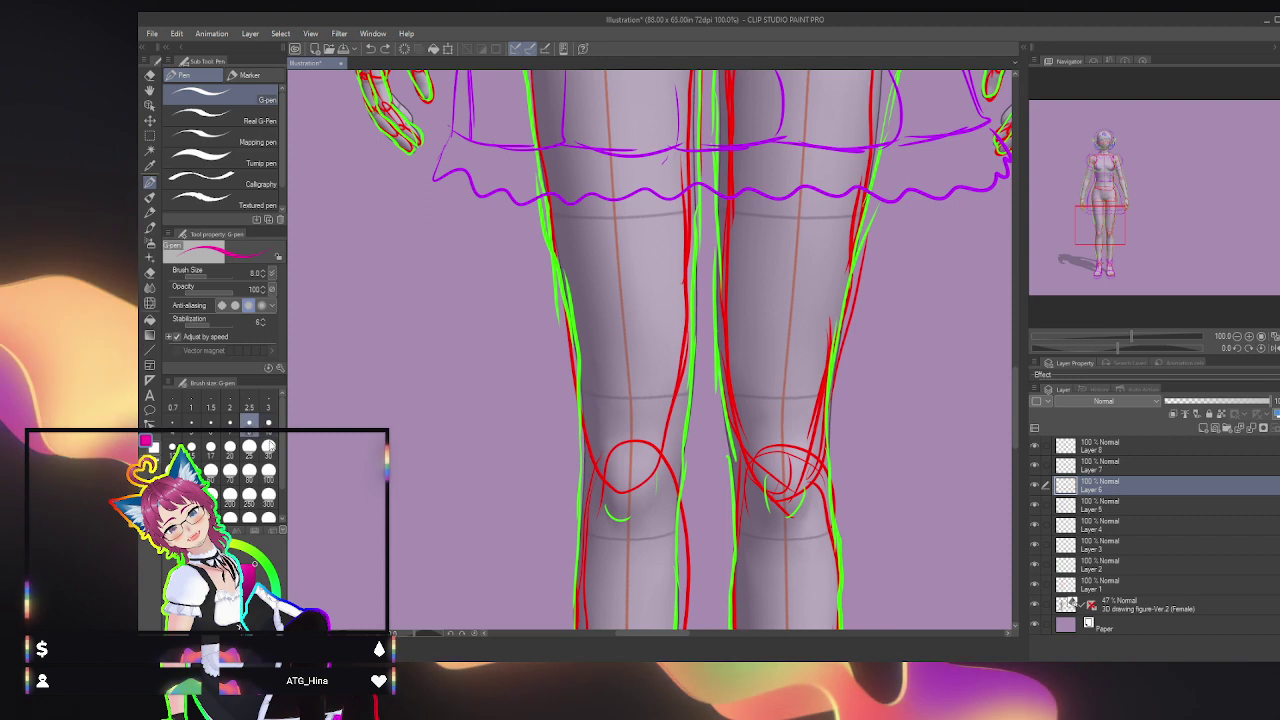
{"action": "left_click", "coordinate": [196, 550]}
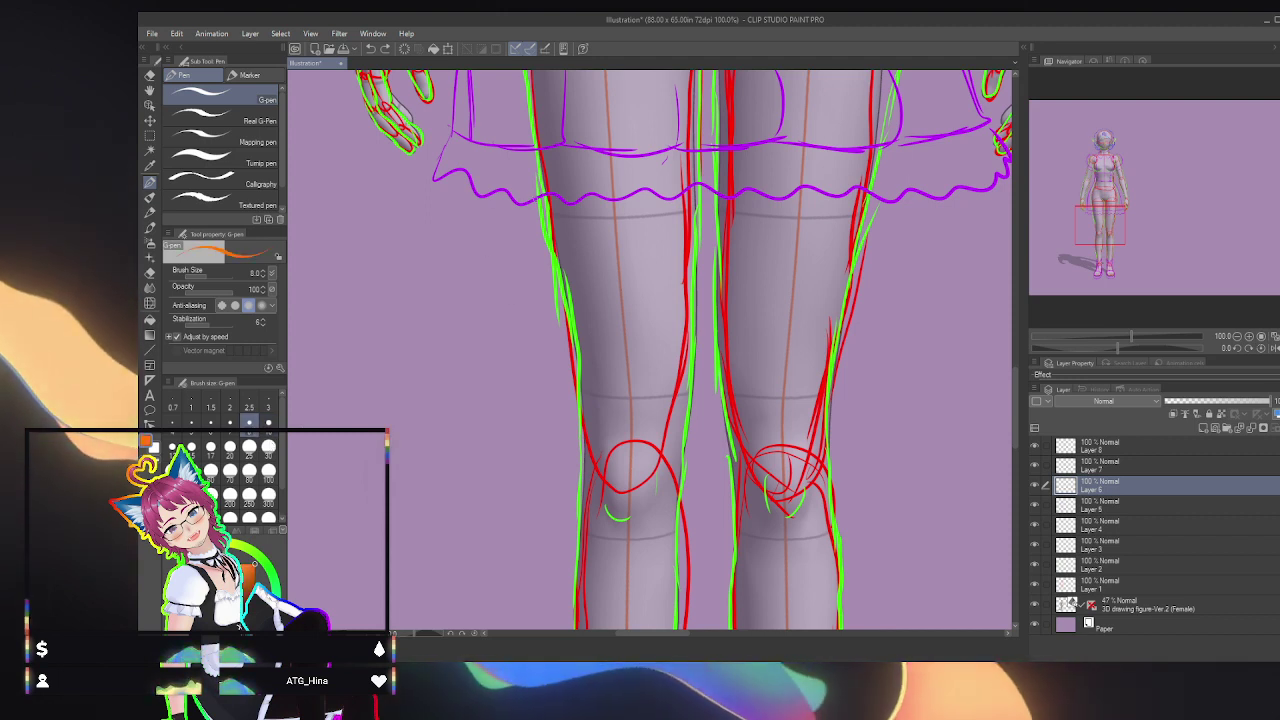
{"action": "left_click_drag", "start_coordinate": [553, 248], "coordinate": [599, 515]}
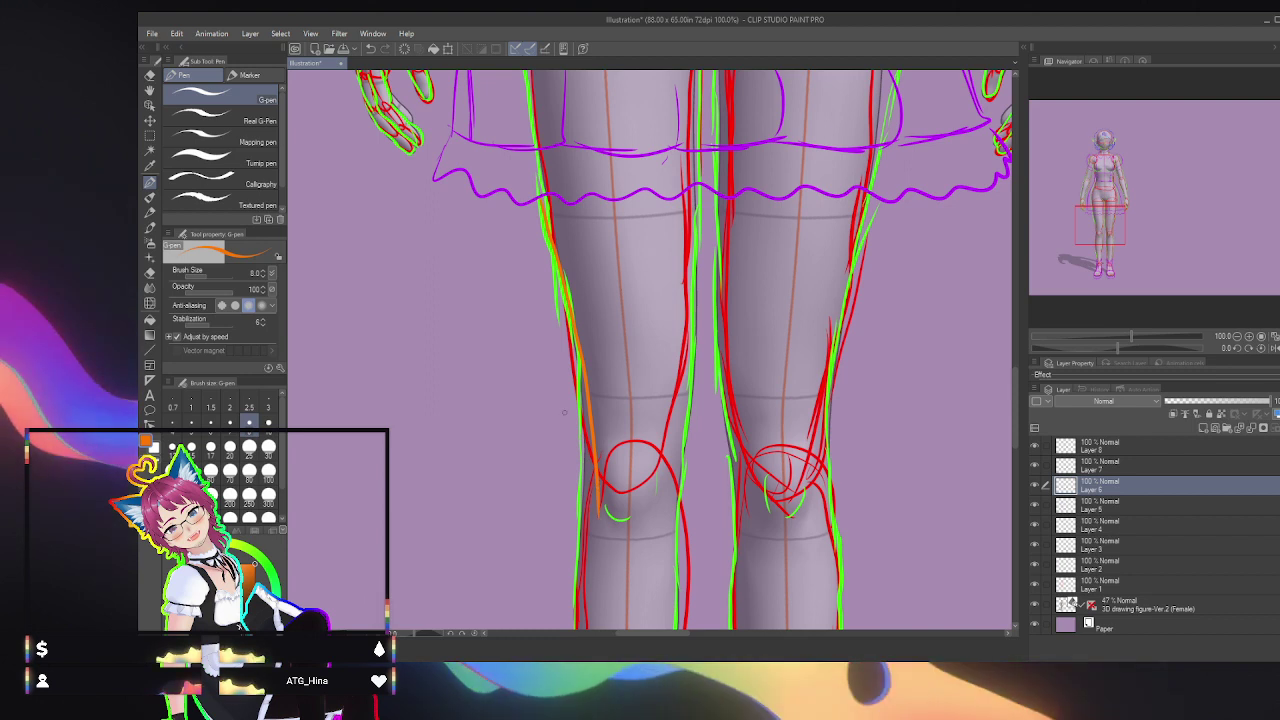
{"action": "key", "text": "ctrl+z"}
{"action": "key", "text": "ctrl+z"}
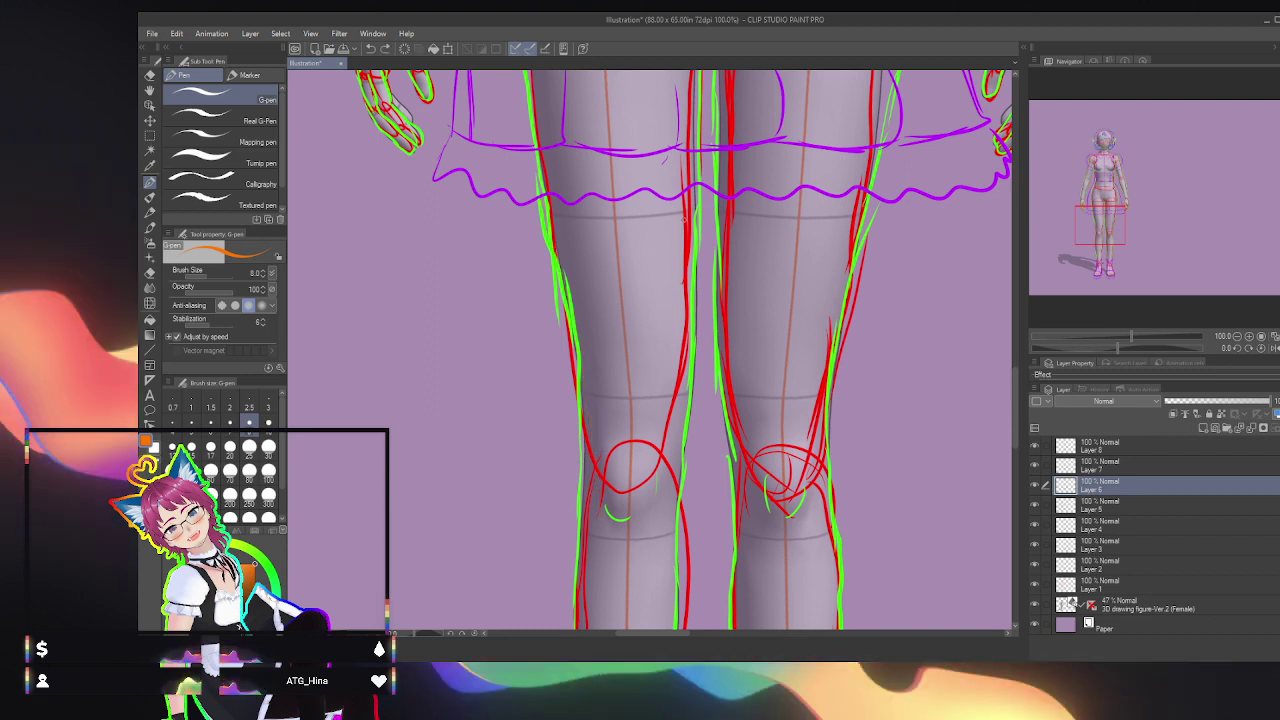
Step: Draw parallel orange diagonal lines across the left-hand leg from the skirt ruffle to just below the knee
{"action": "mouse_move", "coordinate": [552, 232]}
{"action": "left_mouse_down"}
{"action": "mouse_move", "coordinate": [697, 344]}
{"action": "mouse_move", "coordinate": [697, 313]}
{"action": "left_mouse_up"}
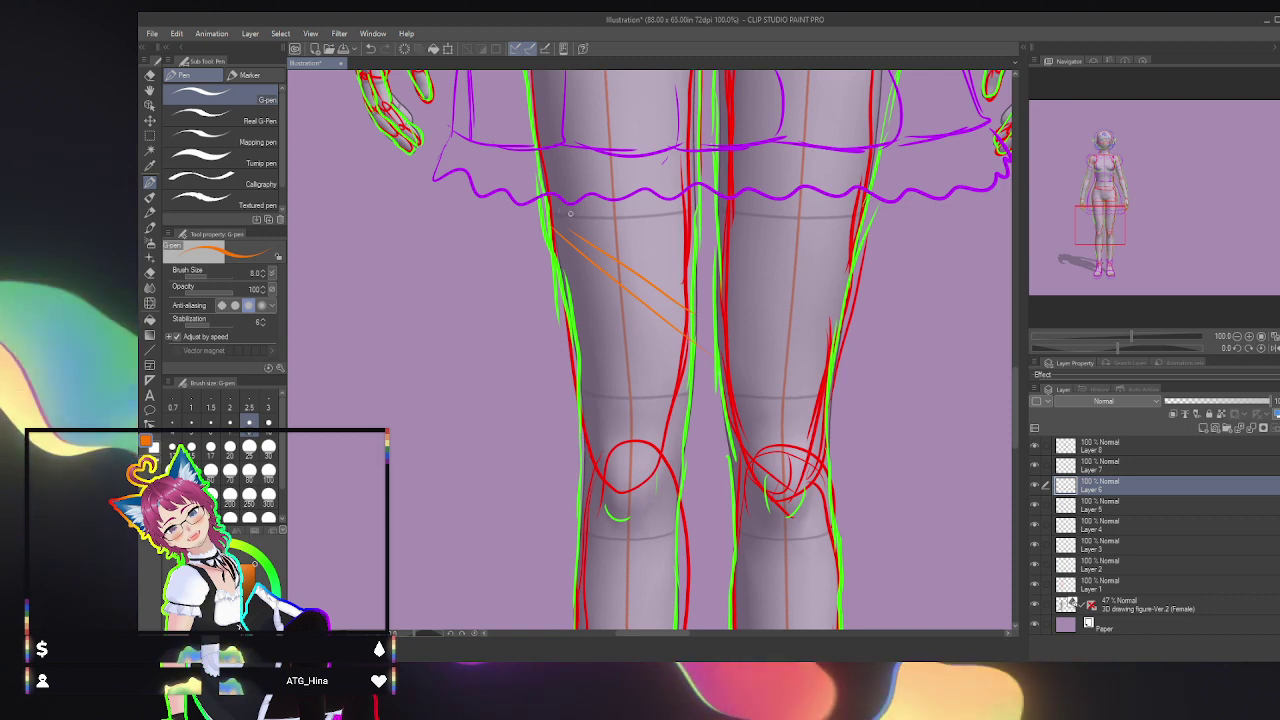
{"action": "mouse_move", "coordinate": [570, 213]}
{"action": "left_mouse_down"}
{"action": "mouse_move", "coordinate": [666, 270]}
{"action": "mouse_move", "coordinate": [670, 260]}
{"action": "left_mouse_up"}
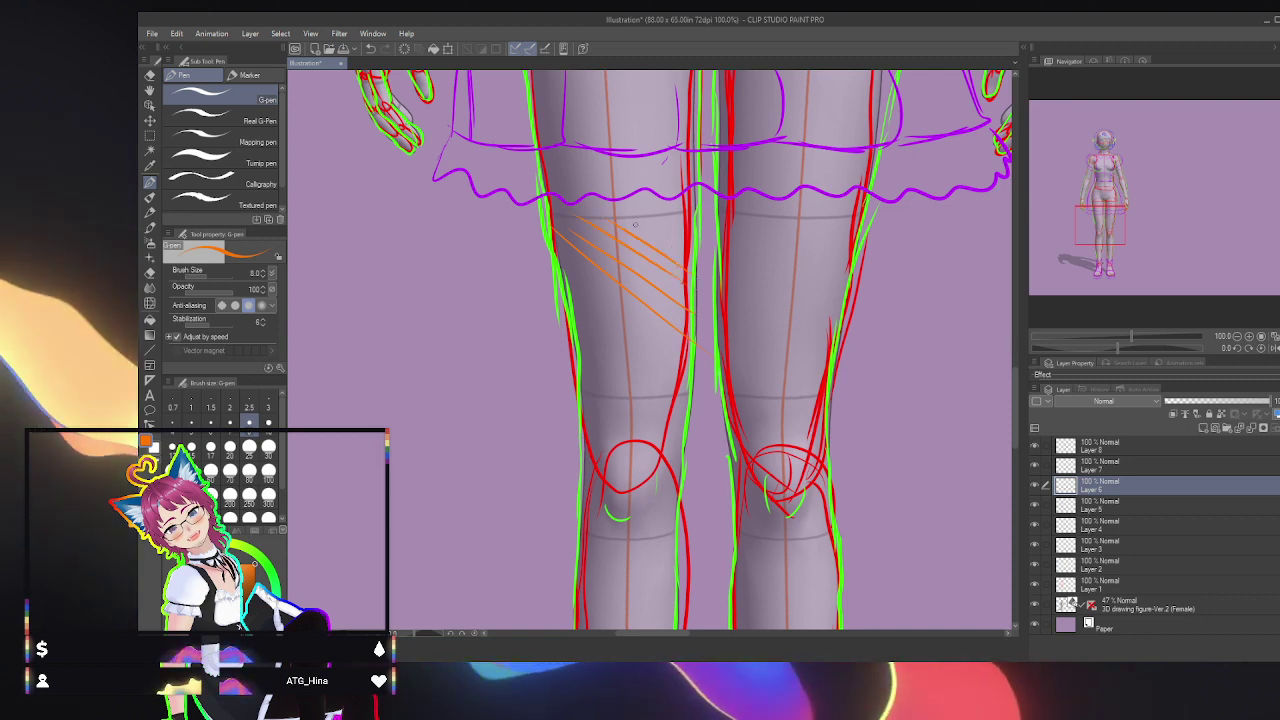
{"action": "mouse_move", "coordinate": [622, 212]}
{"action": "left_mouse_down"}
{"action": "mouse_move", "coordinate": [698, 254]}
{"action": "mouse_move", "coordinate": [699, 241]}
{"action": "left_mouse_up"}
{"action": "left_click_drag", "start_coordinate": [556, 258], "coordinate": [668, 335]}
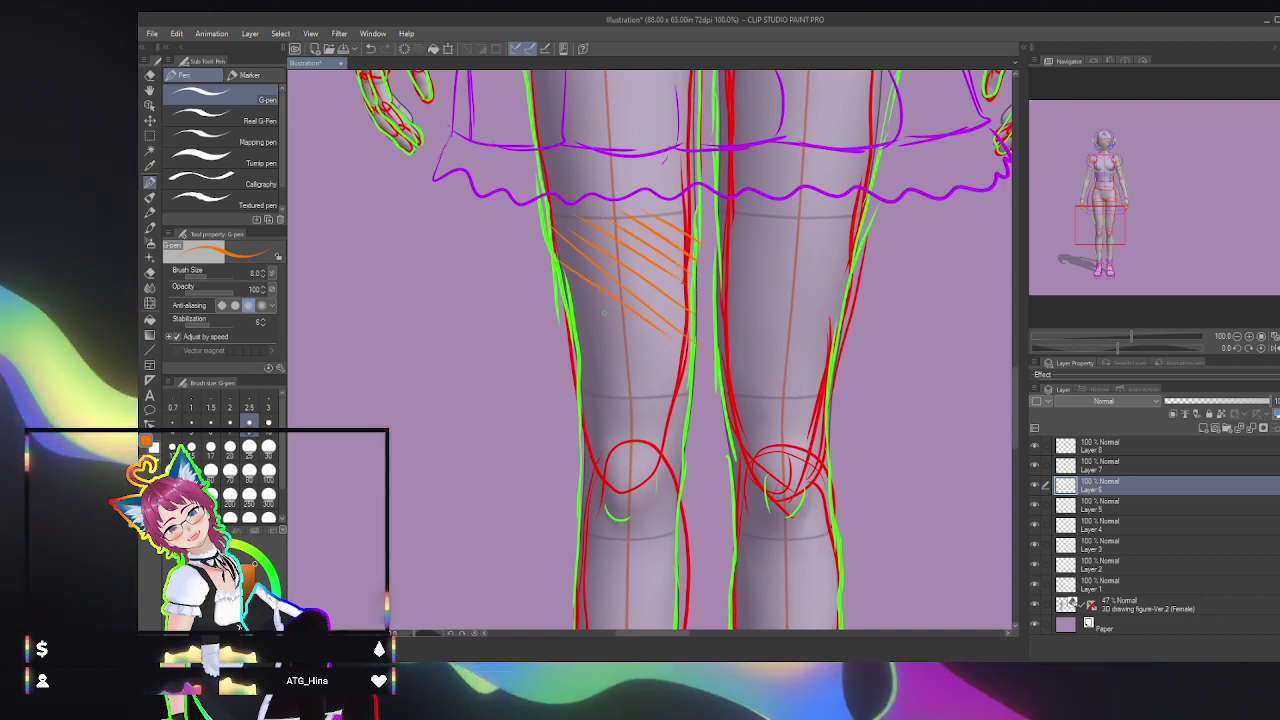
{"action": "left_click_drag", "start_coordinate": [568, 293], "coordinate": [690, 362]}
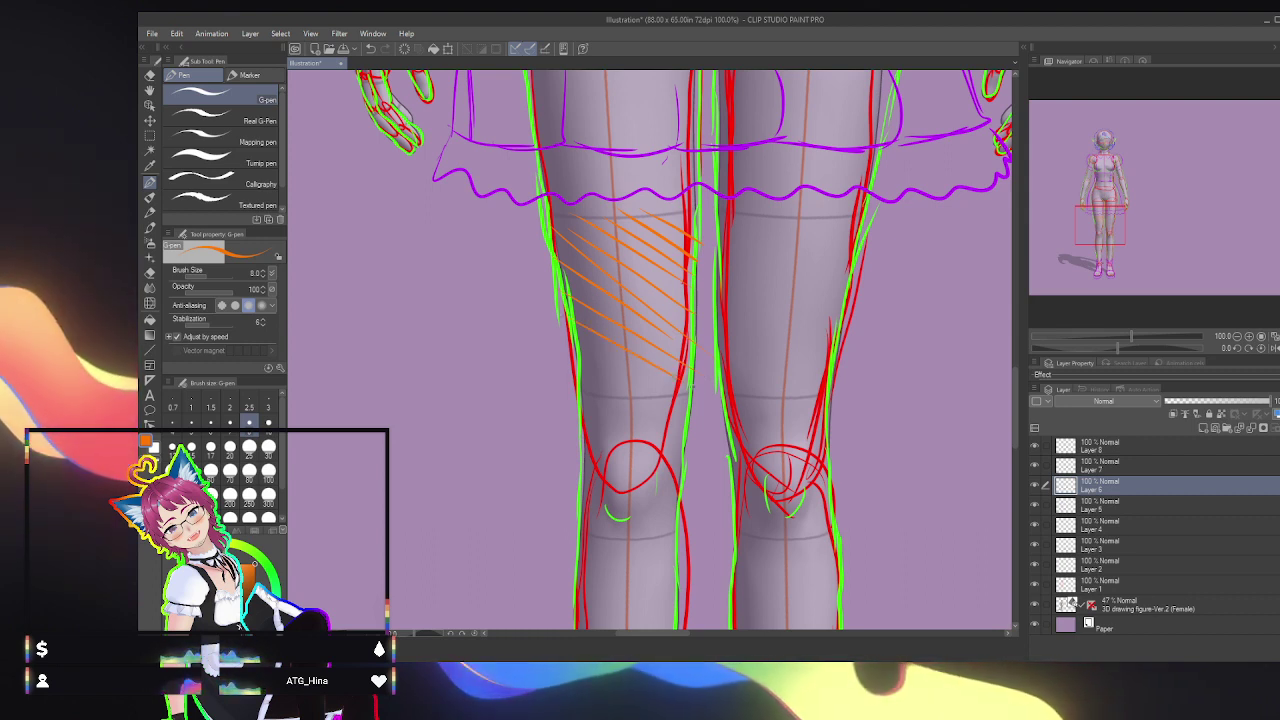
{"action": "left_click_drag", "start_coordinate": [590, 350], "coordinate": [688, 402]}
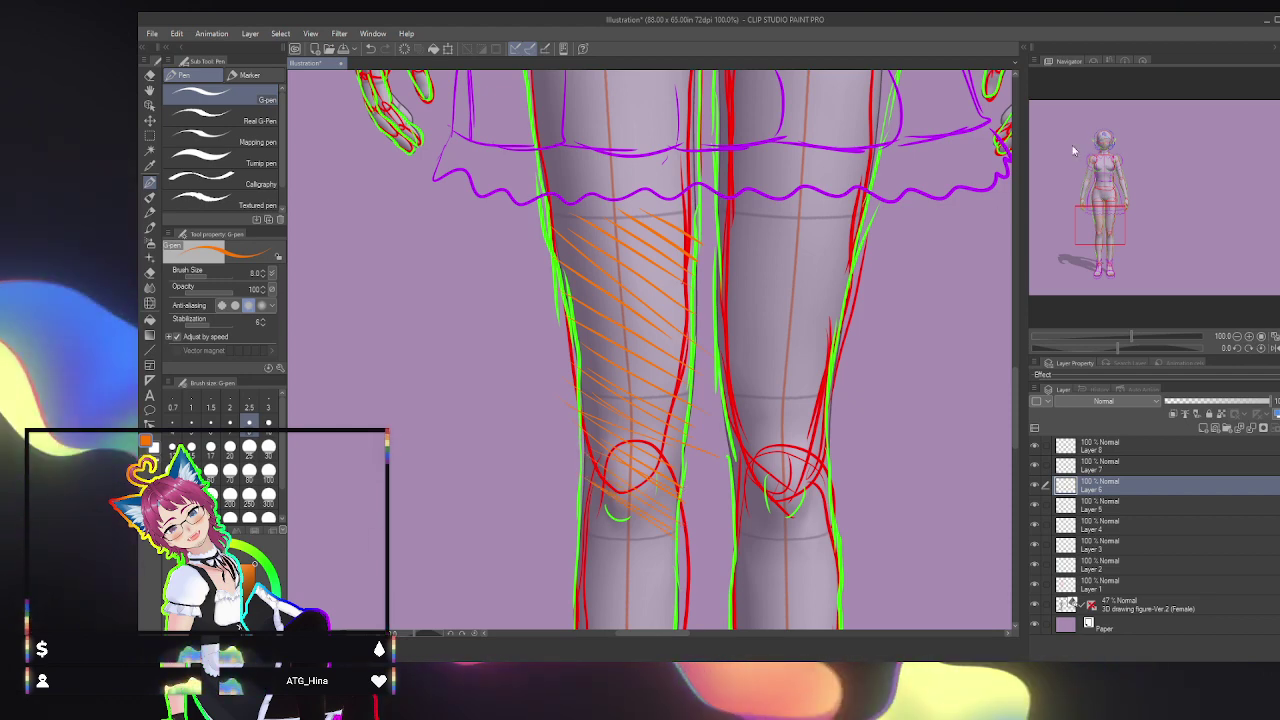
Step: Continue the parallel orange diagonals down the left-hand calf to the top of the shoe
{"action": "left_click", "coordinate": [1107, 204]}
{"action": "left_click_drag", "start_coordinate": [1107, 204], "coordinate": [1103, 246]}
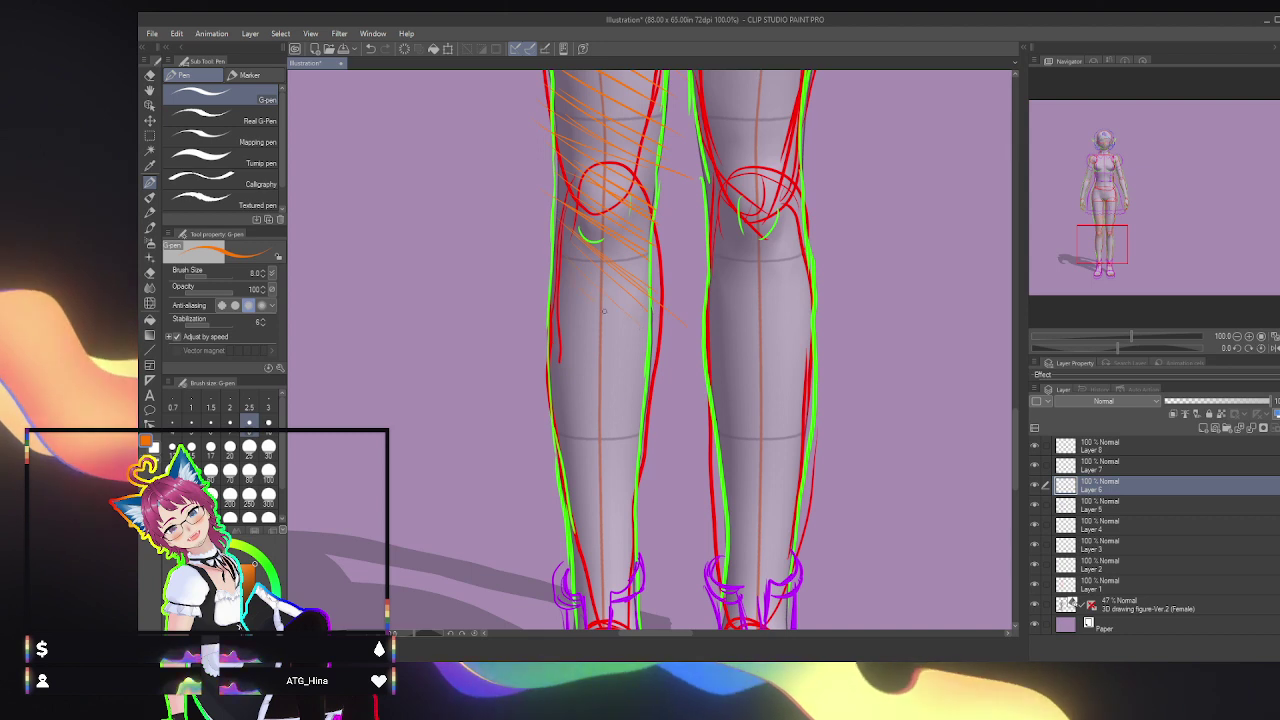
{"action": "mouse_move", "coordinate": [576, 286]}
{"action": "left_mouse_down"}
{"action": "mouse_move", "coordinate": [642, 343]}
{"action": "mouse_move", "coordinate": [643, 368]}
{"action": "left_mouse_up"}
{"action": "left_click_drag", "start_coordinate": [556, 318], "coordinate": [639, 391]}
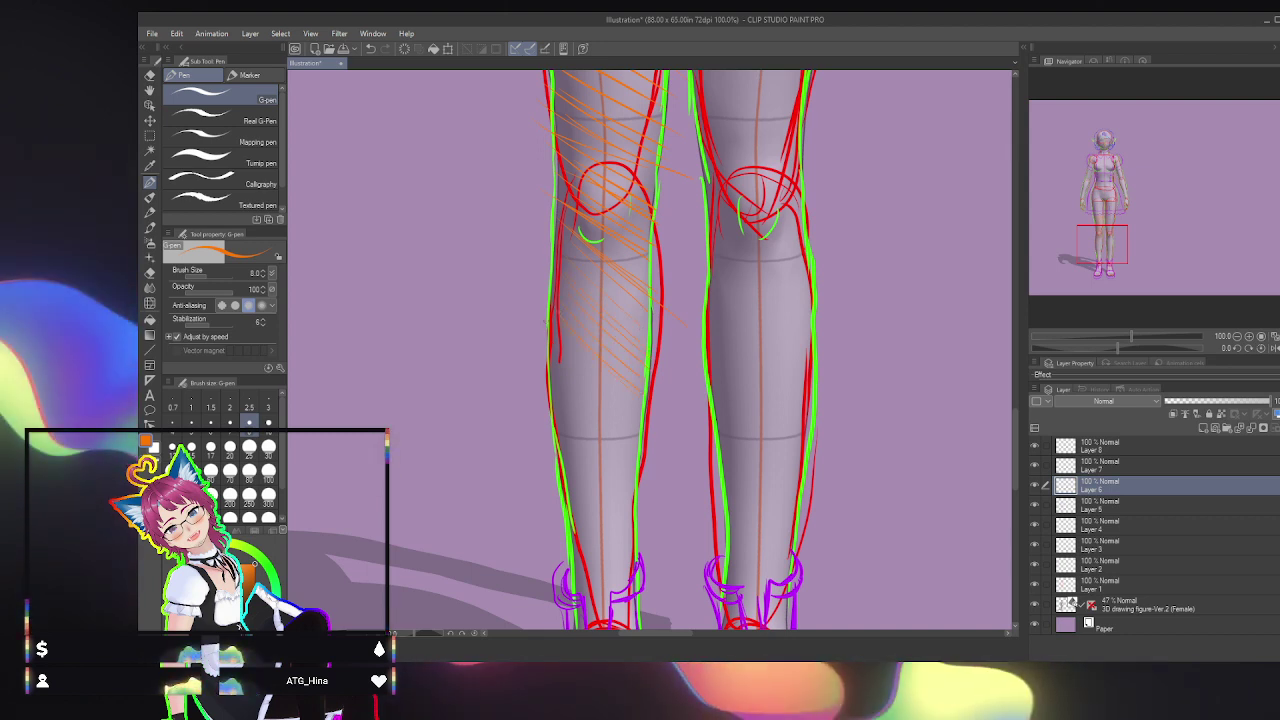
{"action": "mouse_move", "coordinate": [561, 349]}
{"action": "left_mouse_down"}
{"action": "mouse_move", "coordinate": [632, 408]}
{"action": "mouse_move", "coordinate": [631, 422]}
{"action": "left_mouse_up"}
{"action": "mouse_move", "coordinate": [556, 374]}
{"action": "left_mouse_down"}
{"action": "mouse_move", "coordinate": [630, 436]}
{"action": "mouse_move", "coordinate": [628, 449]}
{"action": "left_mouse_up"}
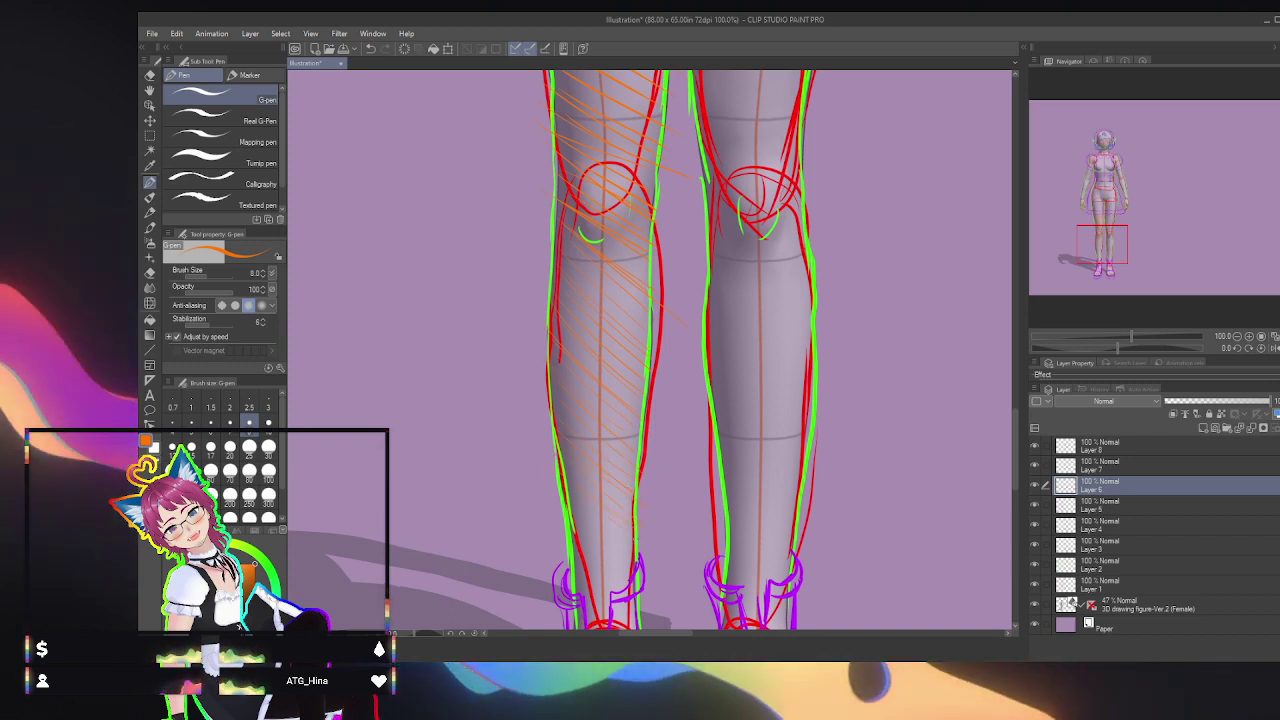
{"action": "left_click_drag", "start_coordinate": [564, 478], "coordinate": [628, 531]}
{"action": "mouse_move", "coordinate": [568, 503]}
{"action": "left_mouse_down"}
{"action": "mouse_move", "coordinate": [625, 550]}
{"action": "mouse_move", "coordinate": [621, 563]}
{"action": "left_mouse_up"}
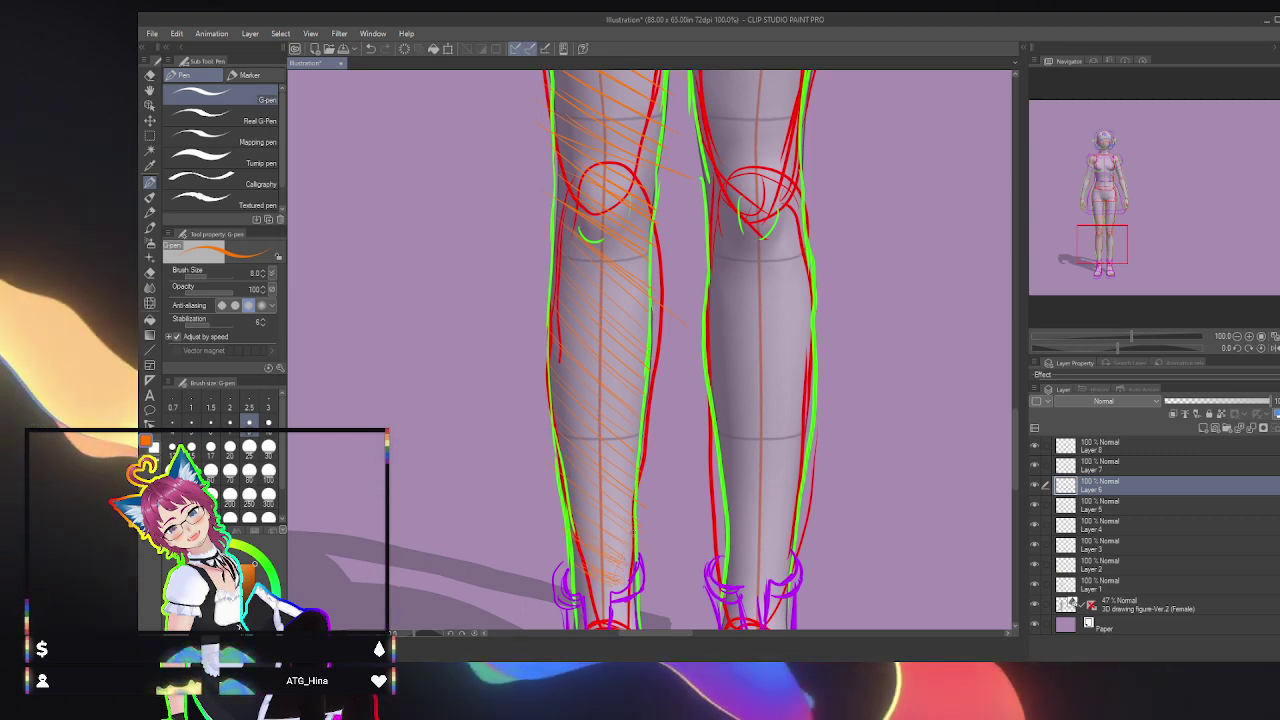
Step: Cross the left-hand leg's orange lines with opposite diagonals from ankle to skirt ruffle, forming a fishnet stocking
{"action": "left_click_drag", "start_coordinate": [625, 522], "coordinate": [594, 598]}
{"action": "left_click_drag", "start_coordinate": [616, 514], "coordinate": [586, 573]}
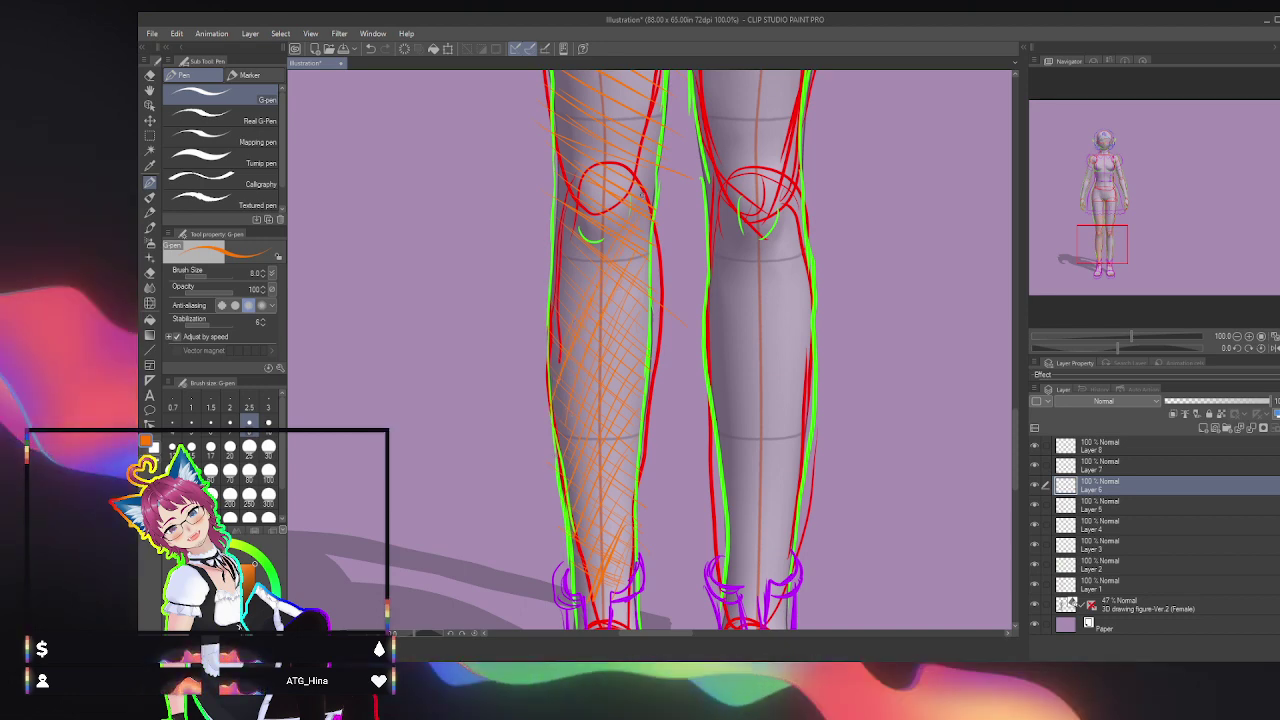
{"action": "left_click_drag", "start_coordinate": [1098, 234], "coordinate": [1092, 217]}
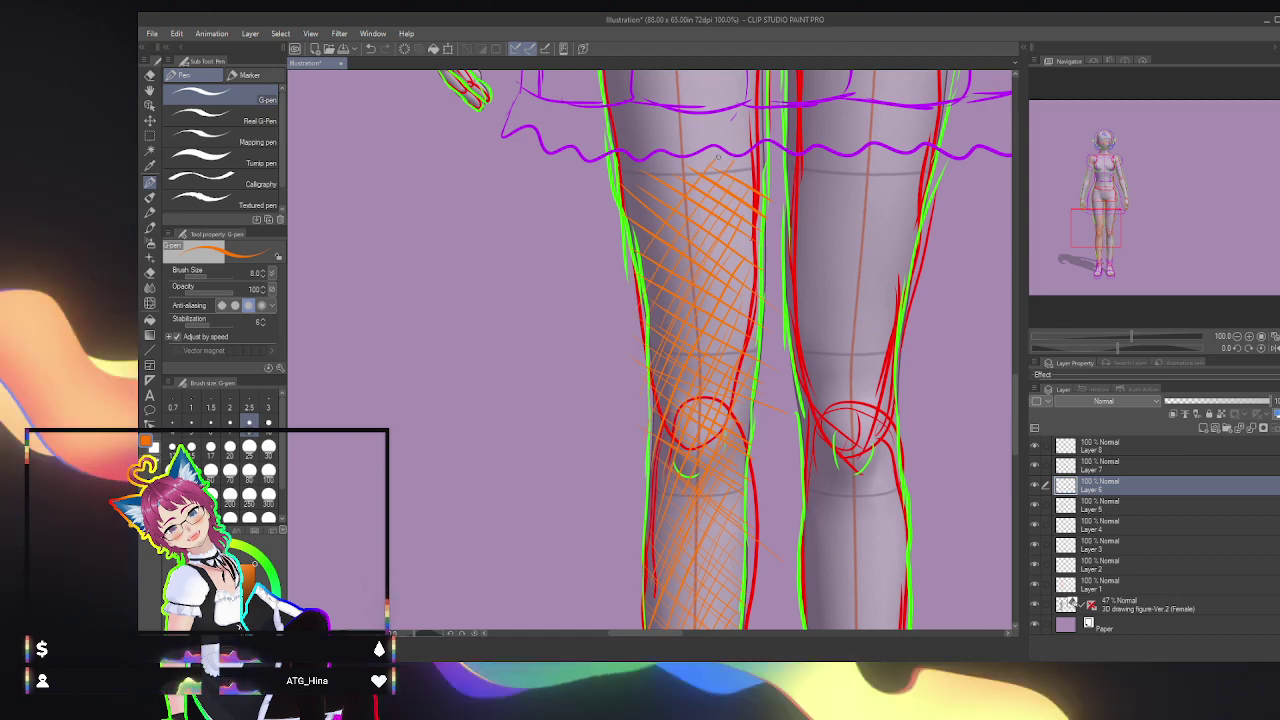
Step: Draw parallel orange diagonal lines across the right-hand thigh, starting just under the skirt ruffle
{"action": "left_click_drag", "start_coordinate": [1105, 232], "coordinate": [1121, 213]}
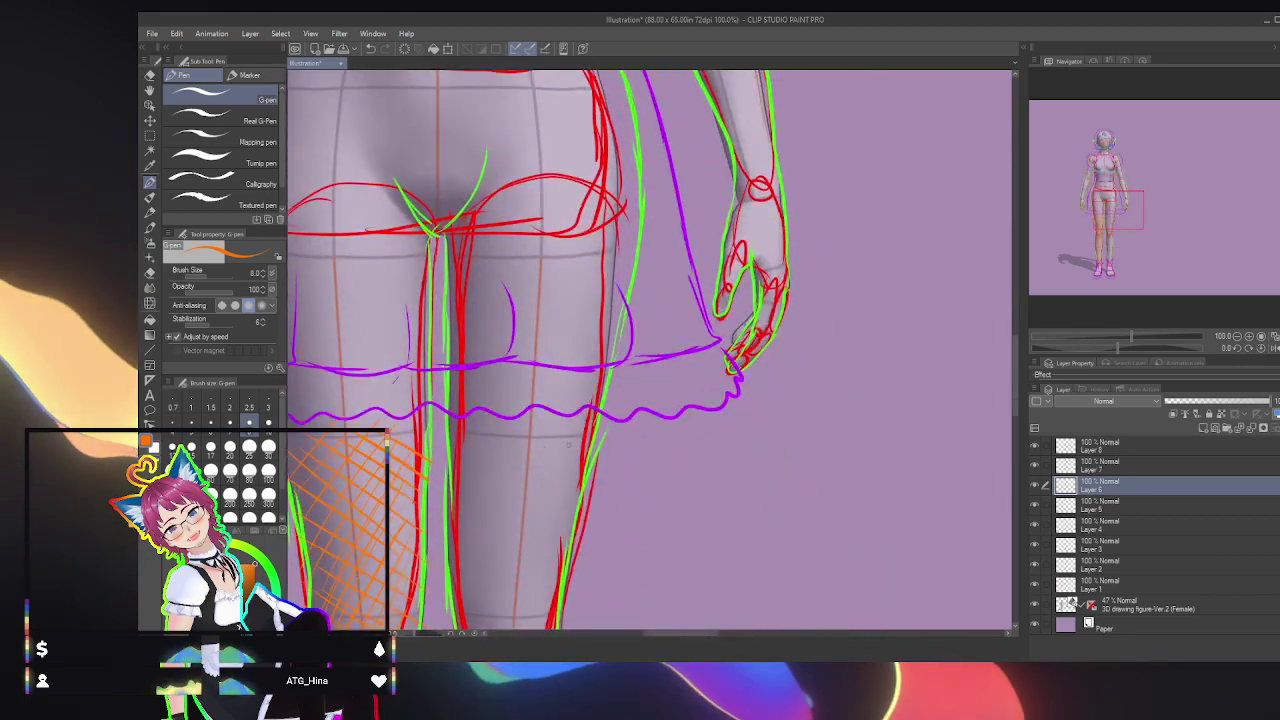
{"action": "left_click_drag", "start_coordinate": [476, 427], "coordinate": [560, 518]}
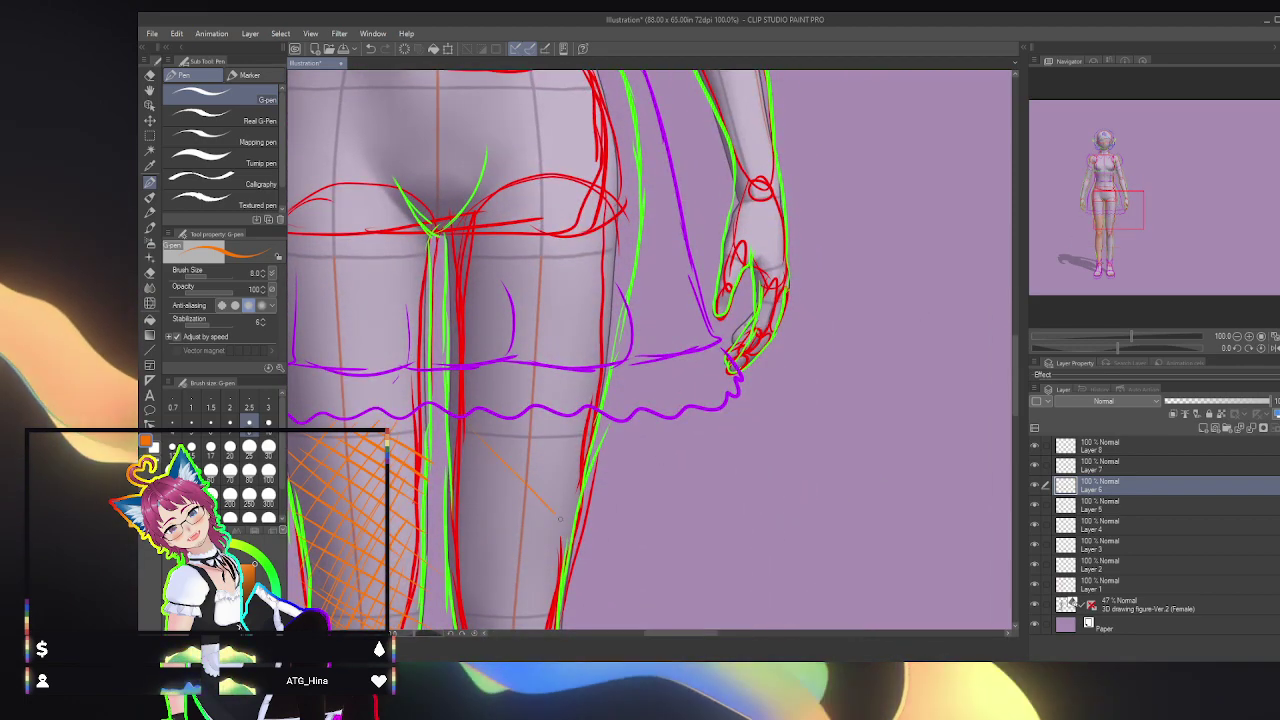
{"action": "mouse_move", "coordinate": [488, 428]}
{"action": "left_mouse_down"}
{"action": "mouse_move", "coordinate": [568, 508]}
{"action": "mouse_move", "coordinate": [592, 496]}
{"action": "left_mouse_up"}
{"action": "mouse_move", "coordinate": [532, 422]}
{"action": "left_mouse_down"}
{"action": "mouse_move", "coordinate": [590, 472]}
{"action": "mouse_move", "coordinate": [588, 454]}
{"action": "left_mouse_up"}
{"action": "left_click_drag", "start_coordinate": [456, 439], "coordinate": [558, 532]}
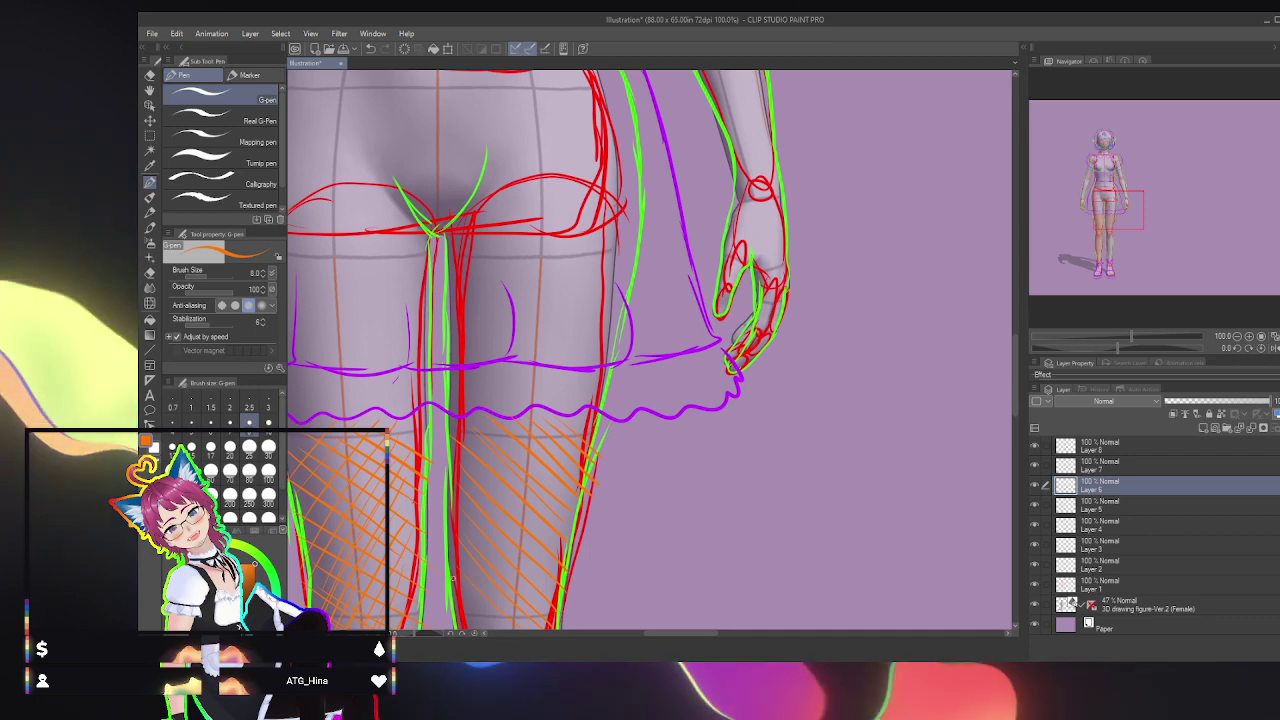
Step: Continue the orange diagonals down the right-hand leg to the shoe and cross them with opposite diagonals to form a fishnet stocking
{"action": "left_click_drag", "start_coordinate": [961, 560], "coordinate": [903, 337]}
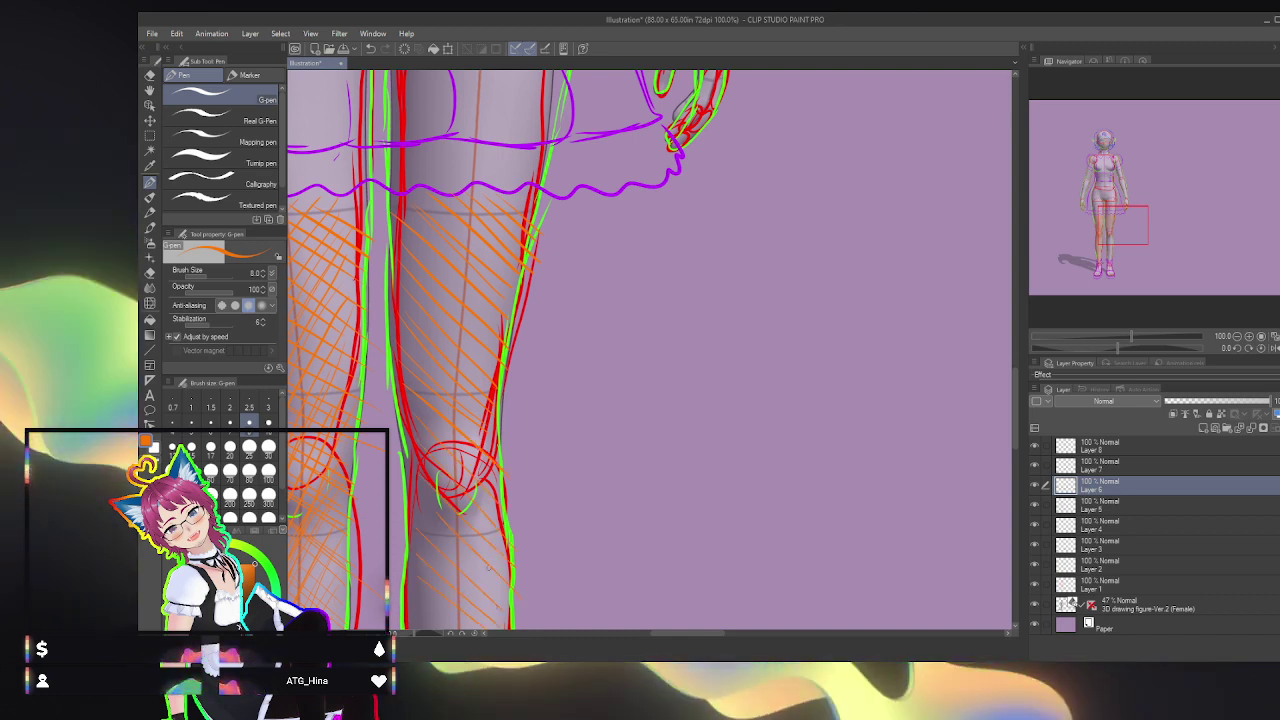
{"action": "left_click_drag", "start_coordinate": [1123, 228], "coordinate": [1116, 247]}
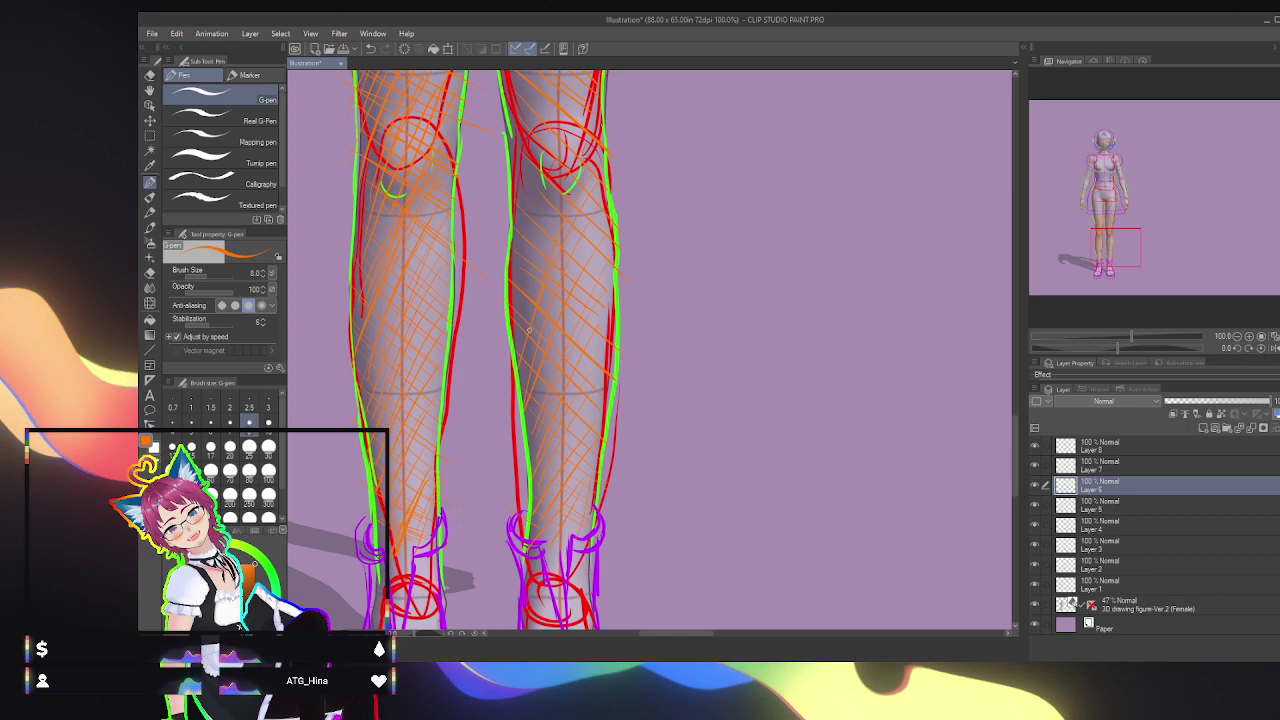
{"action": "left_click_drag", "start_coordinate": [1118, 241], "coordinate": [1118, 224]}
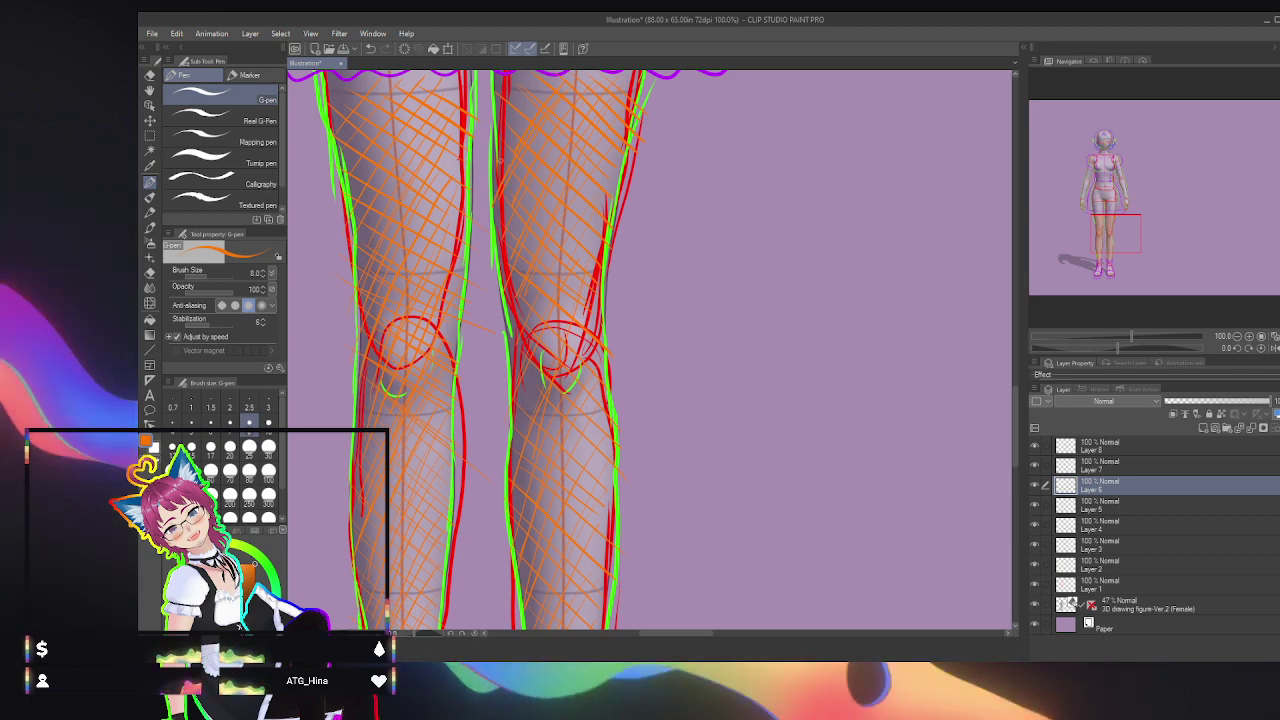
Step: Hide the 3D drawing figure layer and inspect the line sketch on its own
{"action": "key", "text": "ctrl+0"}
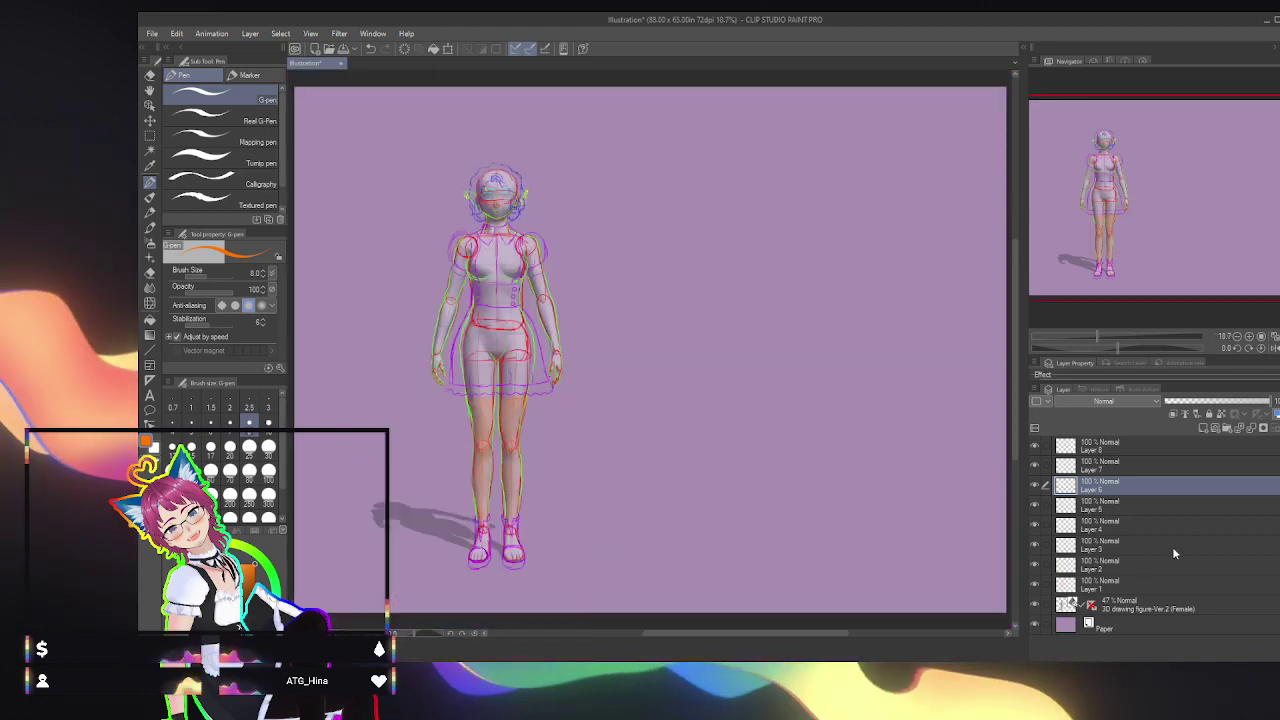
{"action": "left_click", "coordinate": [1035, 605]}
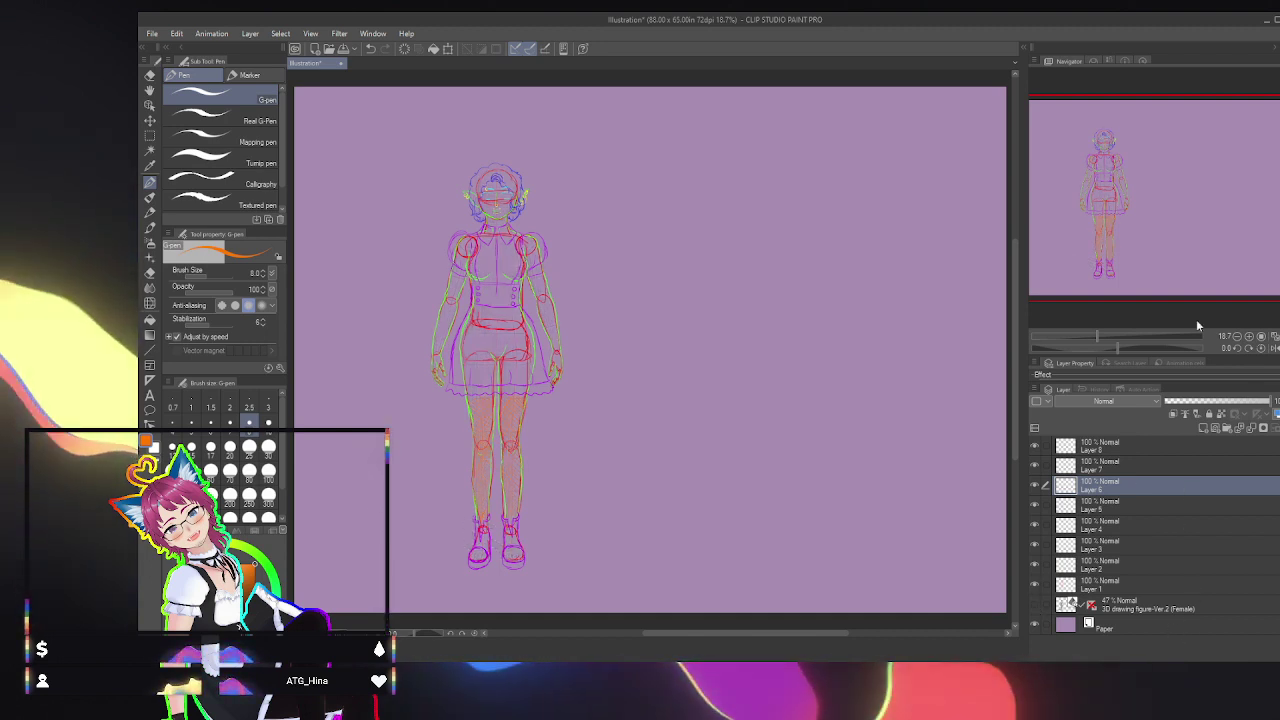
{"action": "key", "text": "ctrl+plus"}
{"action": "left_click_drag", "start_coordinate": [1168, 233], "coordinate": [1131, 213]}
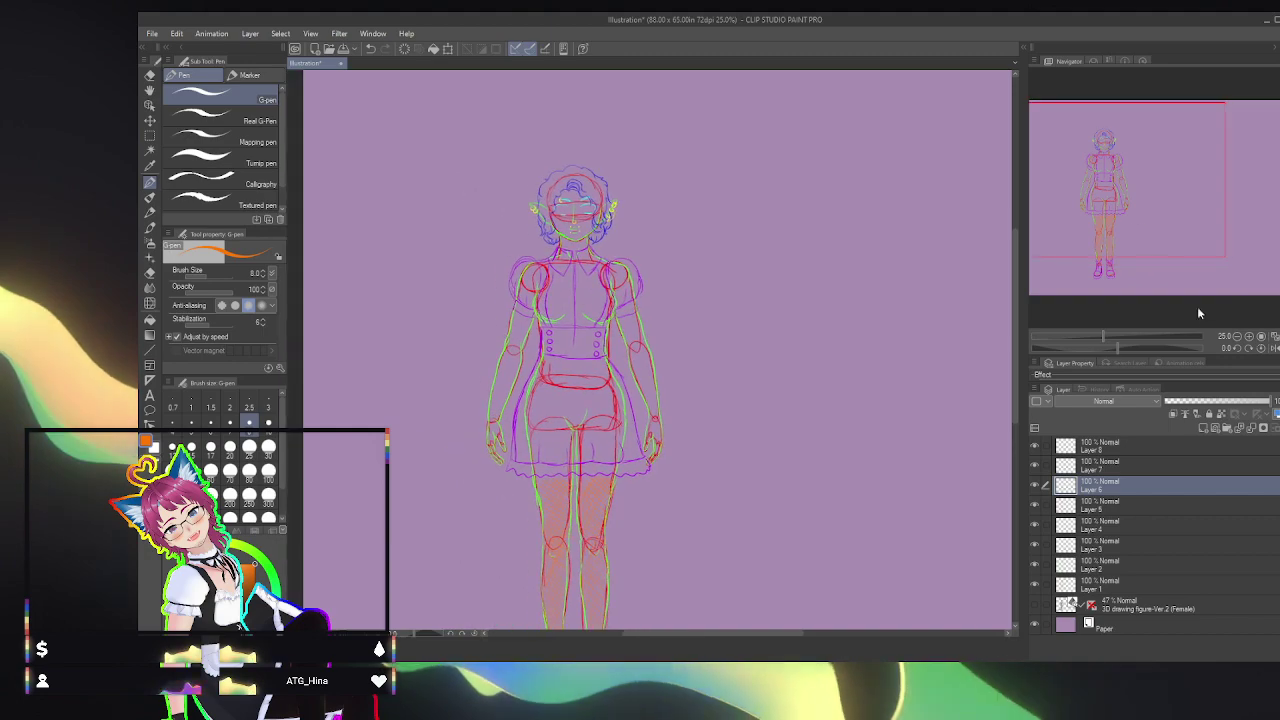
{"action": "scroll", "coordinate": [1231, 318], "scroll_direction": "up", "scroll_amount": 1}
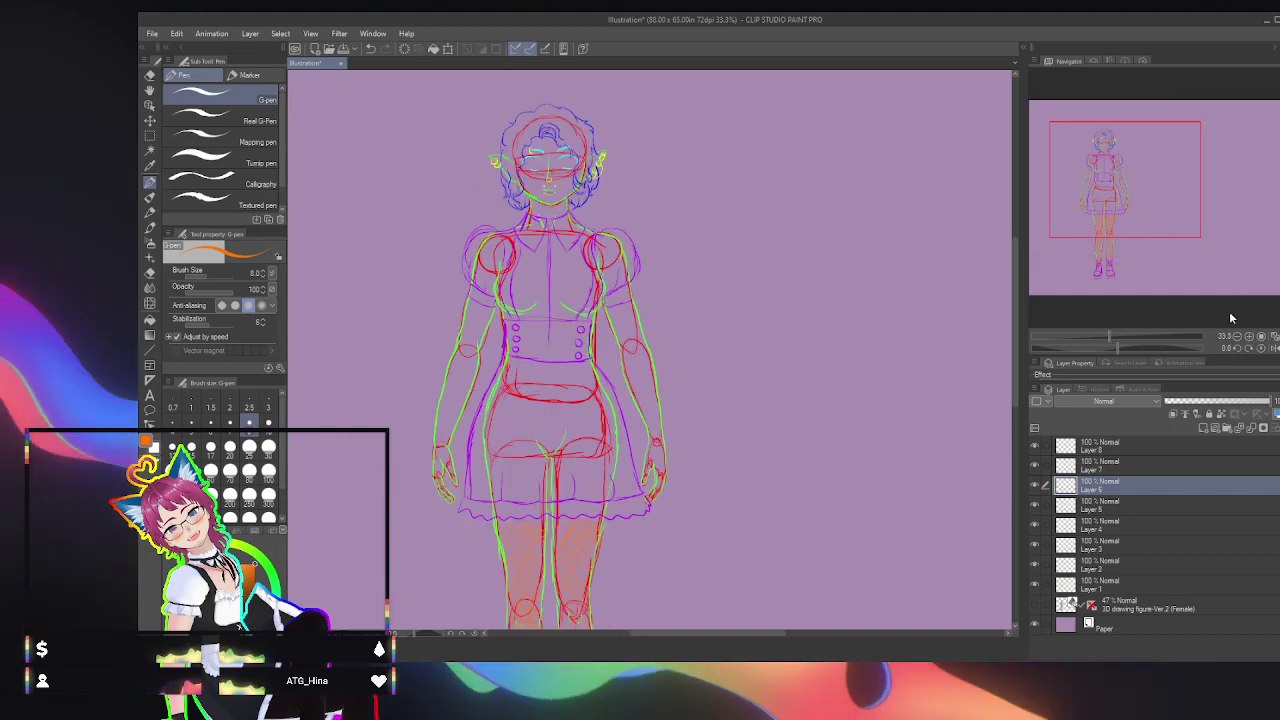
{"action": "scroll", "coordinate": [1229, 311], "scroll_direction": "up", "scroll_amount": 1}
{"action": "left_click_drag", "start_coordinate": [1166, 258], "coordinate": [1088, 170]}
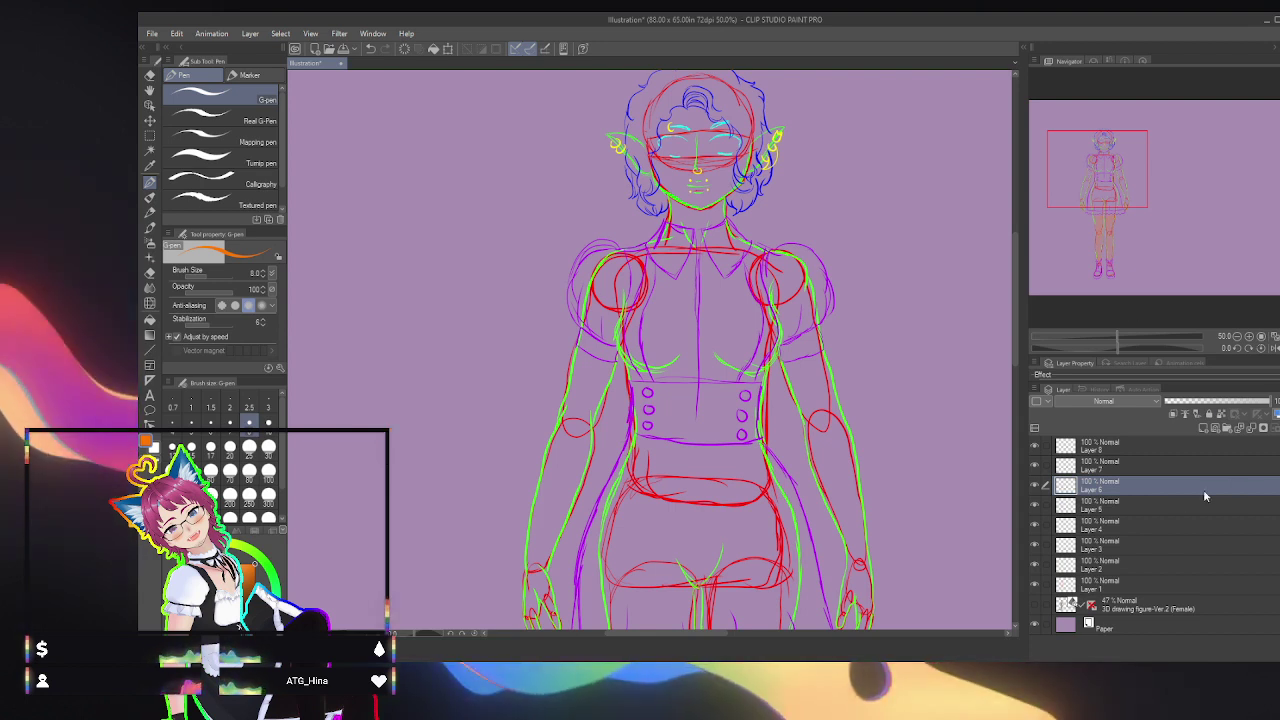
Step: Make Layer 3 the active layer and set the pen colour to cyan for work on the face
{"action": "left_click", "coordinate": [1104, 548]}
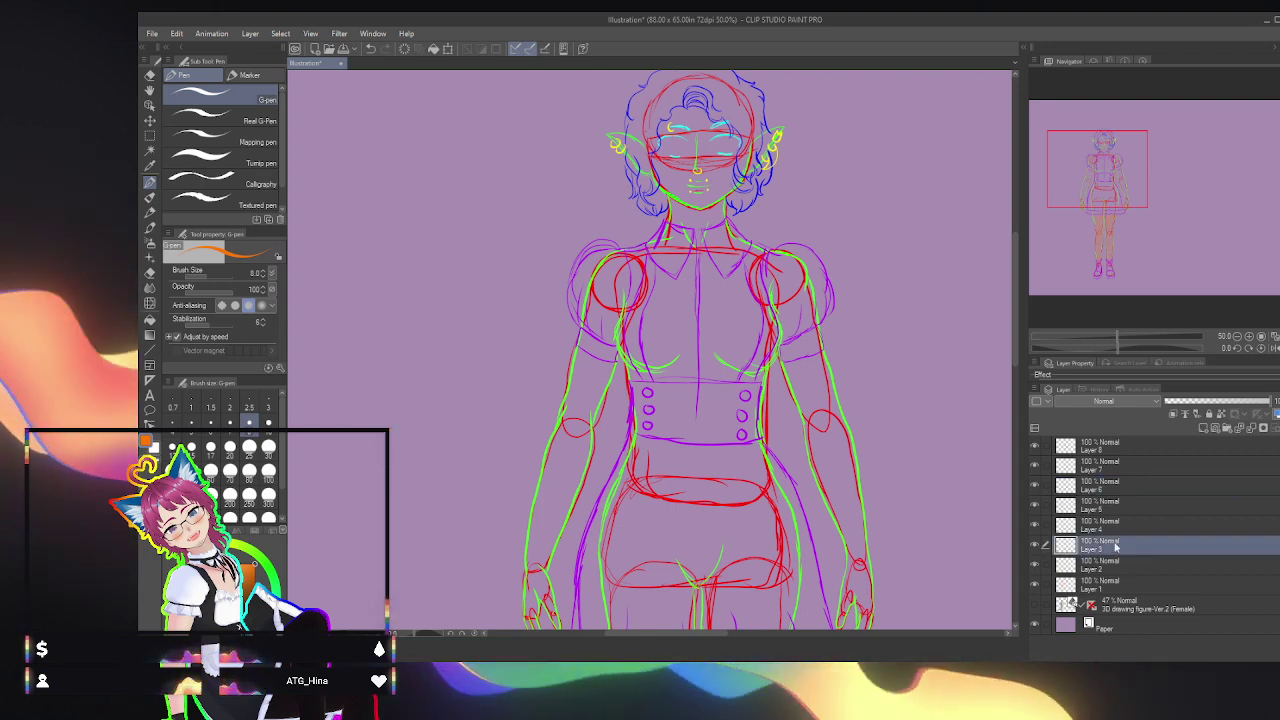
{"action": "left_click", "coordinate": [1035, 524]}
{"action": "left_click", "coordinate": [1035, 524]}
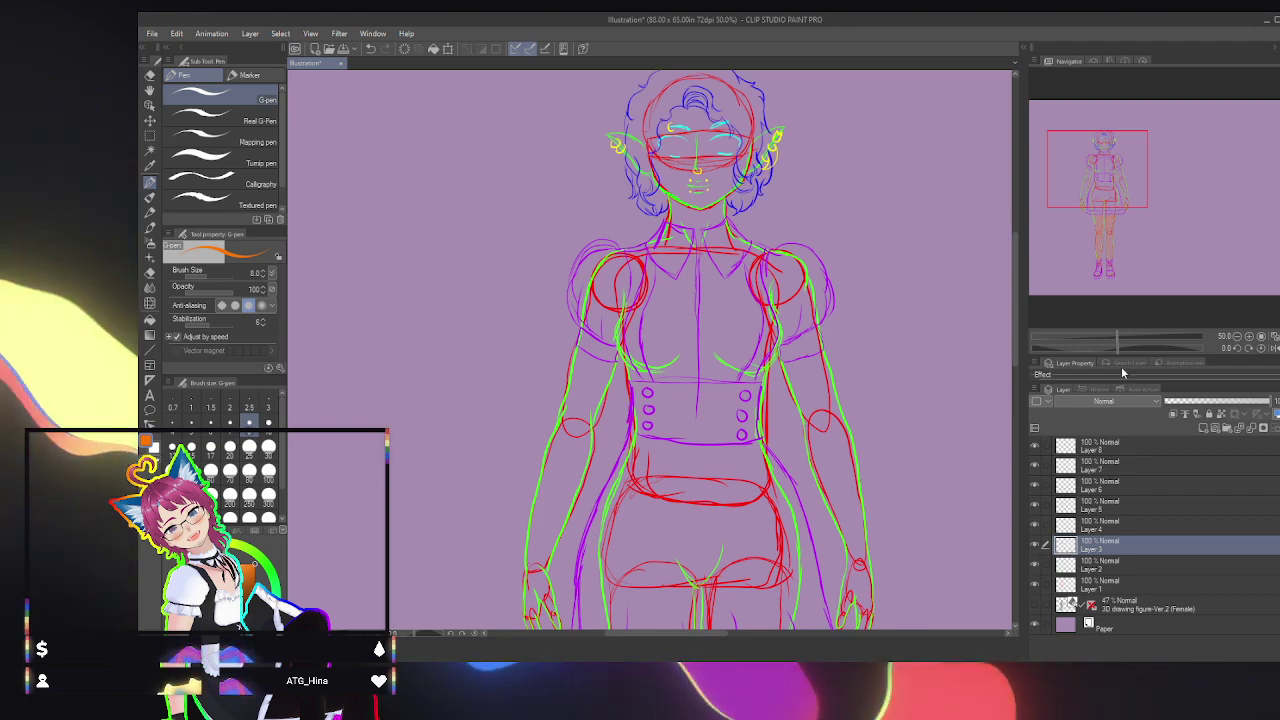
{"action": "key", "text": "ctrl+plus"}
{"action": "key", "text": "ctrl+plus"}
{"action": "left_click_drag", "start_coordinate": [1097, 160], "coordinate": [1104, 145]}
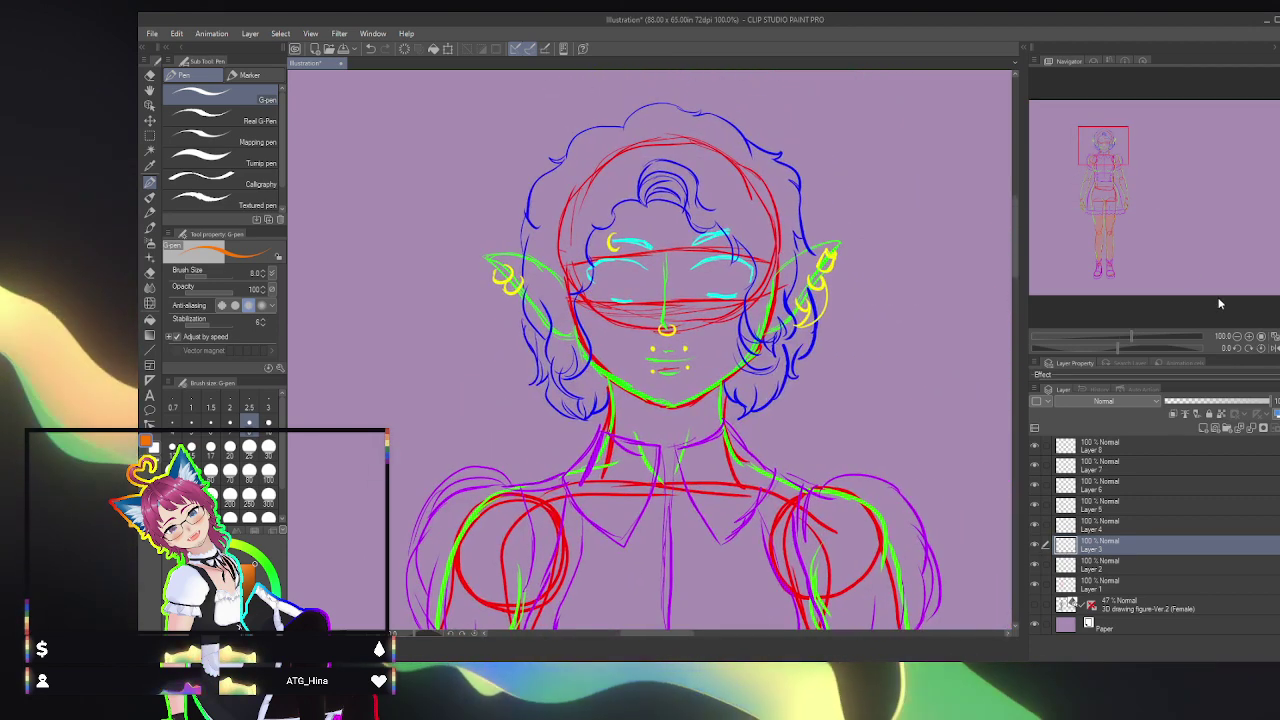
{"action": "left_click", "coordinate": [1247, 336]}
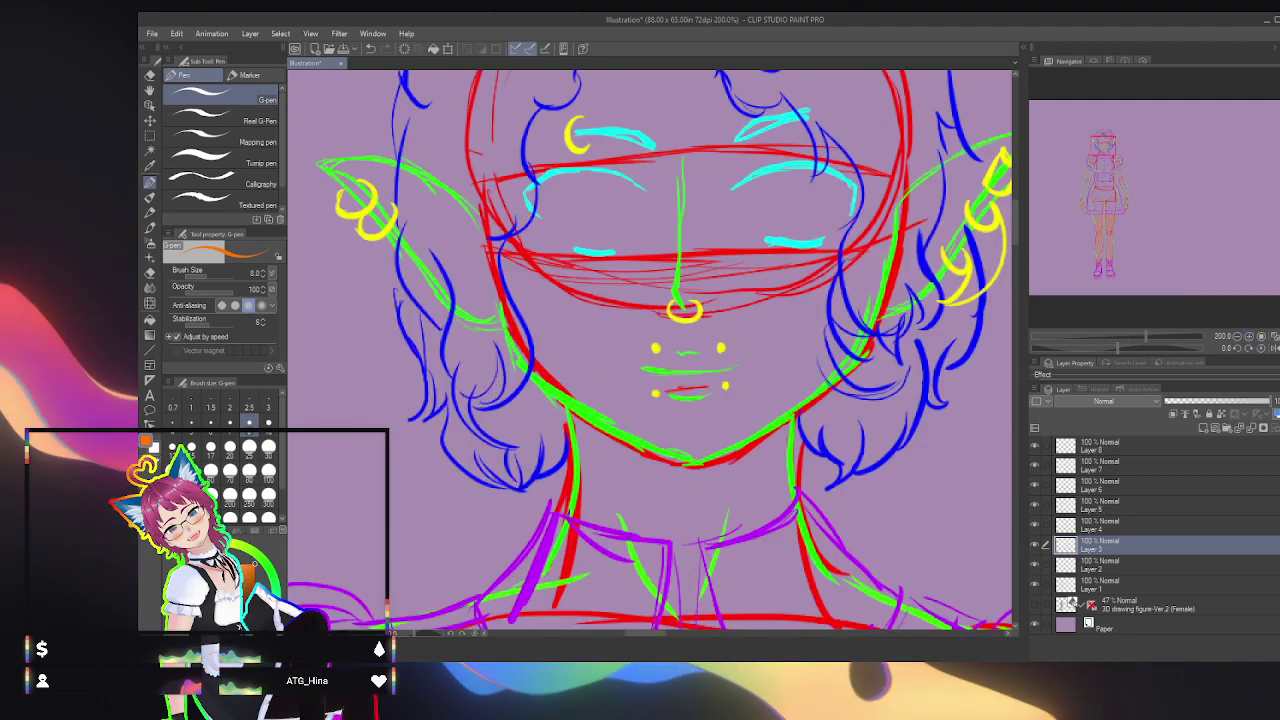
{"action": "left_click", "coordinate": [272, 598]}
Step: Draw a round cyan iris inside each eye, between the upper lid line and the lower lash line
{"action": "left_click_drag", "start_coordinate": [560, 200], "coordinate": [604, 228]}
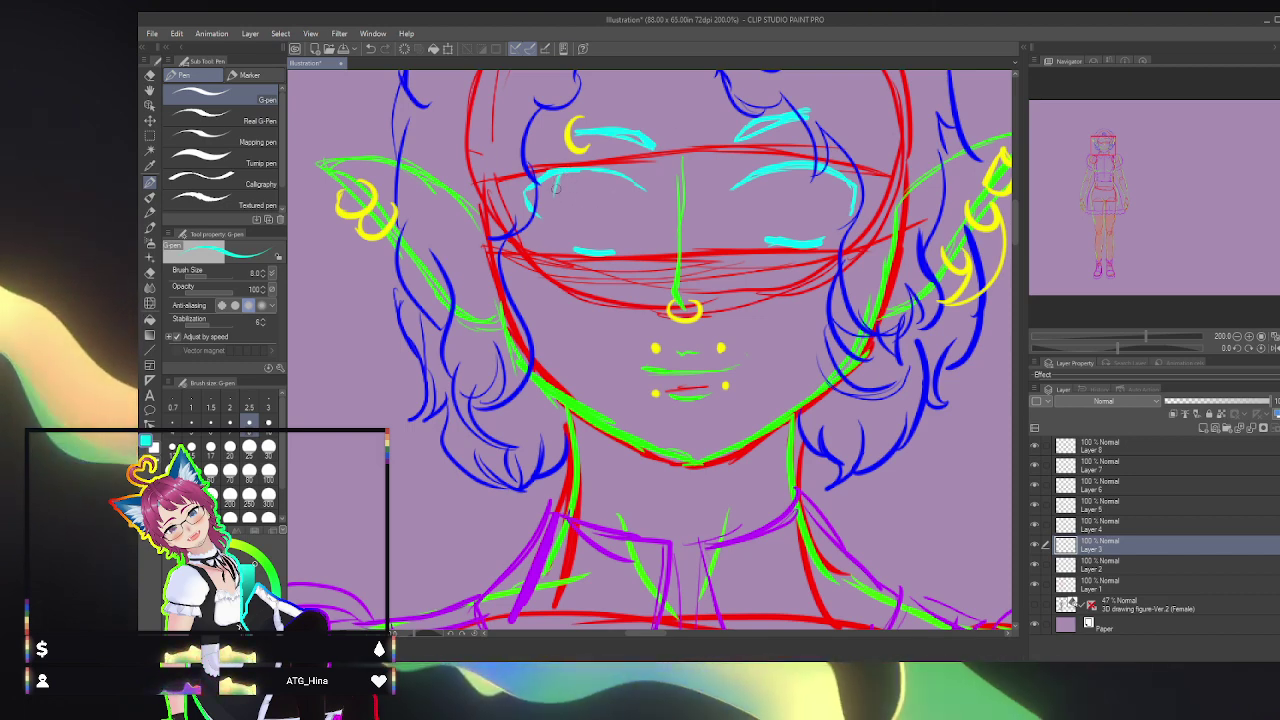
{"action": "mouse_move", "coordinate": [556, 180]}
{"action": "left_mouse_down"}
{"action": "mouse_move", "coordinate": [572, 230]}
{"action": "mouse_move", "coordinate": [608, 224]}
{"action": "left_mouse_up"}
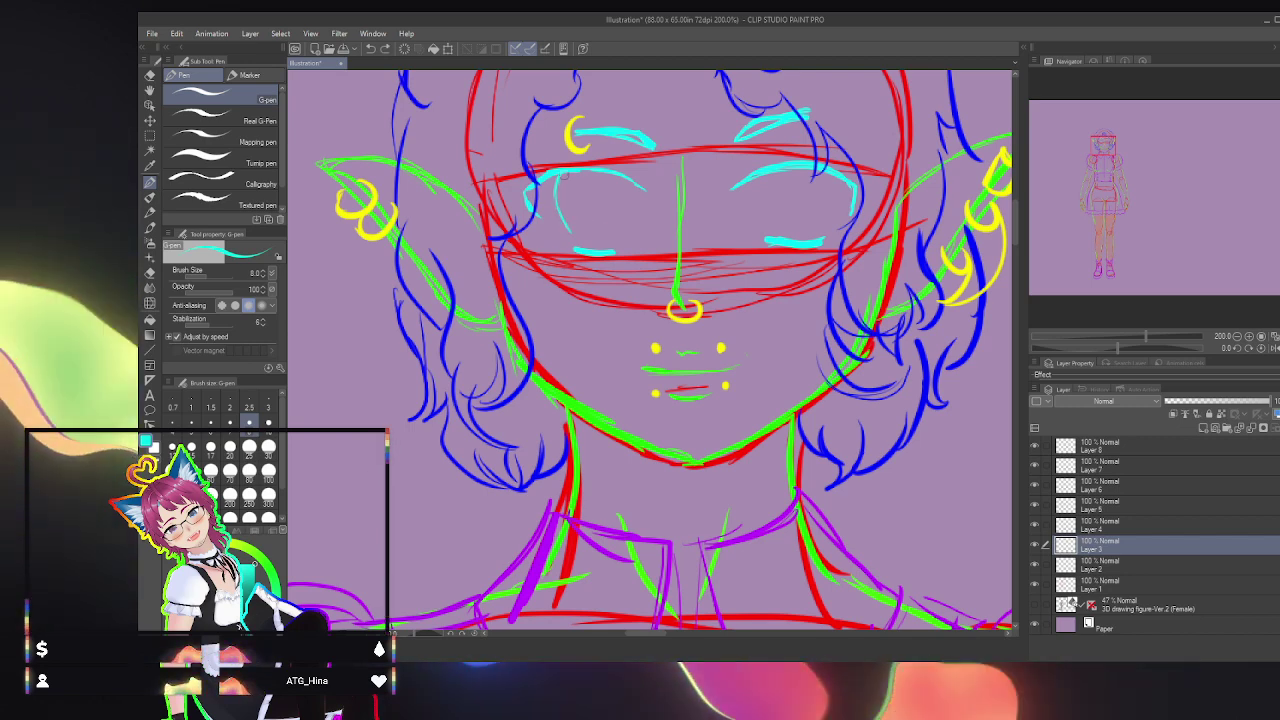
{"action": "key", "text": "ctrl+z"}
{"action": "mouse_move", "coordinate": [572, 176]}
{"action": "left_mouse_down"}
{"action": "mouse_move", "coordinate": [560, 194]}
{"action": "mouse_move", "coordinate": [575, 229]}
{"action": "left_mouse_up"}
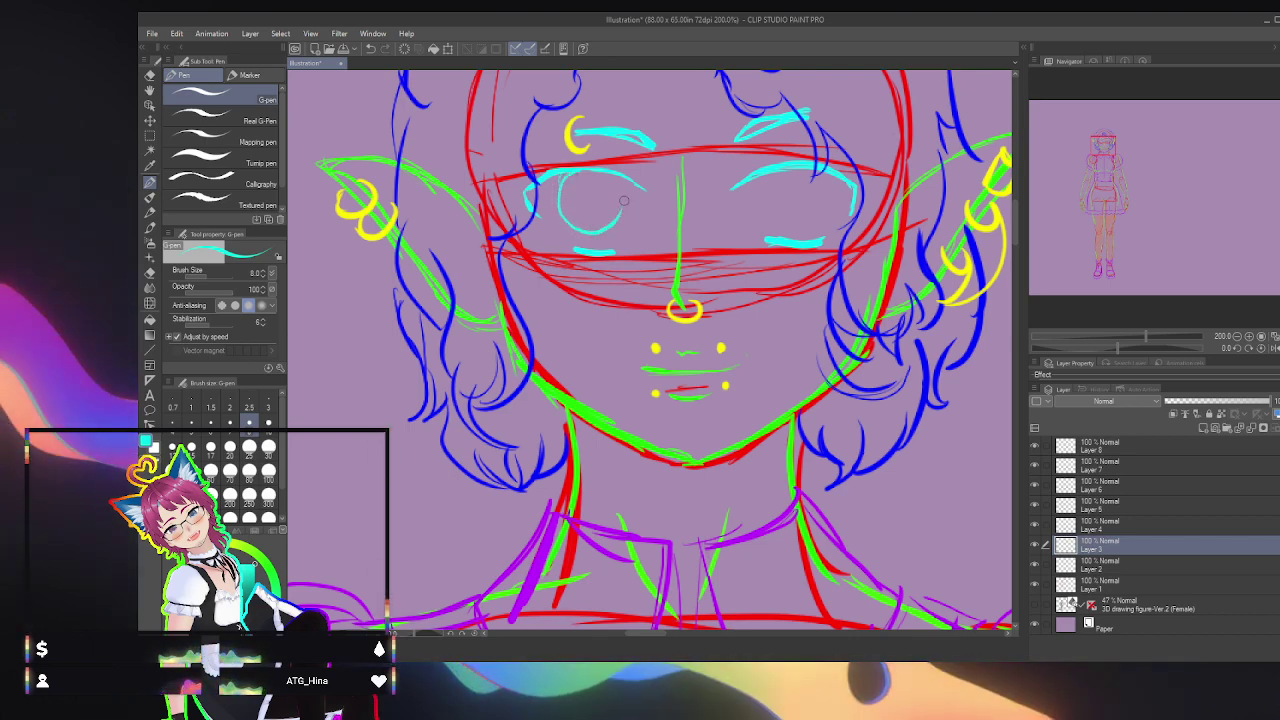
{"action": "key", "text": "ctrl+z"}
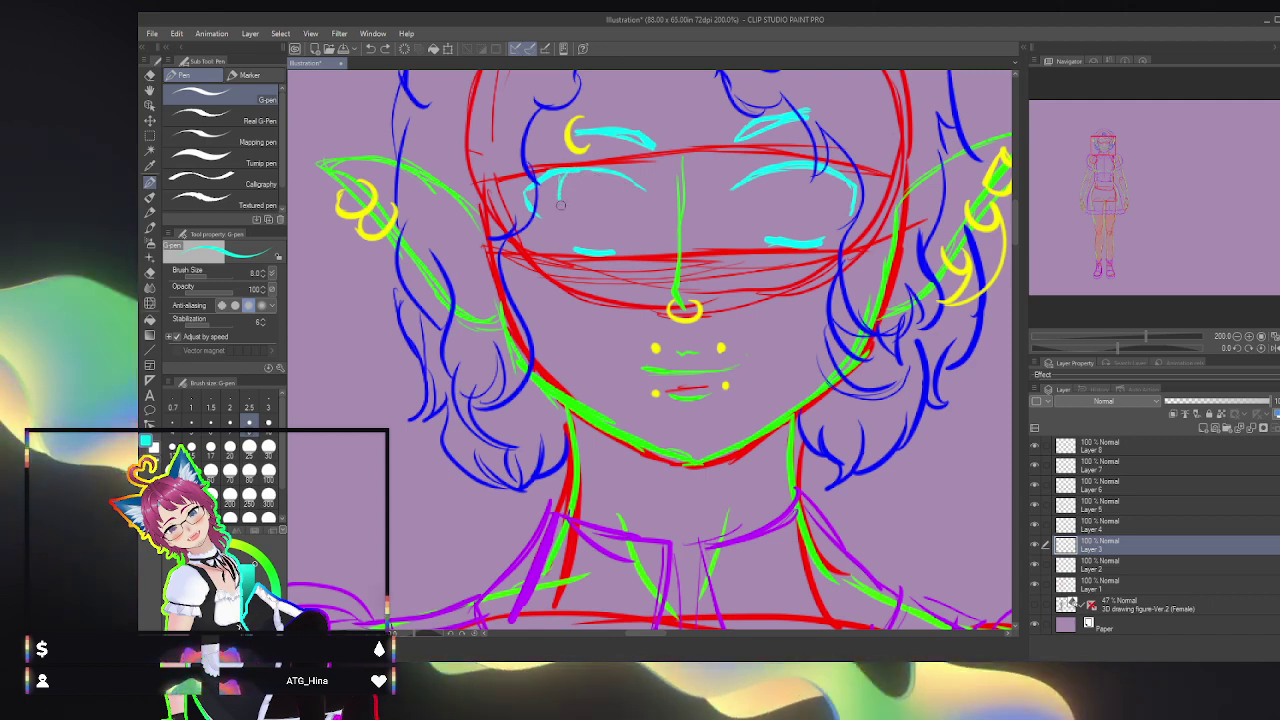
{"action": "mouse_move", "coordinate": [561, 204]}
{"action": "left_mouse_down"}
{"action": "mouse_move", "coordinate": [628, 210]}
{"action": "mouse_move", "coordinate": [620, 183]}
{"action": "mouse_move", "coordinate": [622, 220]}
{"action": "mouse_move", "coordinate": [560, 220]}
{"action": "mouse_move", "coordinate": [566, 176]}
{"action": "left_mouse_up"}
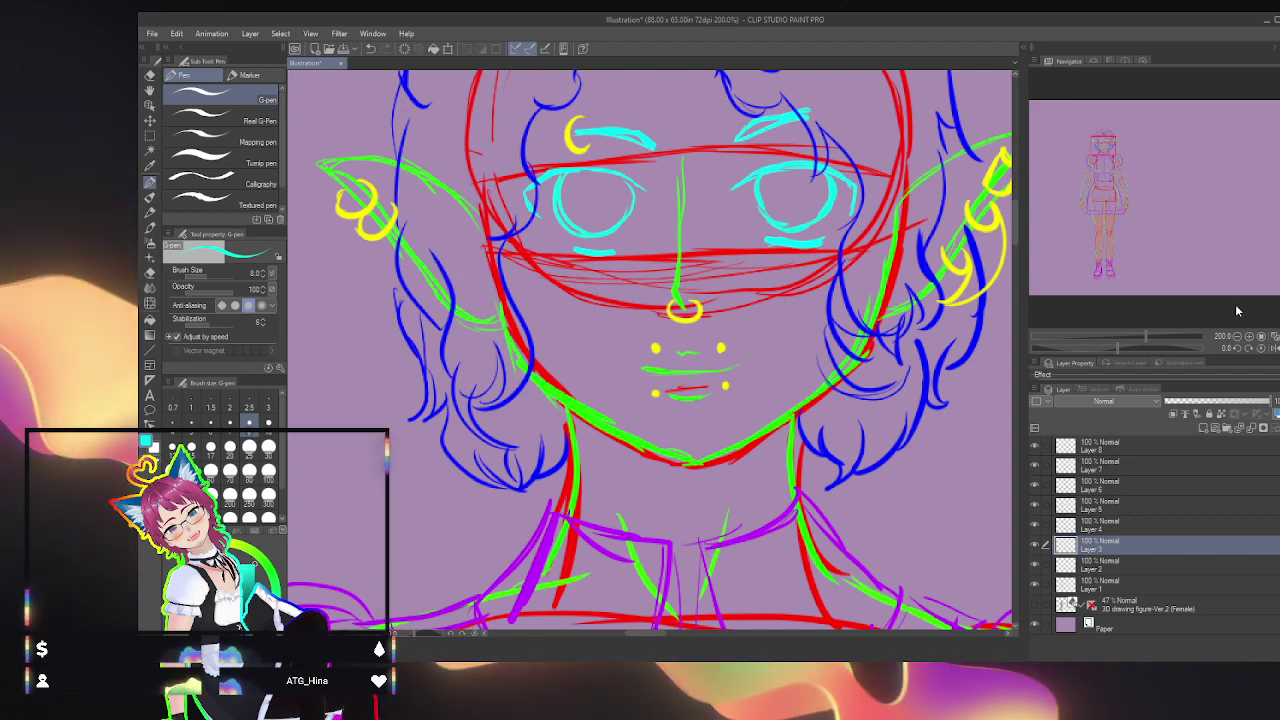
Step: Make Layer 8 the active layer and choose the Peachy Round inking brush in black at size 7
{"action": "left_click", "coordinate": [1107, 452]}
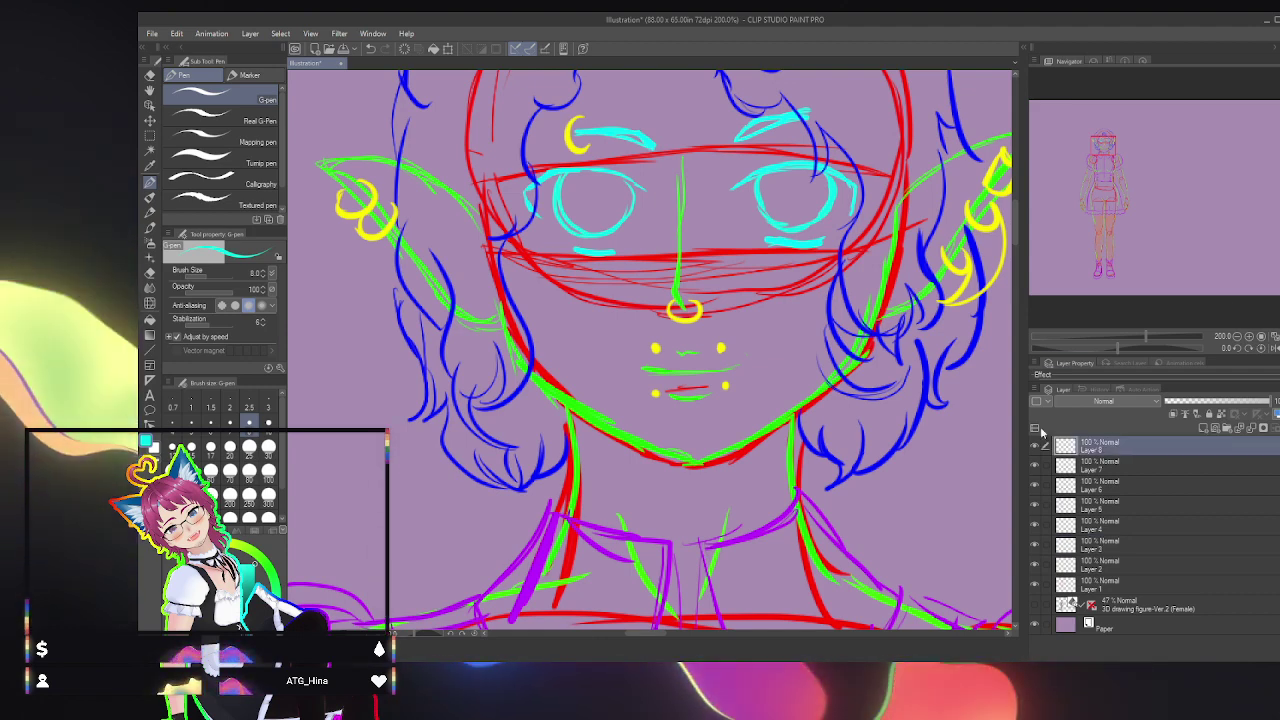
{"action": "left_click", "coordinate": [272, 592]}
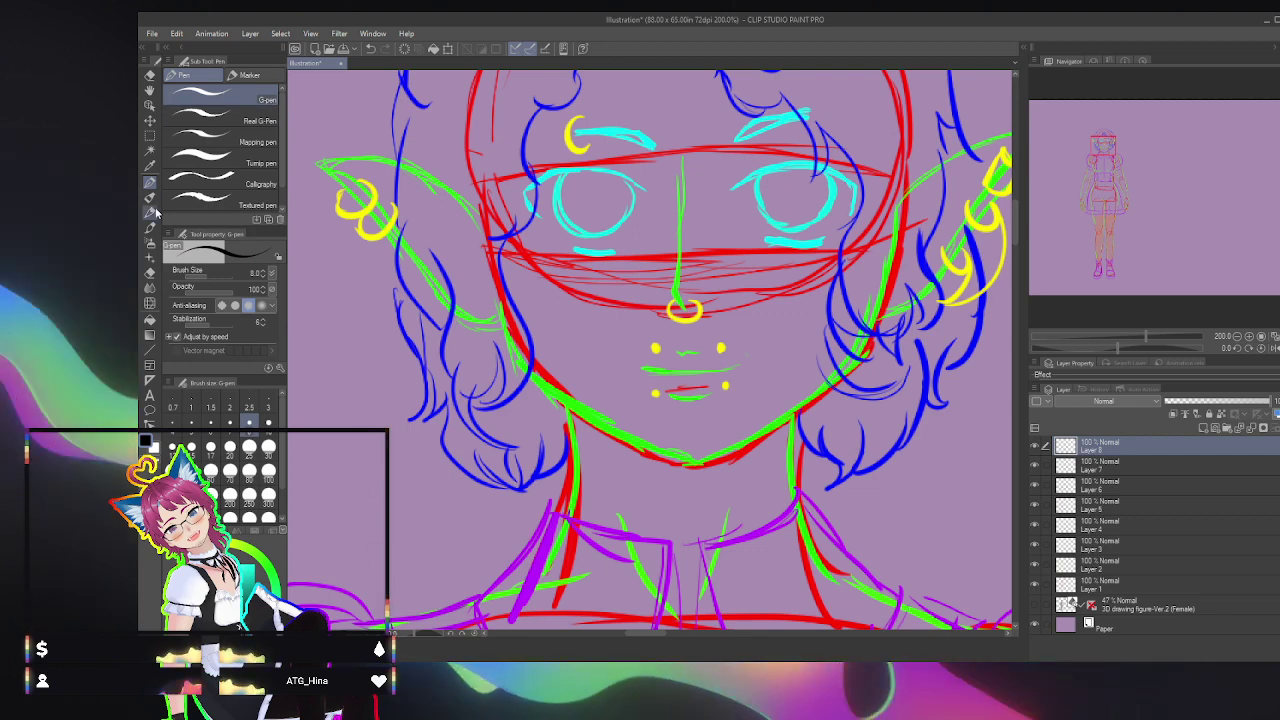
{"action": "left_click", "coordinate": [150, 198]}
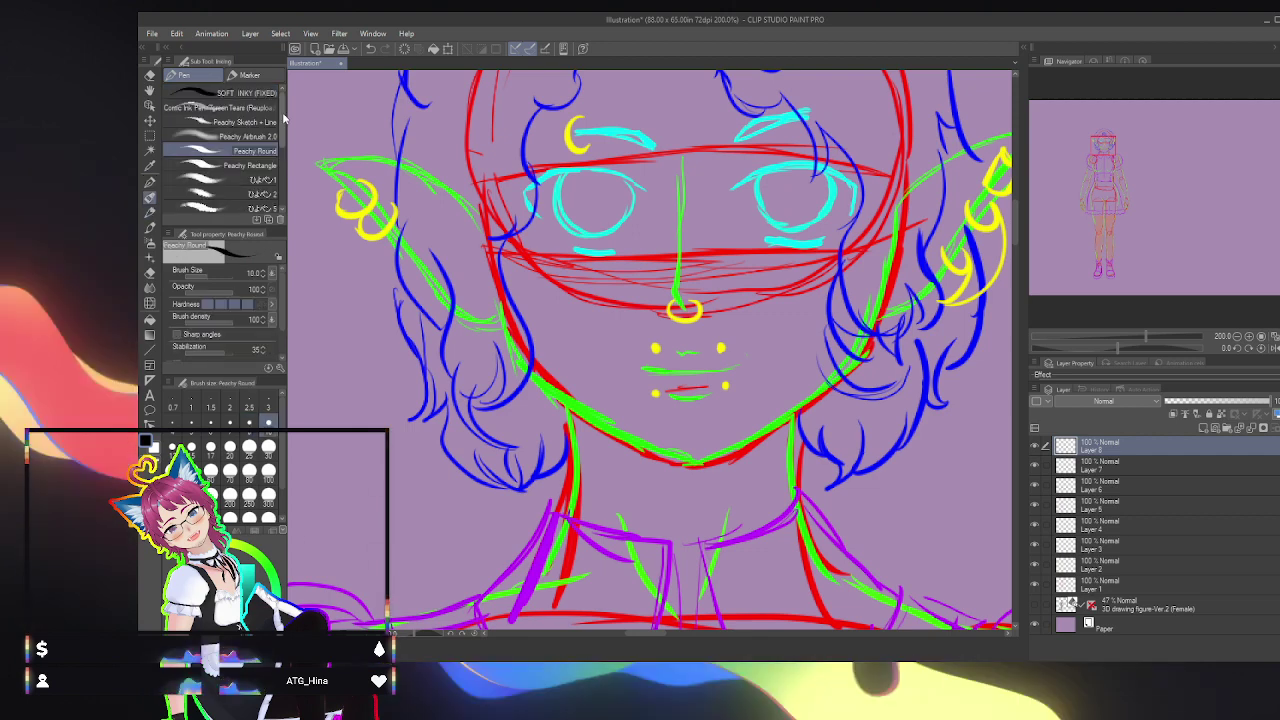
{"action": "left_click", "coordinate": [229, 420]}
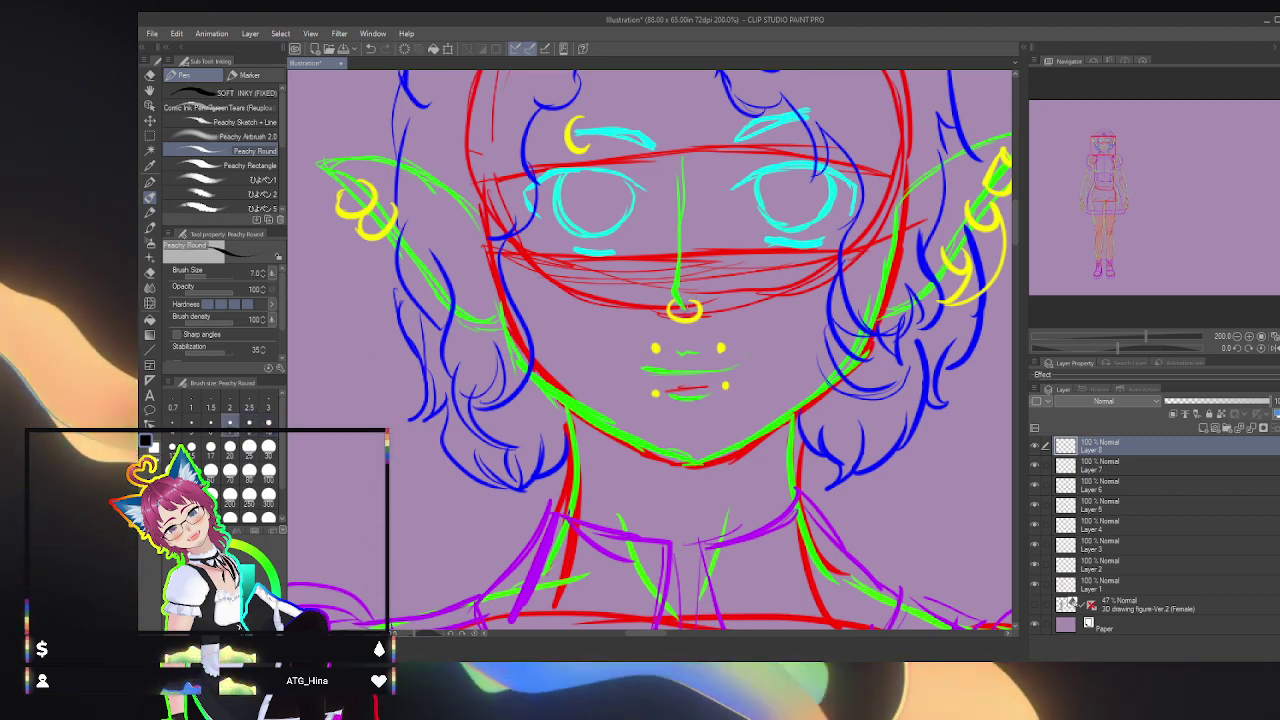
Step: Ink the nose line, the nose ring and the four dot piercings around the mouth in black
{"action": "left_click_drag", "start_coordinate": [677, 308], "coordinate": [677, 160]}
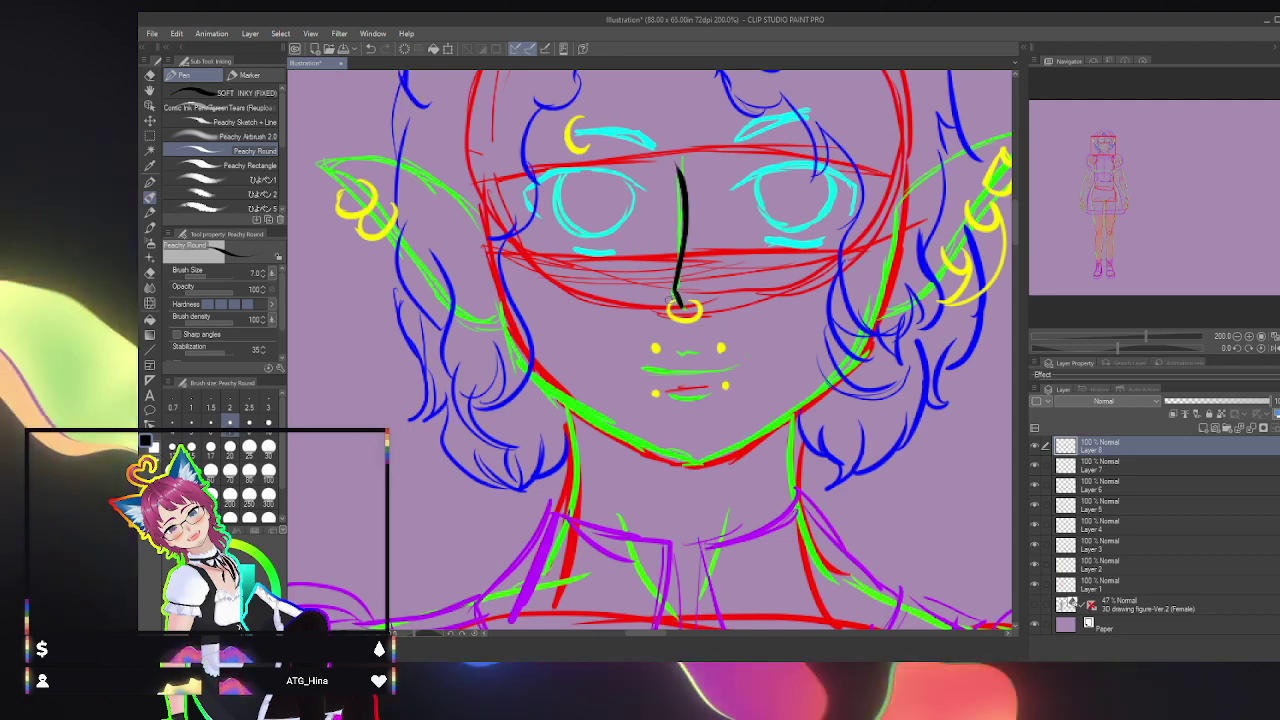
{"action": "mouse_move", "coordinate": [665, 298]}
{"action": "left_mouse_down"}
{"action": "mouse_move", "coordinate": [670, 328]}
{"action": "mouse_move", "coordinate": [690, 331]}
{"action": "mouse_move", "coordinate": [706, 314]}
{"action": "mouse_move", "coordinate": [703, 304]}
{"action": "mouse_move", "coordinate": [684, 329]}
{"action": "mouse_move", "coordinate": [668, 318]}
{"action": "mouse_move", "coordinate": [680, 296]}
{"action": "left_mouse_up"}
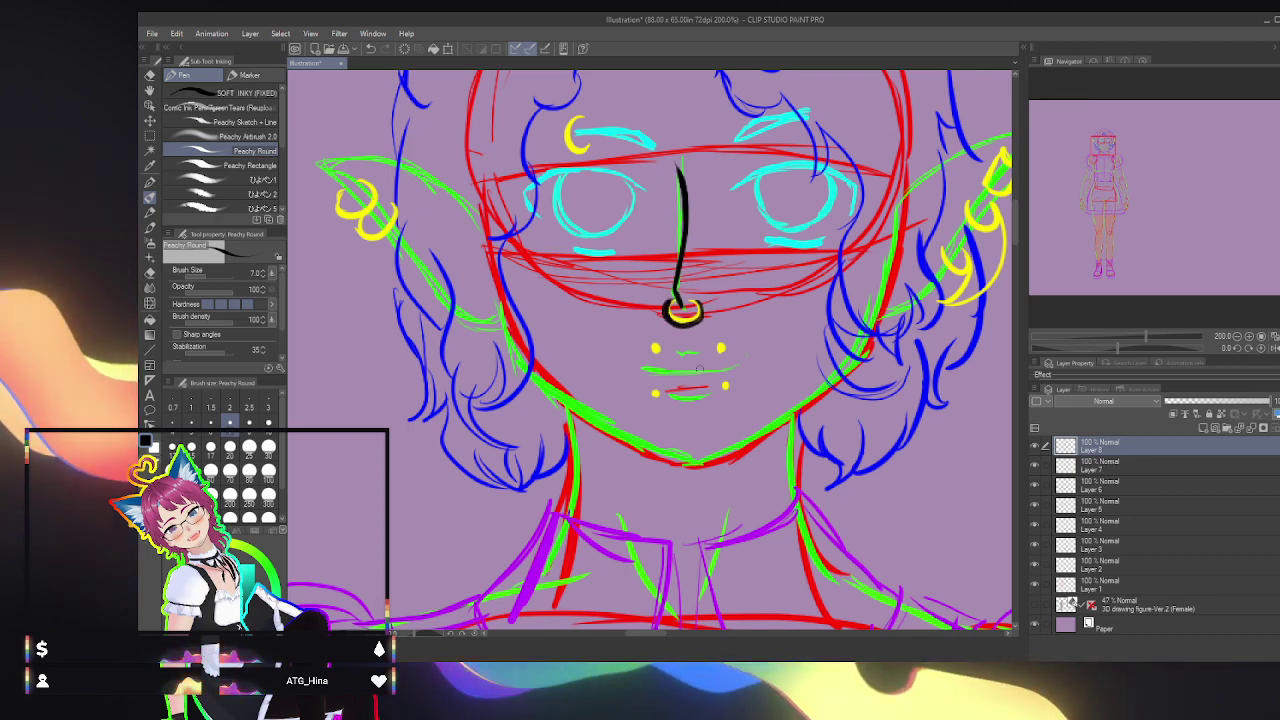
{"action": "mouse_move", "coordinate": [654, 349]}
{"action": "left_mouse_down"}
{"action": "mouse_move", "coordinate": [728, 352]}
{"action": "mouse_move", "coordinate": [713, 345]}
{"action": "left_mouse_up"}
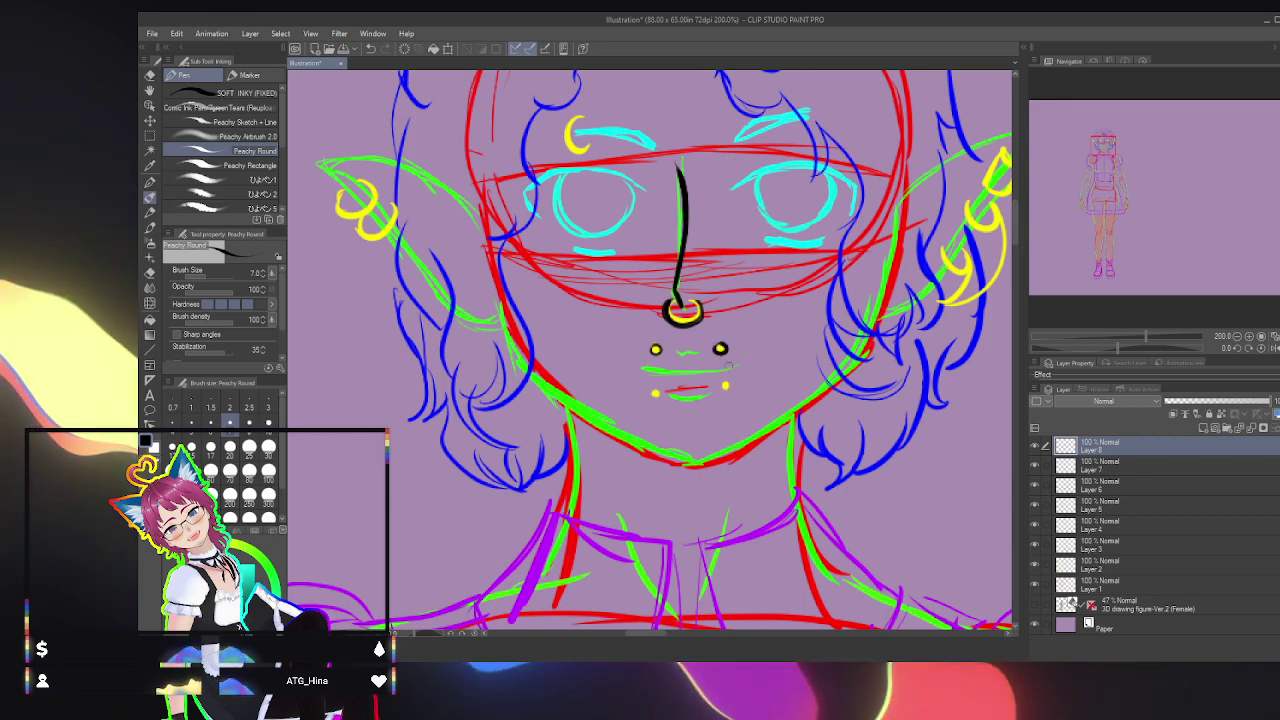
{"action": "mouse_move", "coordinate": [655, 391]}
{"action": "left_mouse_down"}
{"action": "mouse_move", "coordinate": [649, 400]}
{"action": "mouse_move", "coordinate": [735, 389]}
{"action": "mouse_move", "coordinate": [722, 397]}
{"action": "mouse_move", "coordinate": [726, 382]}
{"action": "left_mouse_up"}
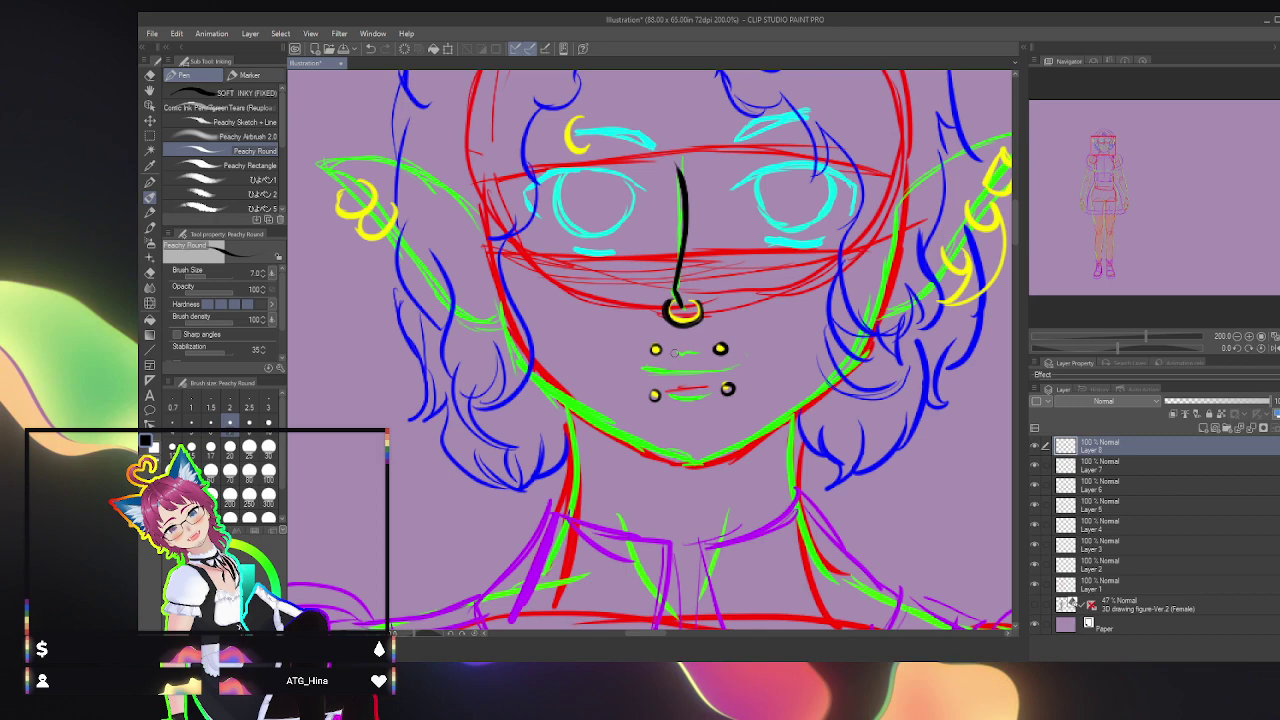
{"action": "mouse_move", "coordinate": [676, 352]}
{"action": "left_mouse_down"}
{"action": "mouse_move", "coordinate": [696, 349]}
{"action": "mouse_move", "coordinate": [684, 348]}
{"action": "left_mouse_up"}
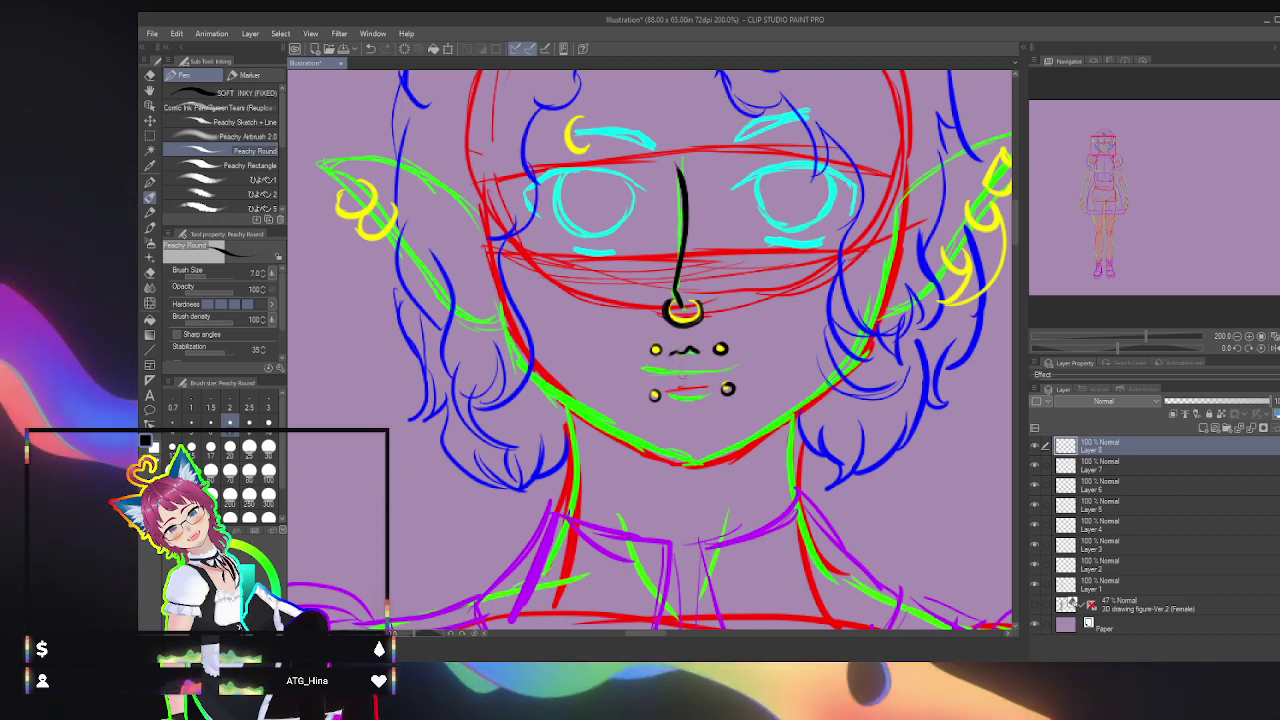
{"action": "key", "text": "e"}
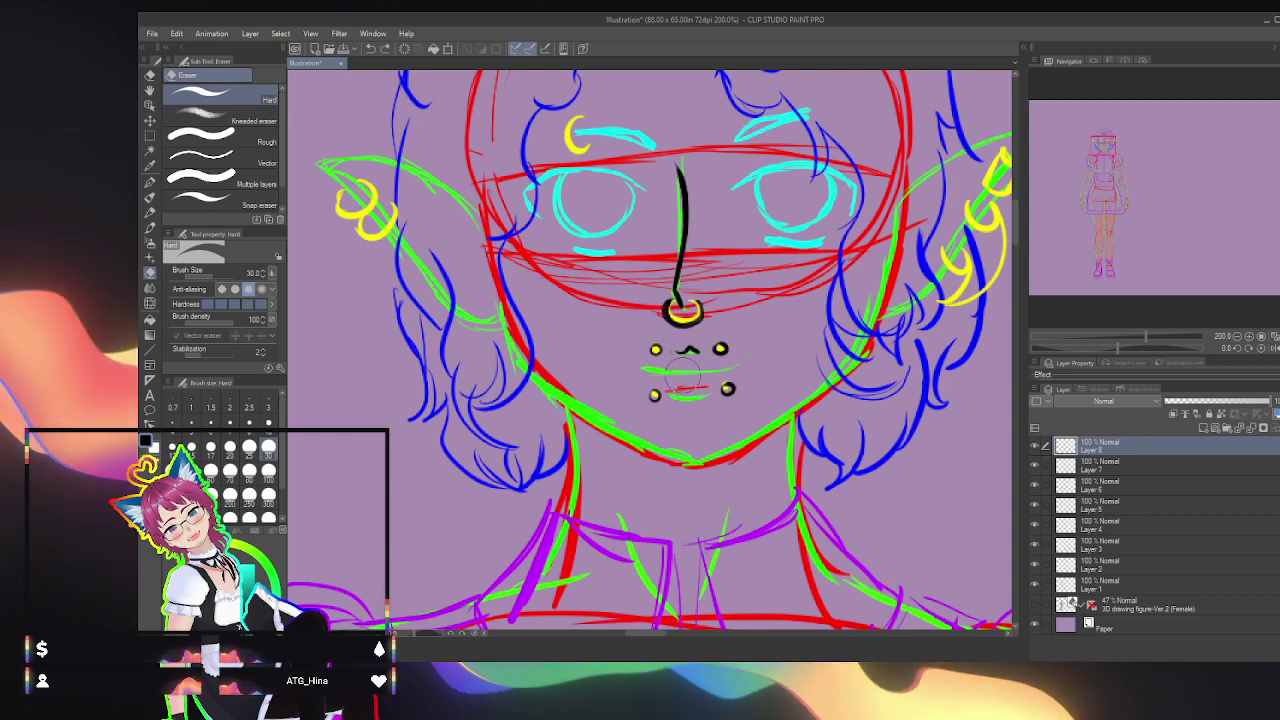
{"action": "left_click_drag", "start_coordinate": [676, 351], "coordinate": [698, 349]}
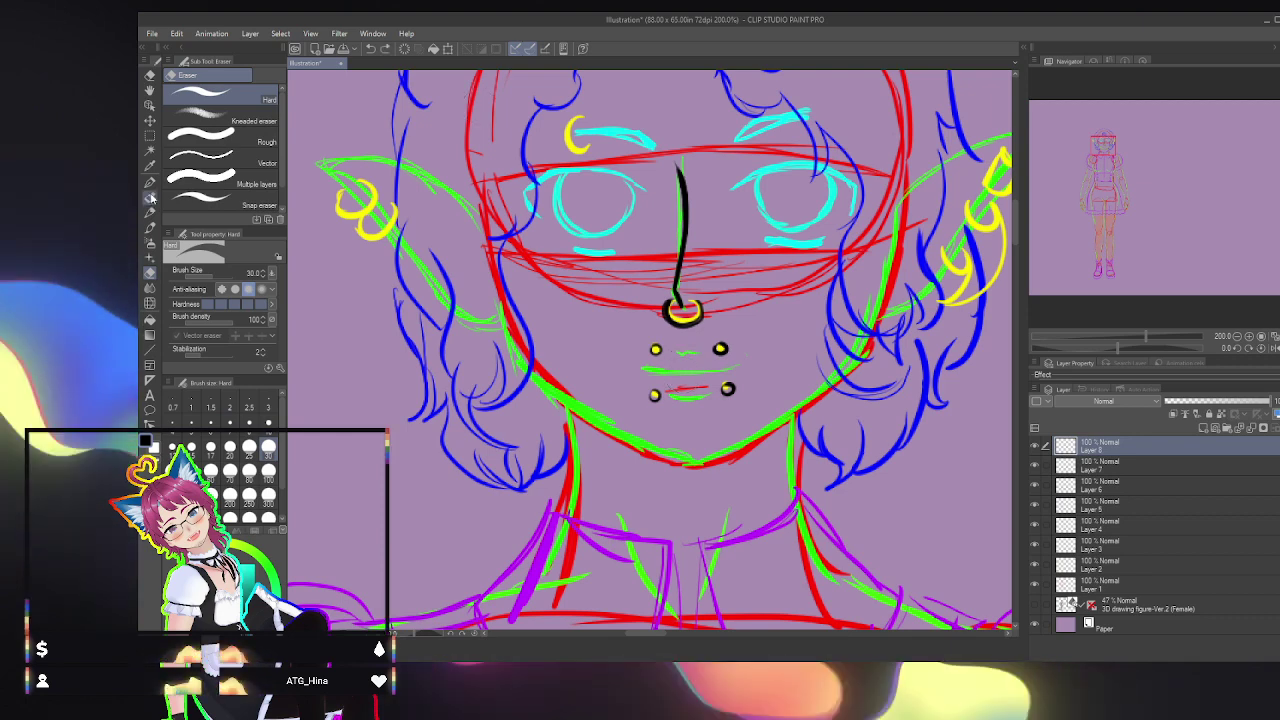
Step: Ink the mouth line and the short lower-lip curve in black with the Peachy Round brush at size 5
{"action": "left_click", "coordinate": [150, 181]}
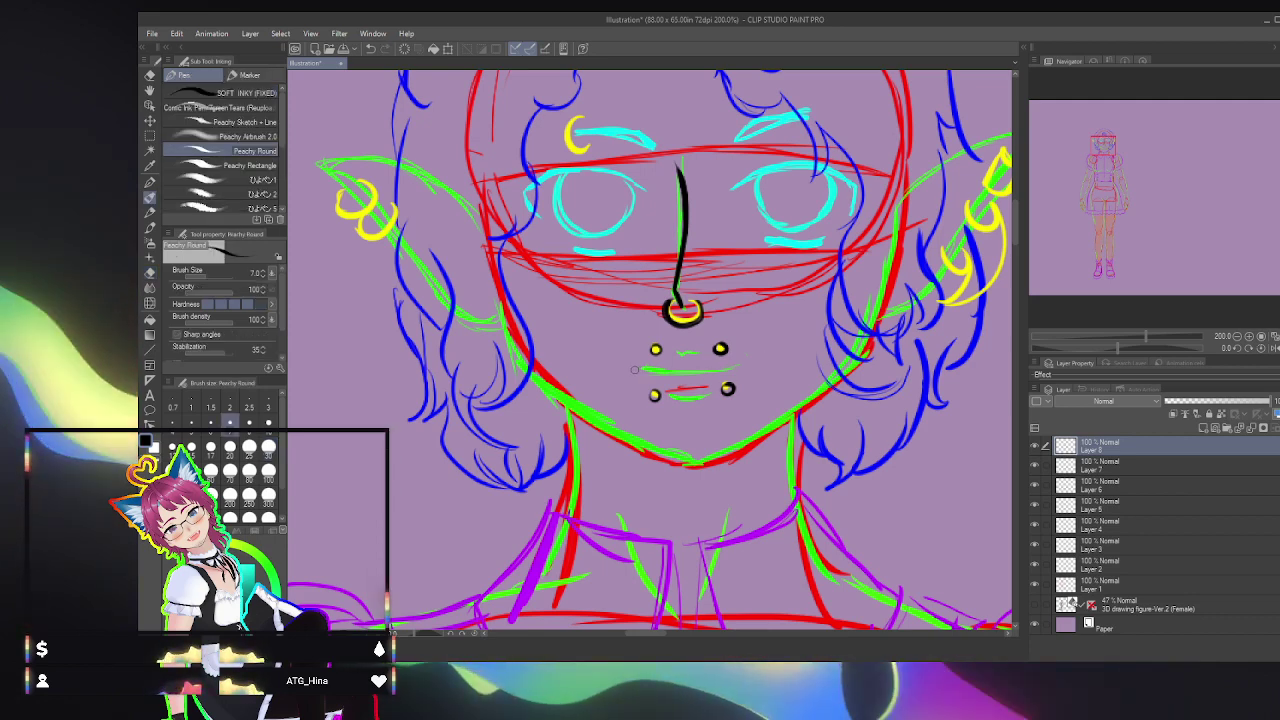
{"action": "left_click_drag", "start_coordinate": [634, 369], "coordinate": [752, 359]}
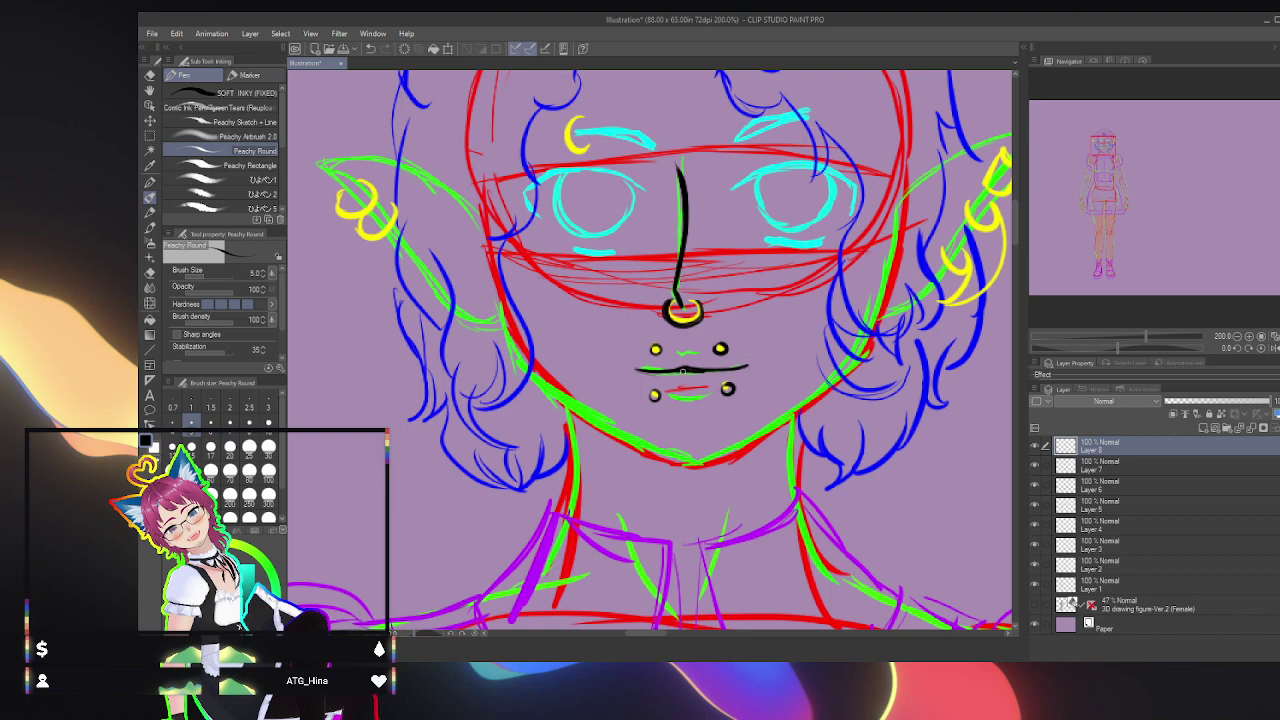
{"action": "left_click_drag", "start_coordinate": [682, 370], "coordinate": [650, 367]}
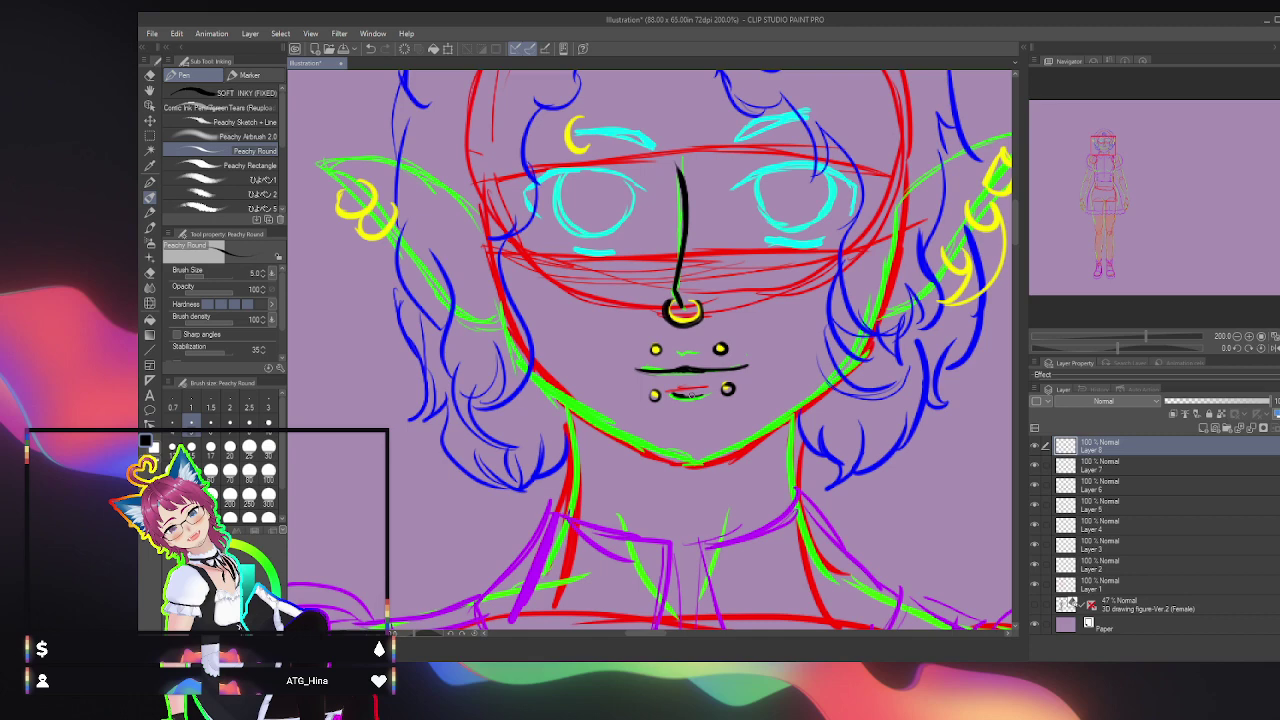
{"action": "left_click_drag", "start_coordinate": [670, 395], "coordinate": [706, 393]}
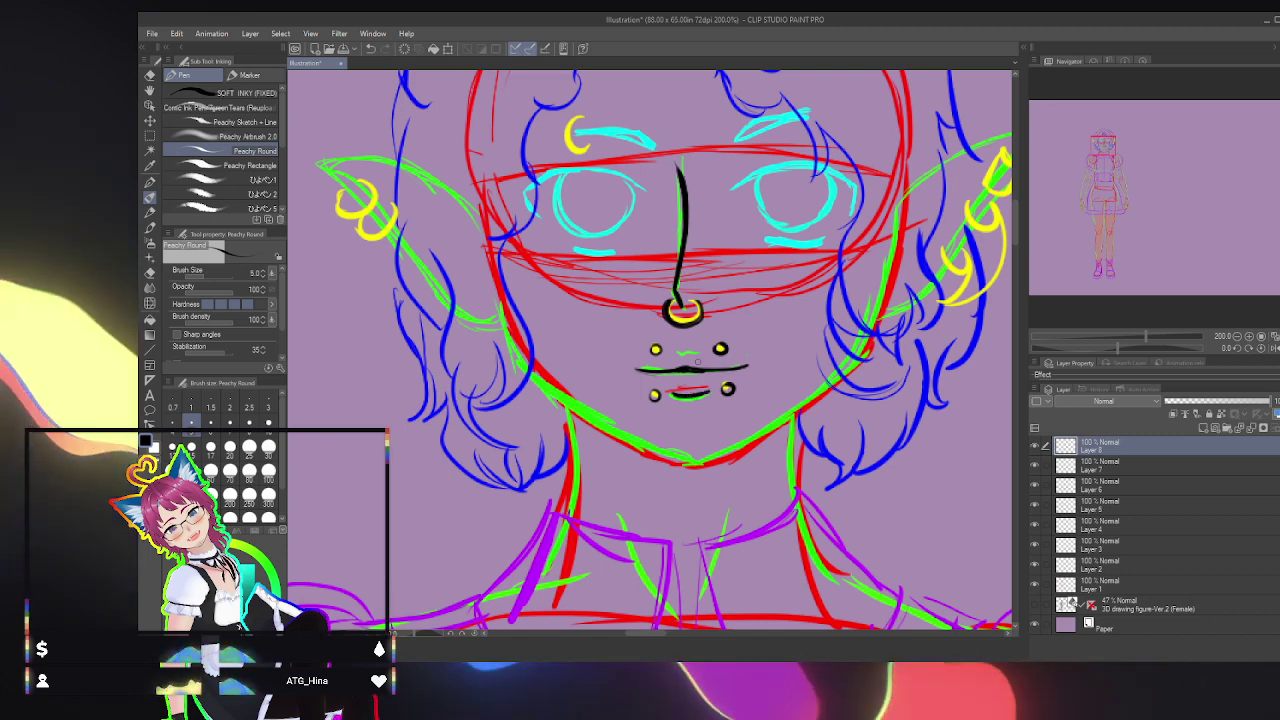
Step: Undo the lower-lip line and re-ink it as a short curved black stroke, adding the small upper-lip dip
{"action": "key", "text": "ctrl+z"}
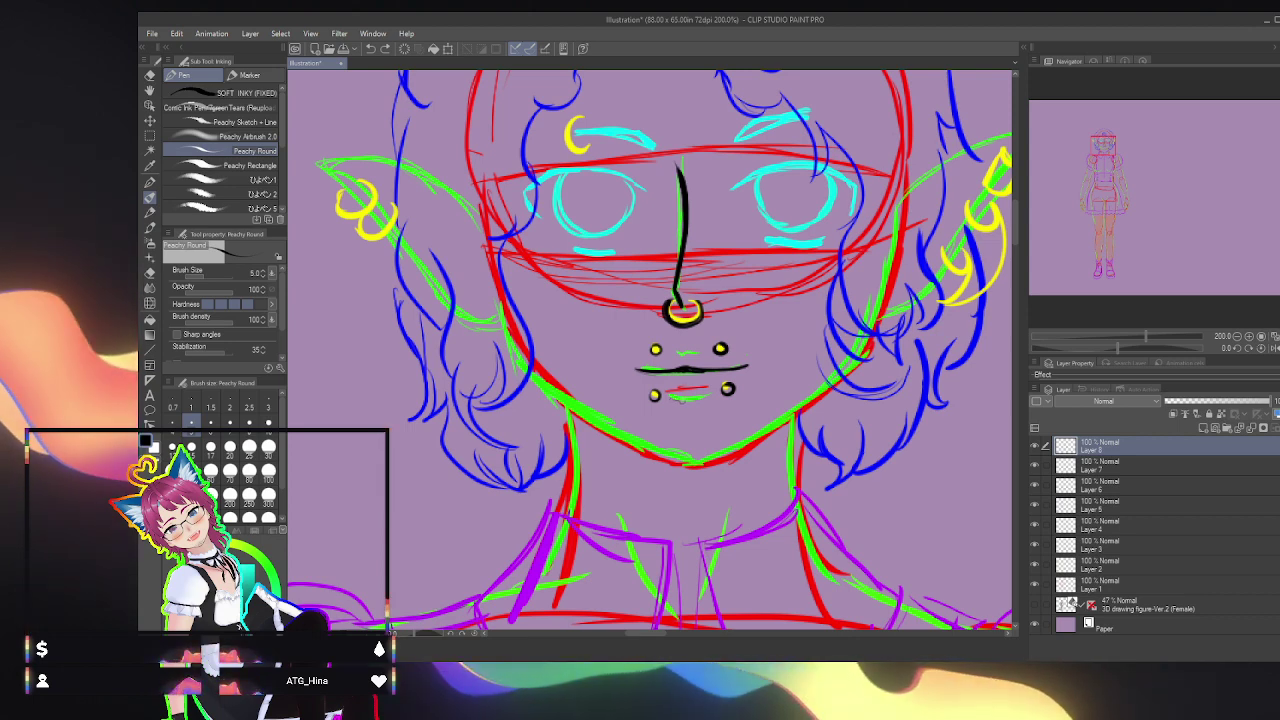
{"action": "left_click_drag", "start_coordinate": [670, 397], "coordinate": [706, 396]}
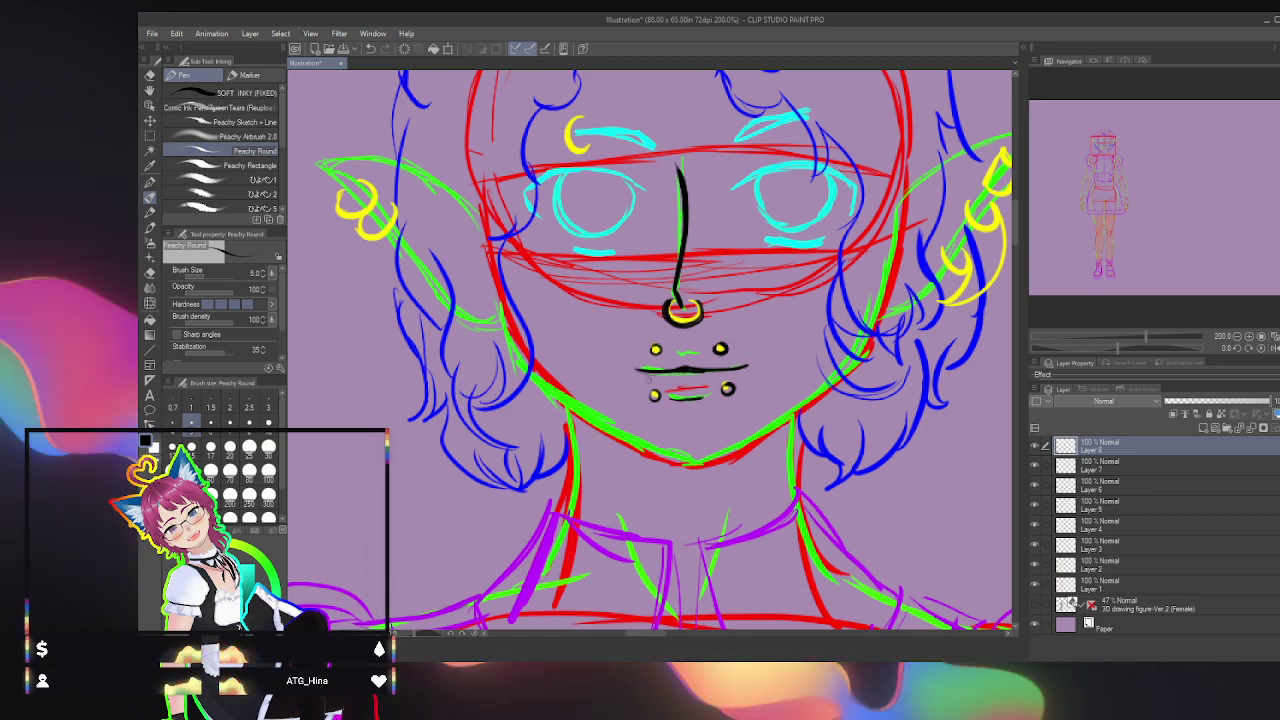
{"action": "key", "text": "ctrl+z"}
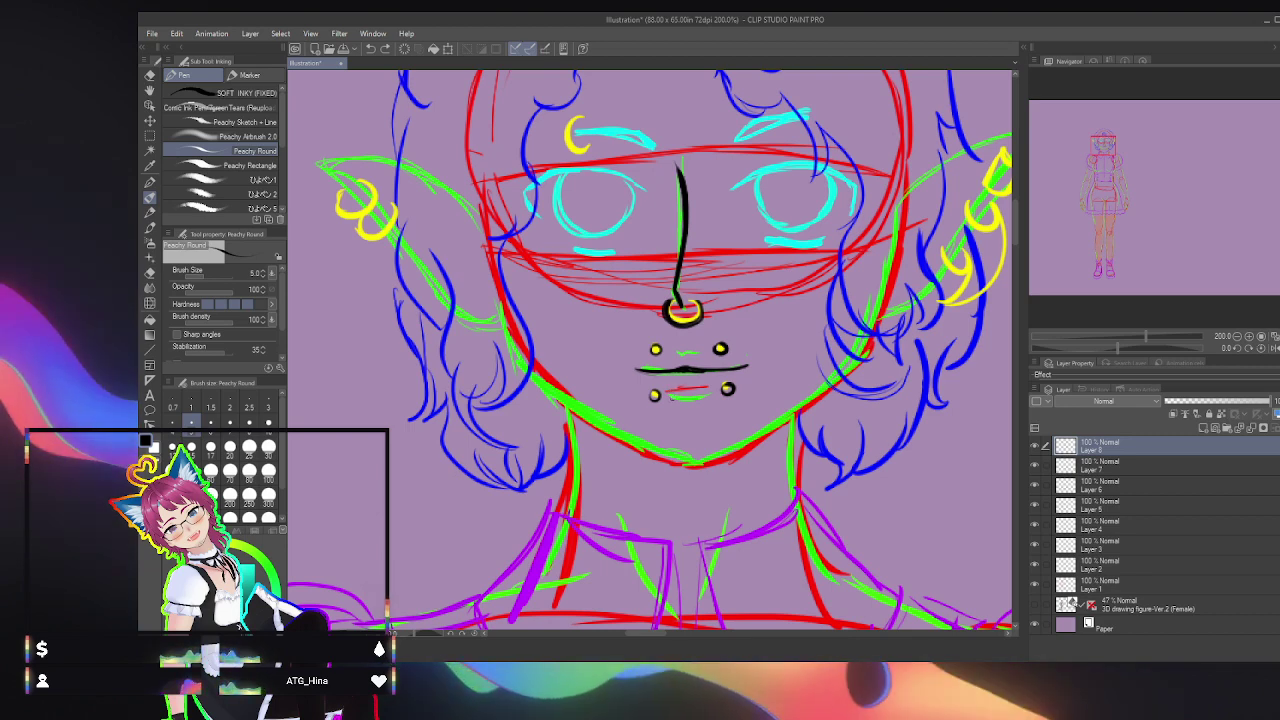
{"action": "left_click_drag", "start_coordinate": [676, 397], "coordinate": [690, 402]}
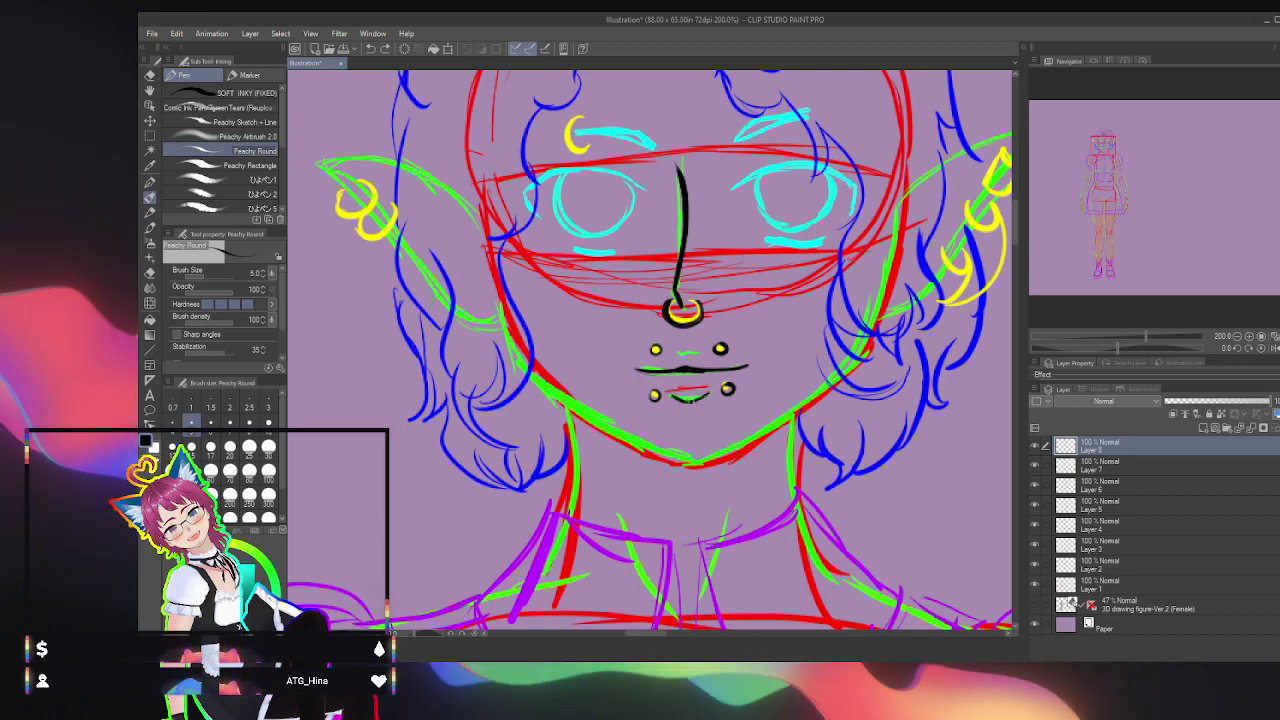
{"action": "left_click_drag", "start_coordinate": [668, 396], "coordinate": [708, 397]}
Step: Ink both sides of the jawline down to the chin in black at brush size 8, flipping the canvas view as needed
{"action": "key", "text": "v"}
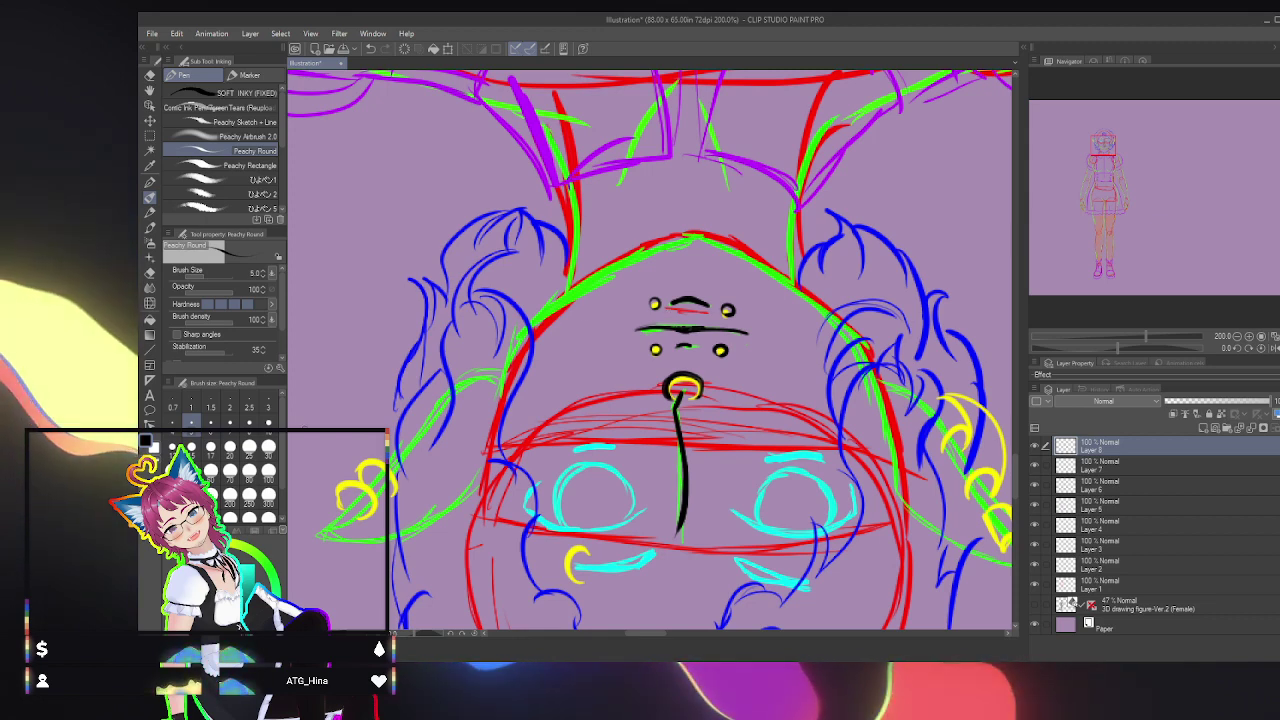
{"action": "key", "text": "bracketright"}
{"action": "key", "text": "bracketright"}
{"action": "key", "text": "bracketright"}
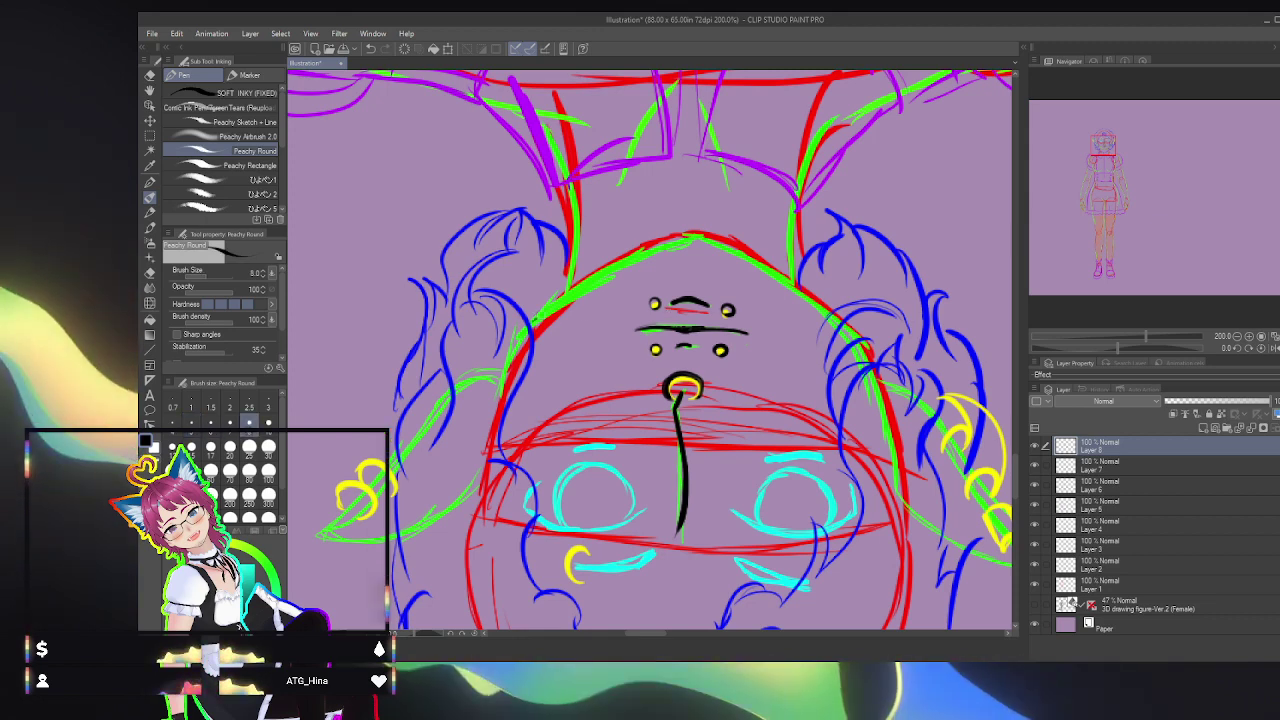
{"action": "left_click_drag", "start_coordinate": [537, 318], "coordinate": [698, 234]}
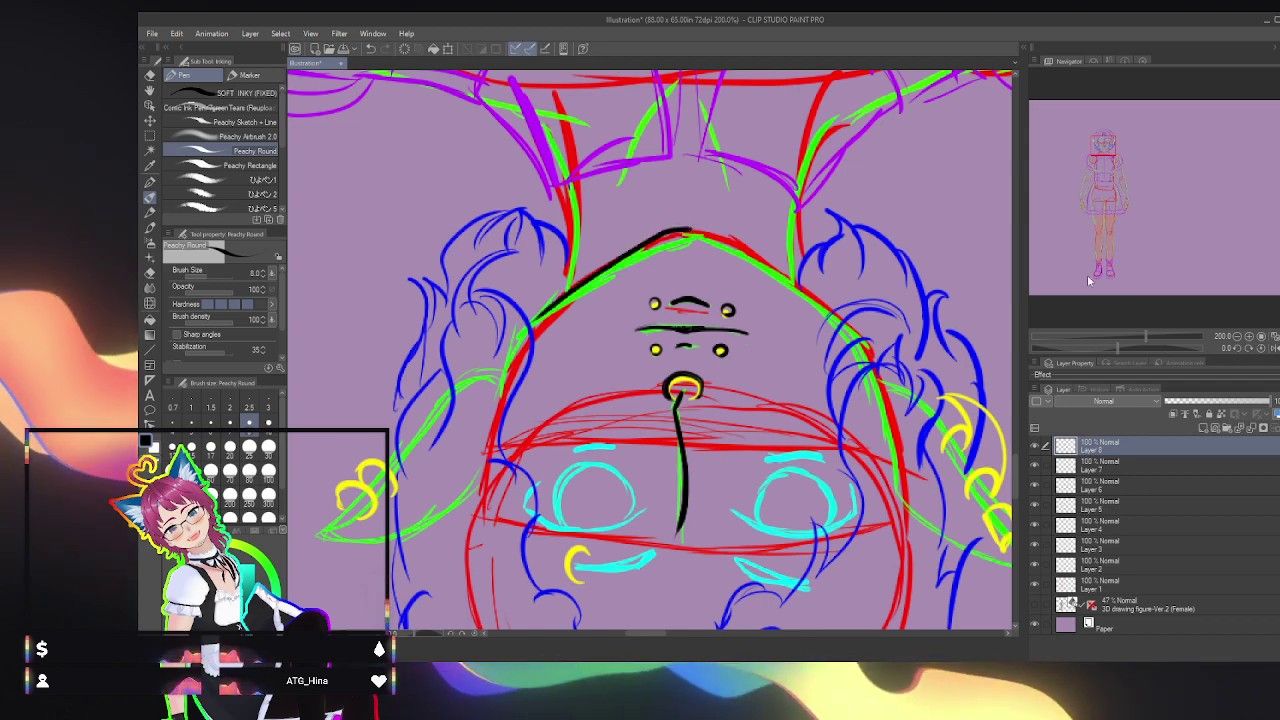
{"action": "key", "text": "h"}
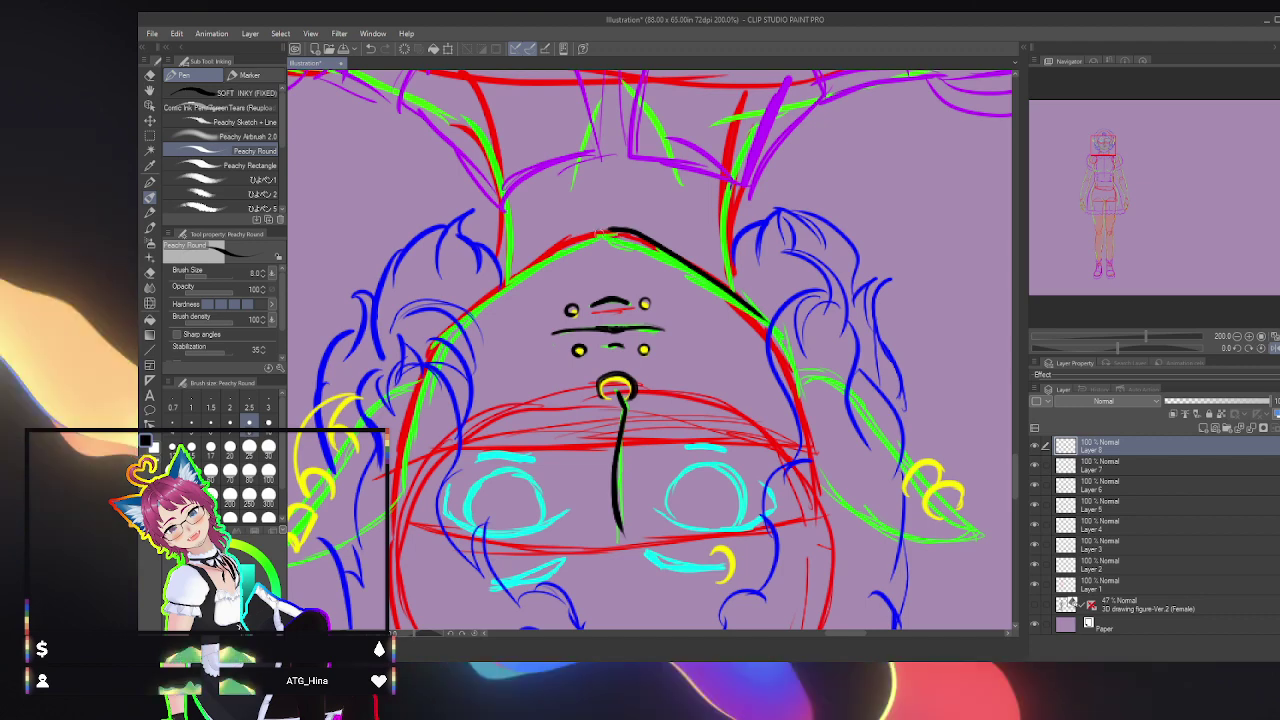
{"action": "left_click_drag", "start_coordinate": [601, 232], "coordinate": [472, 311]}
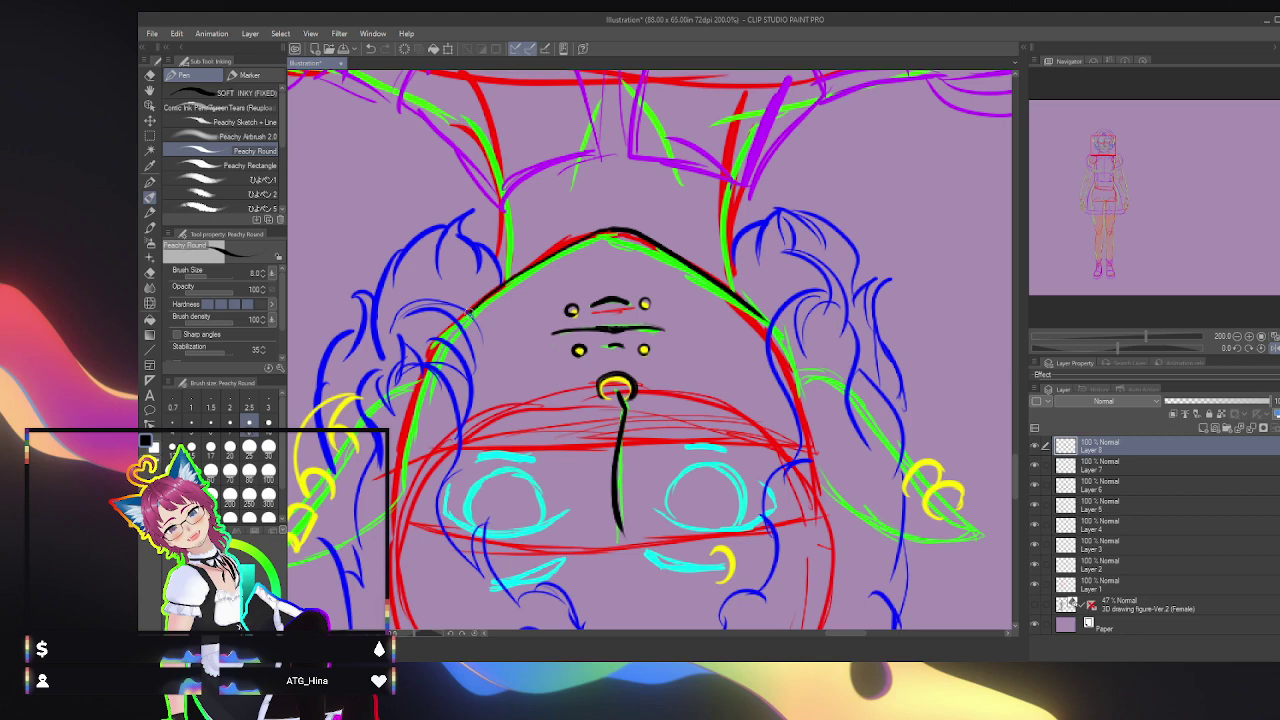
{"action": "key", "text": "h"}
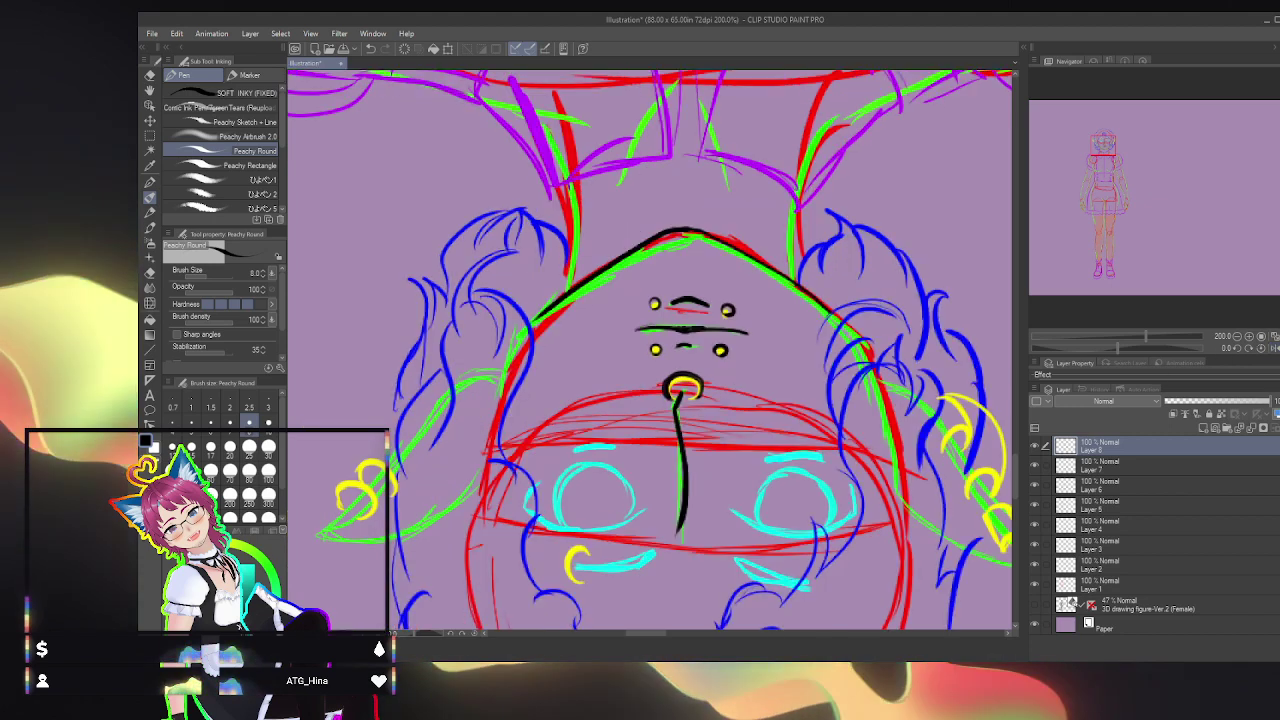
{"action": "left_click", "coordinate": [1275, 348]}
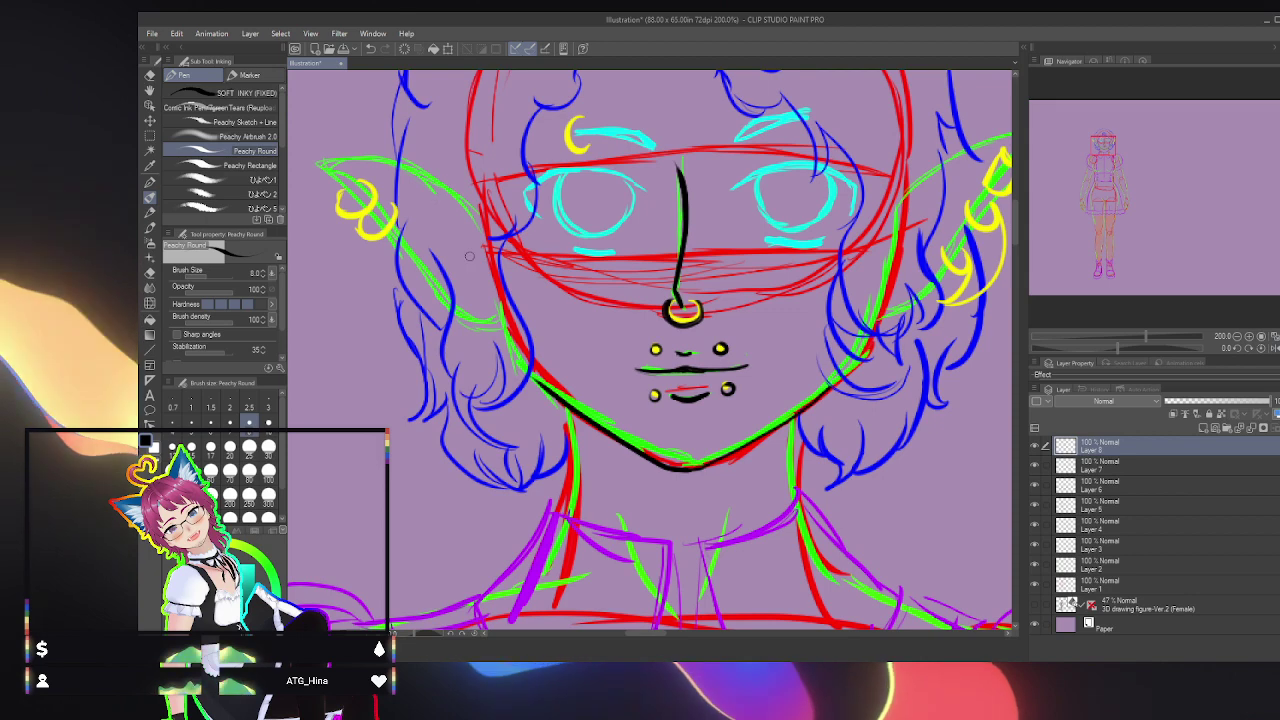
Step: Ink the wavy outer hair strands that fall across the left pointed ear in black
{"action": "left_click_drag", "start_coordinate": [399, 228], "coordinate": [393, 150]}
{"action": "left_click_drag", "start_coordinate": [396, 106], "coordinate": [414, 222]}
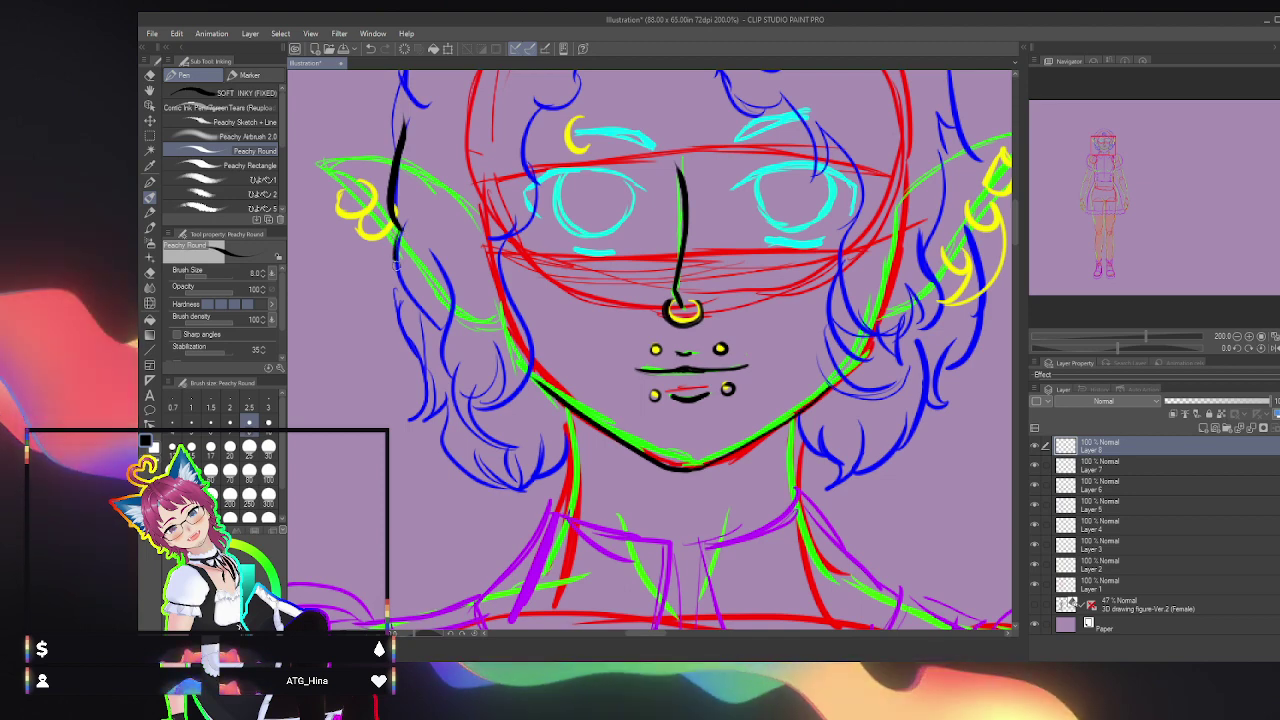
{"action": "left_click_drag", "start_coordinate": [396, 263], "coordinate": [428, 336]}
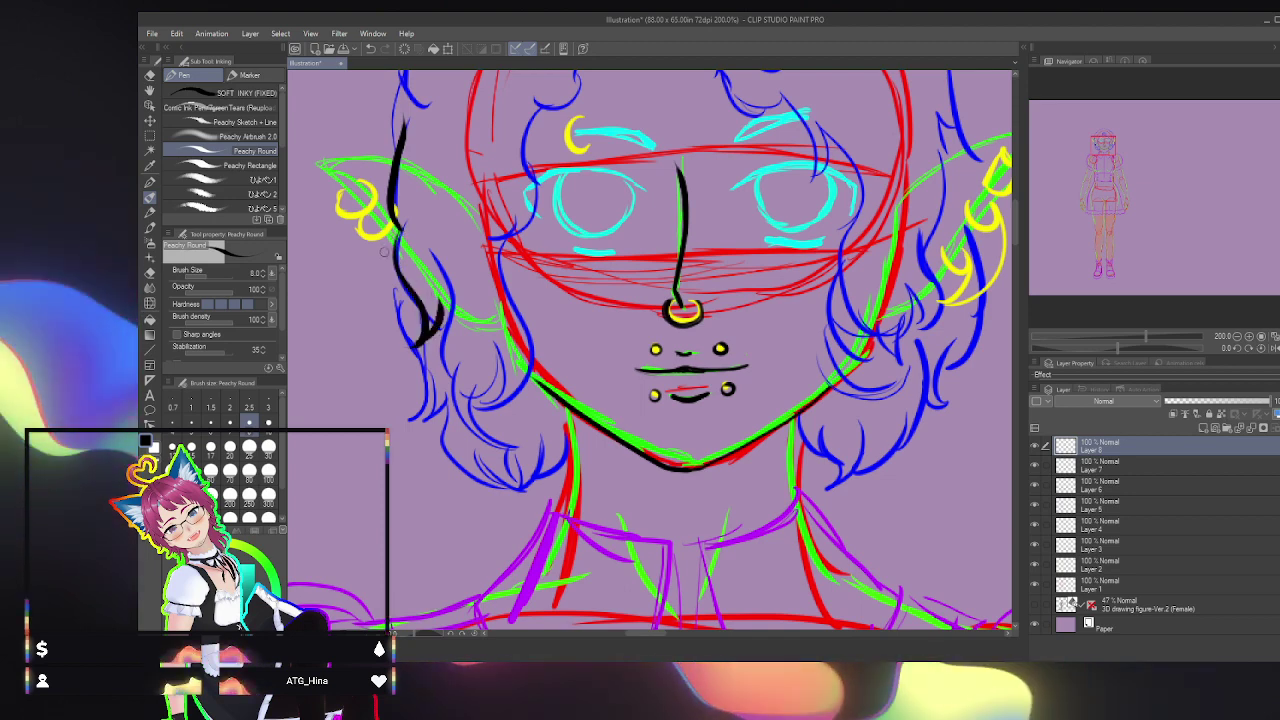
{"action": "left_click_drag", "start_coordinate": [403, 284], "coordinate": [409, 207]}
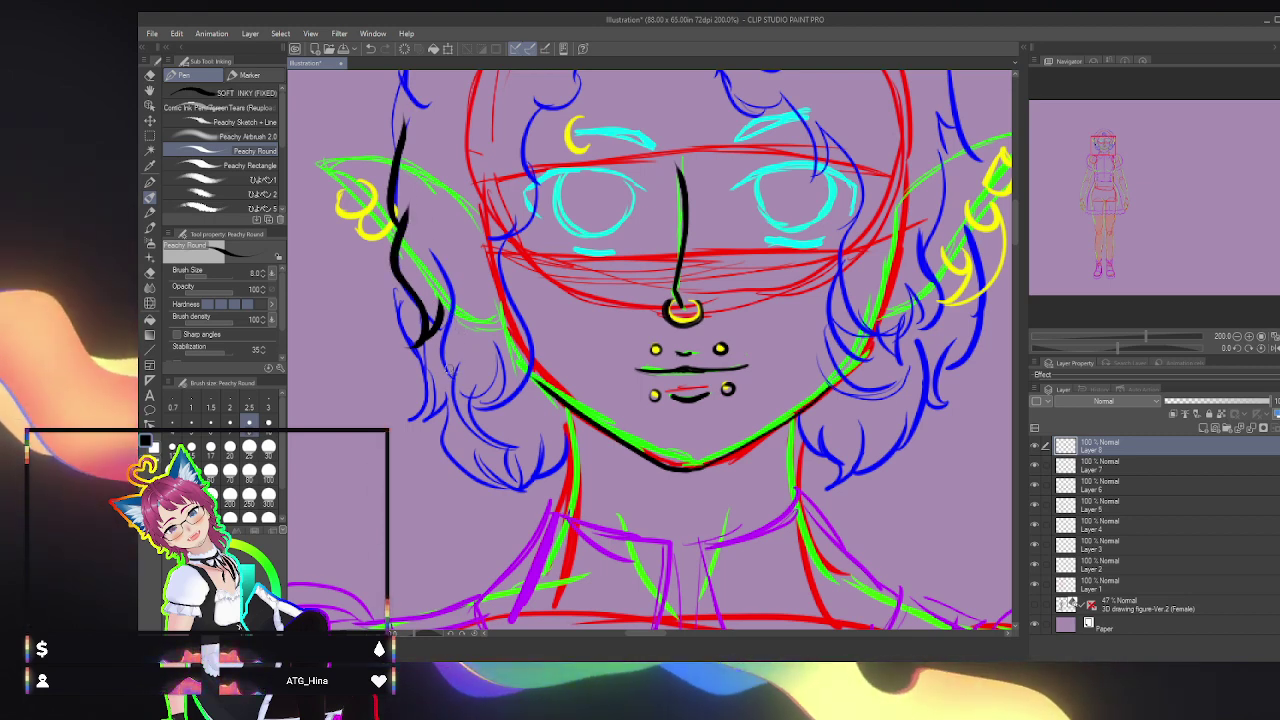
{"action": "left_click_drag", "start_coordinate": [448, 338], "coordinate": [436, 264]}
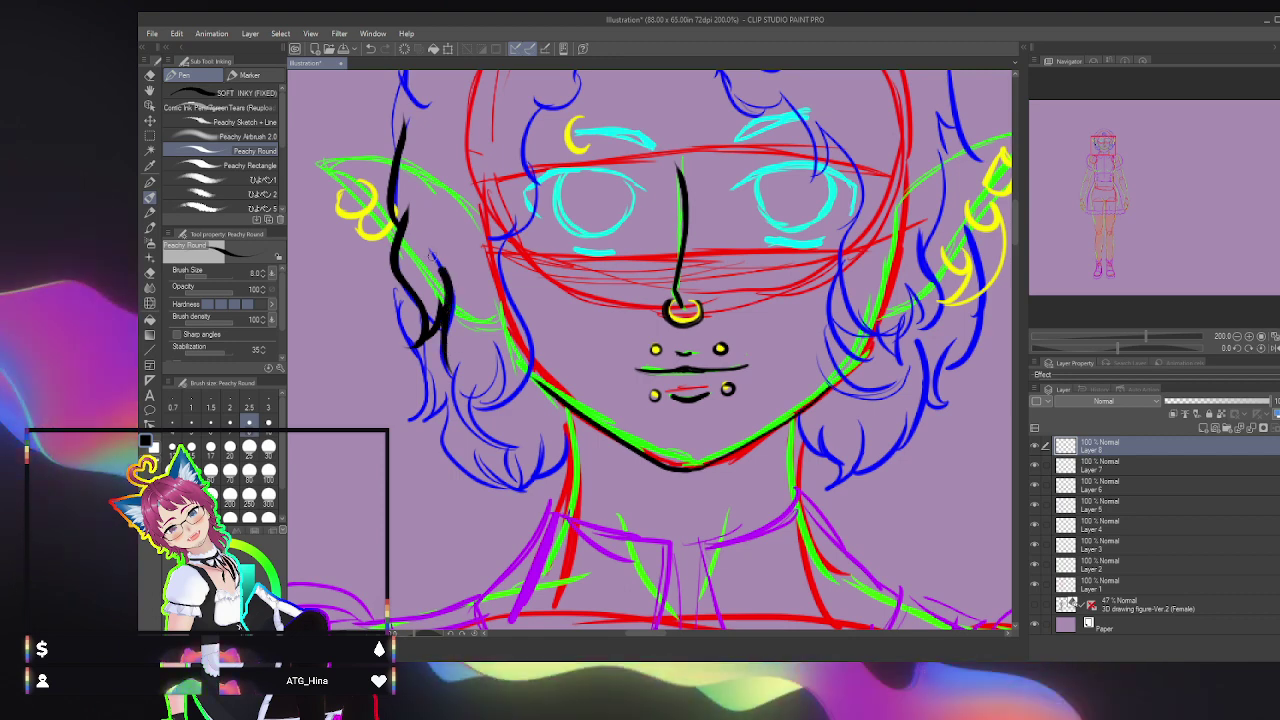
Step: Ink the inner curls on the left side of the face in black, from beside the eye down along the cheek to the jaw
{"action": "mouse_move", "coordinate": [452, 376]}
{"action": "left_mouse_down"}
{"action": "mouse_move", "coordinate": [457, 408]}
{"action": "mouse_move", "coordinate": [510, 444]}
{"action": "left_mouse_up"}
{"action": "left_click_drag", "start_coordinate": [466, 326], "coordinate": [454, 366]}
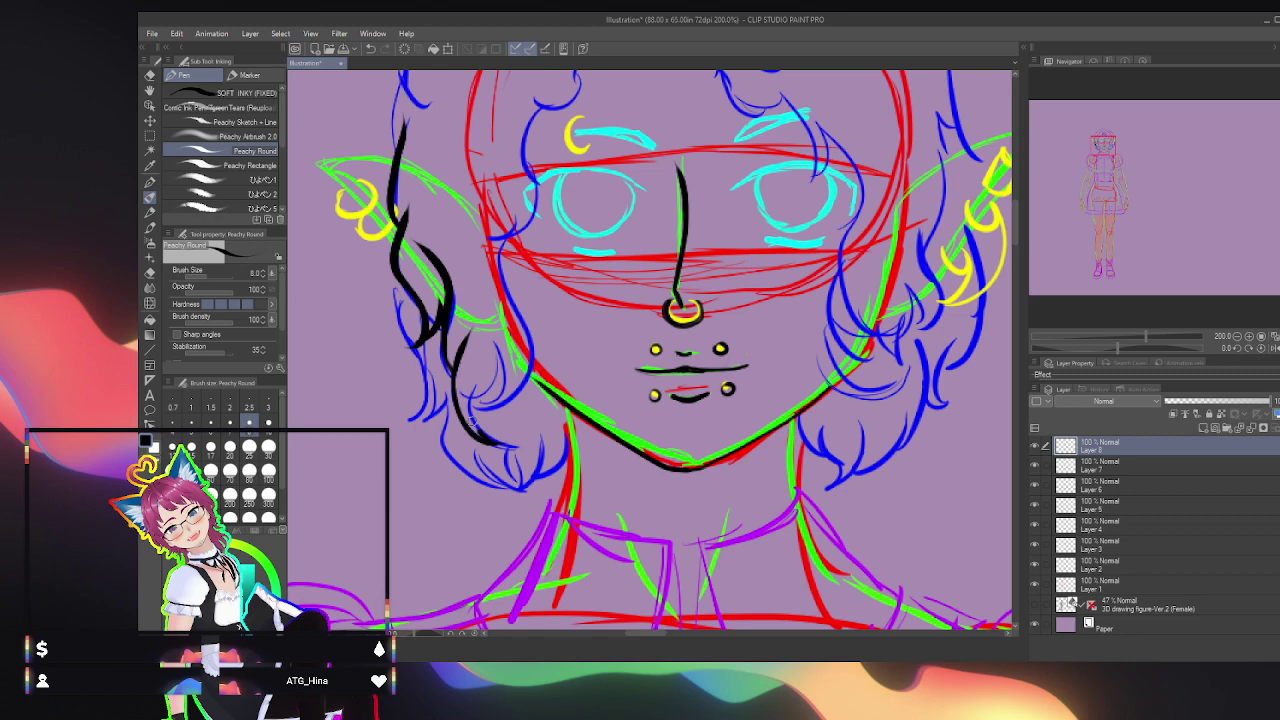
{"action": "left_click_drag", "start_coordinate": [472, 422], "coordinate": [521, 381]}
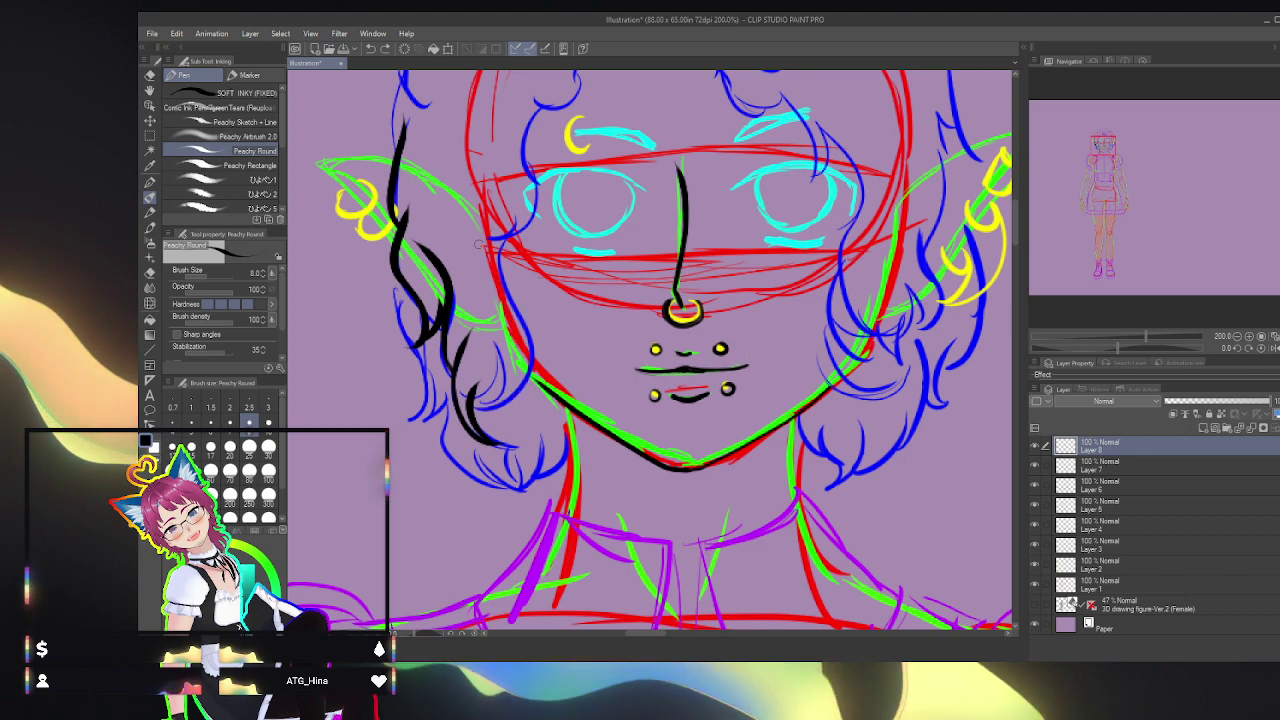
{"action": "mouse_move", "coordinate": [500, 412]}
{"action": "left_mouse_down"}
{"action": "mouse_move", "coordinate": [520, 312]}
{"action": "mouse_move", "coordinate": [488, 245]}
{"action": "mouse_move", "coordinate": [510, 220]}
{"action": "mouse_move", "coordinate": [540, 100]}
{"action": "left_mouse_up"}
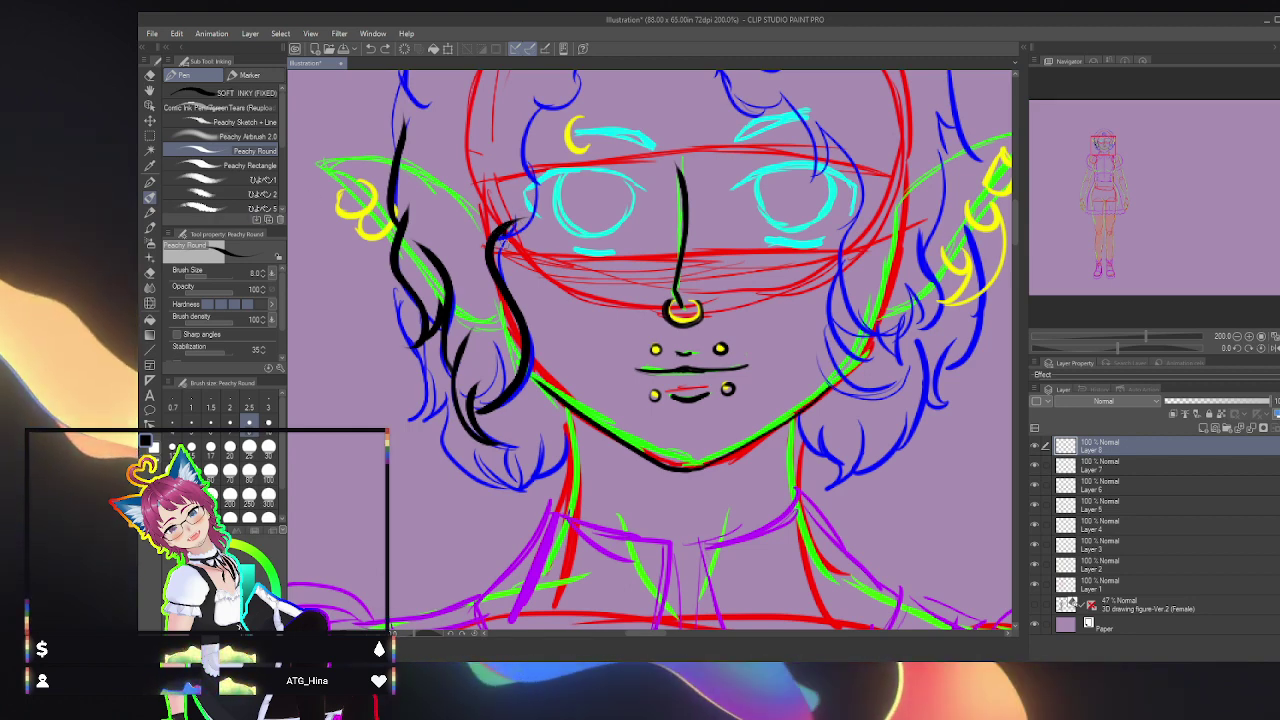
{"action": "mouse_move", "coordinate": [519, 250]}
{"action": "left_mouse_down"}
{"action": "mouse_move", "coordinate": [532, 206]}
{"action": "mouse_move", "coordinate": [508, 153]}
{"action": "left_mouse_up"}
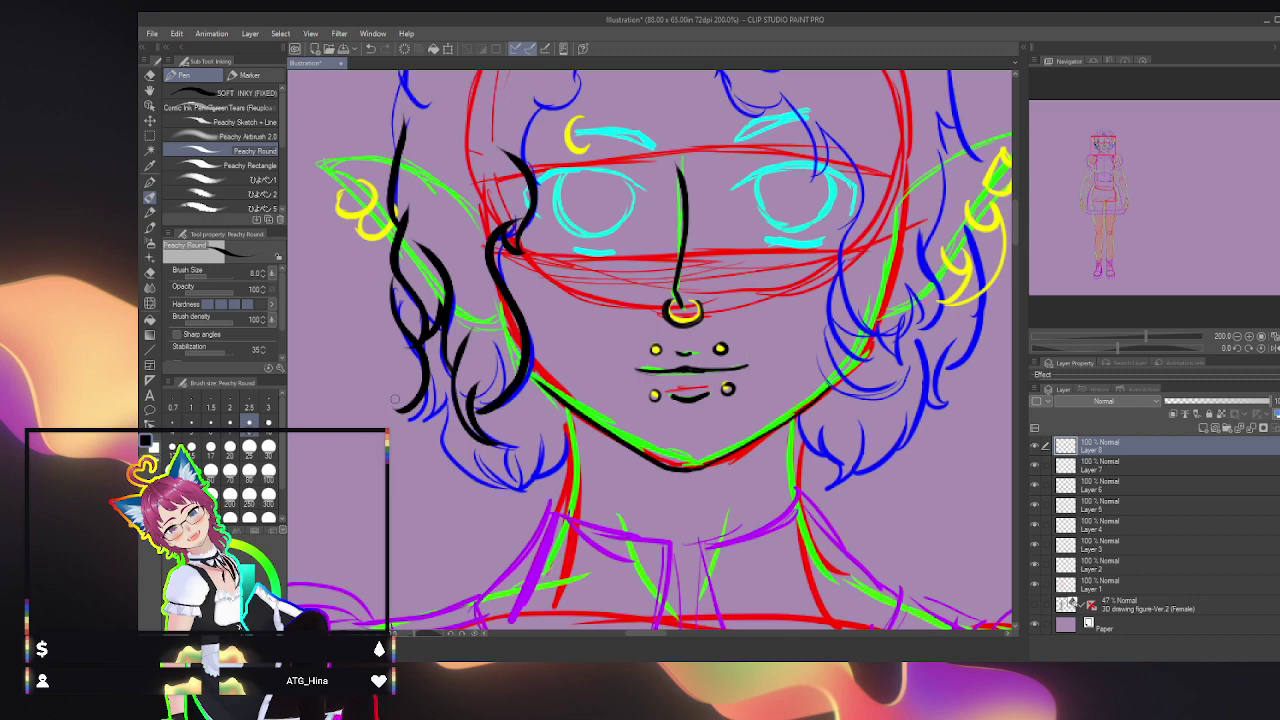
Step: Ink the curled hair ends beside the left side of the neck in black
{"action": "mouse_move", "coordinate": [398, 408]}
{"action": "left_mouse_down"}
{"action": "mouse_move", "coordinate": [444, 398]}
{"action": "mouse_move", "coordinate": [445, 438]}
{"action": "mouse_move", "coordinate": [466, 461]}
{"action": "mouse_move", "coordinate": [537, 462]}
{"action": "mouse_move", "coordinate": [520, 502]}
{"action": "left_mouse_up"}
{"action": "left_click_drag", "start_coordinate": [545, 432], "coordinate": [530, 476]}
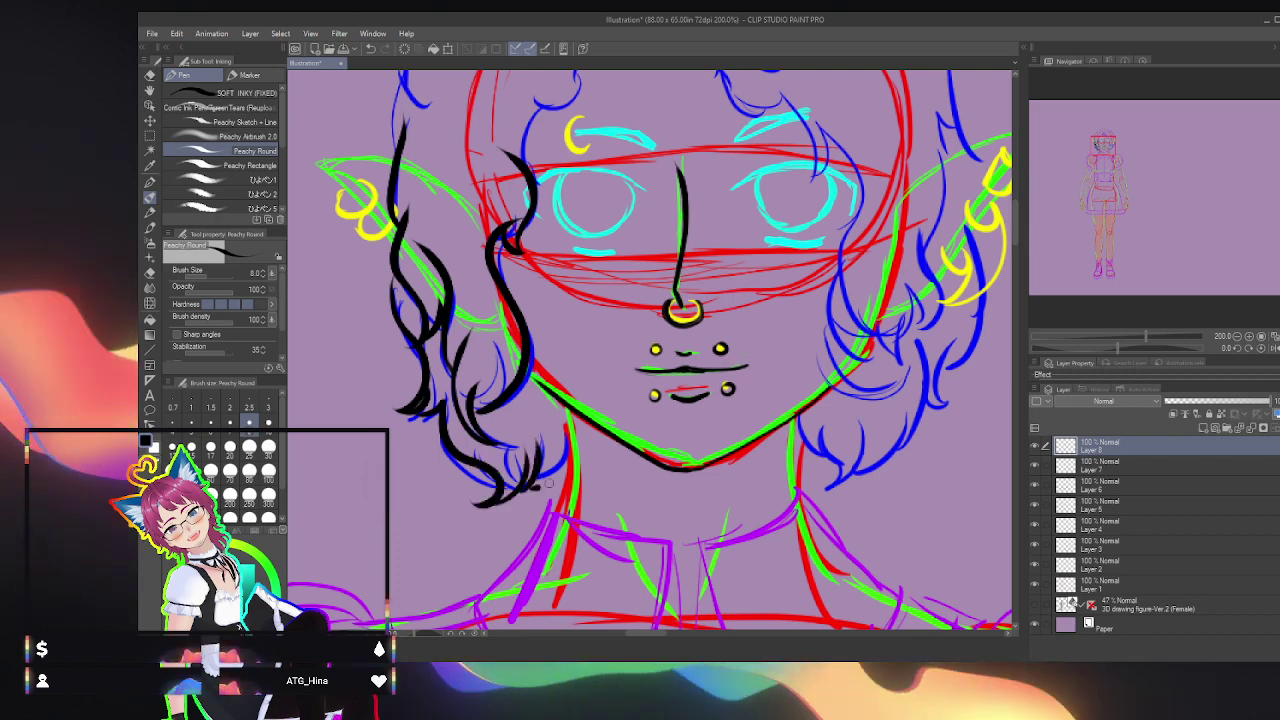
{"action": "left_click_drag", "start_coordinate": [562, 445], "coordinate": [536, 492]}
Step: Ink the wavy left fringe edge in black from the temple up to the forehead curl, removing the stray stroke beneath it
{"action": "left_click_drag", "start_coordinate": [1103, 146], "coordinate": [1099, 137]}
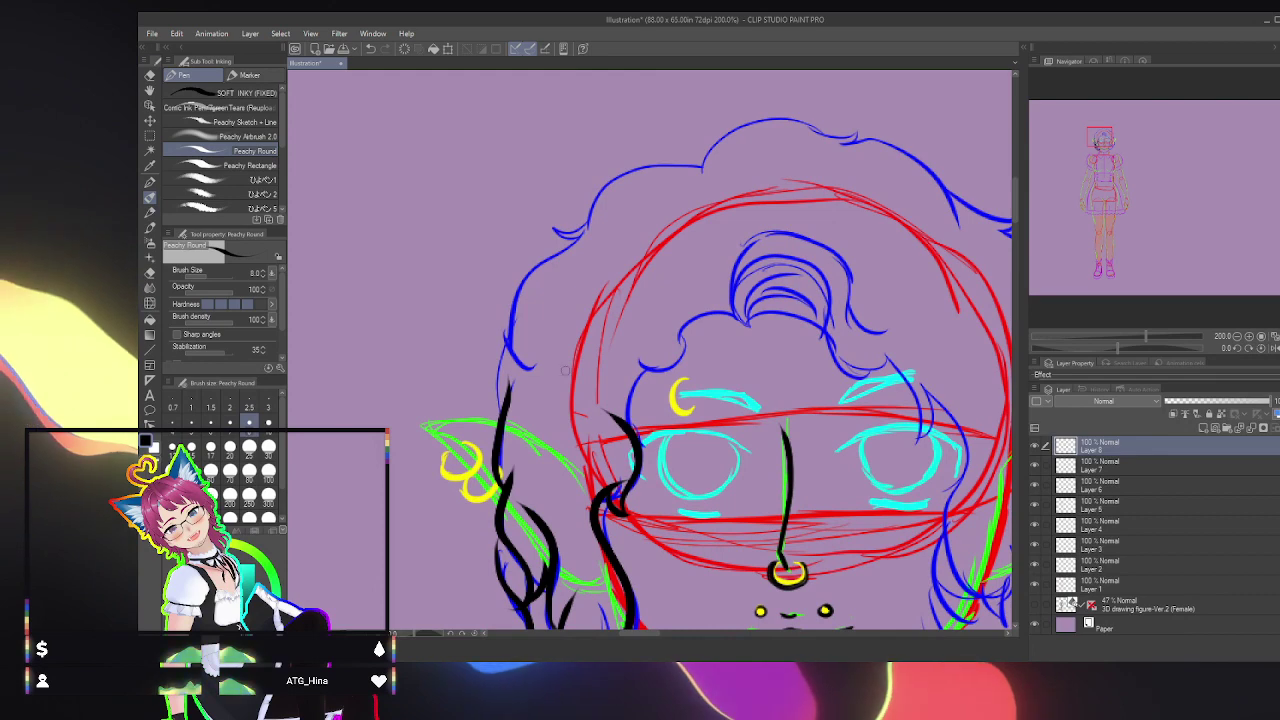
{"action": "mouse_move", "coordinate": [630, 420]}
{"action": "left_mouse_down"}
{"action": "mouse_move", "coordinate": [640, 362]}
{"action": "mouse_move", "coordinate": [676, 356]}
{"action": "mouse_move", "coordinate": [740, 310]}
{"action": "left_mouse_up"}
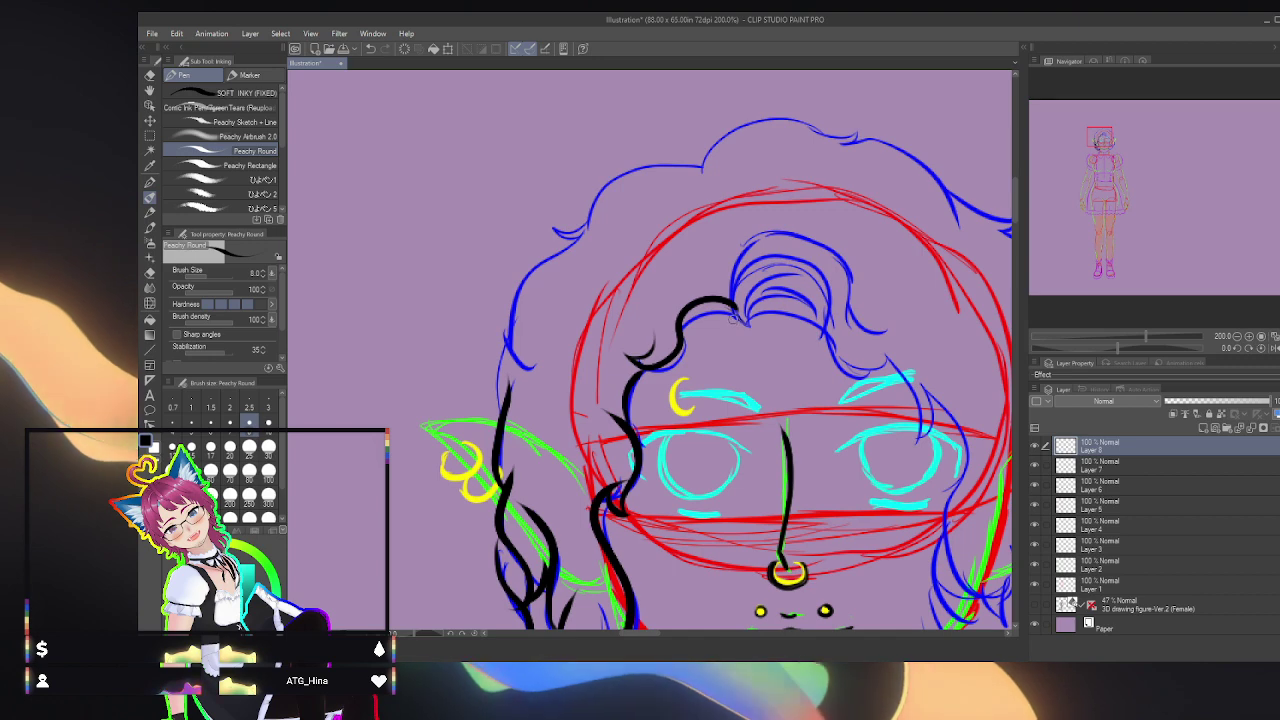
{"action": "left_click_drag", "start_coordinate": [742, 317], "coordinate": [700, 326]}
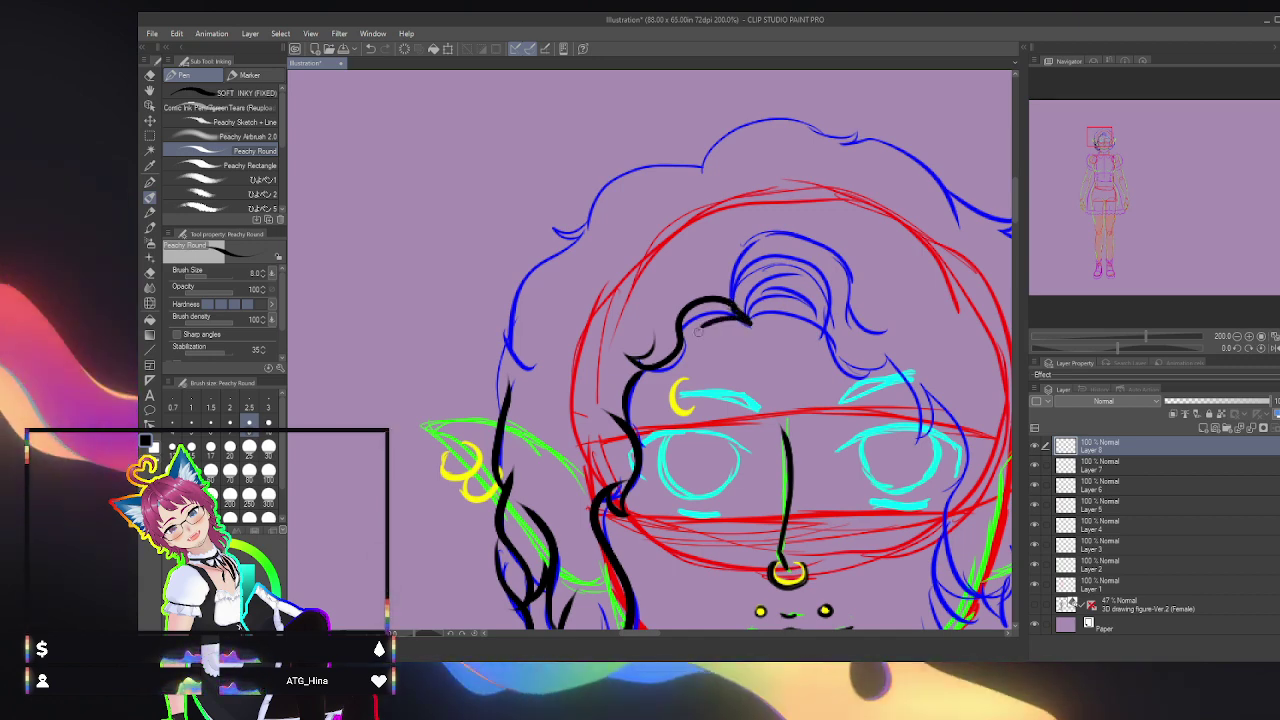
{"action": "key", "text": "ctrl+z"}
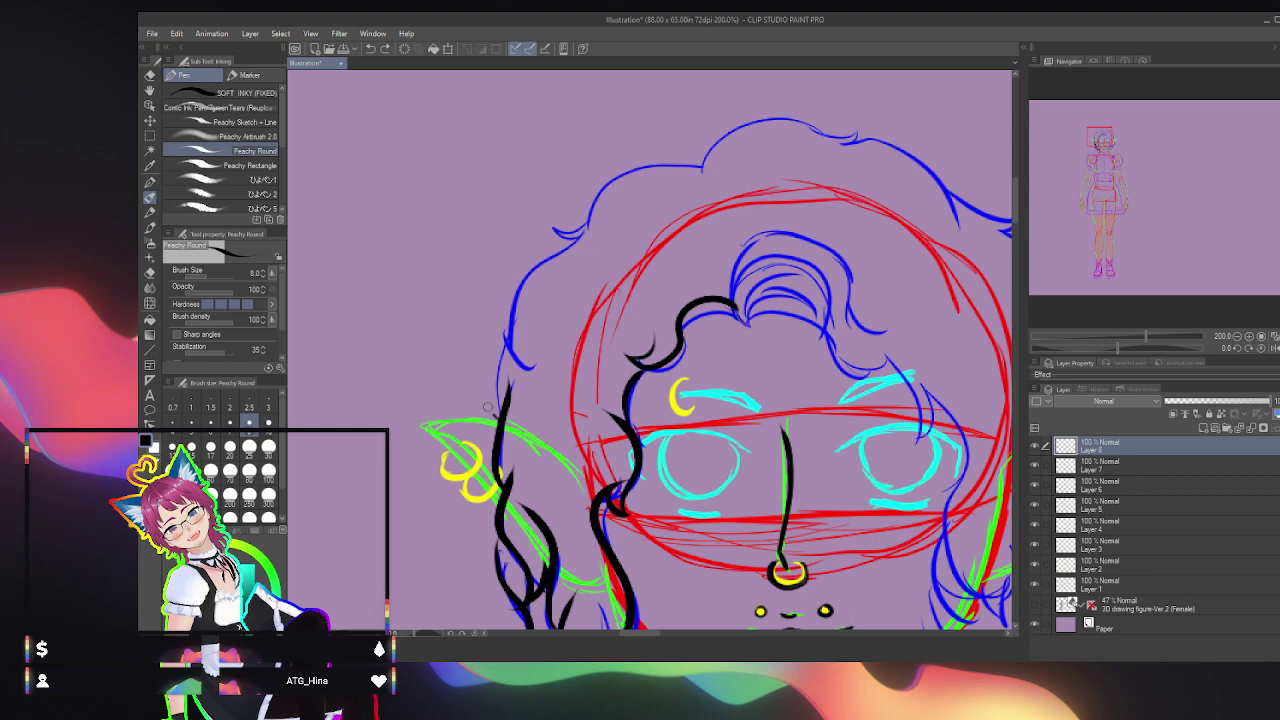
Step: Ink the outer hair outline in black from above the left ear up to the notch near the crown, redoing the uppermost curve
{"action": "left_click_drag", "start_coordinate": [488, 406], "coordinate": [492, 320]}
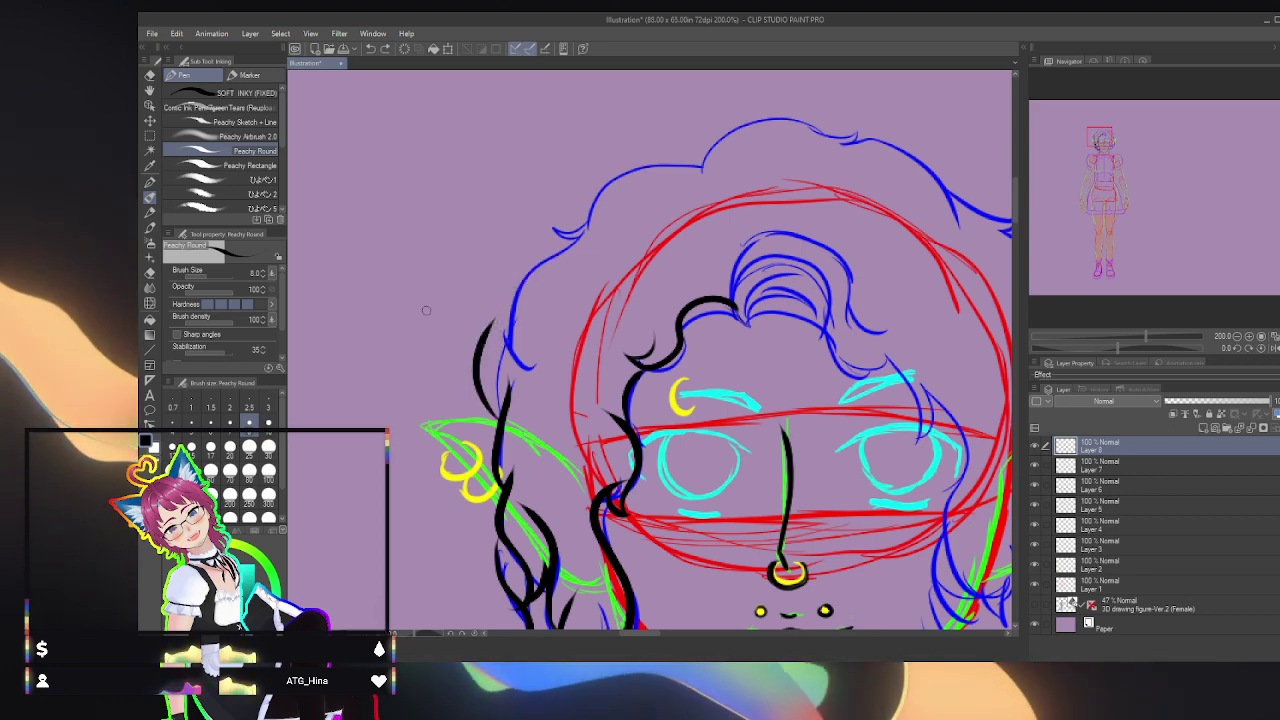
{"action": "mouse_move", "coordinate": [490, 340]}
{"action": "left_mouse_down"}
{"action": "mouse_move", "coordinate": [516, 279]}
{"action": "mouse_move", "coordinate": [582, 241]}
{"action": "mouse_move", "coordinate": [581, 208]}
{"action": "mouse_move", "coordinate": [587, 226]}
{"action": "mouse_move", "coordinate": [552, 226]}
{"action": "mouse_move", "coordinate": [682, 153]}
{"action": "mouse_move", "coordinate": [712, 158]}
{"action": "left_mouse_up"}
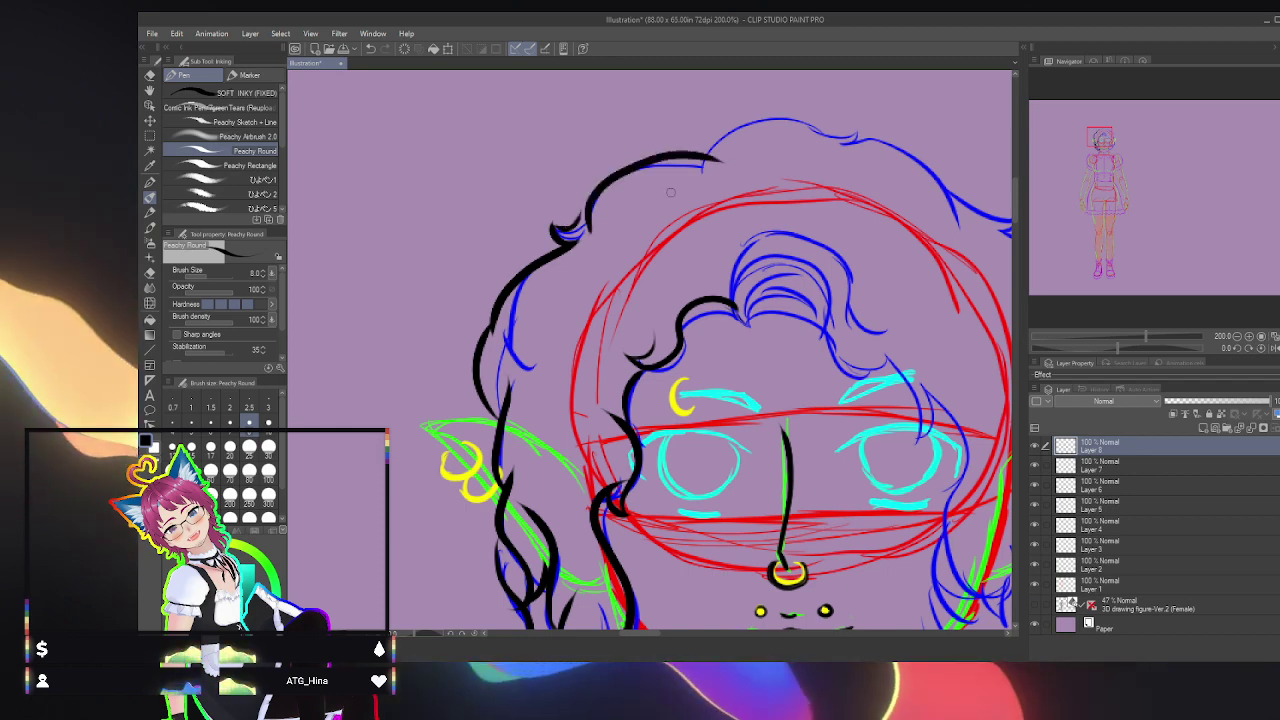
{"action": "key", "text": "ctrl+z"}
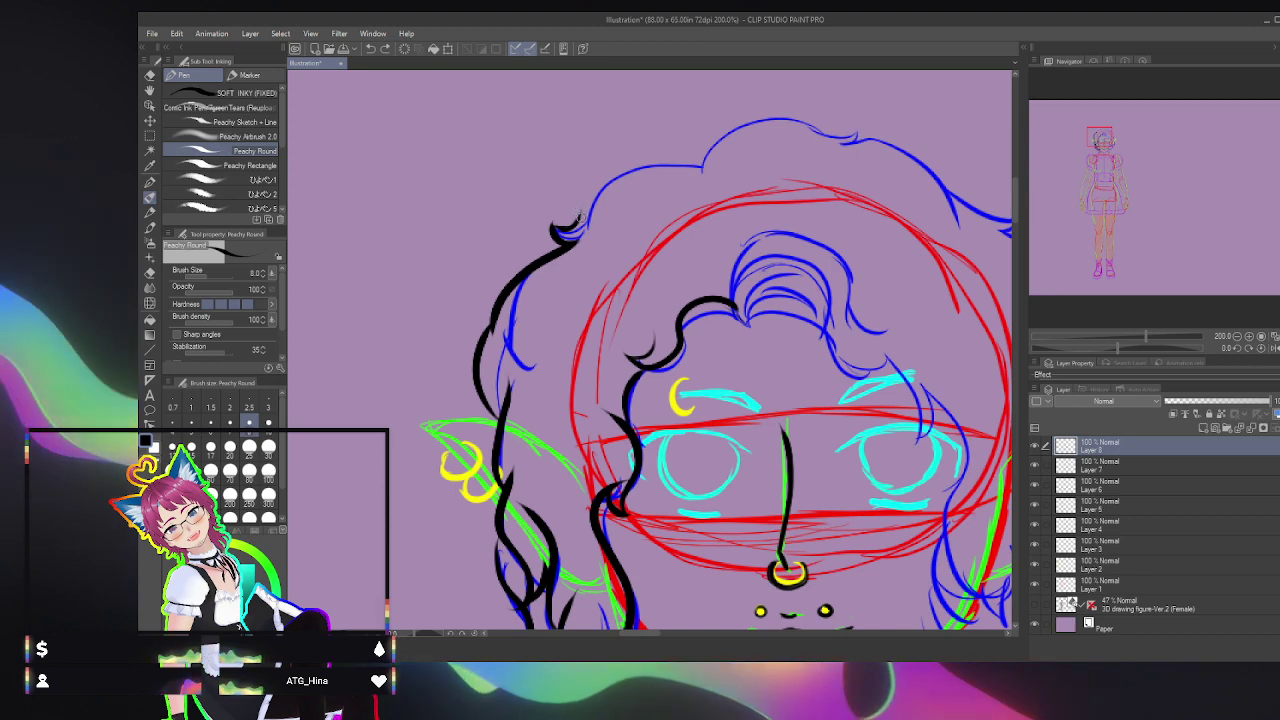
{"action": "mouse_move", "coordinate": [588, 226]}
{"action": "left_mouse_down"}
{"action": "mouse_move", "coordinate": [610, 184]}
{"action": "mouse_move", "coordinate": [655, 160]}
{"action": "mouse_move", "coordinate": [705, 174]}
{"action": "left_mouse_up"}
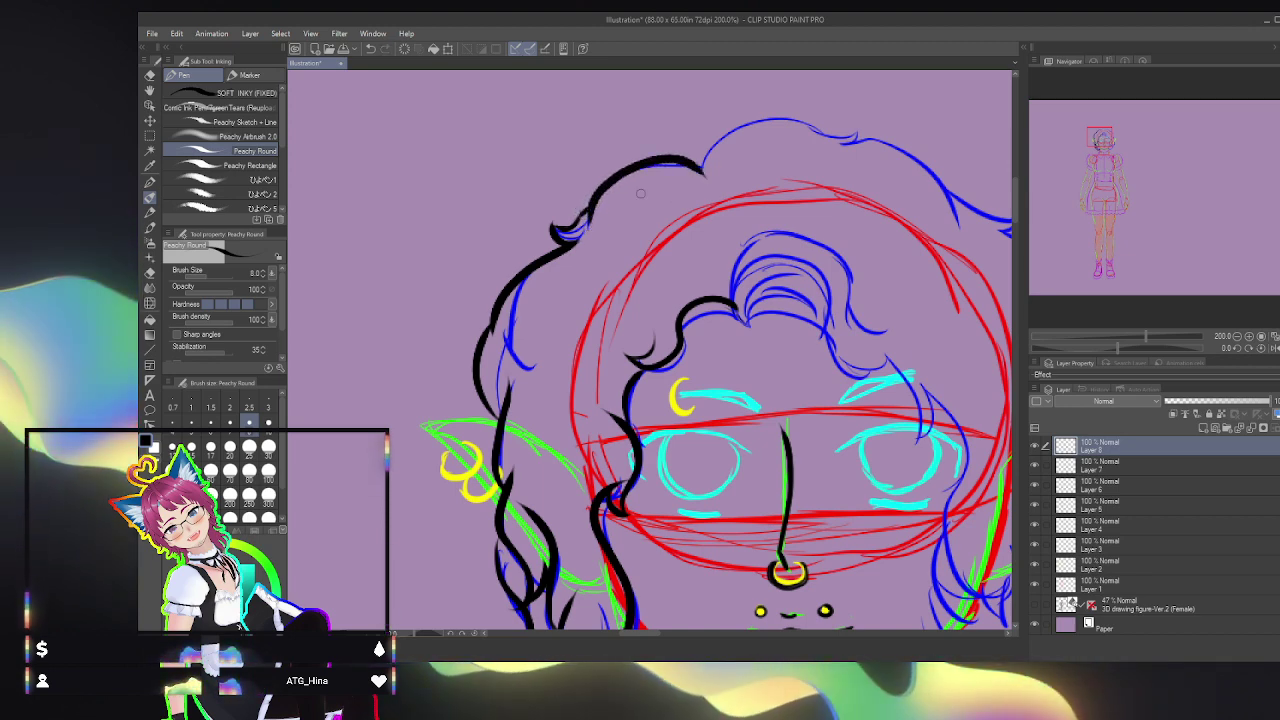